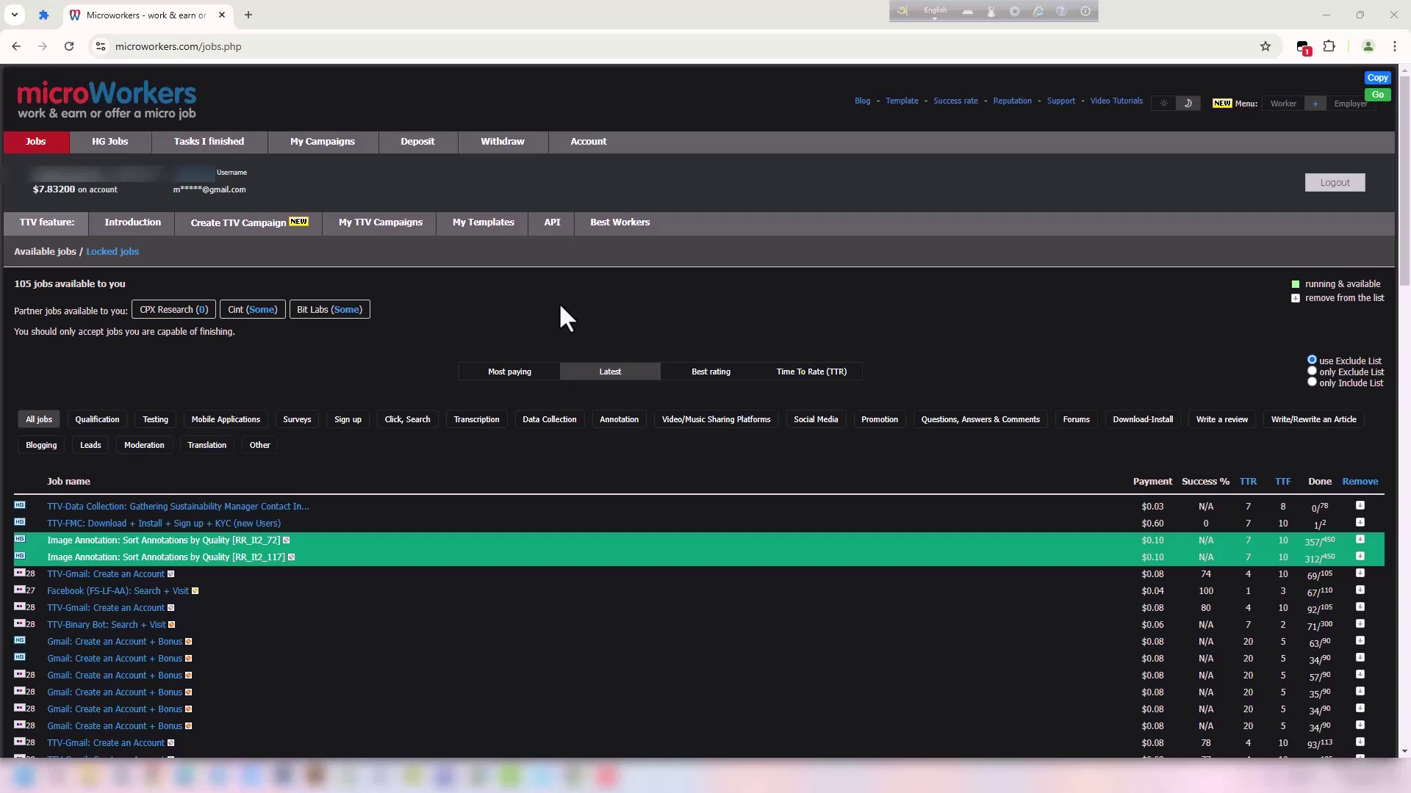
Highlight the 105-jobs-available count in the Jobs list.
{"action": "left_click_drag", "start_coordinate": [10, 283], "coordinate": [46, 283]}
{"action": "left_click", "coordinate": [49, 287]}
{"action": "mouse_move", "coordinate": [146, 286]}
{"action": "left_mouse_down"}
{"action": "mouse_move", "coordinate": [14, 284]}
{"action": "mouse_move", "coordinate": [136, 286]}
{"action": "left_mouse_up"}
{"action": "left_click", "coordinate": [35, 294]}
{"action": "left_click", "coordinate": [140, 285]}
{"action": "scroll", "coordinate": [383, 407], "scroll_direction": "down", "scroll_amount": 10}
{"action": "scroll", "coordinate": [405, 448], "scroll_direction": "up", "scroll_amount": 10}
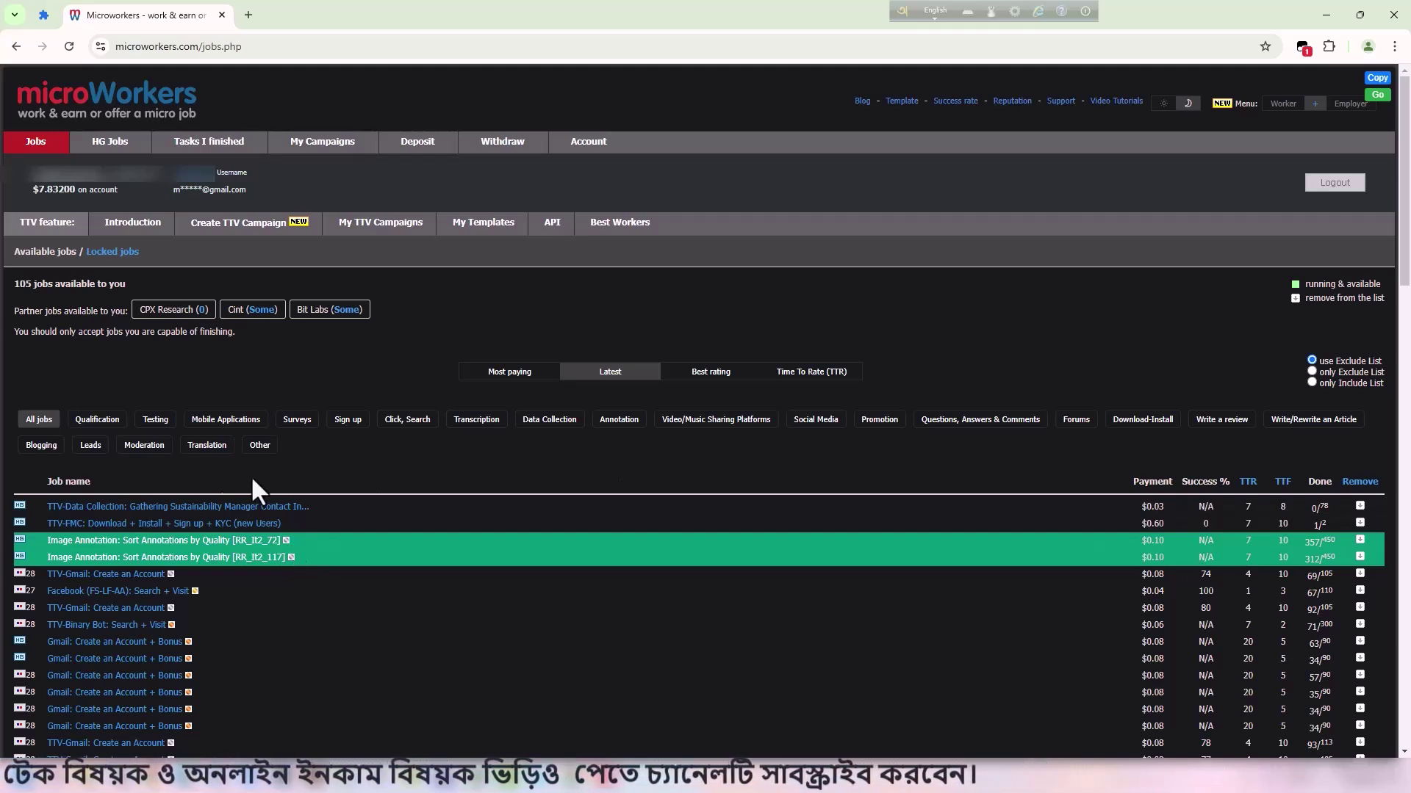
Open the Image Annotation: Sort Annotations by Quality [RR_It2_72] job and check its submission countdown.
{"action": "left_click", "coordinate": [140, 544]}
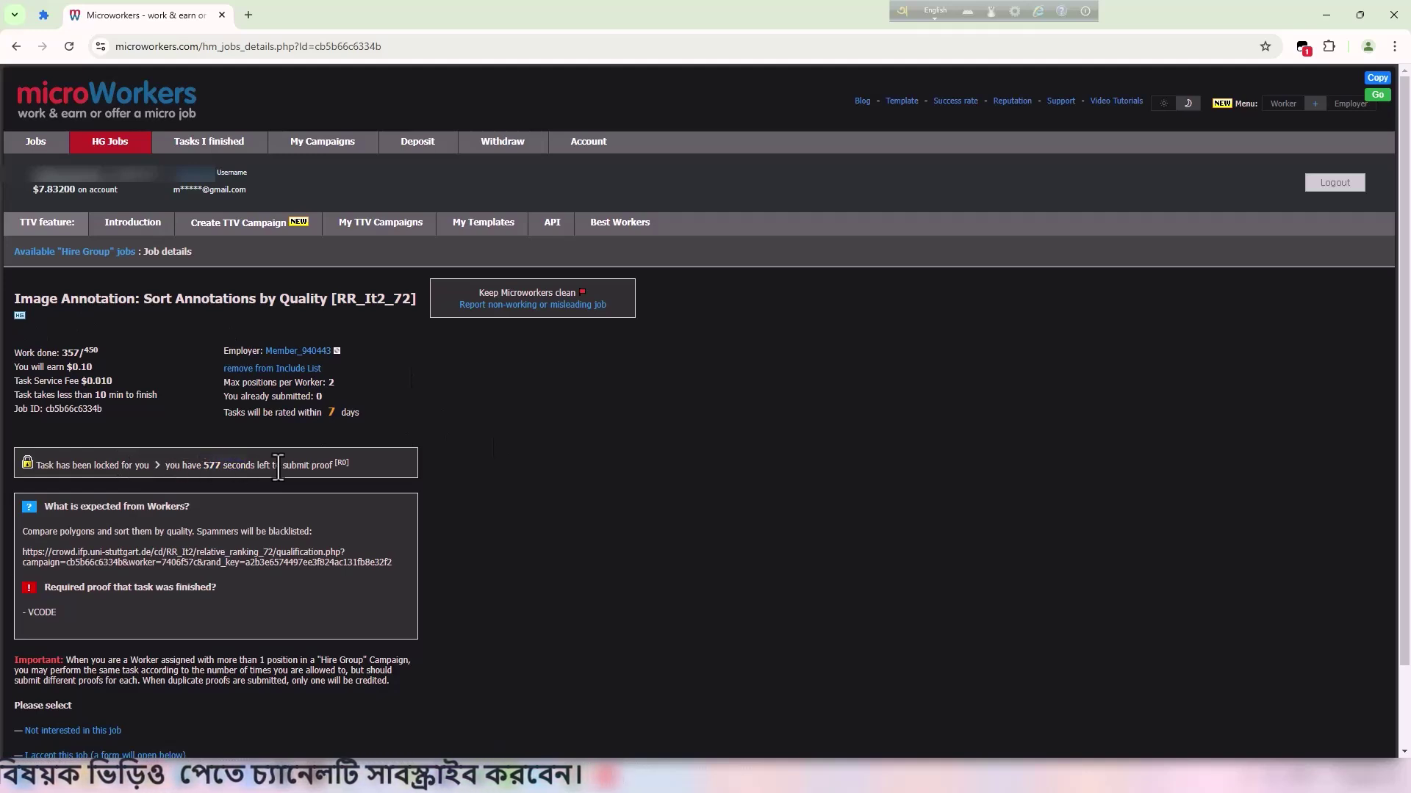
{"action": "left_click_drag", "start_coordinate": [182, 470], "coordinate": [259, 471]}
{"action": "left_click", "coordinate": [166, 464]}
{"action": "left_click_drag", "start_coordinate": [165, 463], "coordinate": [253, 470]}
{"action": "left_click", "coordinate": [145, 468]}
{"action": "left_click_drag", "start_coordinate": [149, 467], "coordinate": [232, 468]}
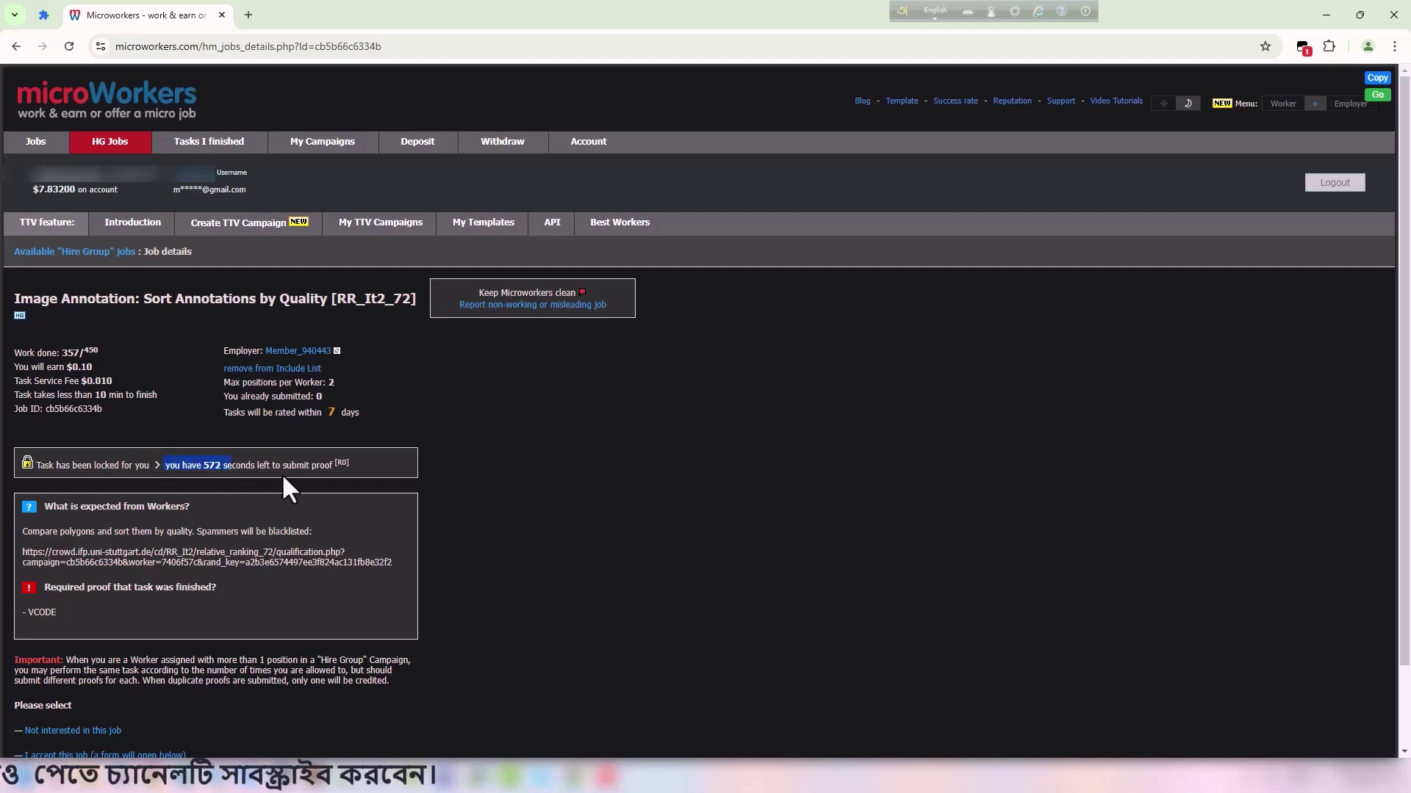
{"action": "left_click_drag", "start_coordinate": [147, 467], "coordinate": [248, 471]}
{"action": "left_click", "coordinate": [143, 434]}
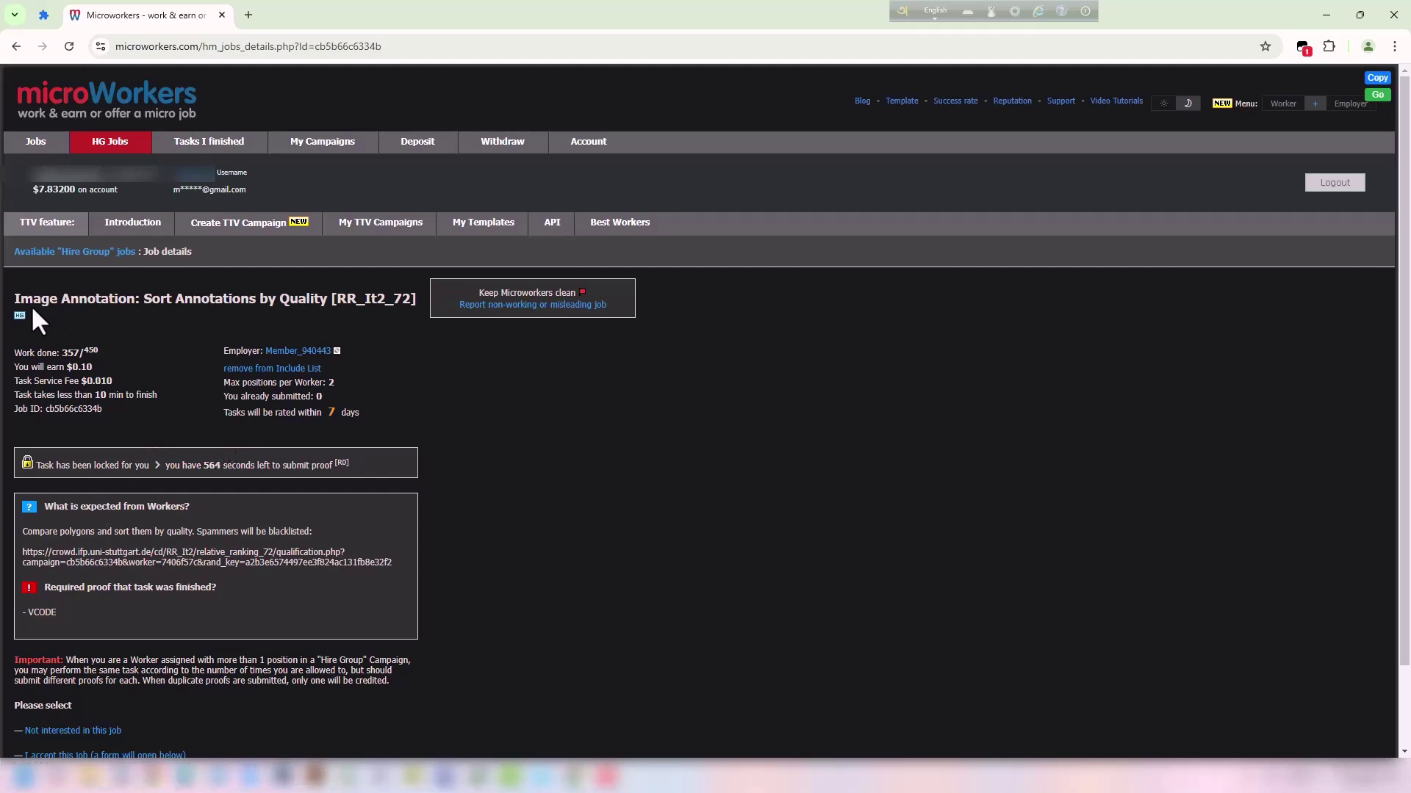
Highlight the job title text on the job details page.
{"action": "left_click_drag", "start_coordinate": [33, 300], "coordinate": [260, 295]}
{"action": "left_click", "coordinate": [193, 318]}
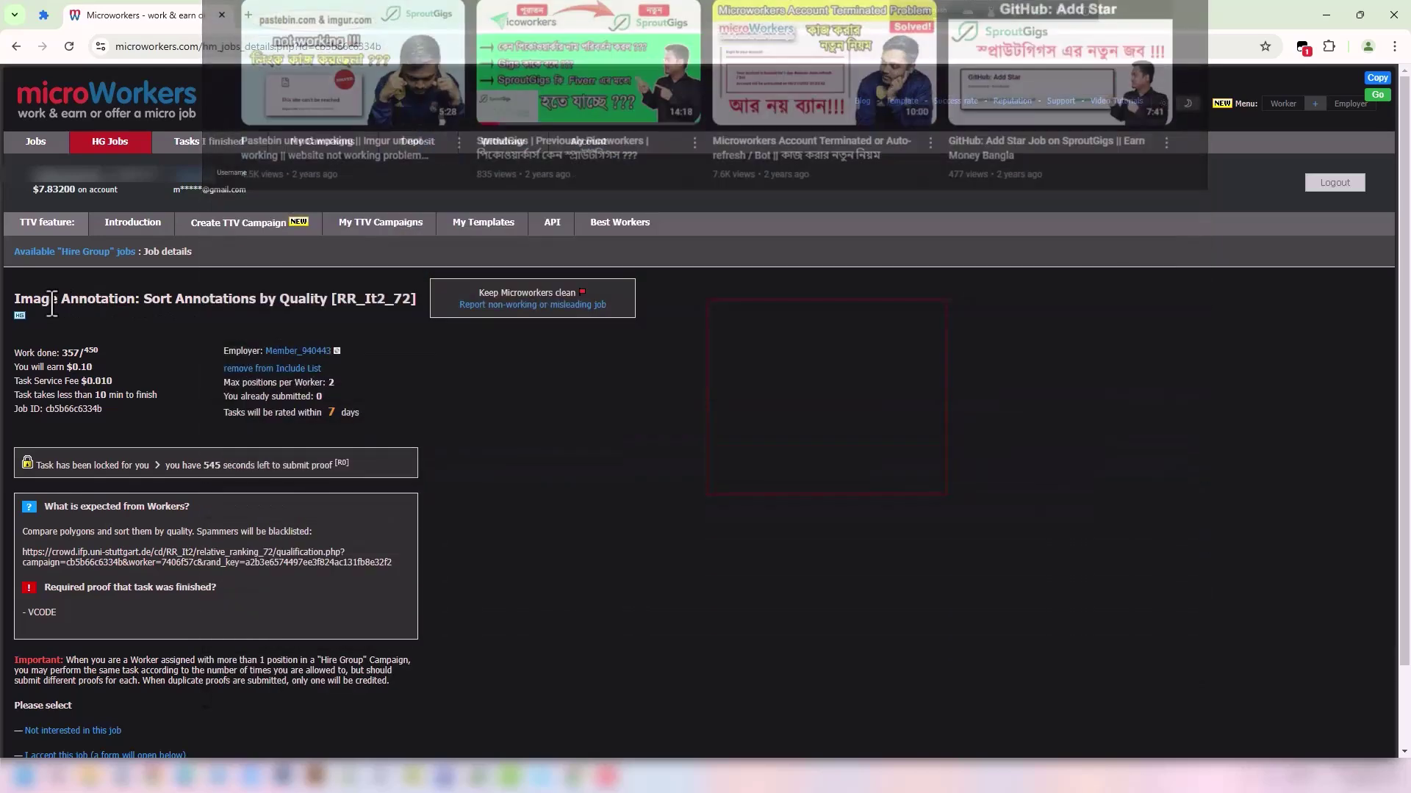
{"action": "left_click_drag", "start_coordinate": [33, 300], "coordinate": [238, 303]}
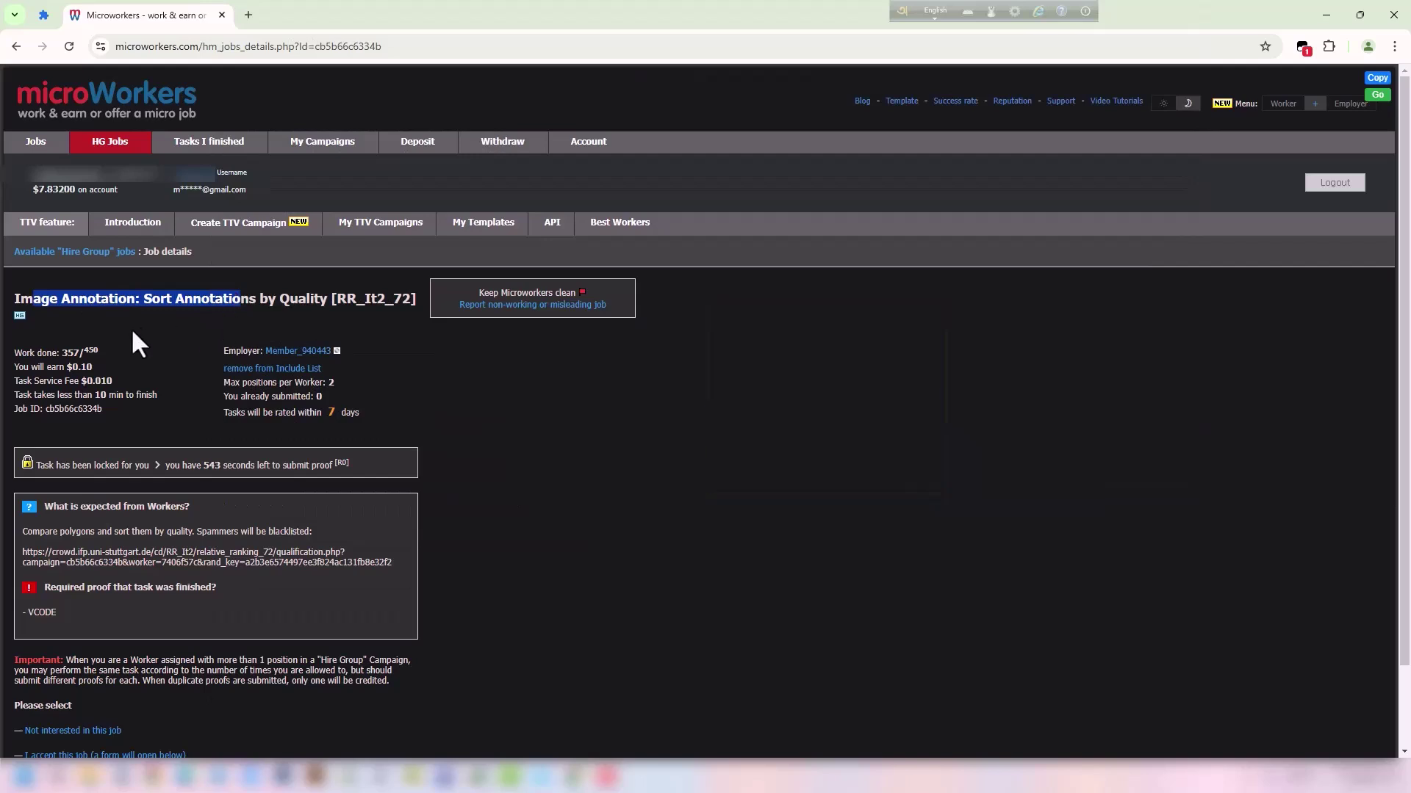
{"action": "left_click", "coordinate": [131, 326]}
{"action": "left_click_drag", "start_coordinate": [70, 301], "coordinate": [118, 301]}
{"action": "left_click", "coordinate": [159, 332]}
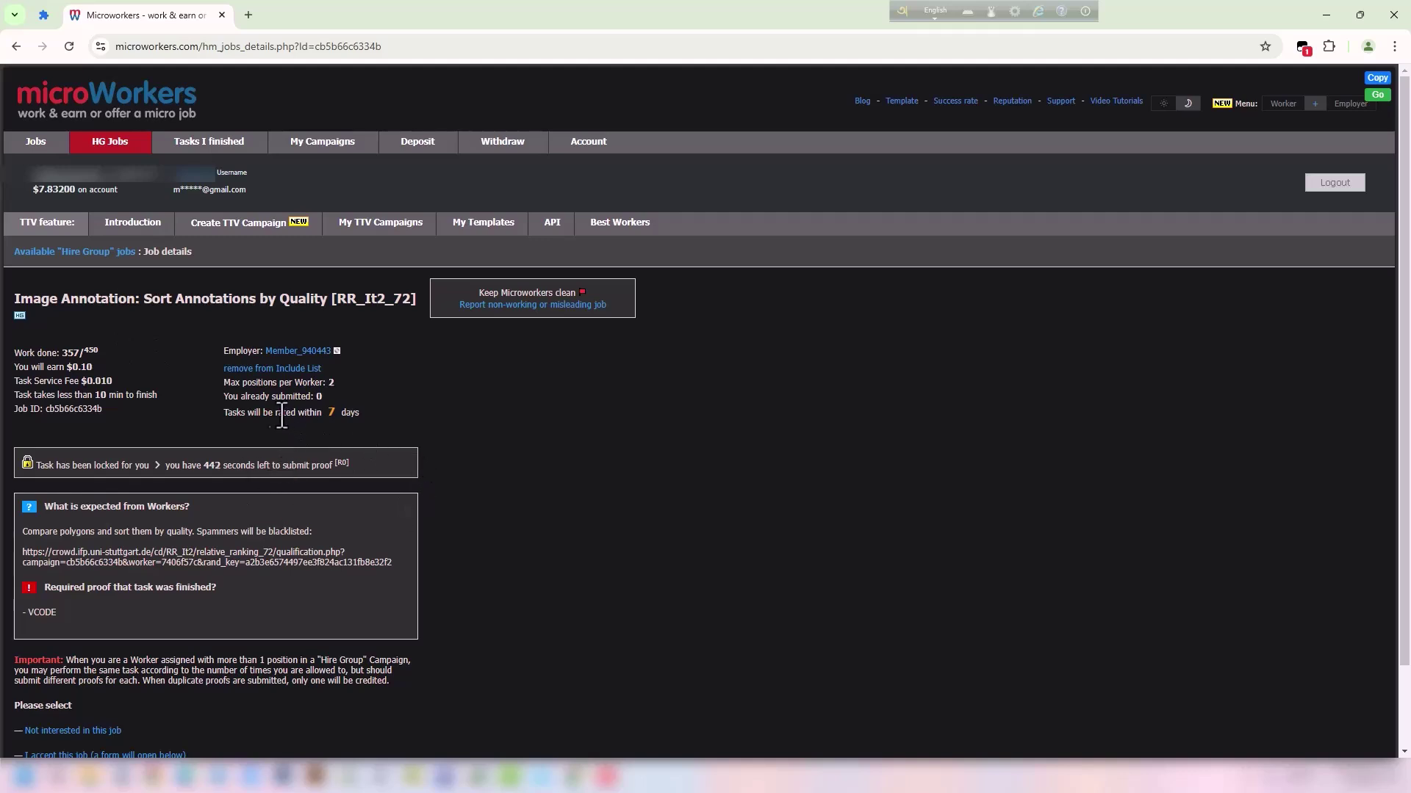
Drag the qualification-task URL onto the tab strip, opening the Qualification Task page in a new tab.
{"action": "mouse_move", "coordinate": [235, 383]}
{"action": "left_mouse_down"}
{"action": "mouse_move", "coordinate": [321, 383]}
{"action": "mouse_move", "coordinate": [234, 382]}
{"action": "left_mouse_up"}
{"action": "left_click", "coordinate": [358, 384]}
{"action": "left_click", "coordinate": [414, 394]}
{"action": "left_click_drag", "start_coordinate": [137, 295], "coordinate": [256, 300]}
{"action": "left_click_drag", "start_coordinate": [352, 383], "coordinate": [290, 383]}
{"action": "left_click", "coordinate": [415, 393]}
{"action": "left_click_drag", "start_coordinate": [393, 562], "coordinate": [22, 557]}
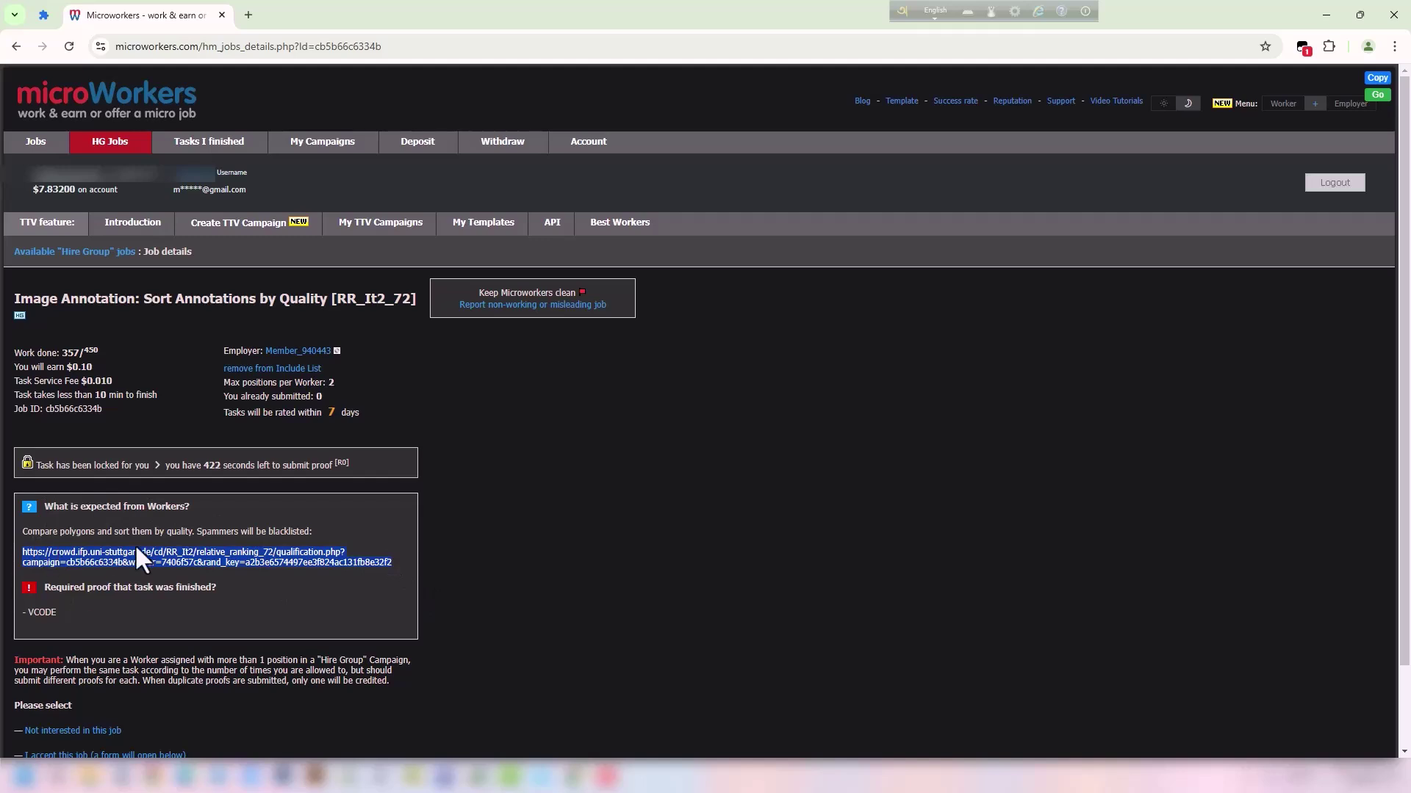
{"action": "left_click_drag", "start_coordinate": [163, 550], "coordinate": [447, 7]}
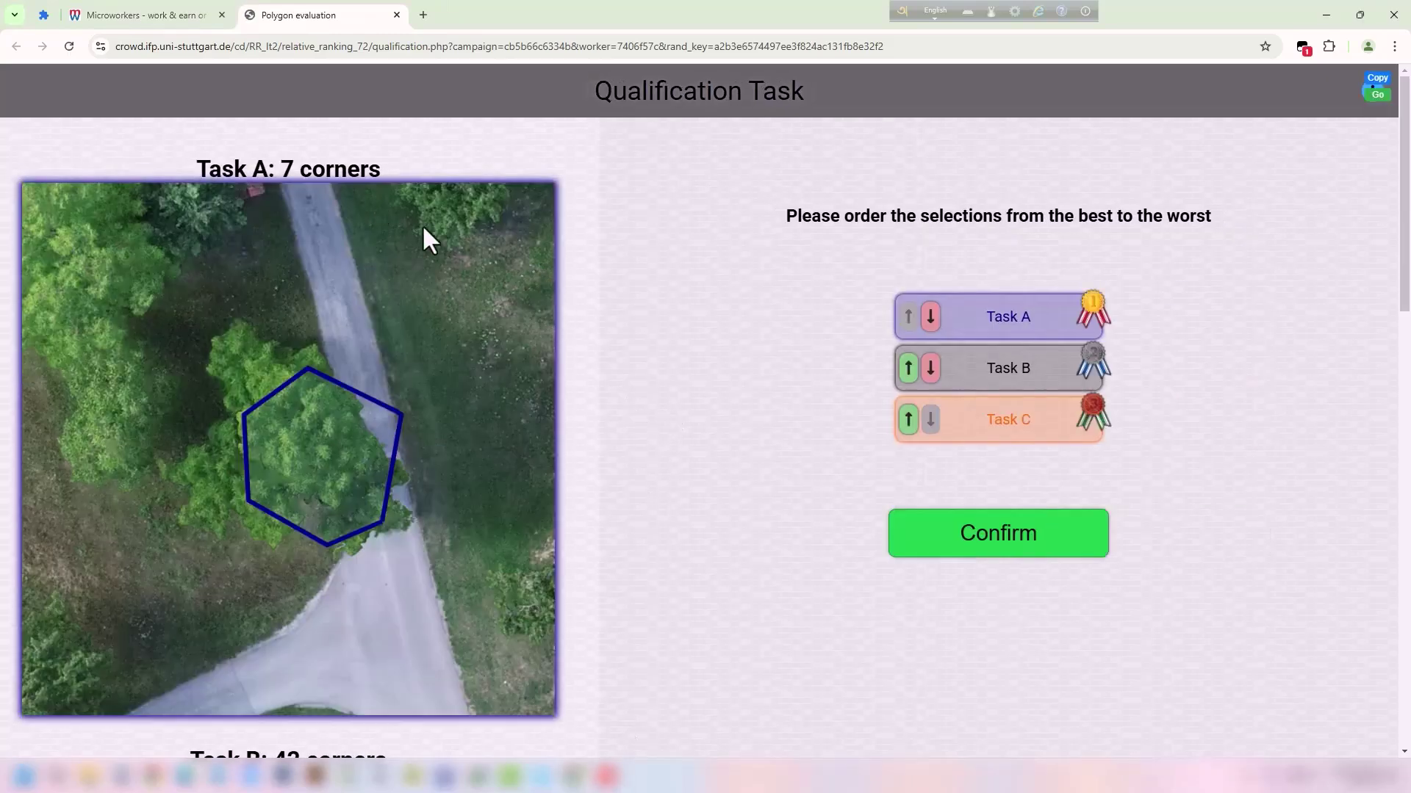
{"action": "scroll", "coordinate": [691, 463], "scroll_direction": "down", "scroll_amount": 5}
{"action": "scroll", "coordinate": [691, 463], "scroll_direction": "up", "scroll_amount": 5}
{"action": "scroll", "coordinate": [462, 442], "scroll_direction": "down", "scroll_amount": 15}
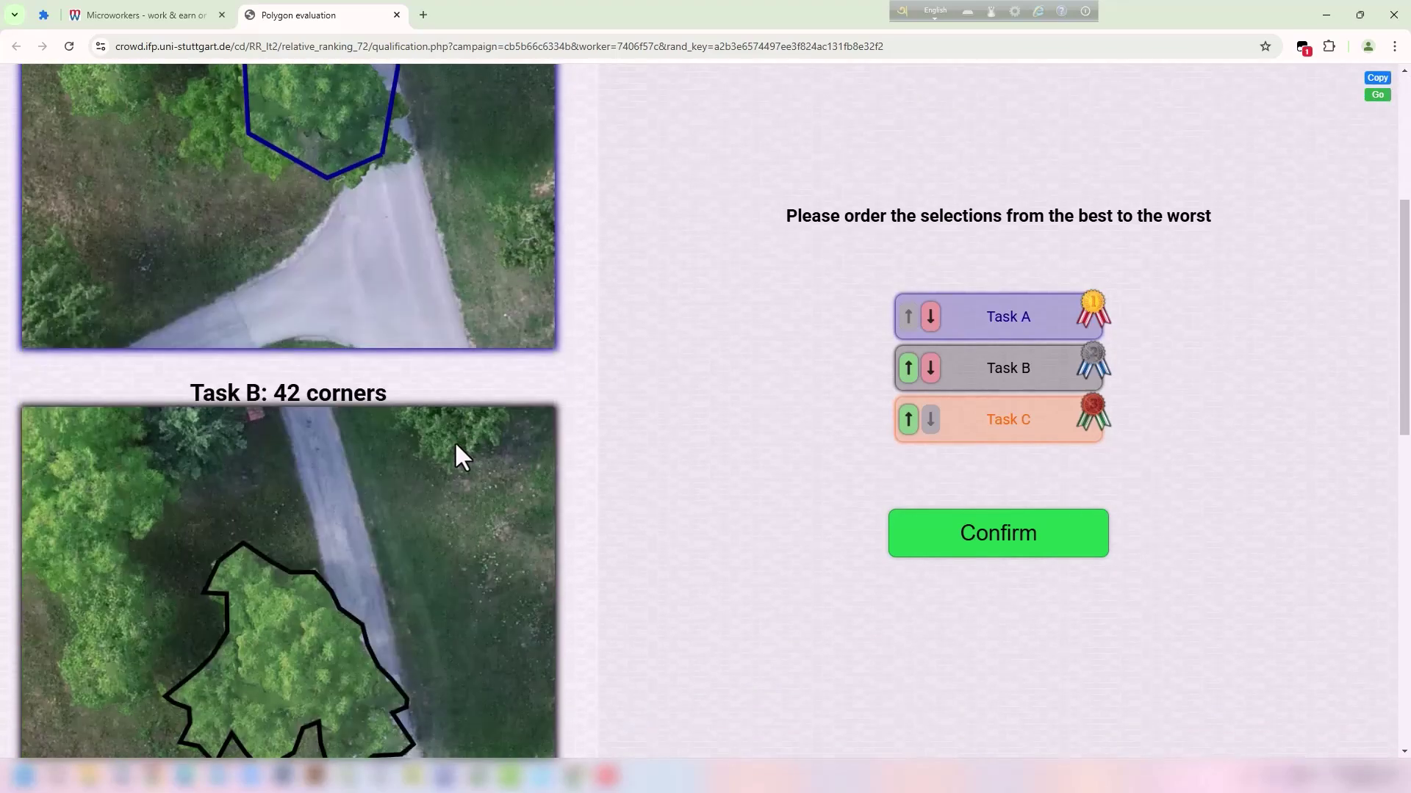
{"action": "scroll", "coordinate": [456, 446], "scroll_direction": "up", "scroll_amount": 15}
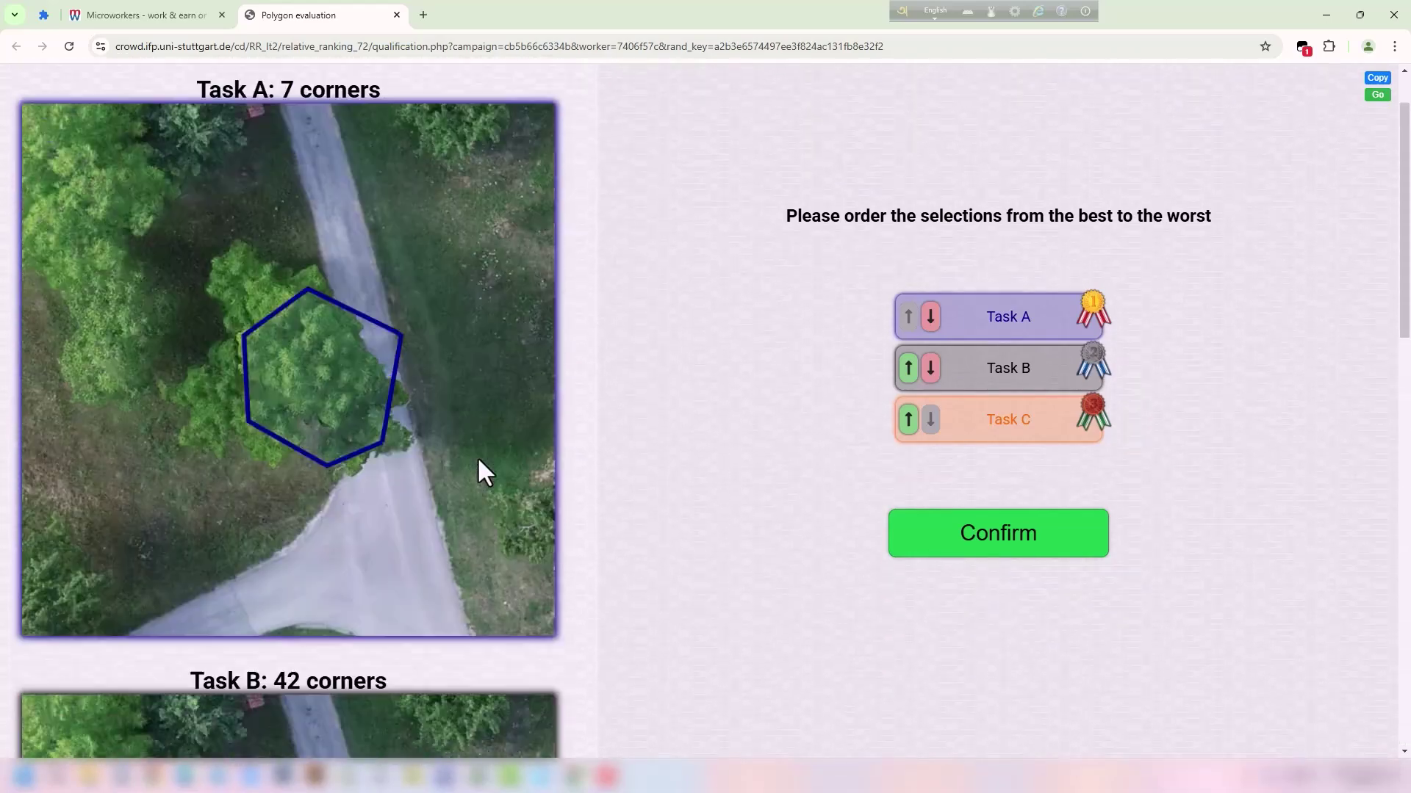
{"action": "scroll", "coordinate": [471, 457], "scroll_direction": "down", "scroll_amount": 10}
{"action": "scroll", "coordinate": [540, 465], "scroll_direction": "up", "scroll_amount": 10}
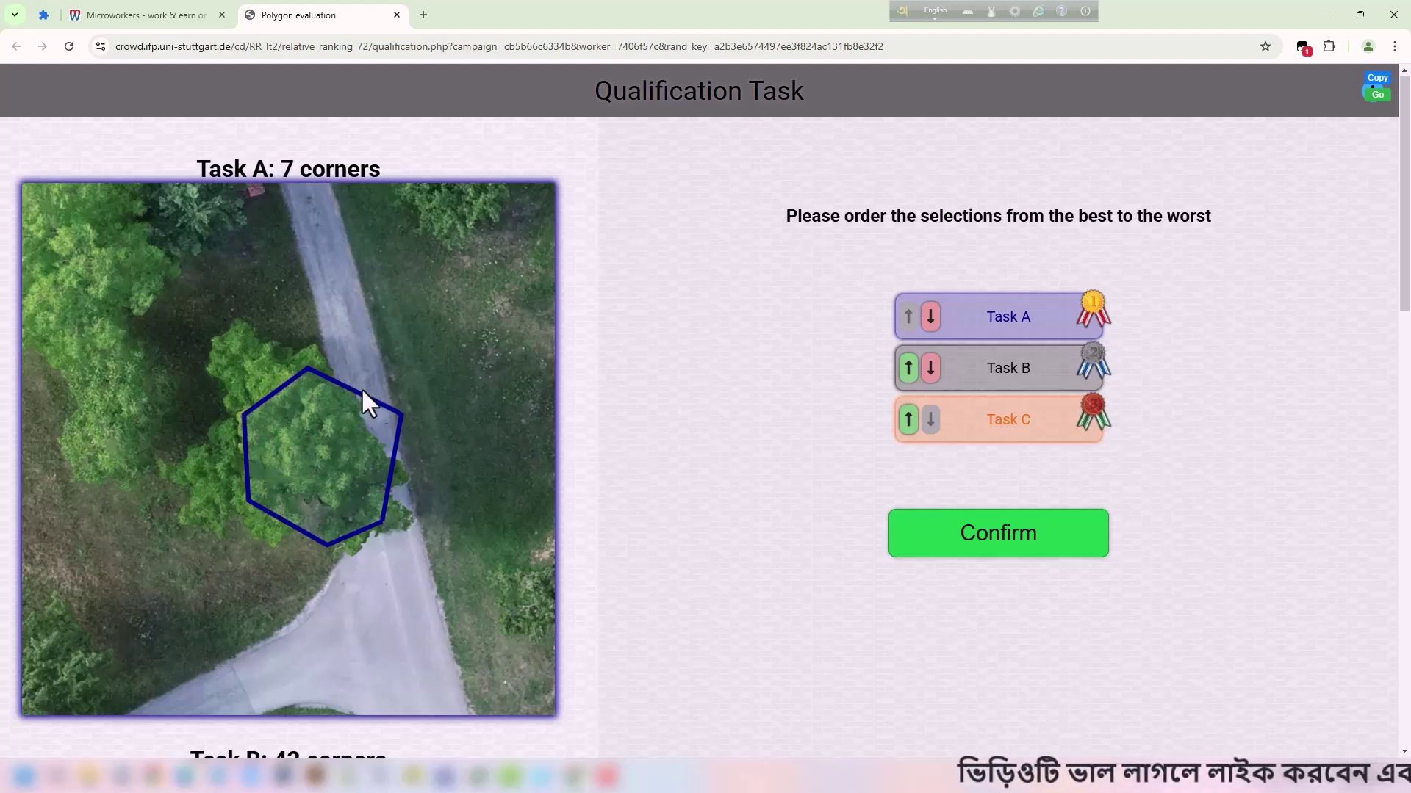
{"action": "scroll", "coordinate": [366, 439], "scroll_direction": "down", "scroll_amount": 5}
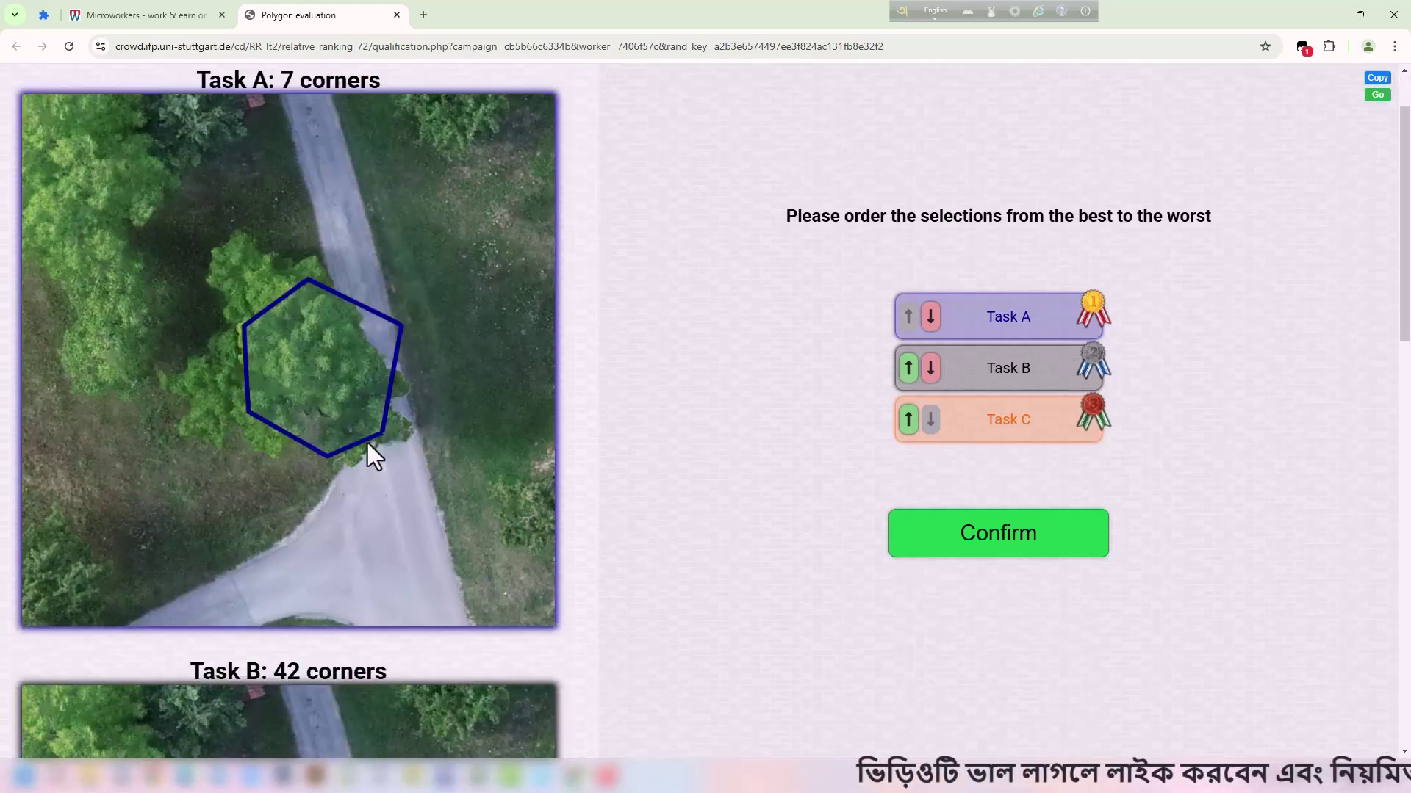
{"action": "scroll", "coordinate": [366, 439], "scroll_direction": "up", "scroll_amount": 4}
{"action": "scroll", "coordinate": [360, 338], "scroll_direction": "down", "scroll_amount": 6}
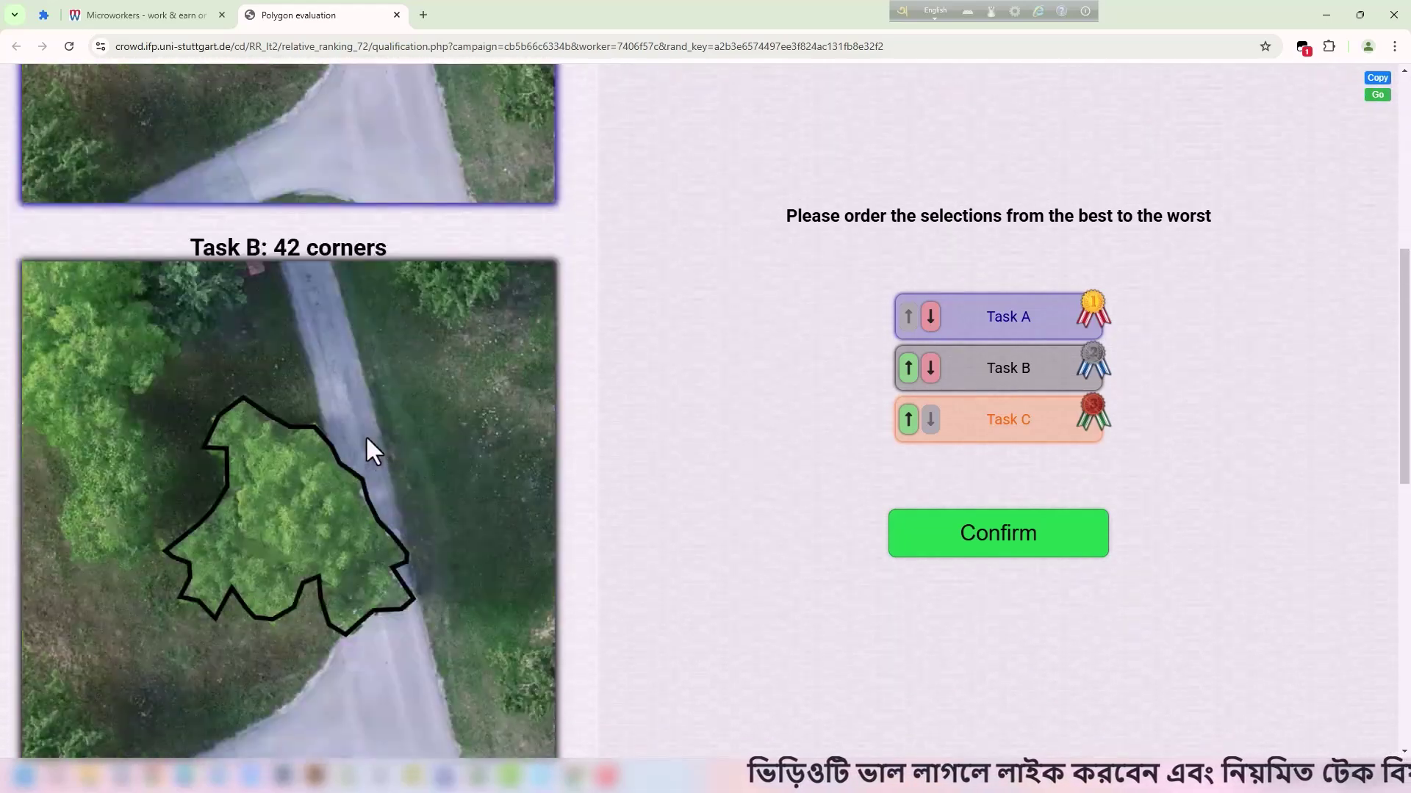
{"action": "scroll", "coordinate": [268, 444], "scroll_direction": "down", "scroll_amount": 10}
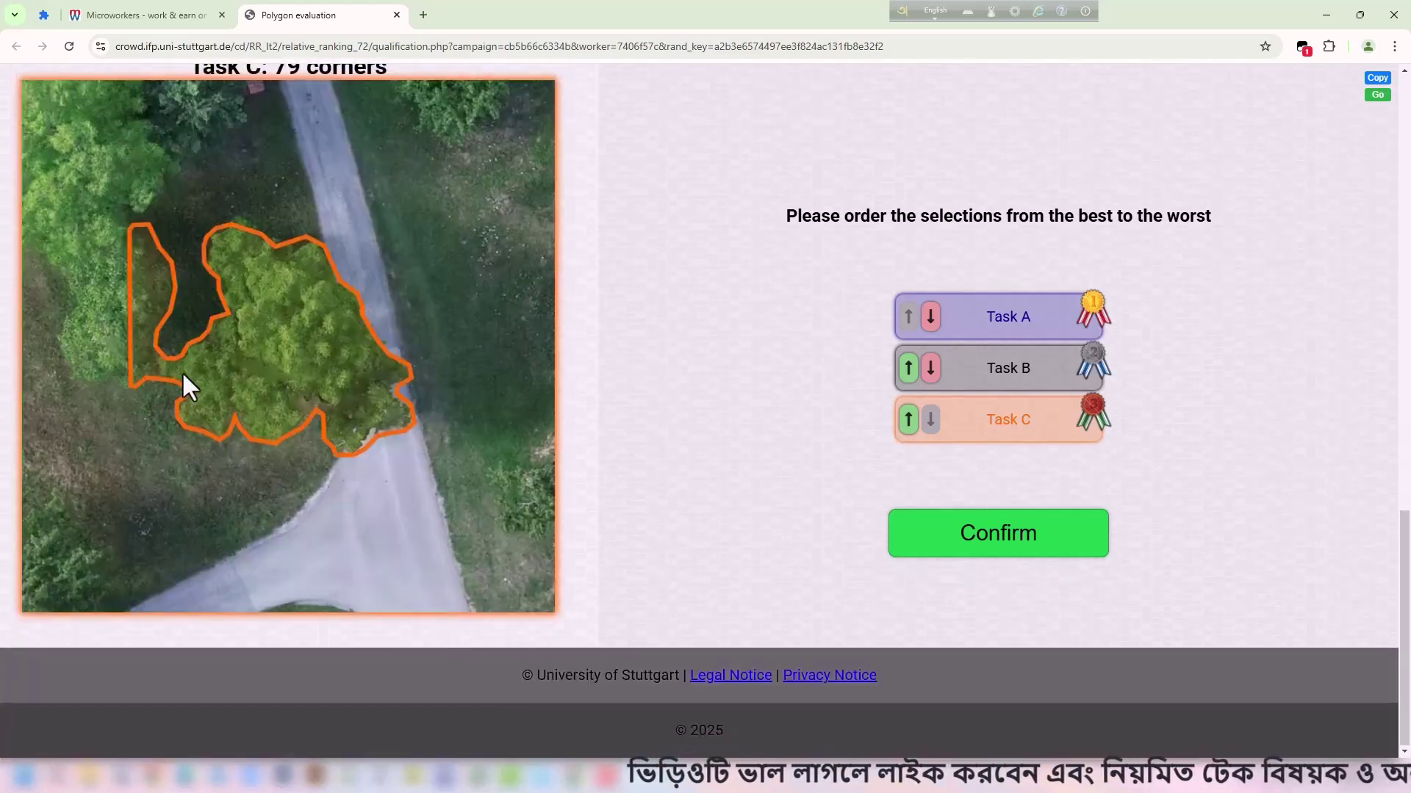
{"action": "scroll", "coordinate": [301, 371], "scroll_direction": "up", "scroll_amount": 17}
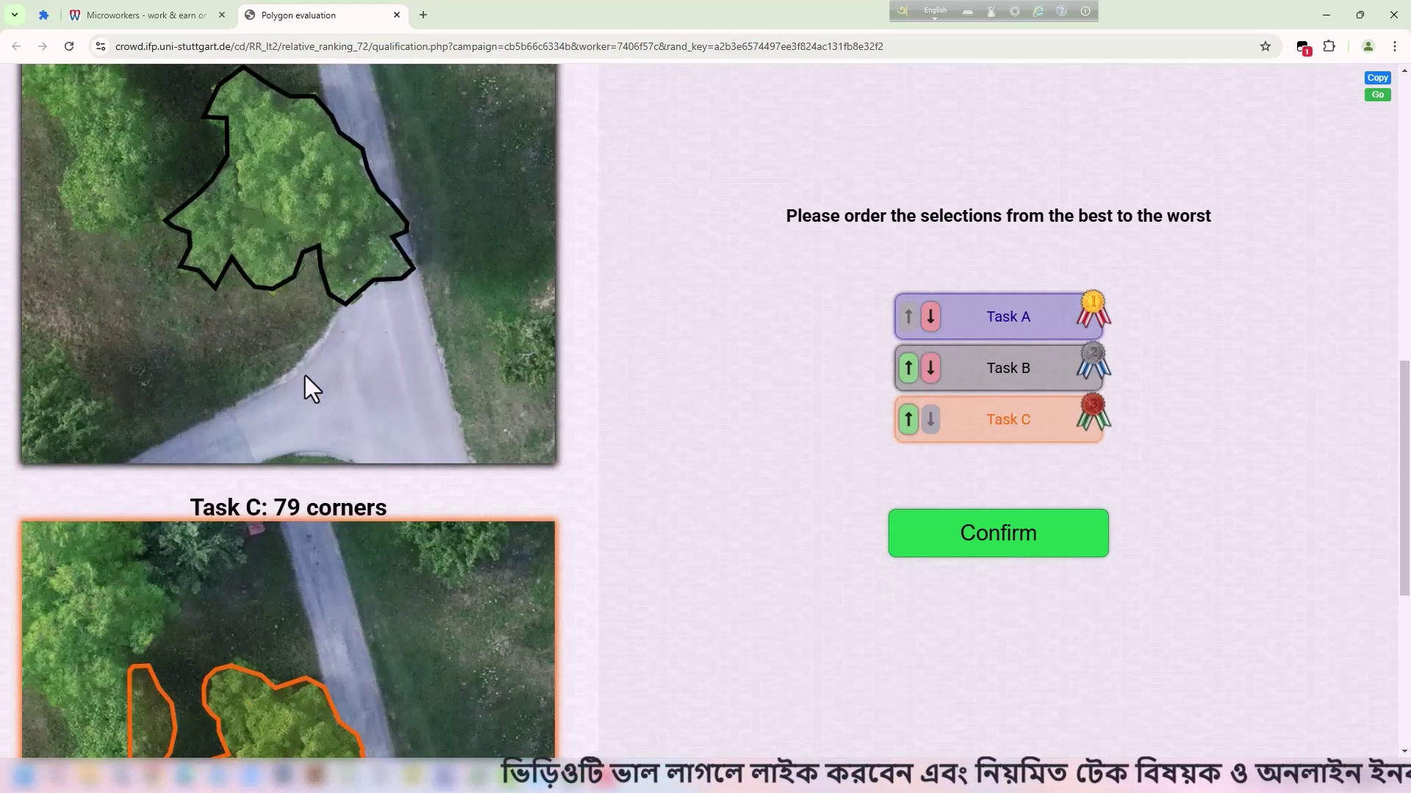
{"action": "scroll", "coordinate": [237, 254], "scroll_direction": "down", "scroll_amount": 6}
{"action": "scroll", "coordinate": [298, 338], "scroll_direction": "down", "scroll_amount": 9}
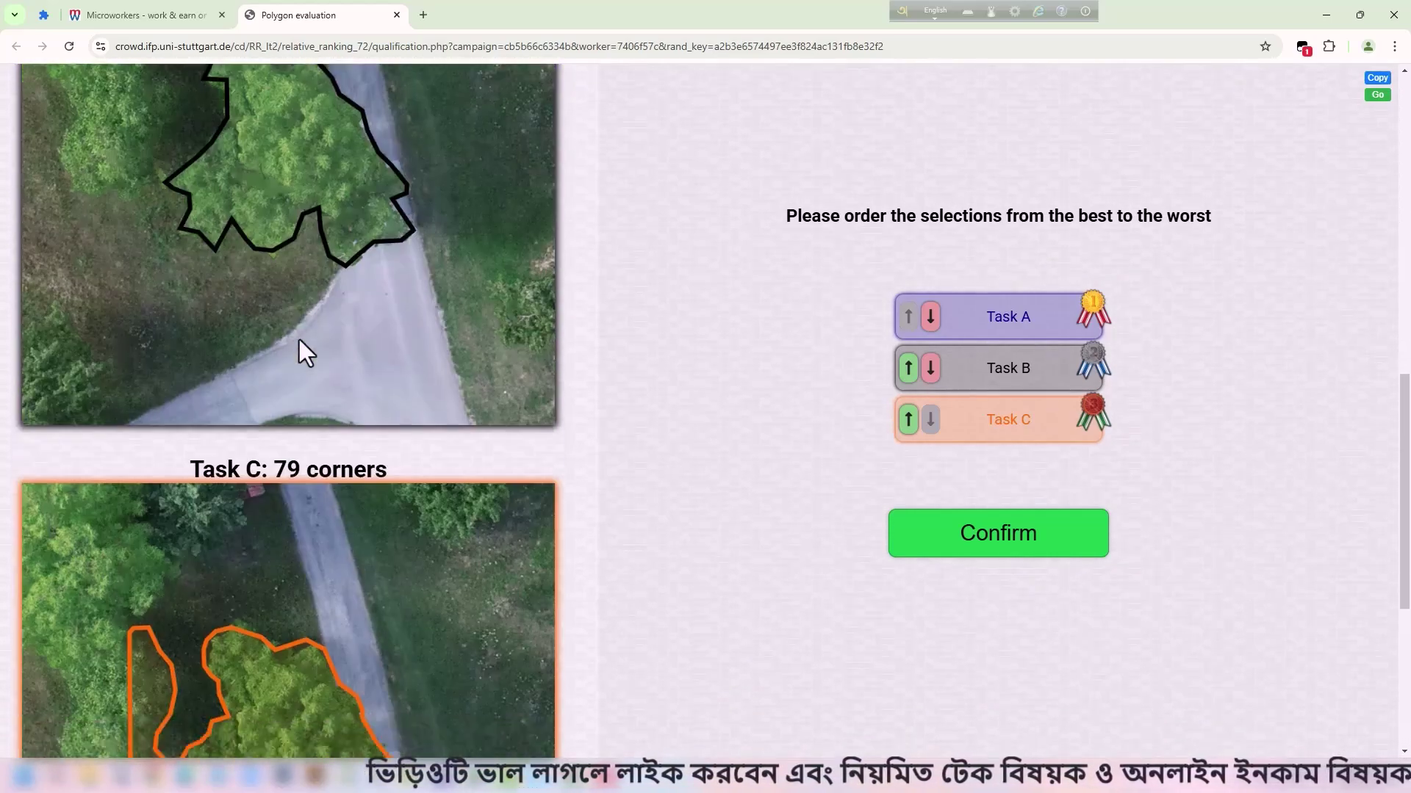
{"action": "scroll", "coordinate": [302, 345], "scroll_direction": "up", "scroll_amount": 6}
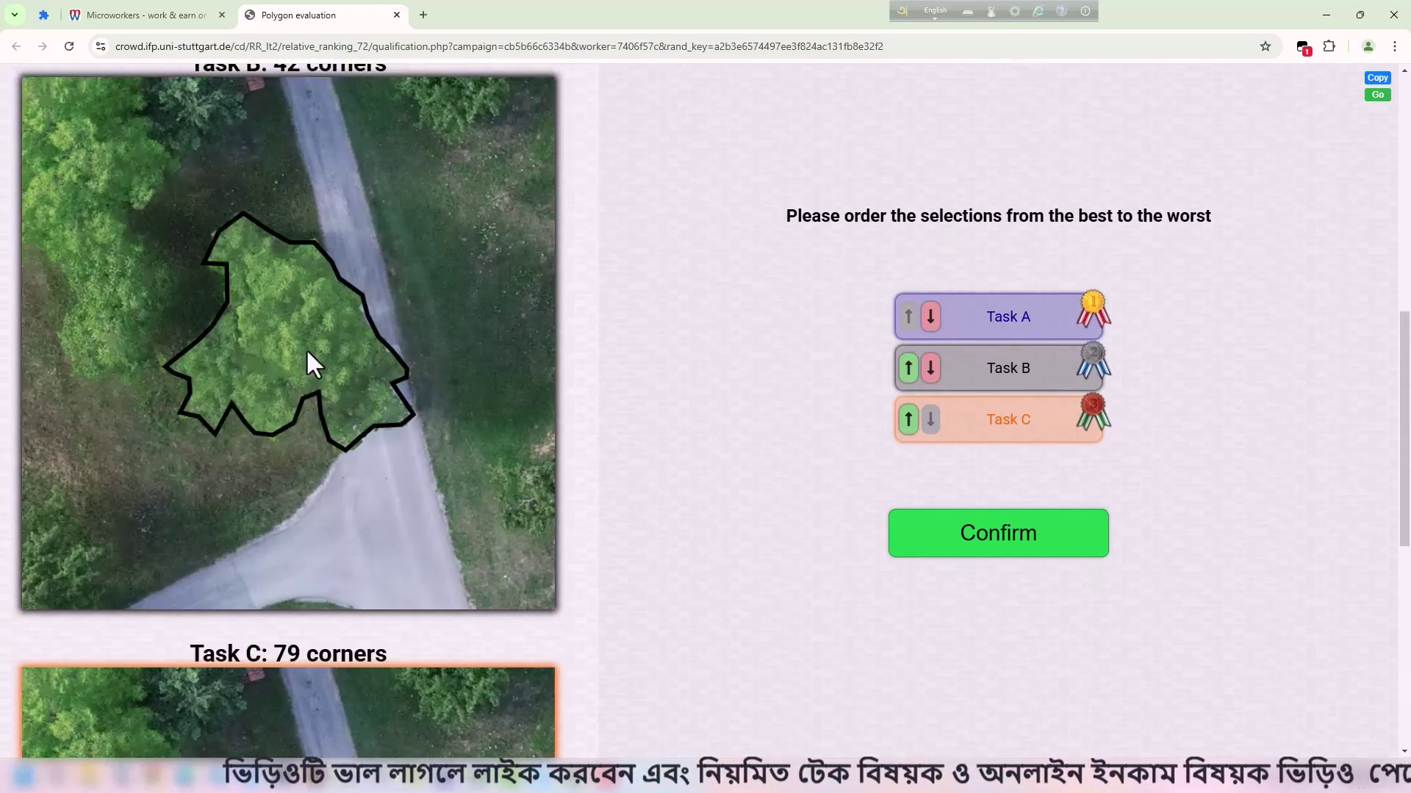
{"action": "scroll", "coordinate": [308, 352], "scroll_direction": "up", "scroll_amount": 4}
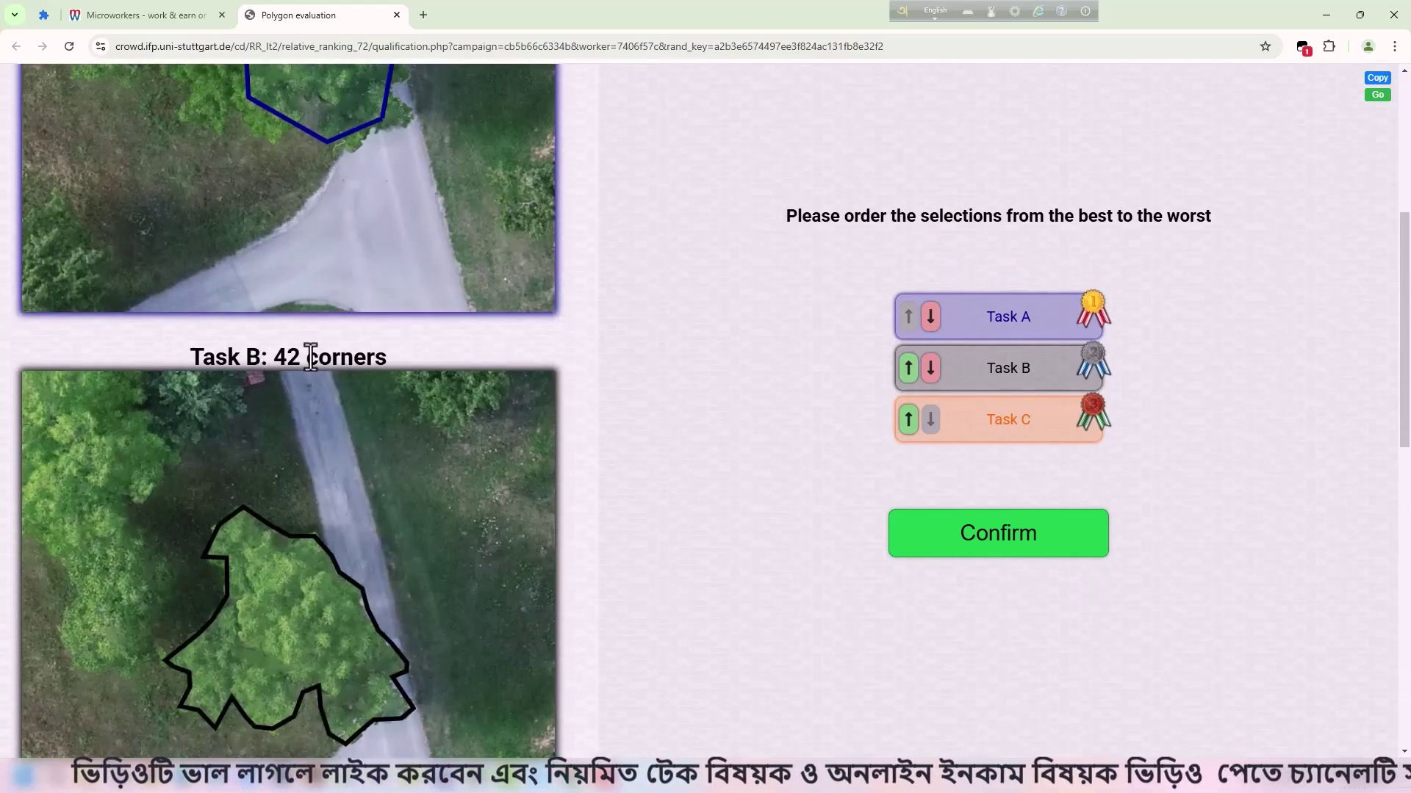
{"action": "scroll", "coordinate": [313, 353], "scroll_direction": "up", "scroll_amount": 5}
{"action": "scroll", "coordinate": [321, 346], "scroll_direction": "up", "scroll_amount": 1}
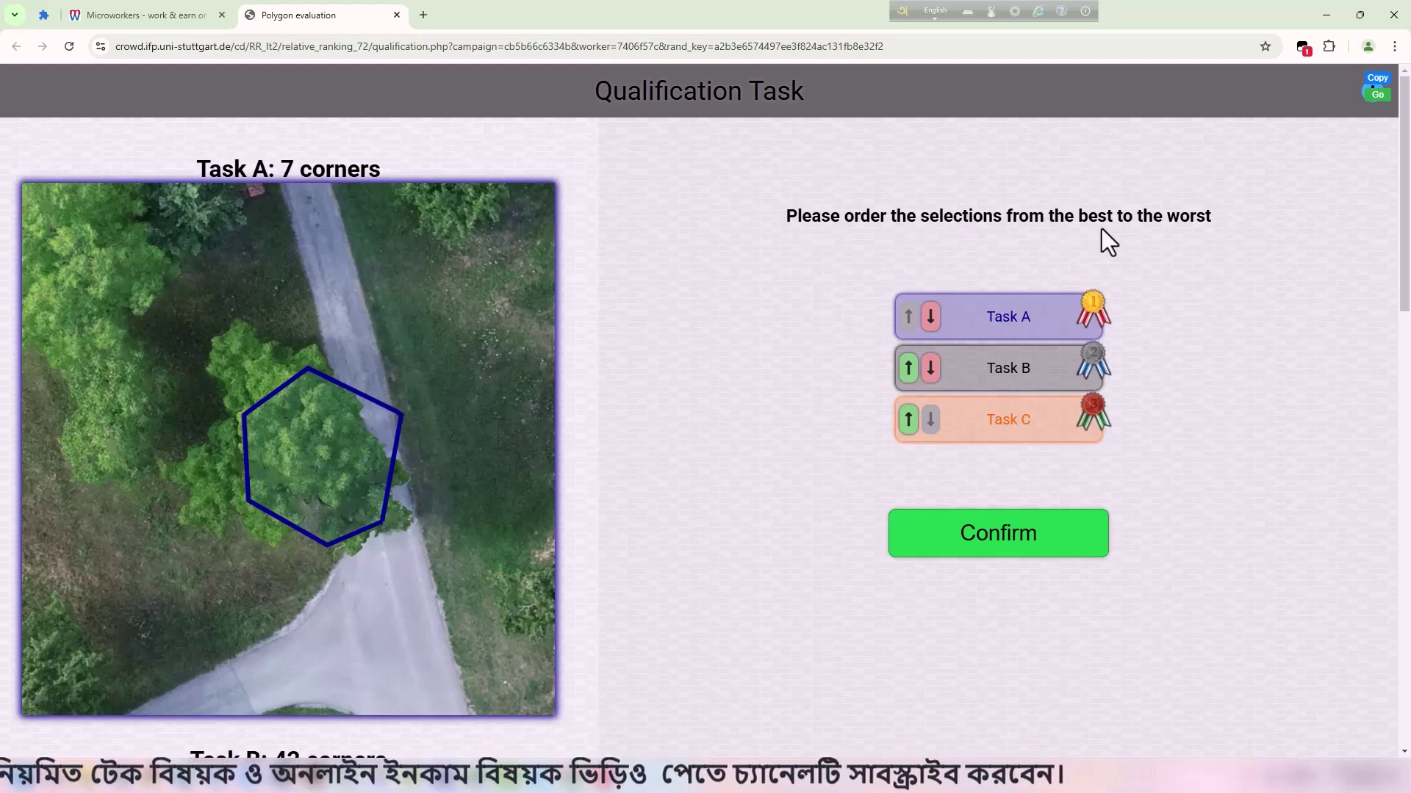
Highlight parts of the ordering instruction heading above the ranking panel.
{"action": "left_click_drag", "start_coordinate": [1112, 218], "coordinate": [894, 210]}
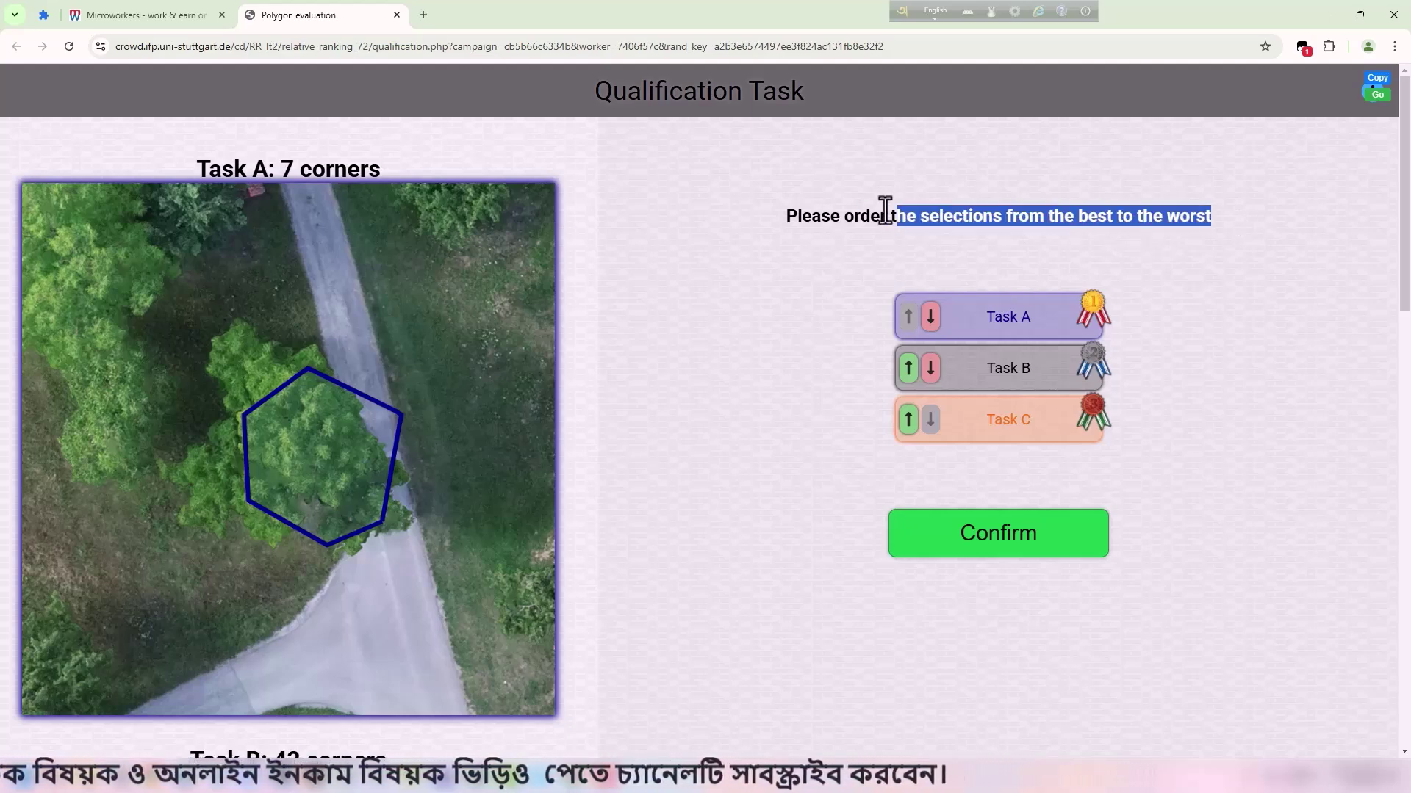
{"action": "left_click", "coordinate": [806, 209]}
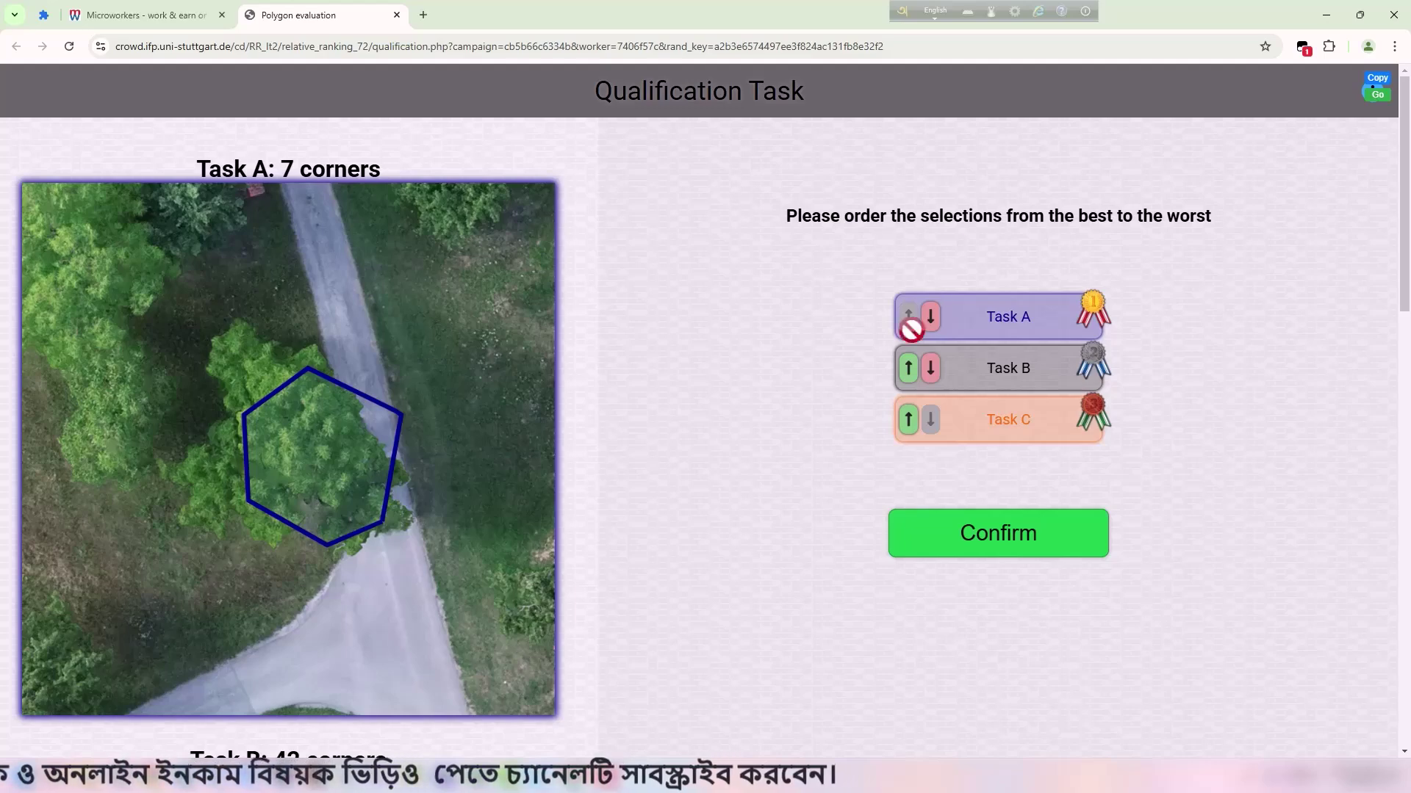
{"action": "left_click_drag", "start_coordinate": [1107, 216], "coordinate": [1223, 209]}
{"action": "left_click", "coordinate": [1232, 215]}
{"action": "left_click_drag", "start_coordinate": [961, 215], "coordinate": [1088, 212]}
{"action": "scroll", "coordinate": [285, 423], "scroll_direction": "down", "scroll_amount": 5}
{"action": "scroll", "coordinate": [293, 424], "scroll_direction": "up", "scroll_amount": 5}
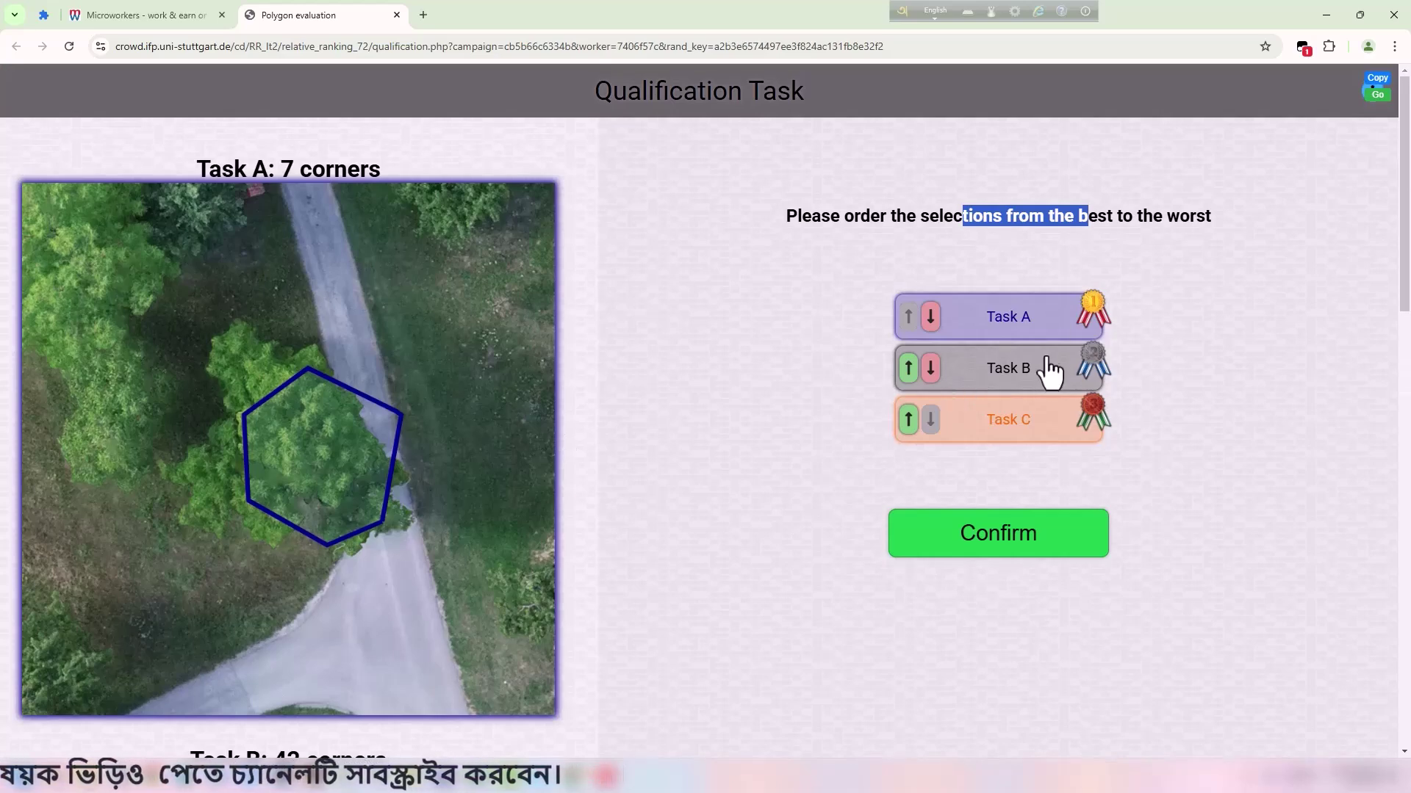
Reorder the outlines with the arrow buttons to Task A, Task C, Task B.
{"action": "left_click", "coordinate": [908, 368]}
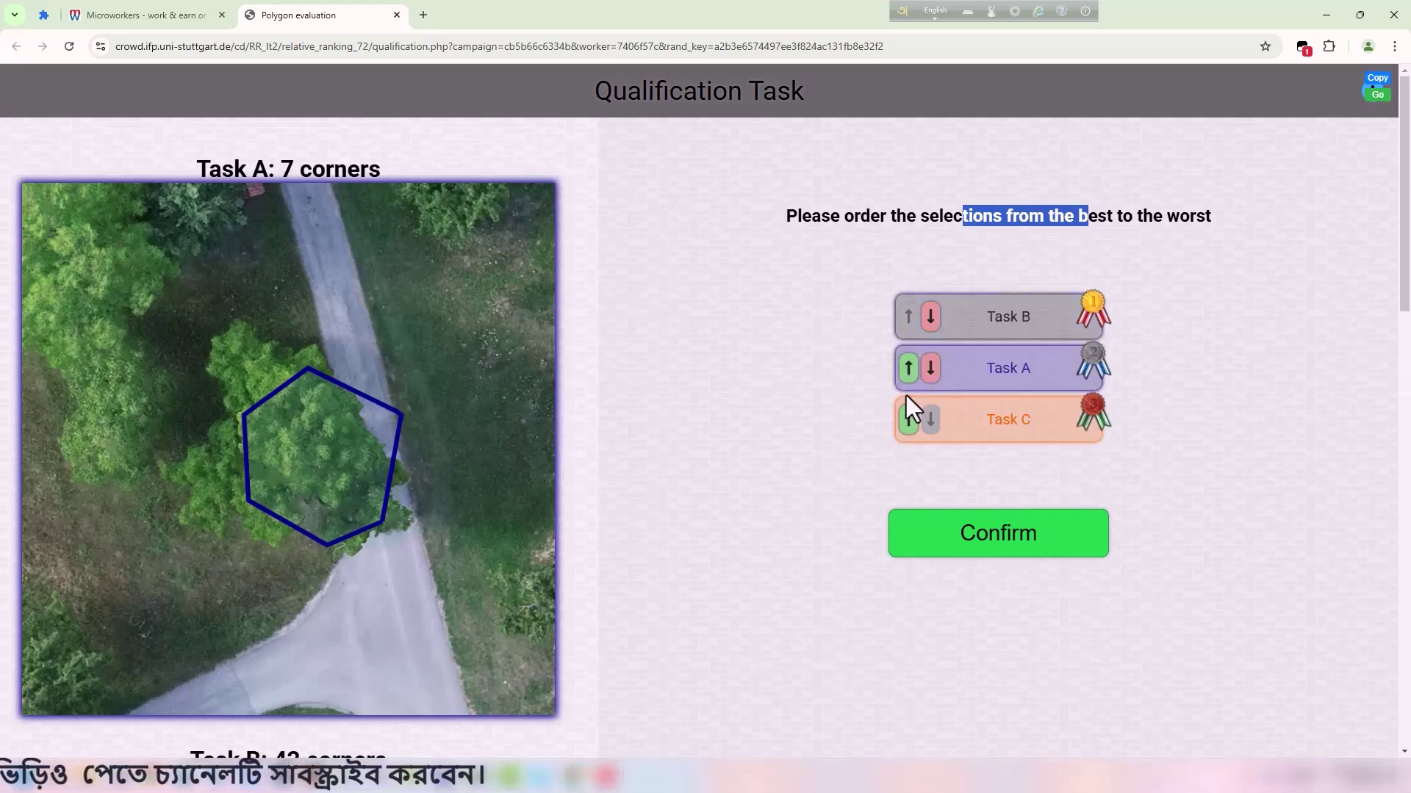
{"action": "left_click", "coordinate": [931, 367]}
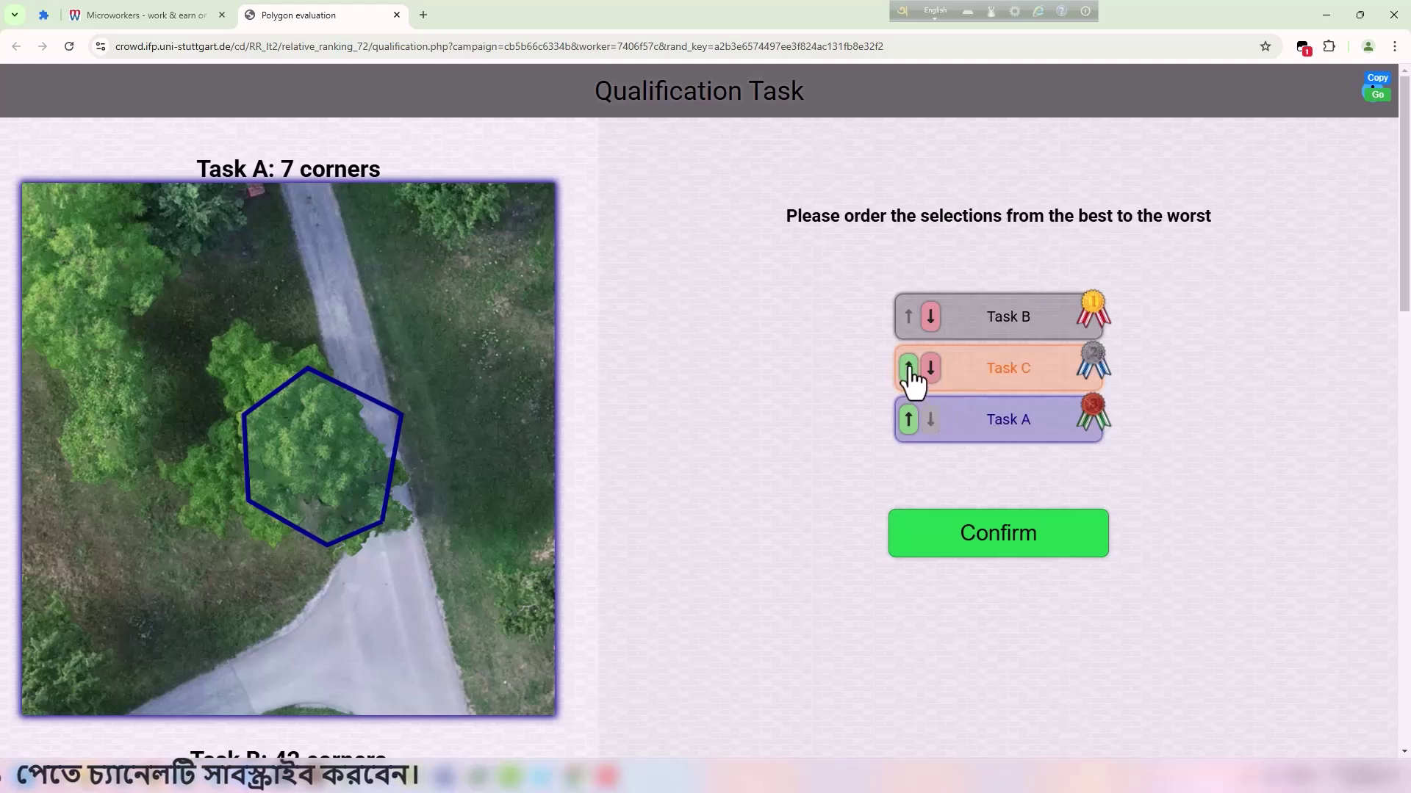
{"action": "left_click", "coordinate": [908, 369]}
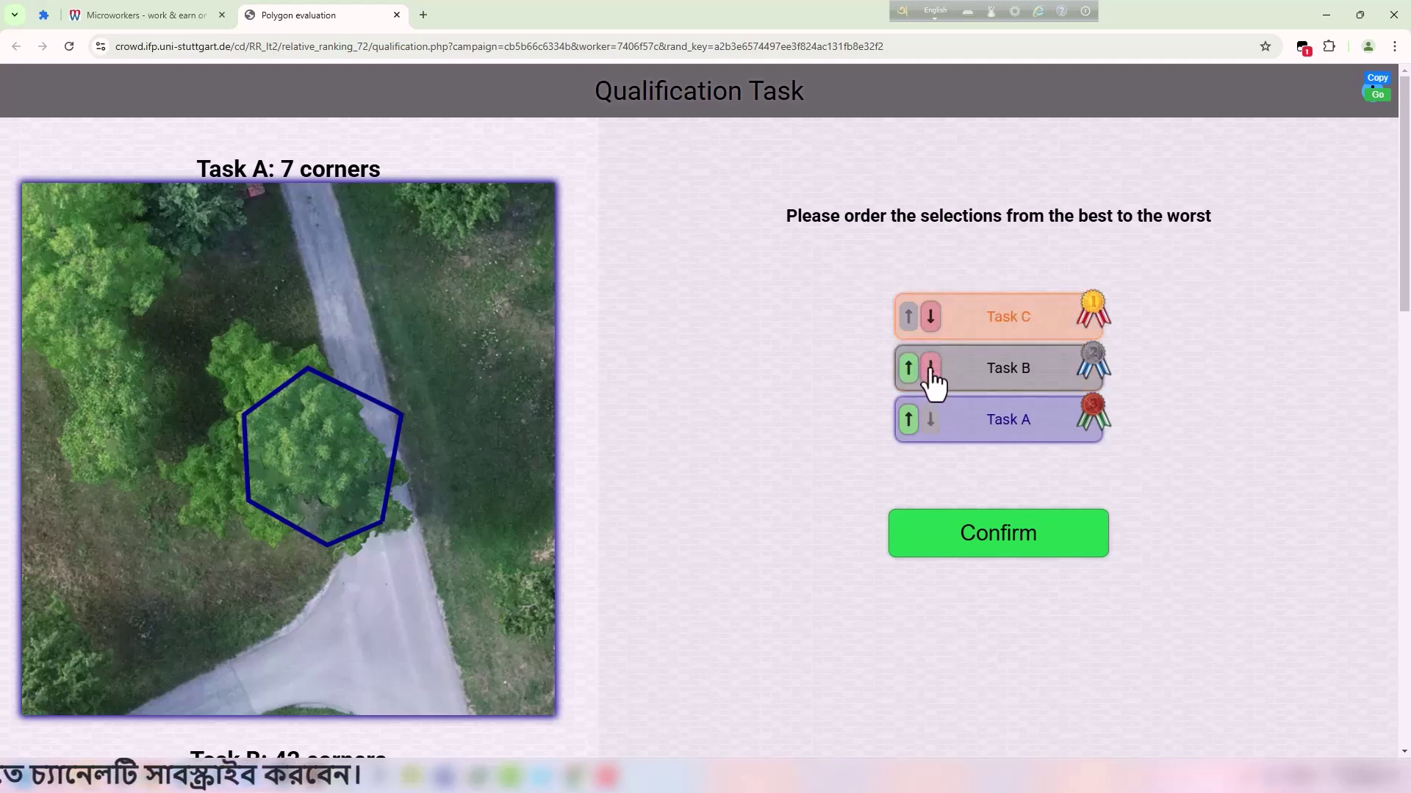
{"action": "left_click", "coordinate": [908, 421]}
{"action": "left_click", "coordinate": [908, 367]}
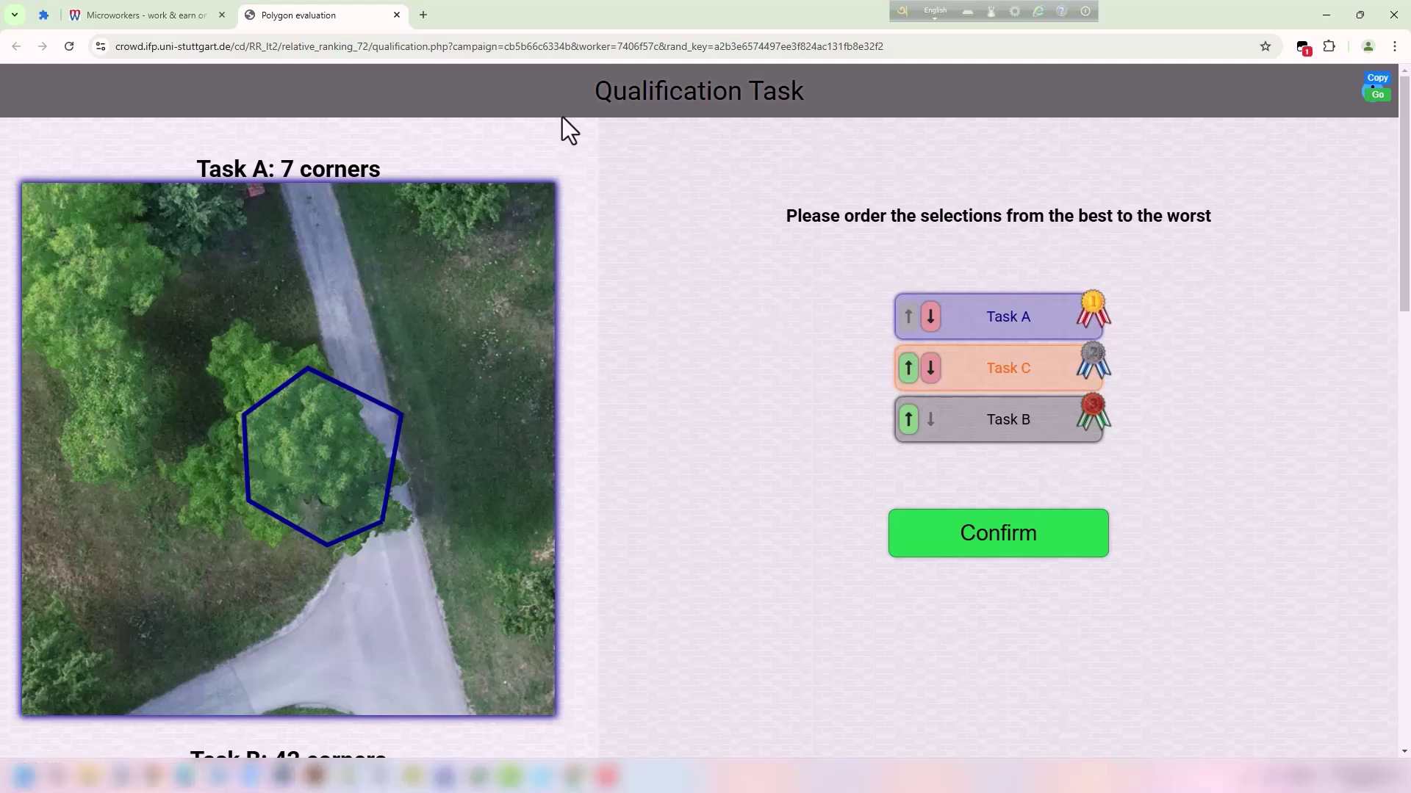
{"action": "left_click_drag", "start_coordinate": [581, 99], "coordinate": [830, 92]}
{"action": "left_click", "coordinate": [767, 175]}
{"action": "scroll", "coordinate": [443, 296], "scroll_direction": "down", "scroll_amount": 1}
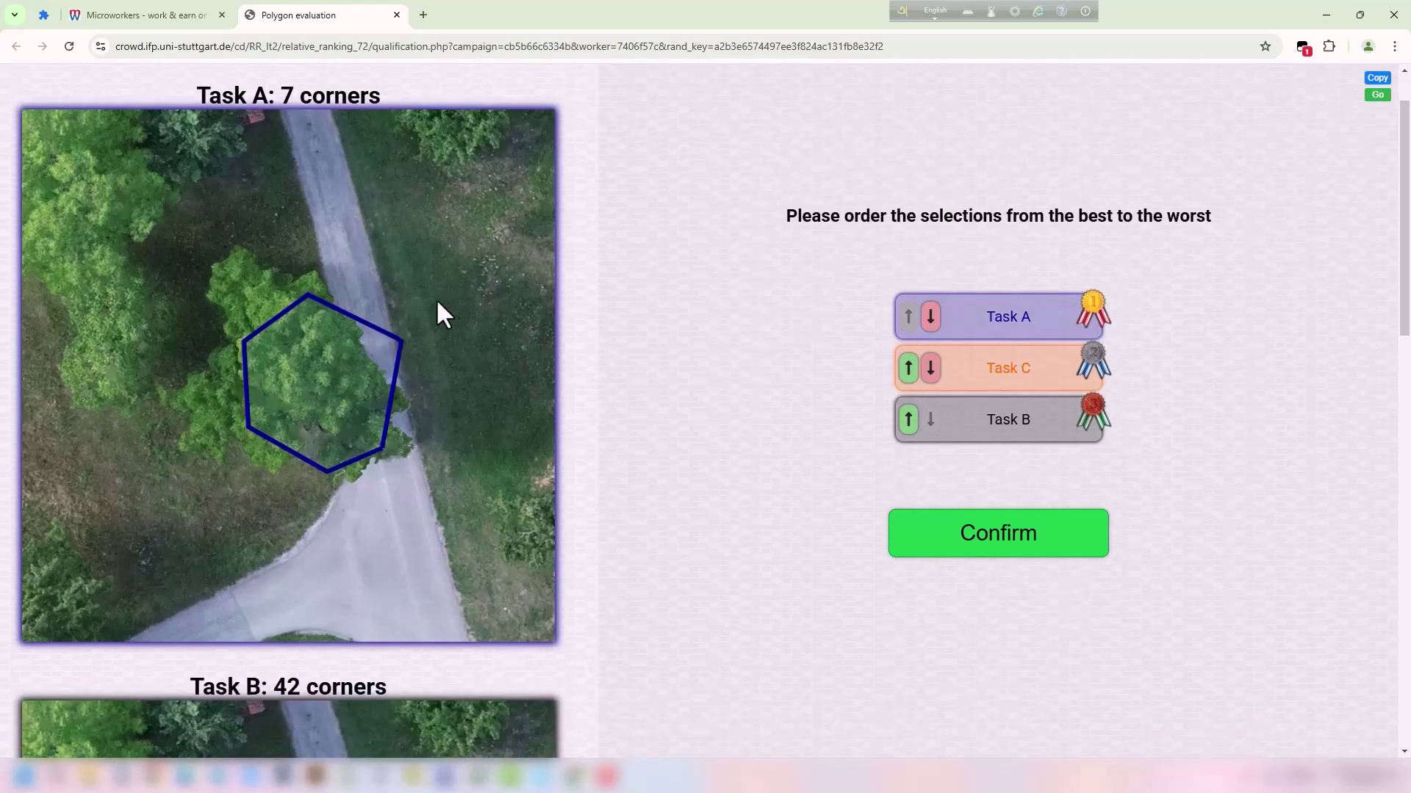
{"action": "scroll", "coordinate": [441, 298], "scroll_direction": "down", "scroll_amount": 5}
{"action": "scroll", "coordinate": [499, 285], "scroll_direction": "down", "scroll_amount": 8}
{"action": "scroll", "coordinate": [496, 283], "scroll_direction": "up", "scroll_amount": 8}
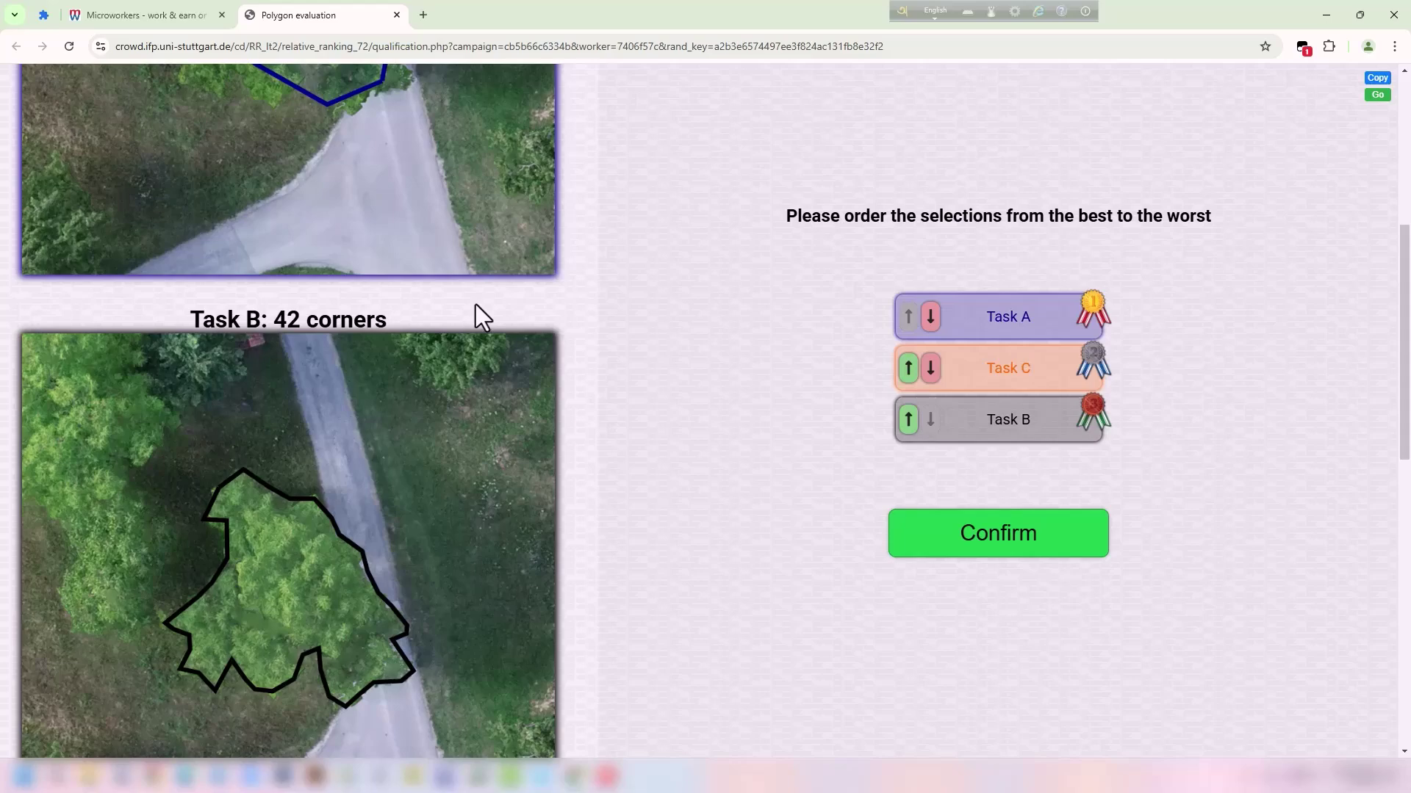
{"action": "scroll", "coordinate": [481, 318], "scroll_direction": "down", "scroll_amount": 10}
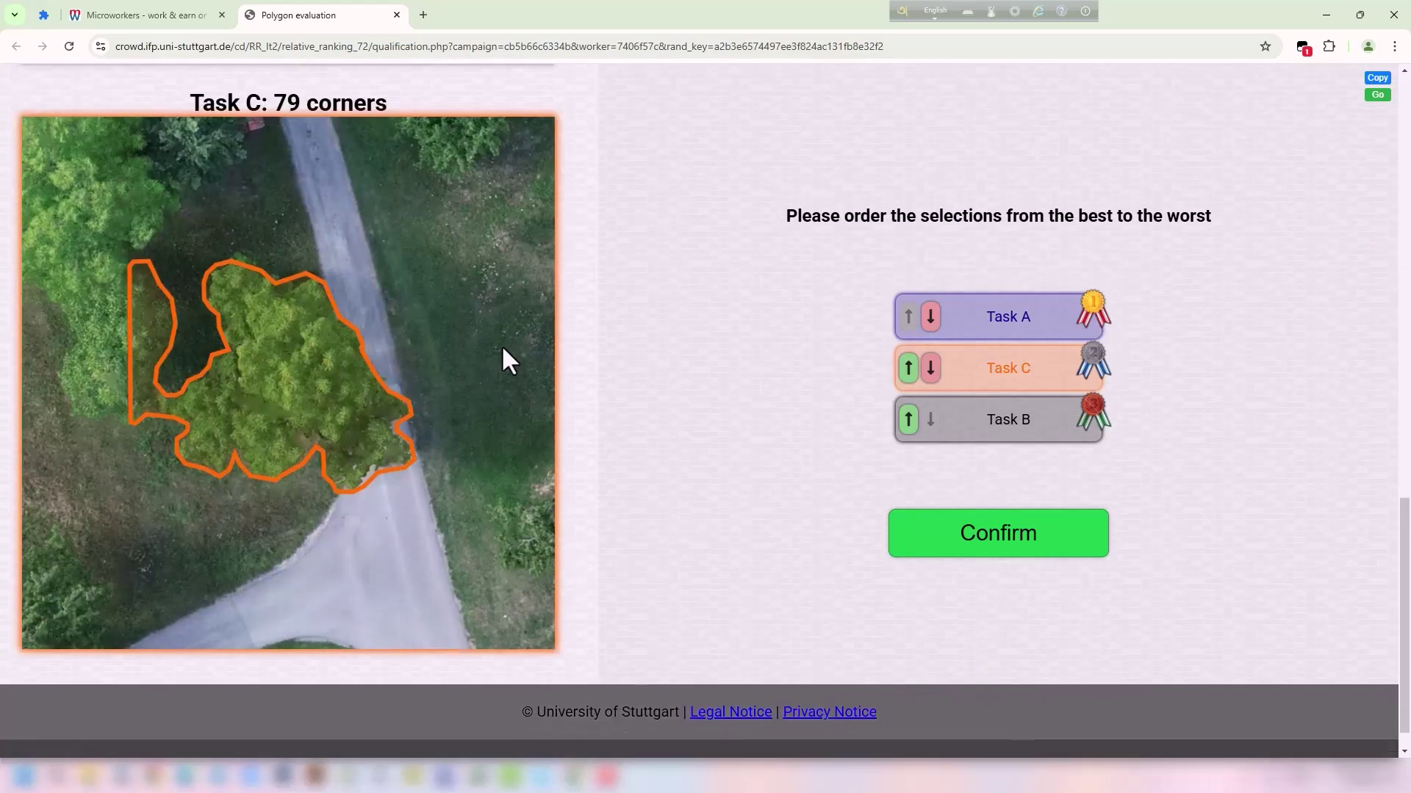
{"action": "scroll", "coordinate": [482, 327], "scroll_direction": "up", "scroll_amount": 10}
{"action": "scroll", "coordinate": [243, 276], "scroll_direction": "down", "scroll_amount": 1}
{"action": "left_click_drag", "start_coordinate": [184, 170], "coordinate": [372, 169]}
{"action": "left_click", "coordinate": [338, 245]}
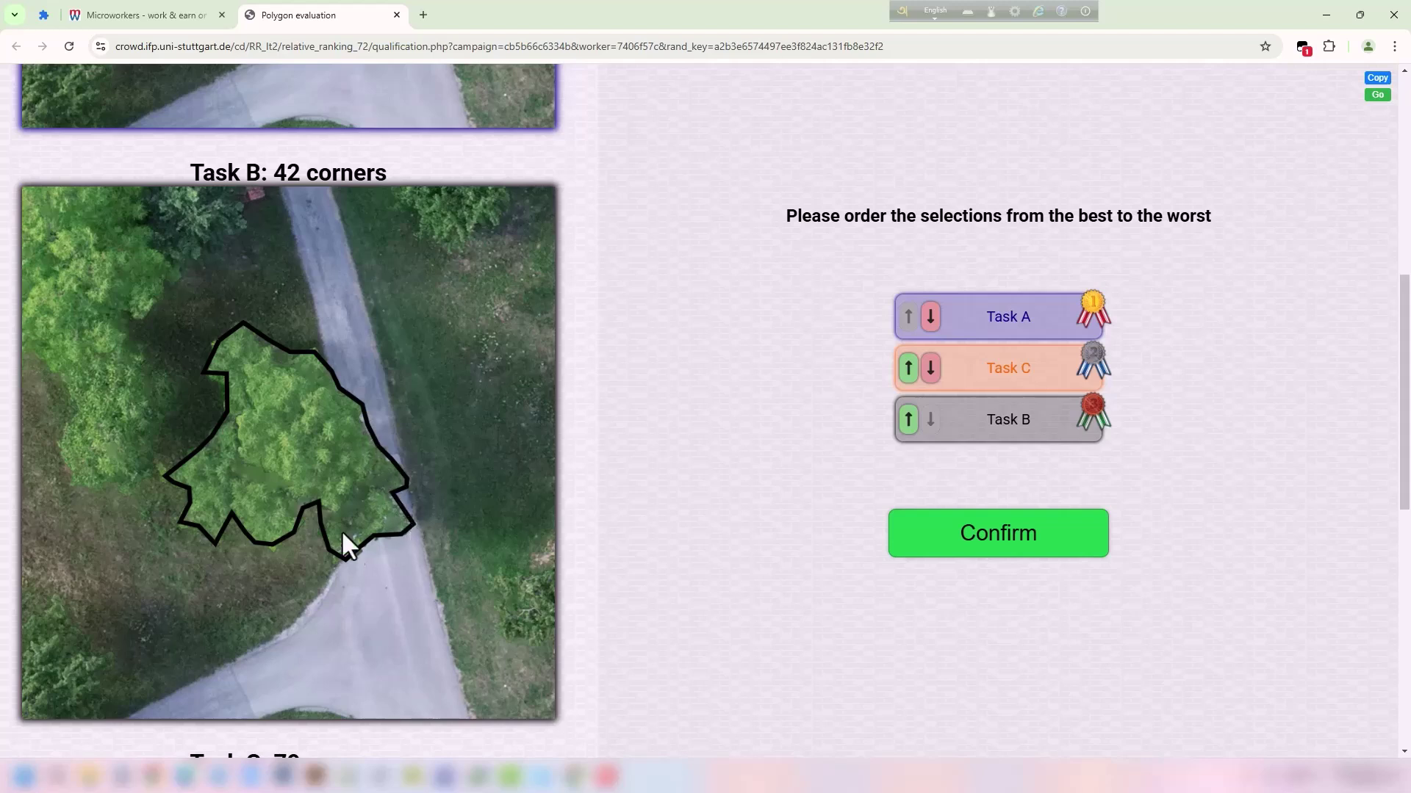
{"action": "scroll", "coordinate": [309, 401], "scroll_direction": "up", "scroll_amount": 5}
{"action": "scroll", "coordinate": [294, 404], "scroll_direction": "down", "scroll_amount": 5}
{"action": "left_click_drag", "start_coordinate": [189, 170], "coordinate": [287, 171]}
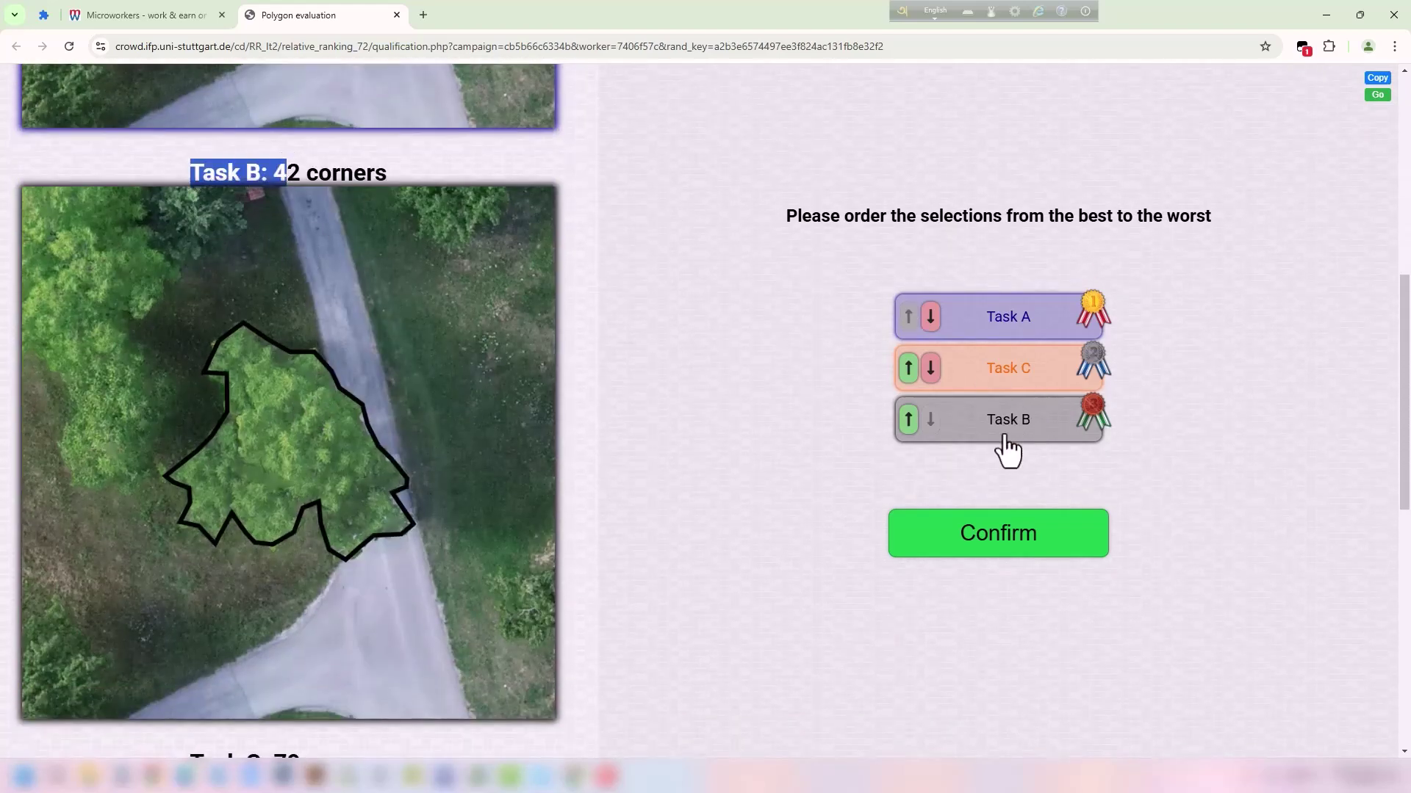
{"action": "scroll", "coordinate": [286, 300], "scroll_direction": "up", "scroll_amount": 5}
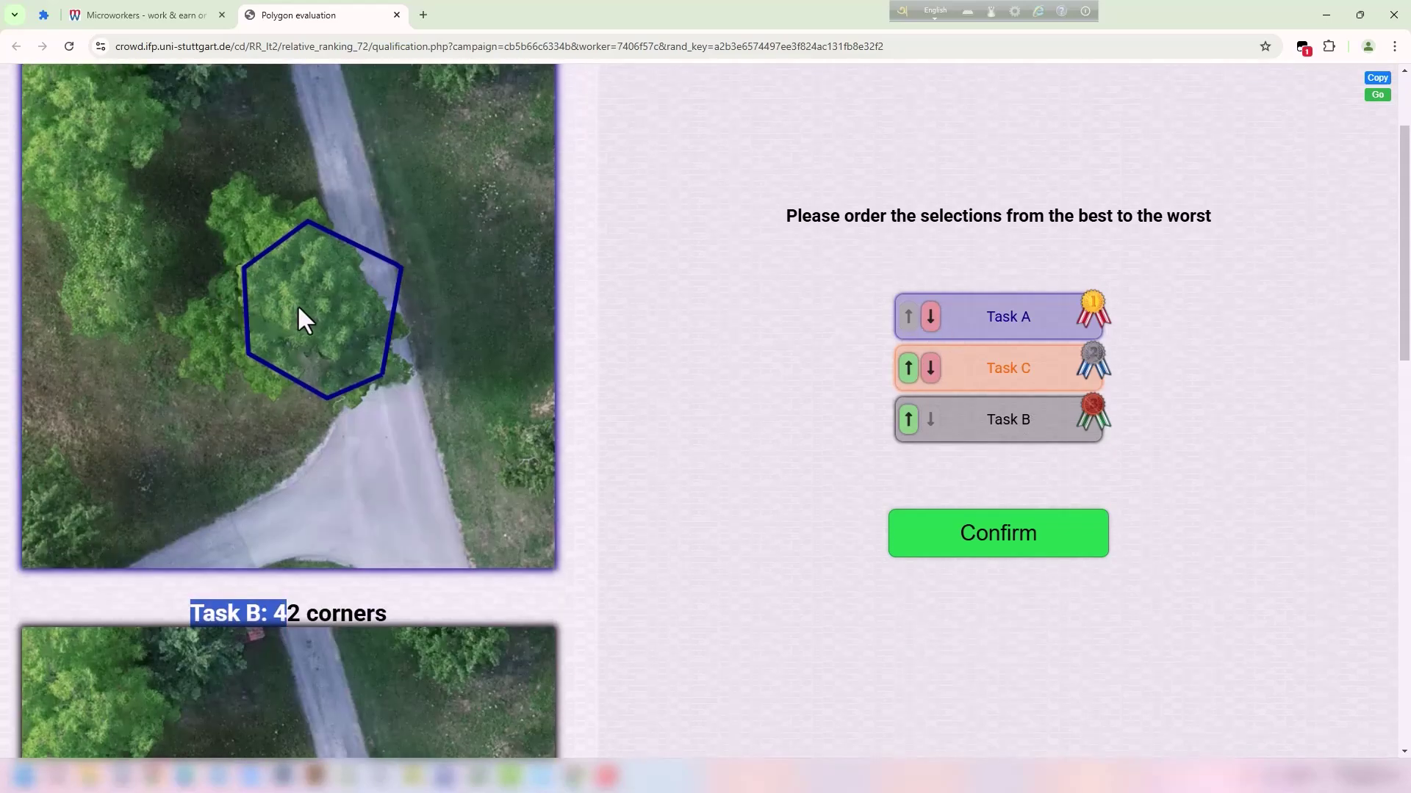
{"action": "scroll", "coordinate": [323, 327], "scroll_direction": "down", "scroll_amount": 13}
{"action": "scroll", "coordinate": [364, 334], "scroll_direction": "up", "scroll_amount": 1}
{"action": "scroll", "coordinate": [359, 320], "scroll_direction": "up", "scroll_amount": 14}
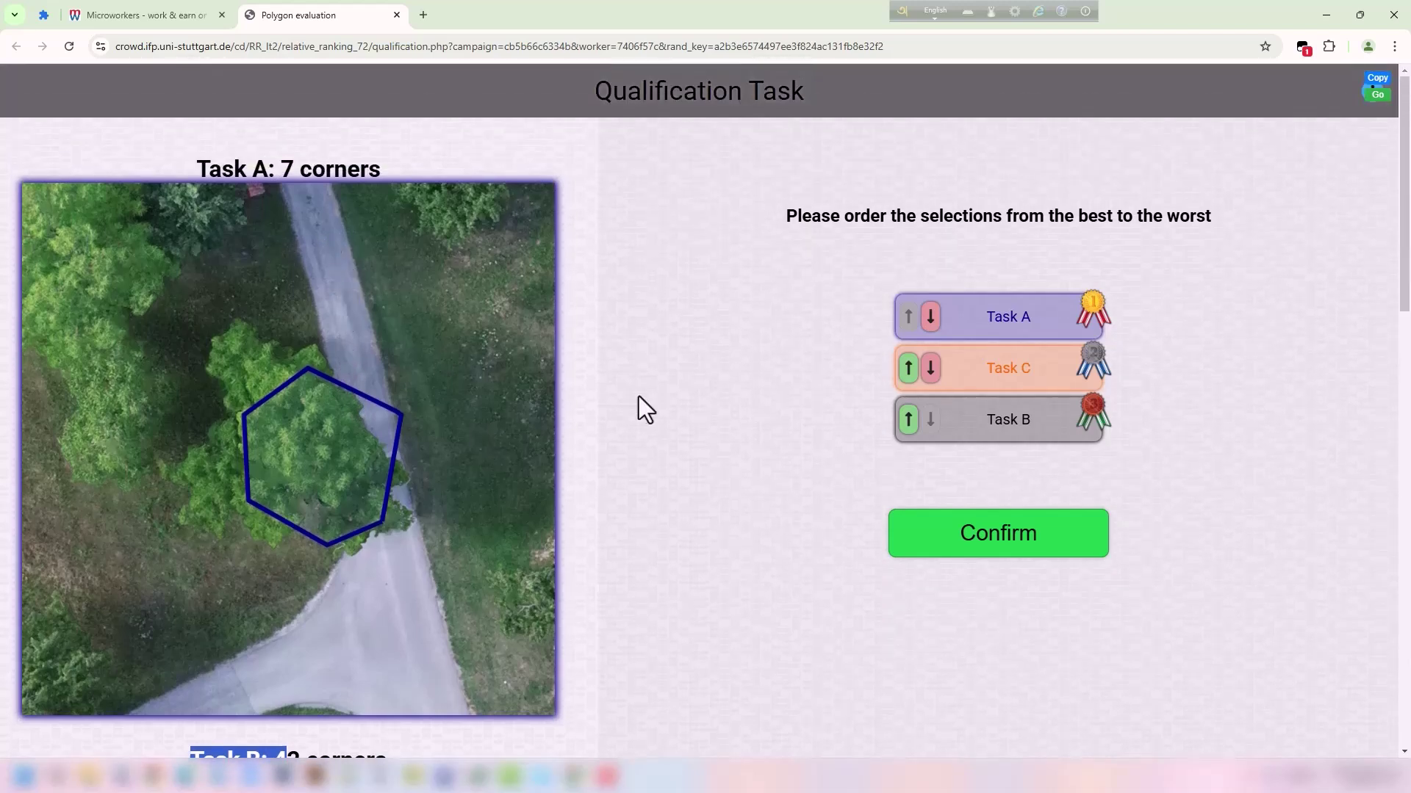
{"action": "left_click", "coordinate": [639, 397]}
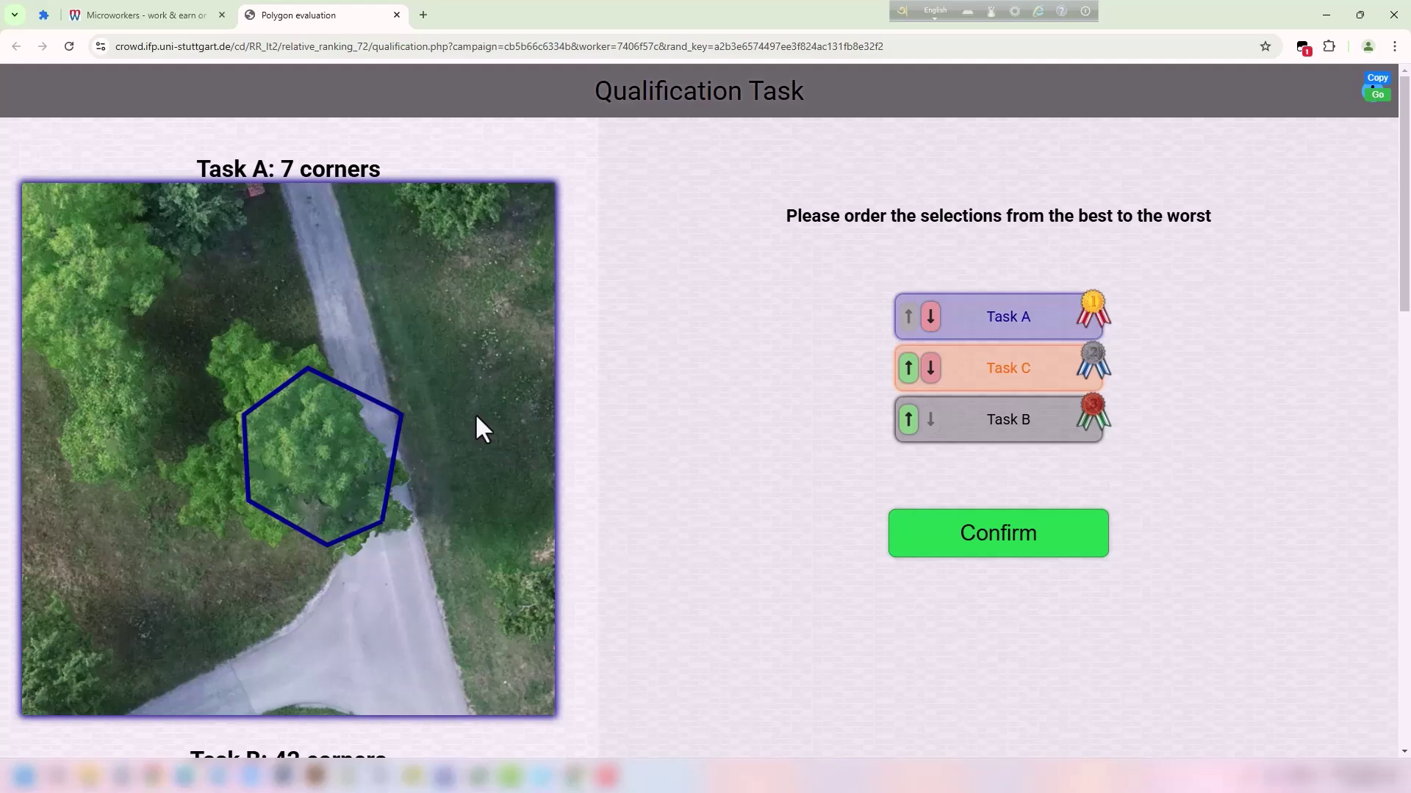
{"action": "key", "text": "Print"}
{"action": "left_click_drag", "start_coordinate": [101, 290], "coordinate": [646, 638]}
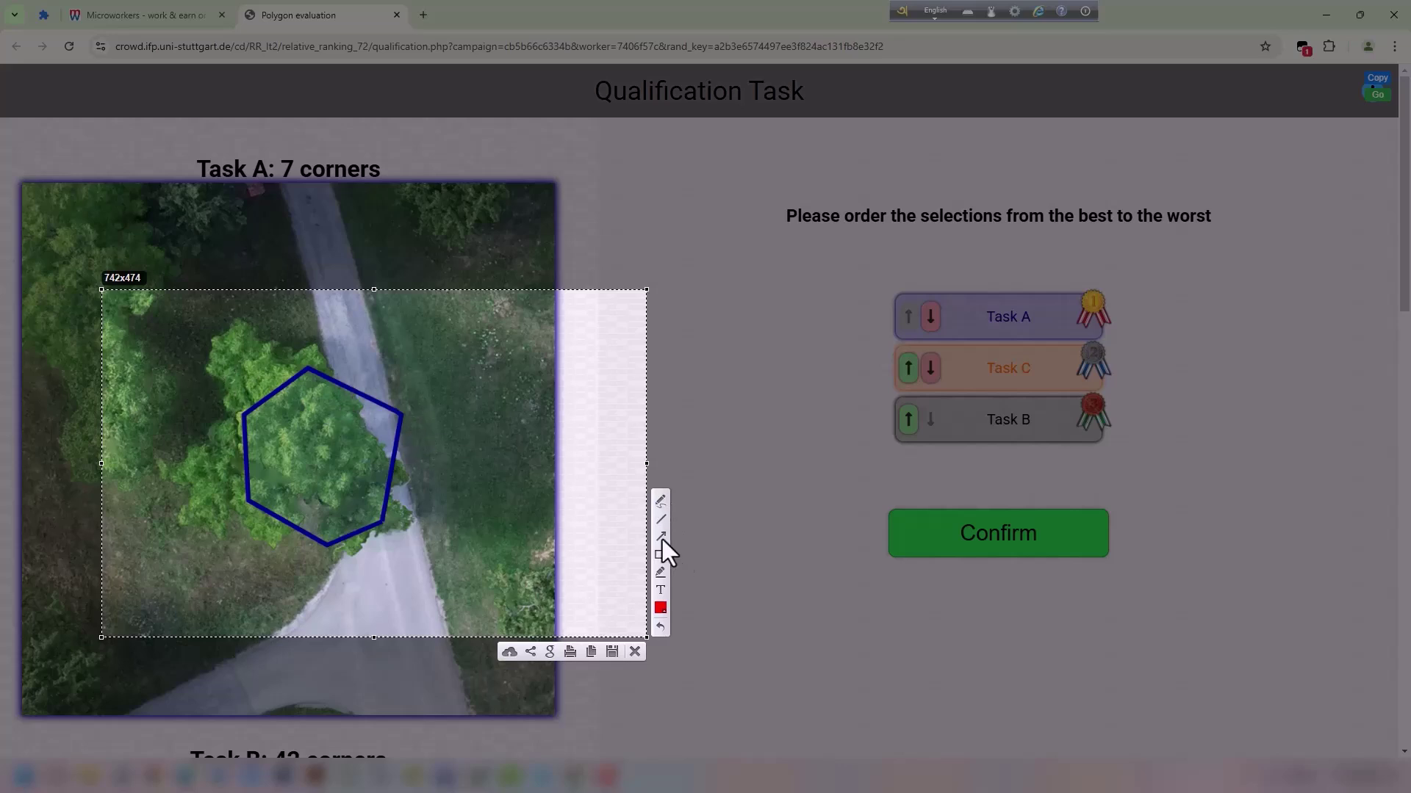
{"action": "left_click", "coordinate": [660, 501]}
{"action": "left_click_drag", "start_coordinate": [226, 413], "coordinate": [217, 388]}
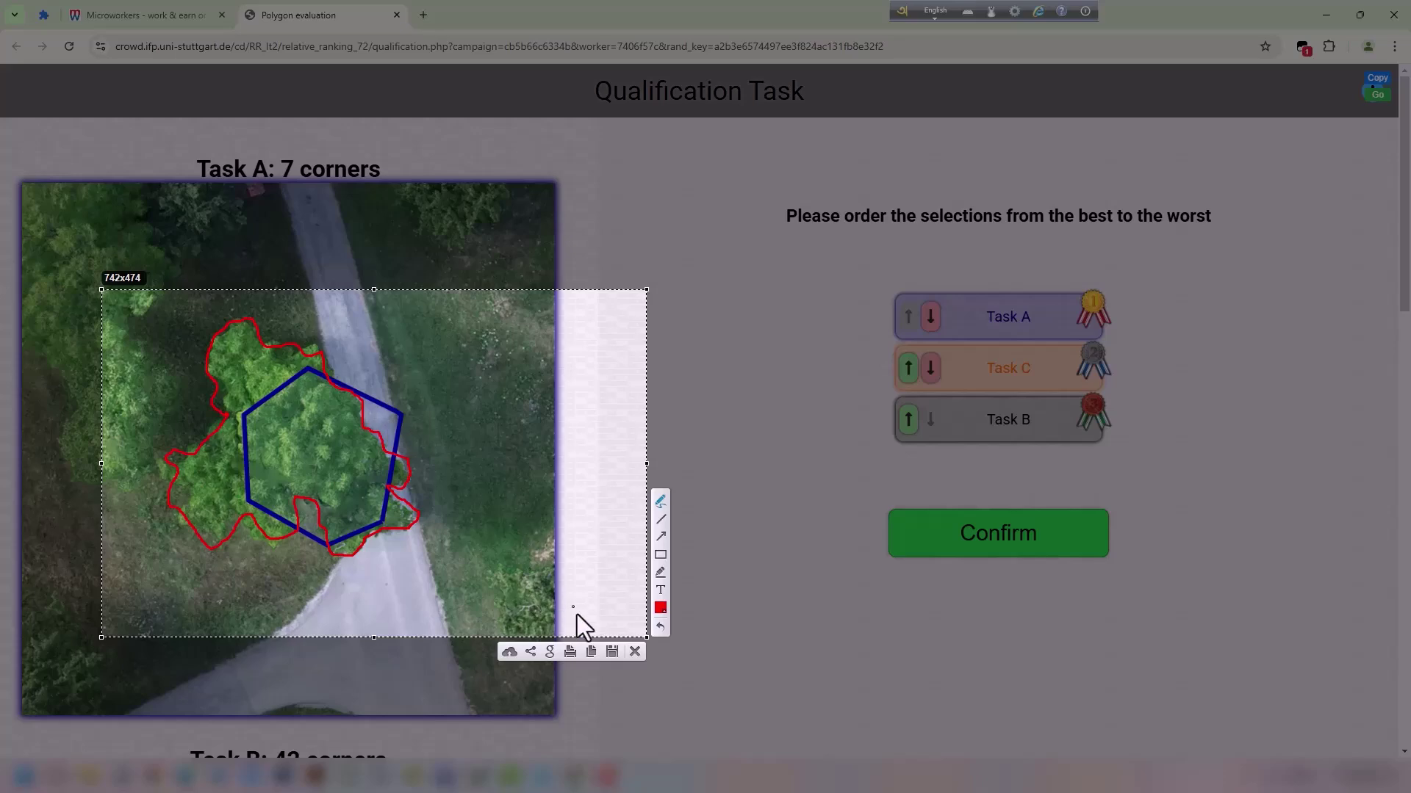
{"action": "left_click", "coordinate": [635, 651]}
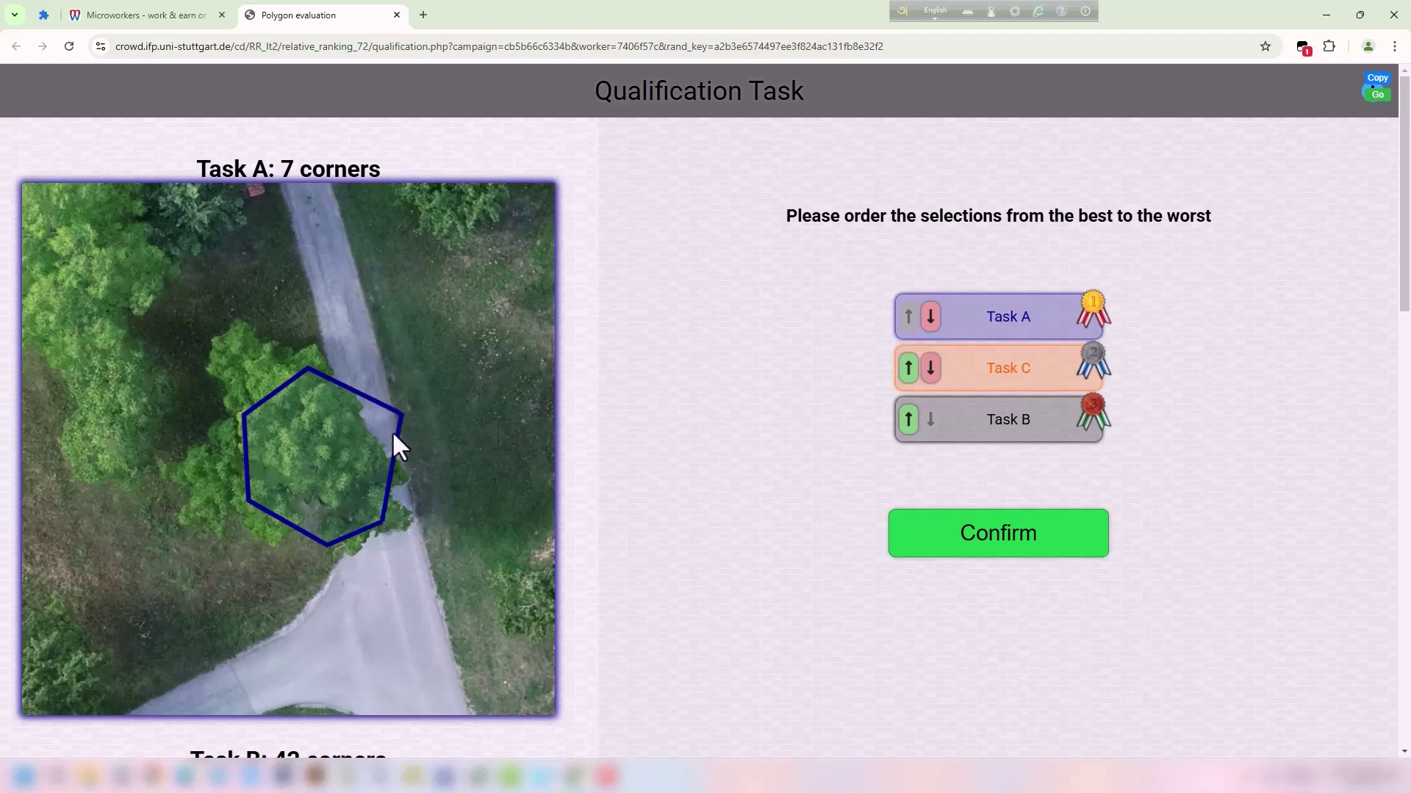
{"action": "scroll", "coordinate": [392, 397], "scroll_direction": "down", "scroll_amount": 1}
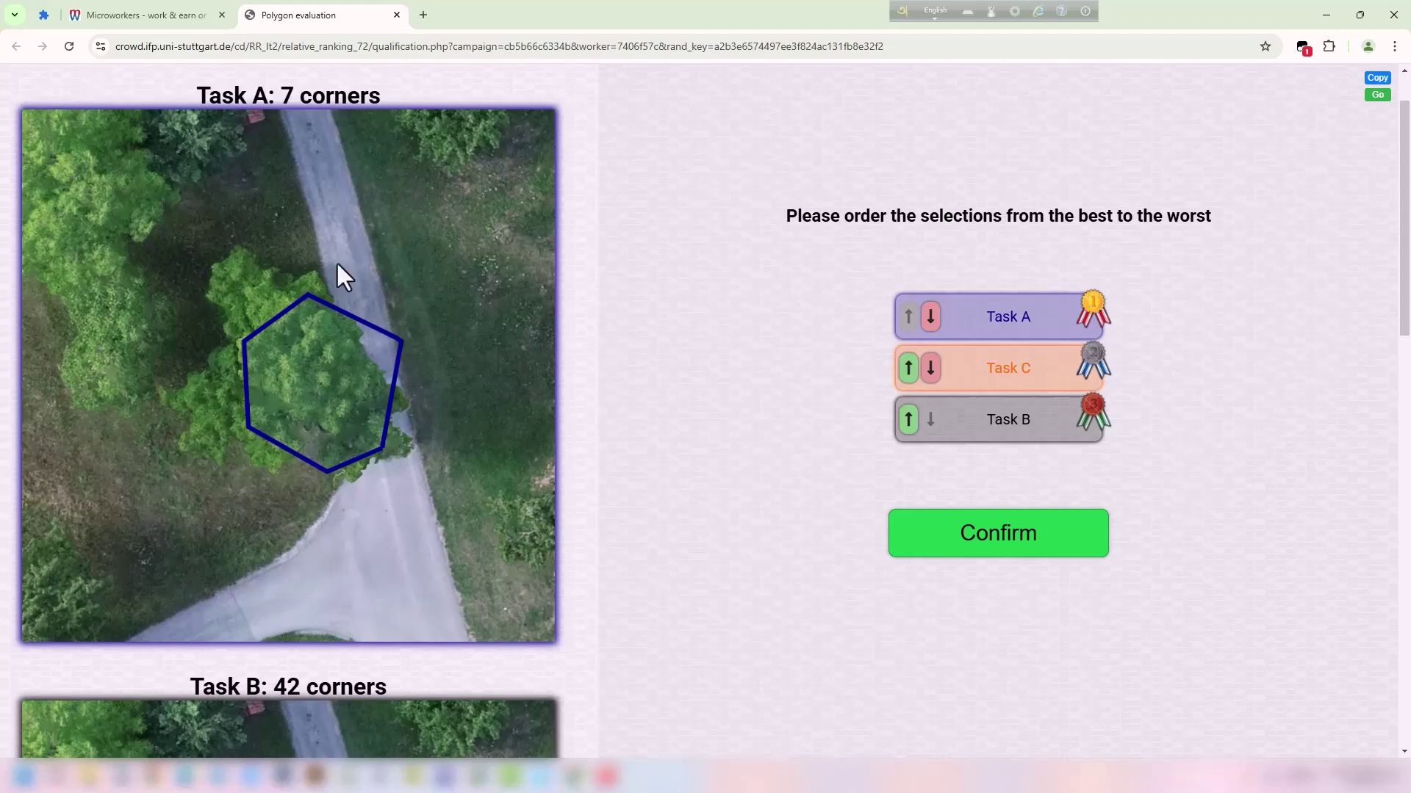
{"action": "scroll", "coordinate": [368, 424], "scroll_direction": "down", "scroll_amount": 15}
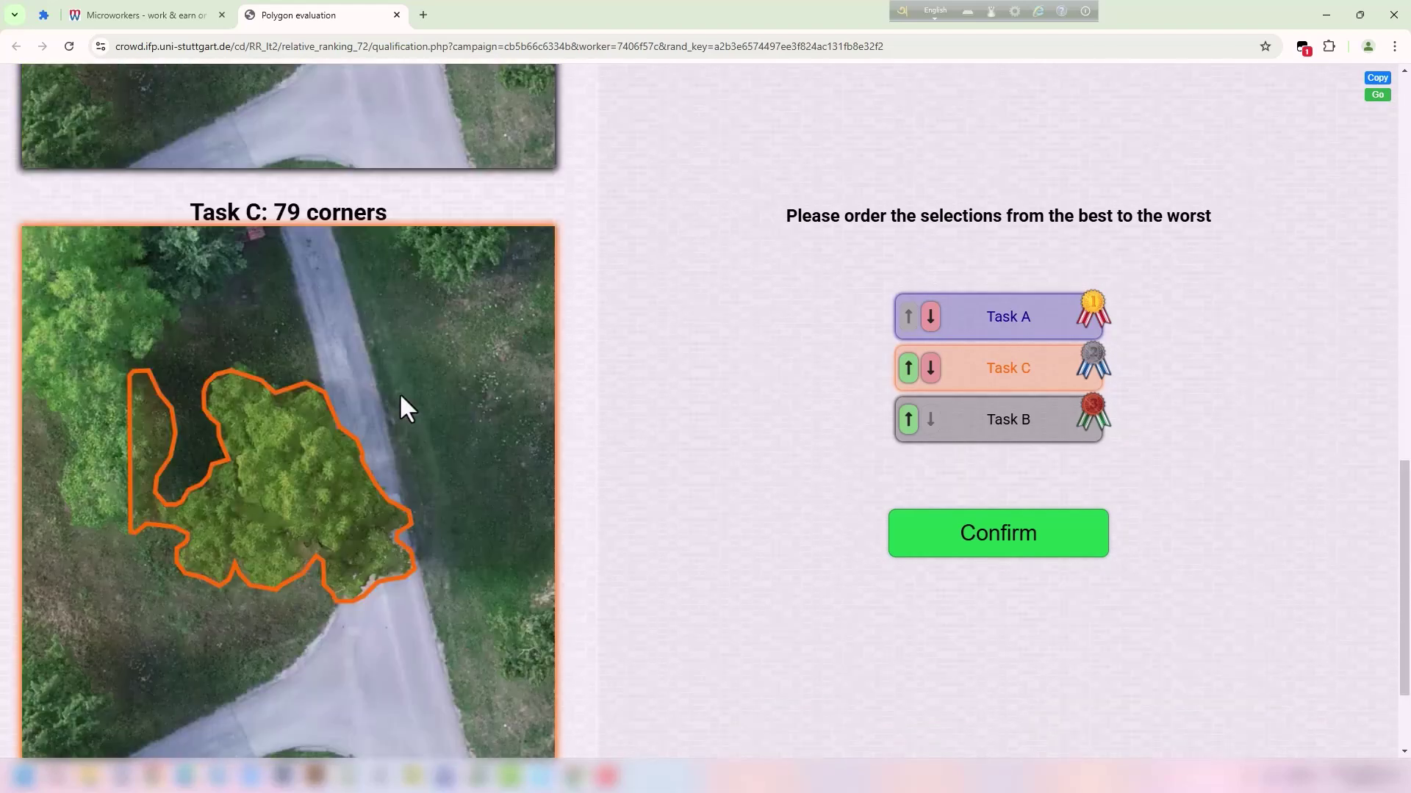
{"action": "scroll", "coordinate": [337, 306], "scroll_direction": "up", "scroll_amount": 1}
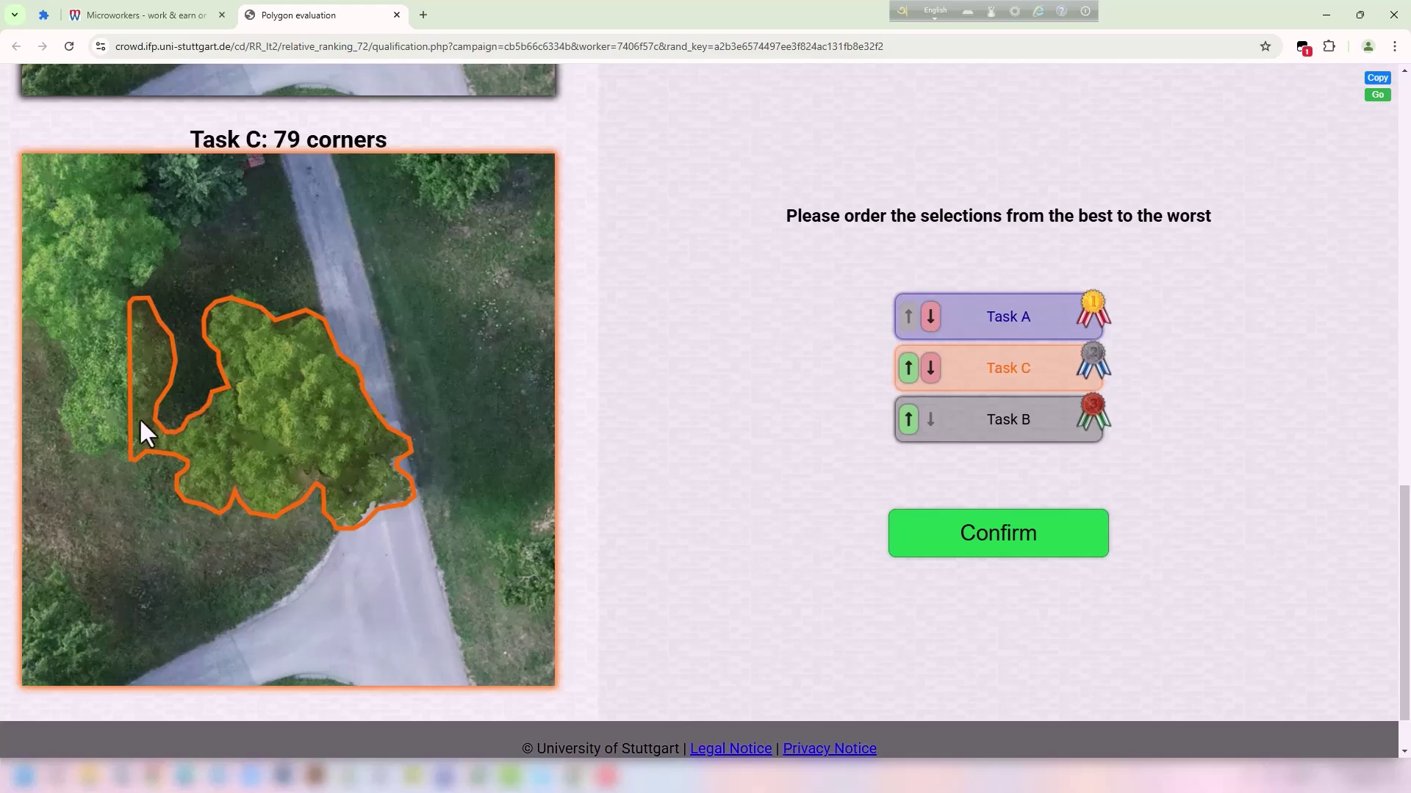
{"action": "scroll", "coordinate": [134, 445], "scroll_direction": "up", "scroll_amount": 15}
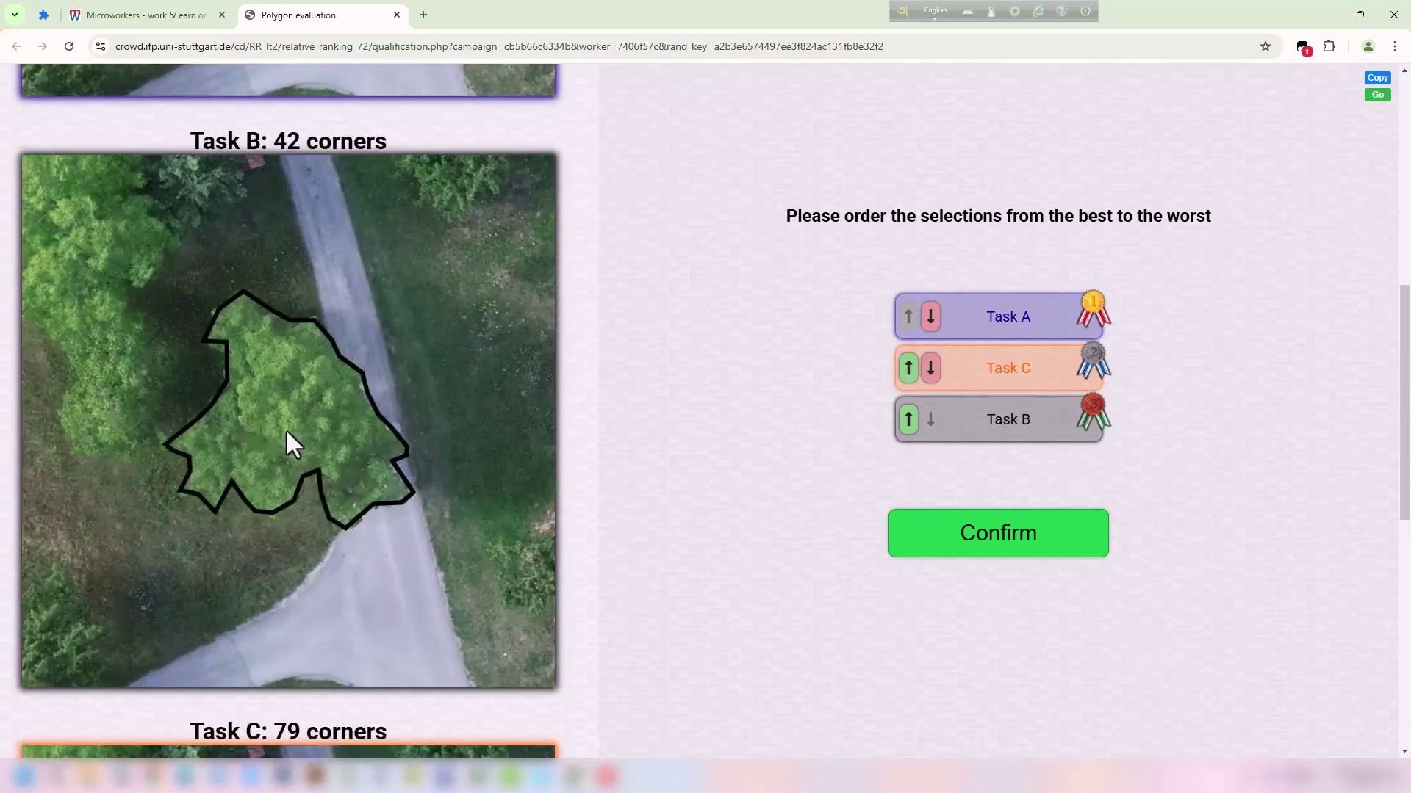
{"action": "scroll", "coordinate": [327, 375], "scroll_direction": "down", "scroll_amount": 15}
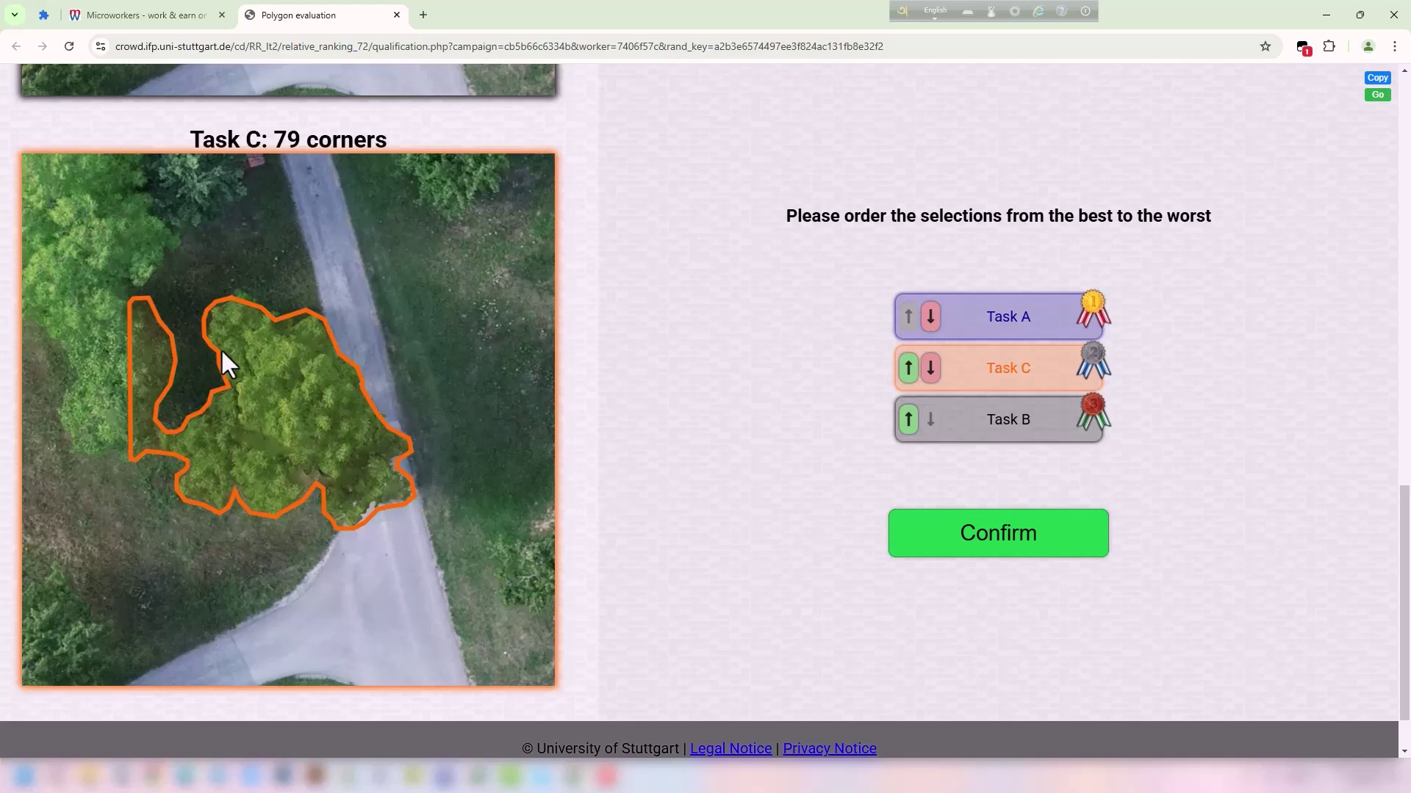
{"action": "scroll", "coordinate": [290, 378], "scroll_direction": "up", "scroll_amount": 3}
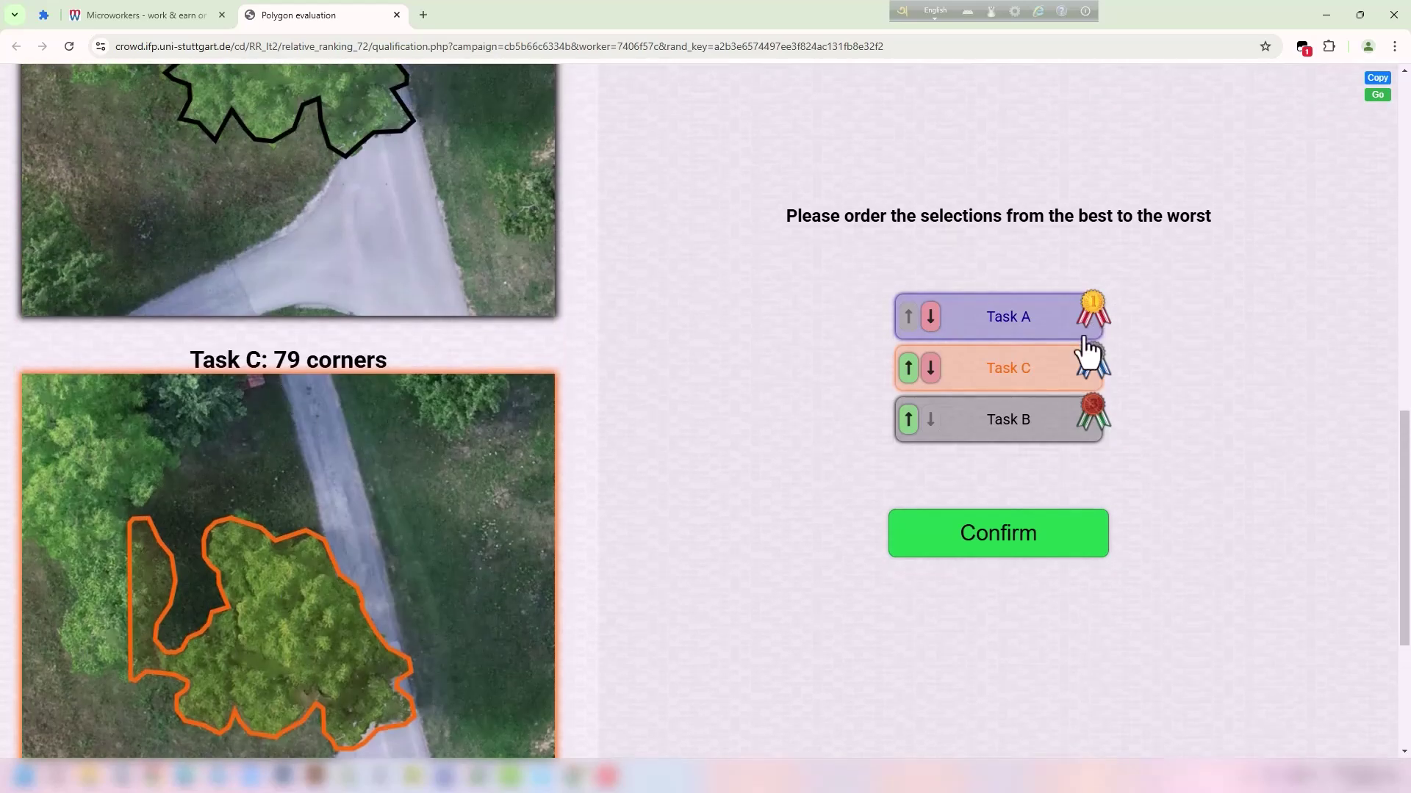
{"action": "scroll", "coordinate": [419, 312], "scroll_direction": "up", "scroll_amount": 5}
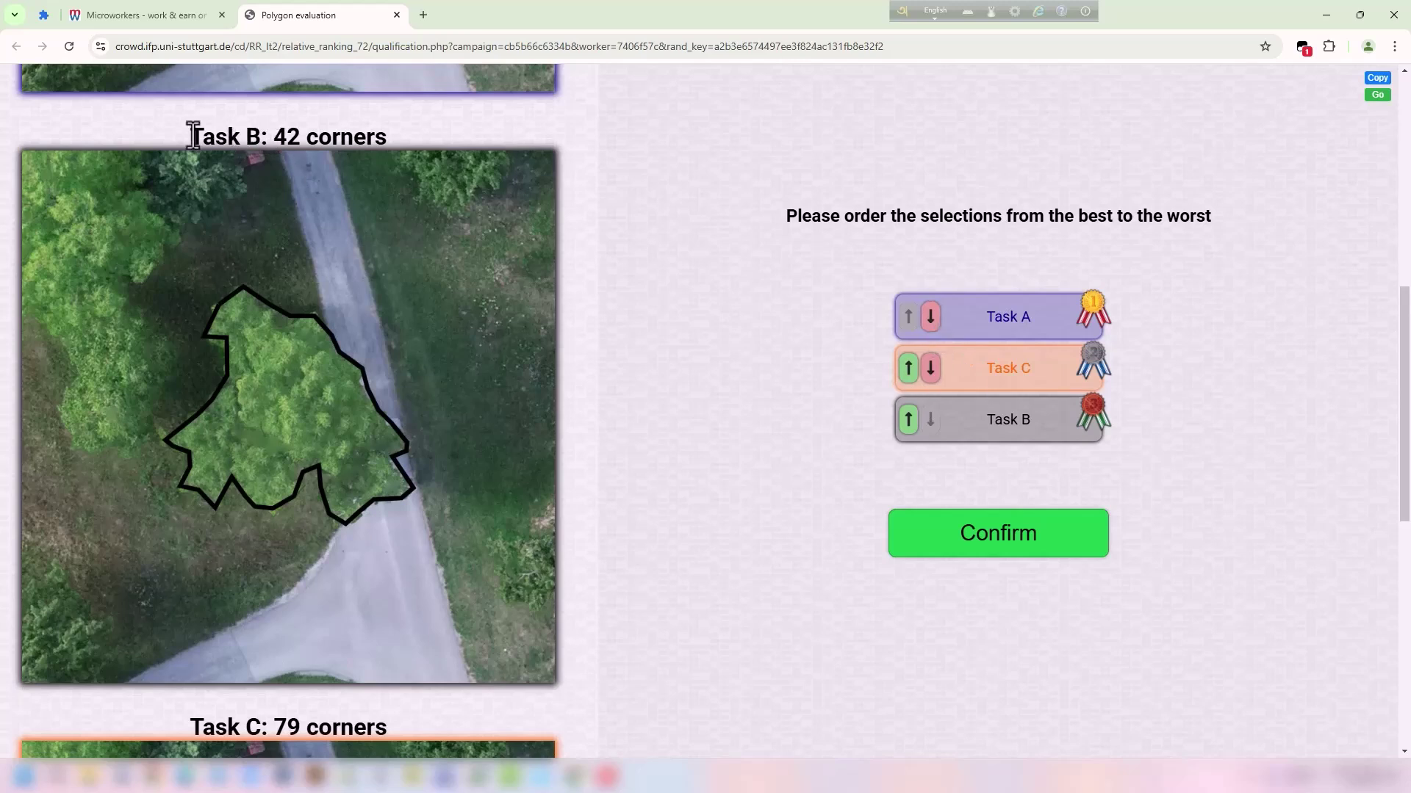
{"action": "left_click_drag", "start_coordinate": [192, 136], "coordinate": [261, 137]}
Move Task B up from third to first place in the ranking.
{"action": "left_click", "coordinate": [728, 417]}
{"action": "left_click", "coordinate": [908, 422]}
{"action": "left_click", "coordinate": [908, 371]}
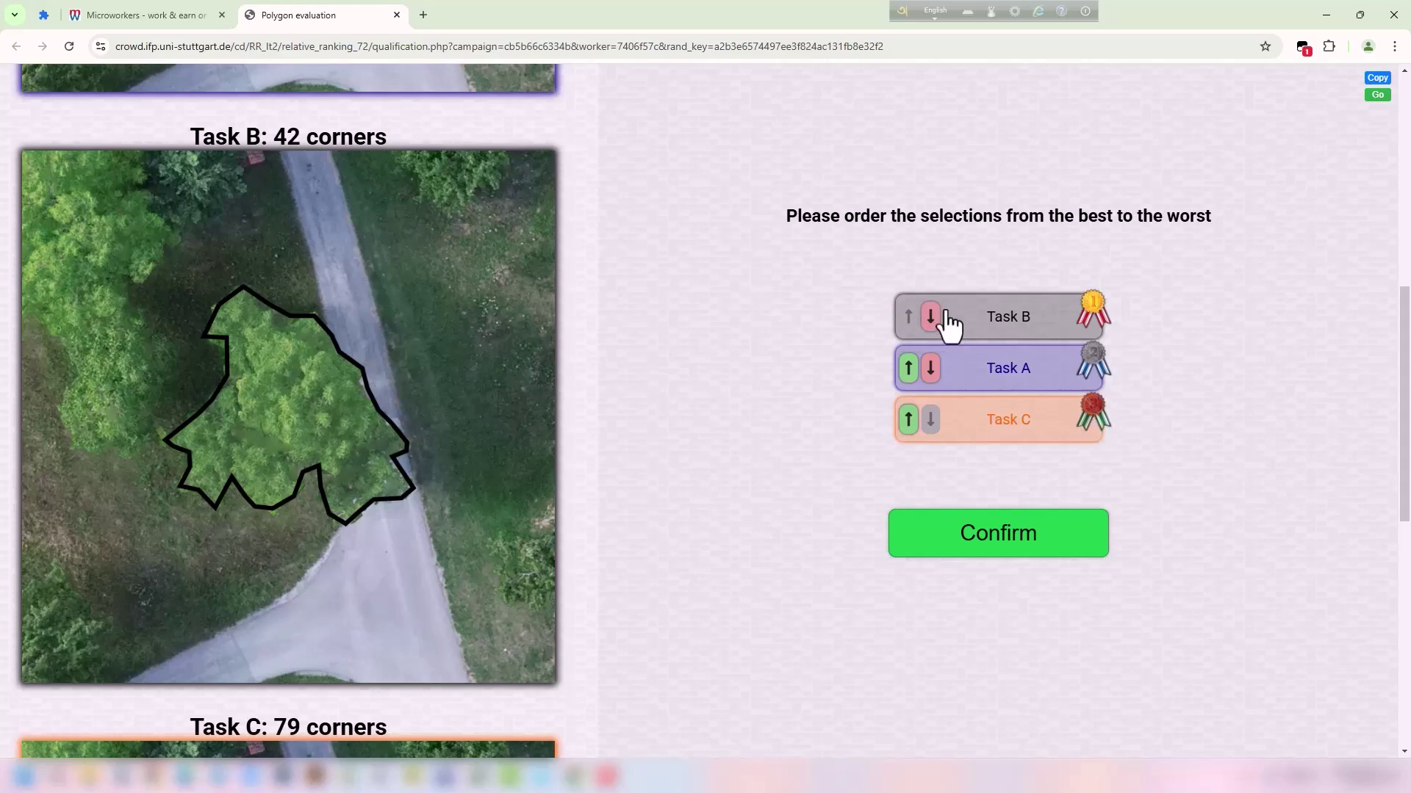
{"action": "scroll", "coordinate": [276, 328], "scroll_direction": "down", "scroll_amount": 7}
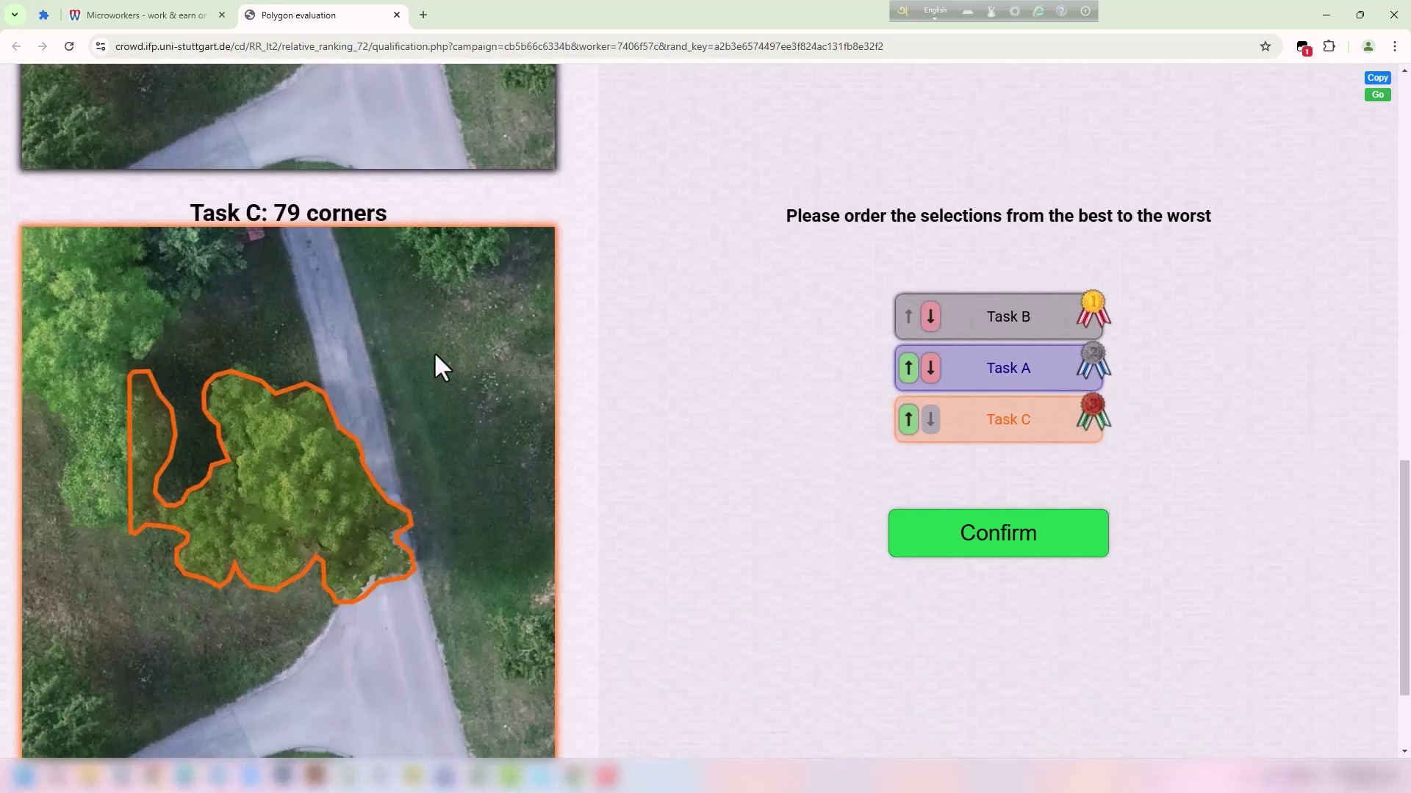
{"action": "double_click", "coordinate": [223, 212]}
{"action": "left_click", "coordinate": [318, 208]}
{"action": "scroll", "coordinate": [330, 230], "scroll_direction": "up", "scroll_amount": 5}
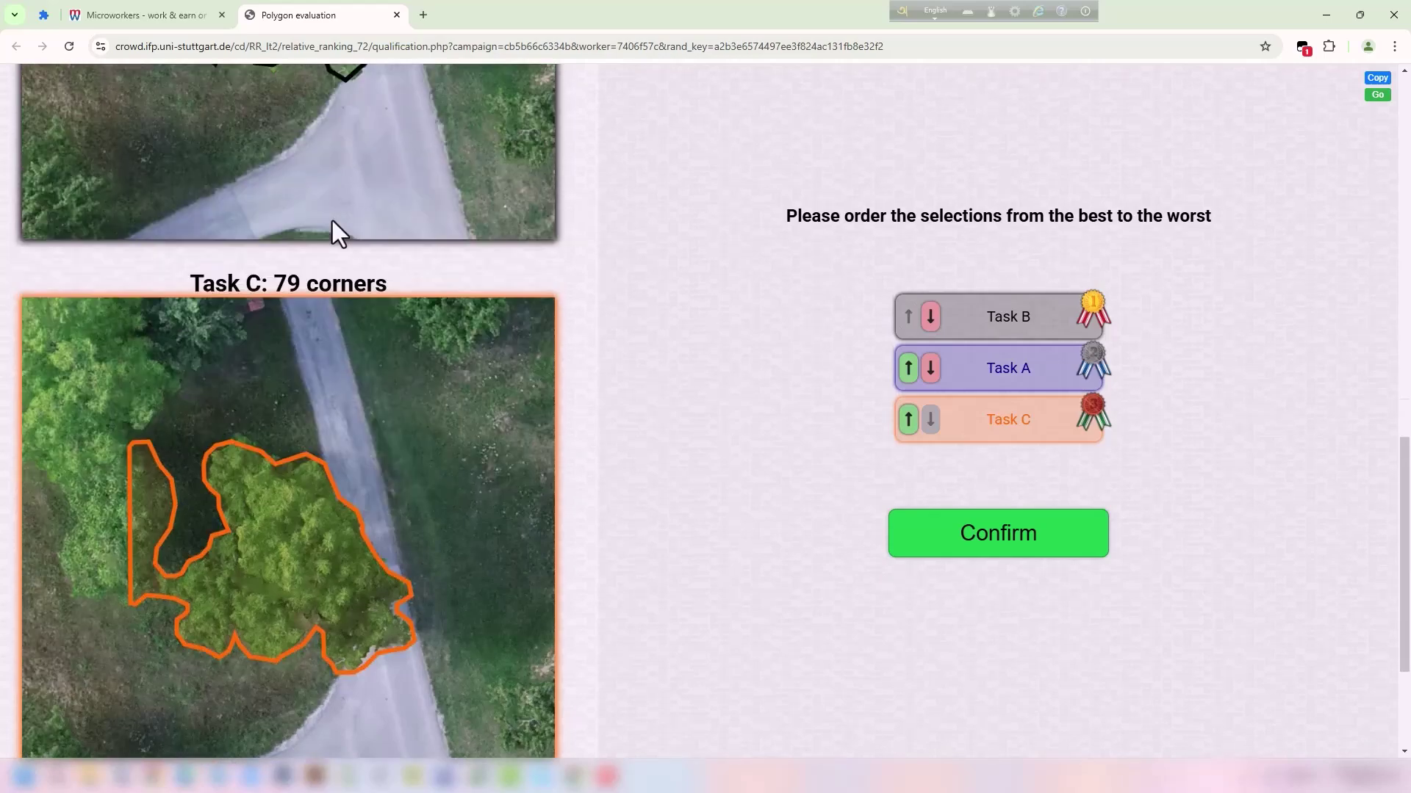
{"action": "scroll", "coordinate": [320, 161], "scroll_direction": "up", "scroll_amount": 4}
{"action": "scroll", "coordinate": [334, 176], "scroll_direction": "down", "scroll_amount": 9}
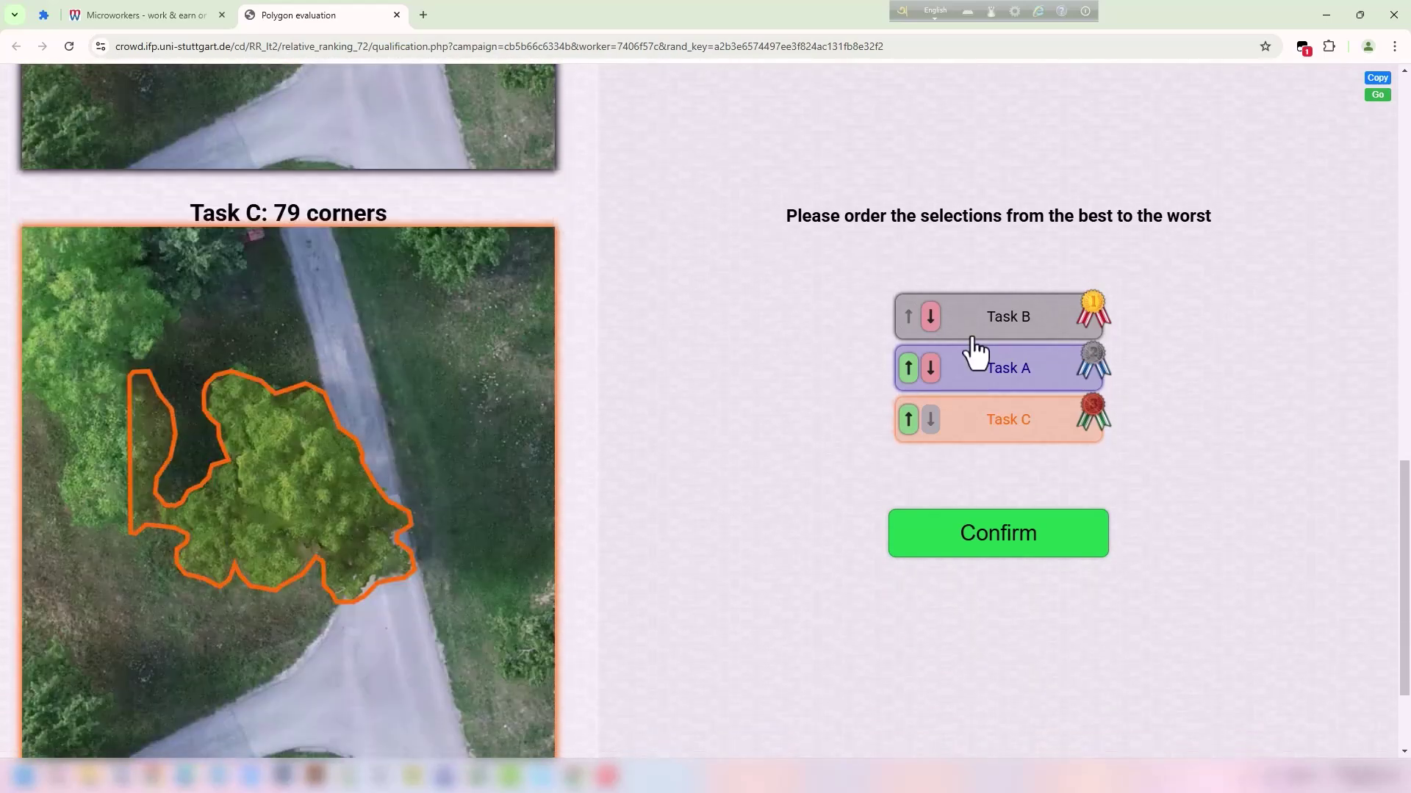
Move Task C above Task A into second place and confirm the B, C, A order.
{"action": "left_click", "coordinate": [909, 420]}
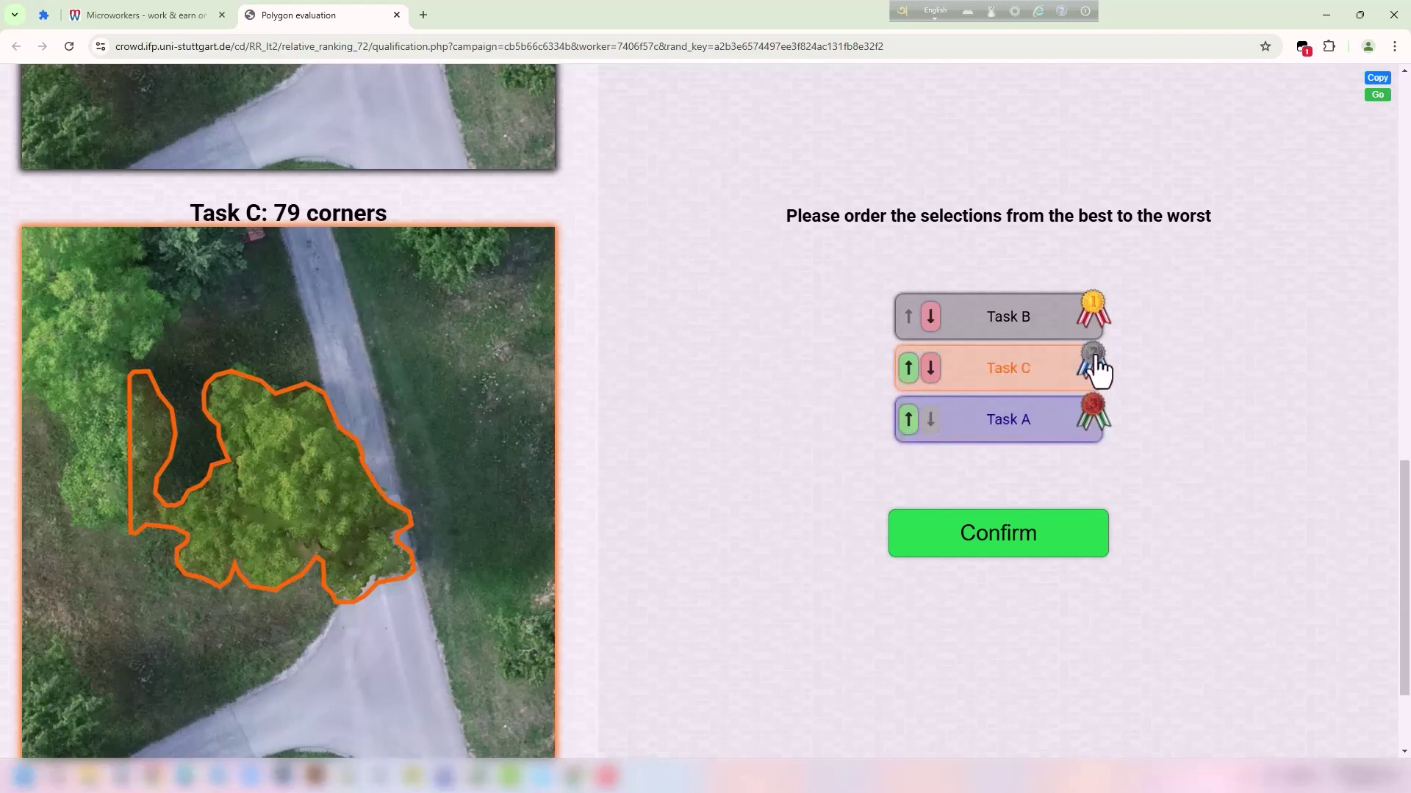
{"action": "scroll", "coordinate": [332, 366], "scroll_direction": "up", "scroll_amount": 15}
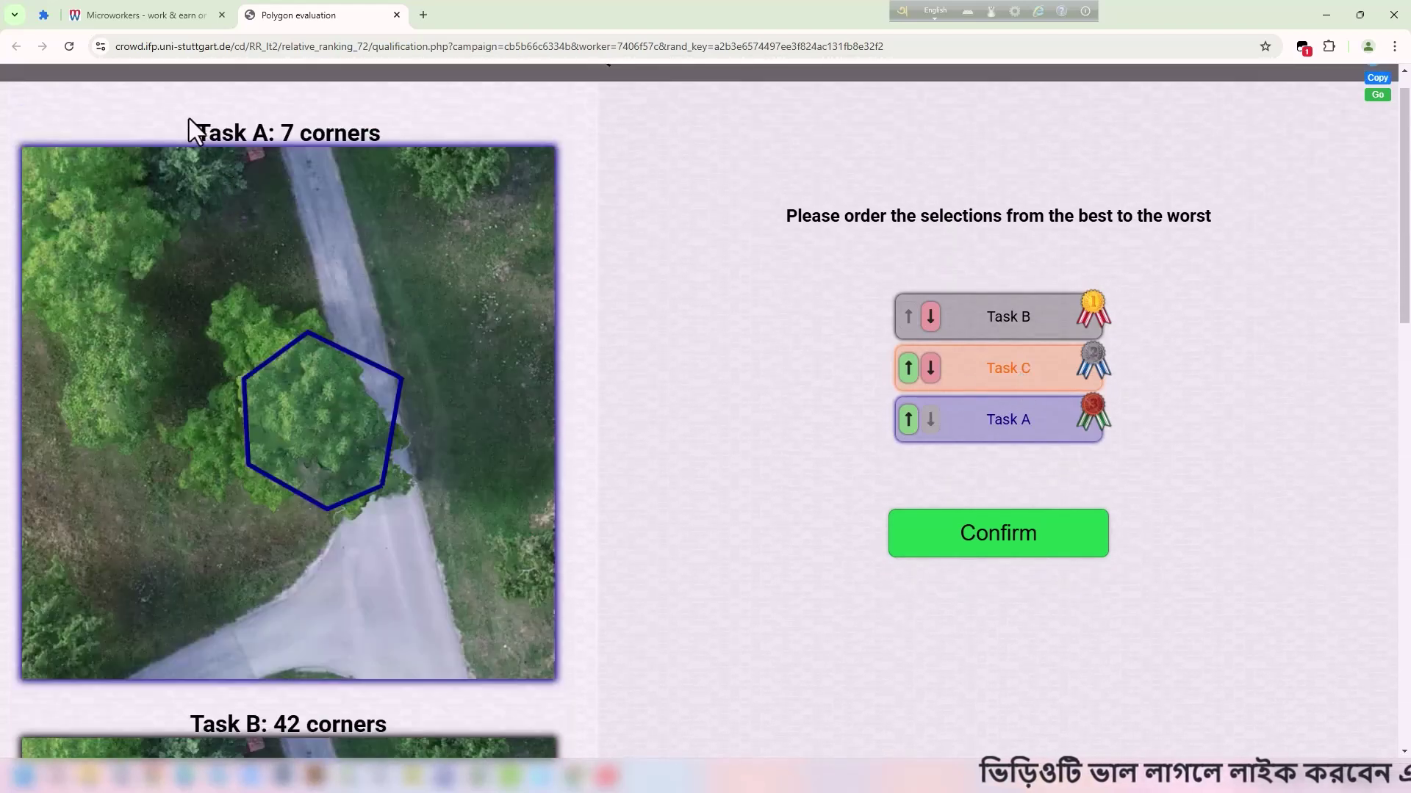
{"action": "left_click_drag", "start_coordinate": [188, 118], "coordinate": [292, 127]}
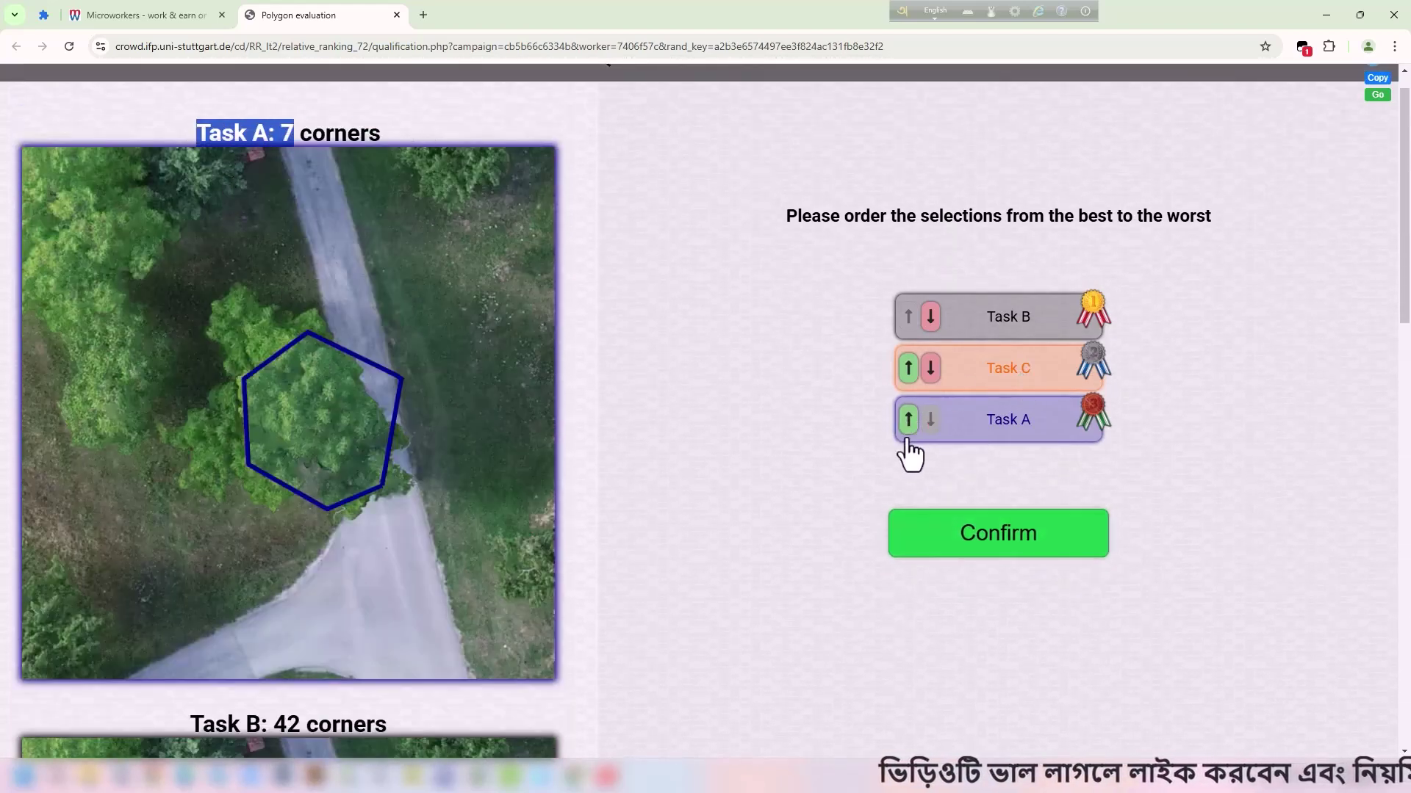
{"action": "left_click", "coordinate": [349, 314]}
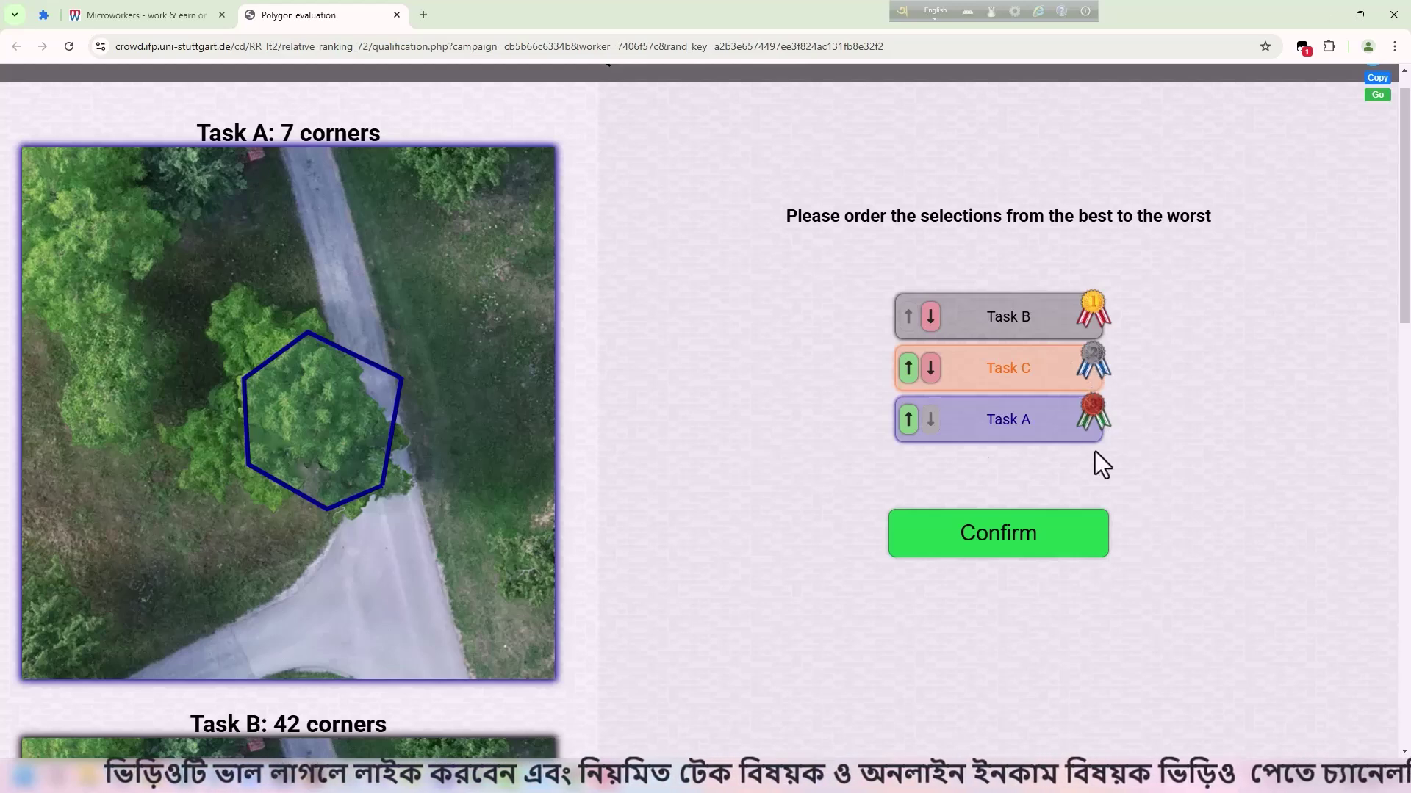
{"action": "left_click", "coordinate": [1004, 544]}
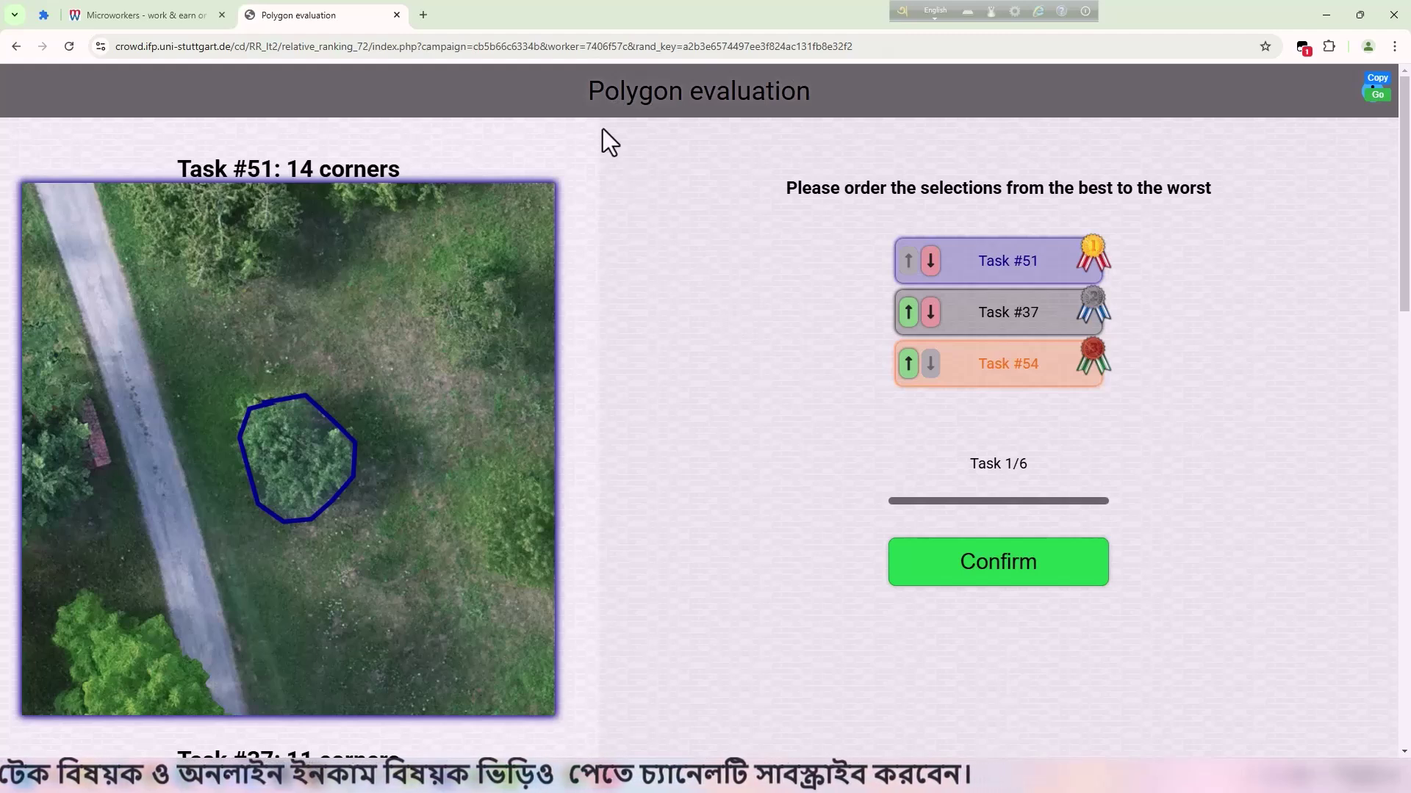
{"action": "mouse_move", "coordinate": [588, 92]}
{"action": "left_mouse_down"}
{"action": "mouse_move", "coordinate": [825, 97]}
{"action": "mouse_move", "coordinate": [591, 94]}
{"action": "left_mouse_up"}
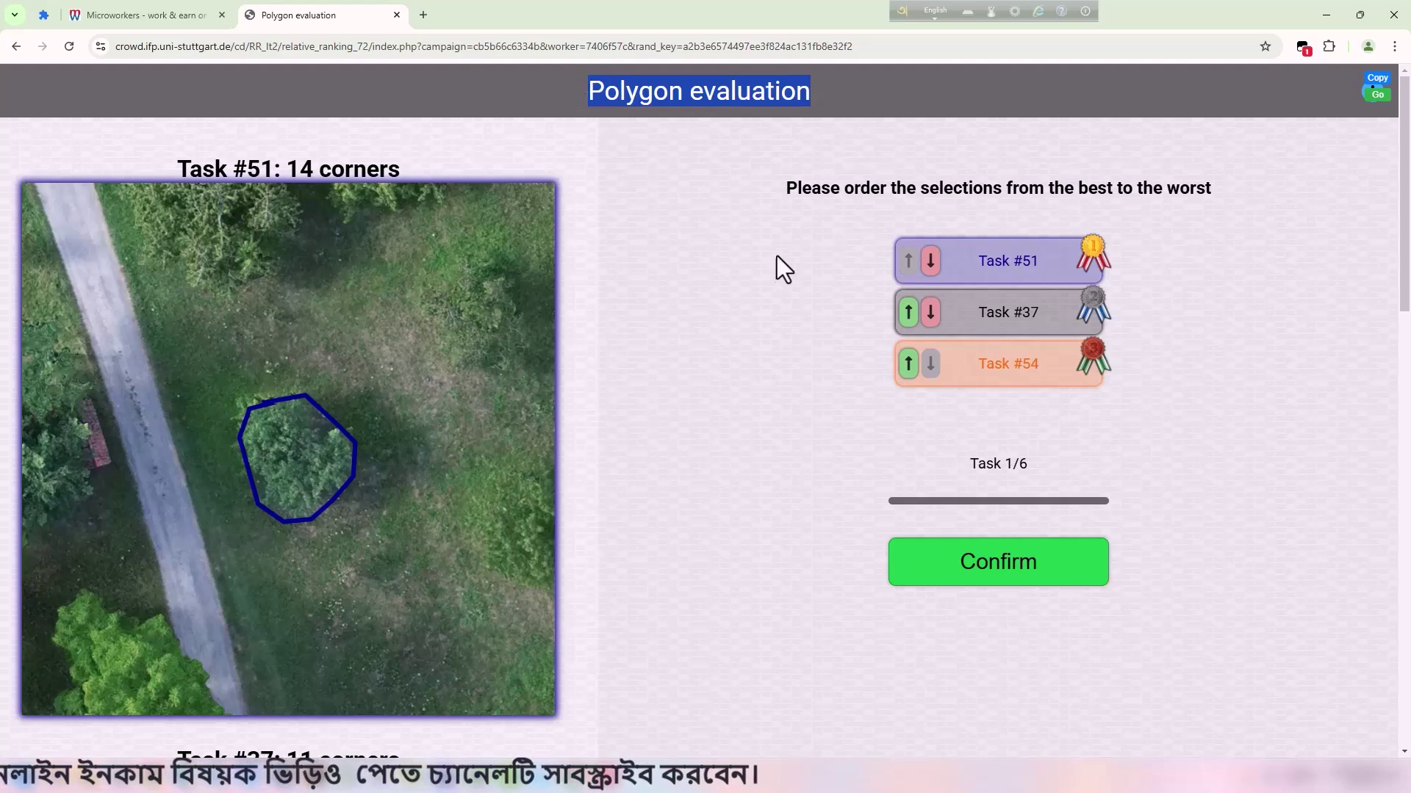
{"action": "left_click", "coordinate": [619, 282]}
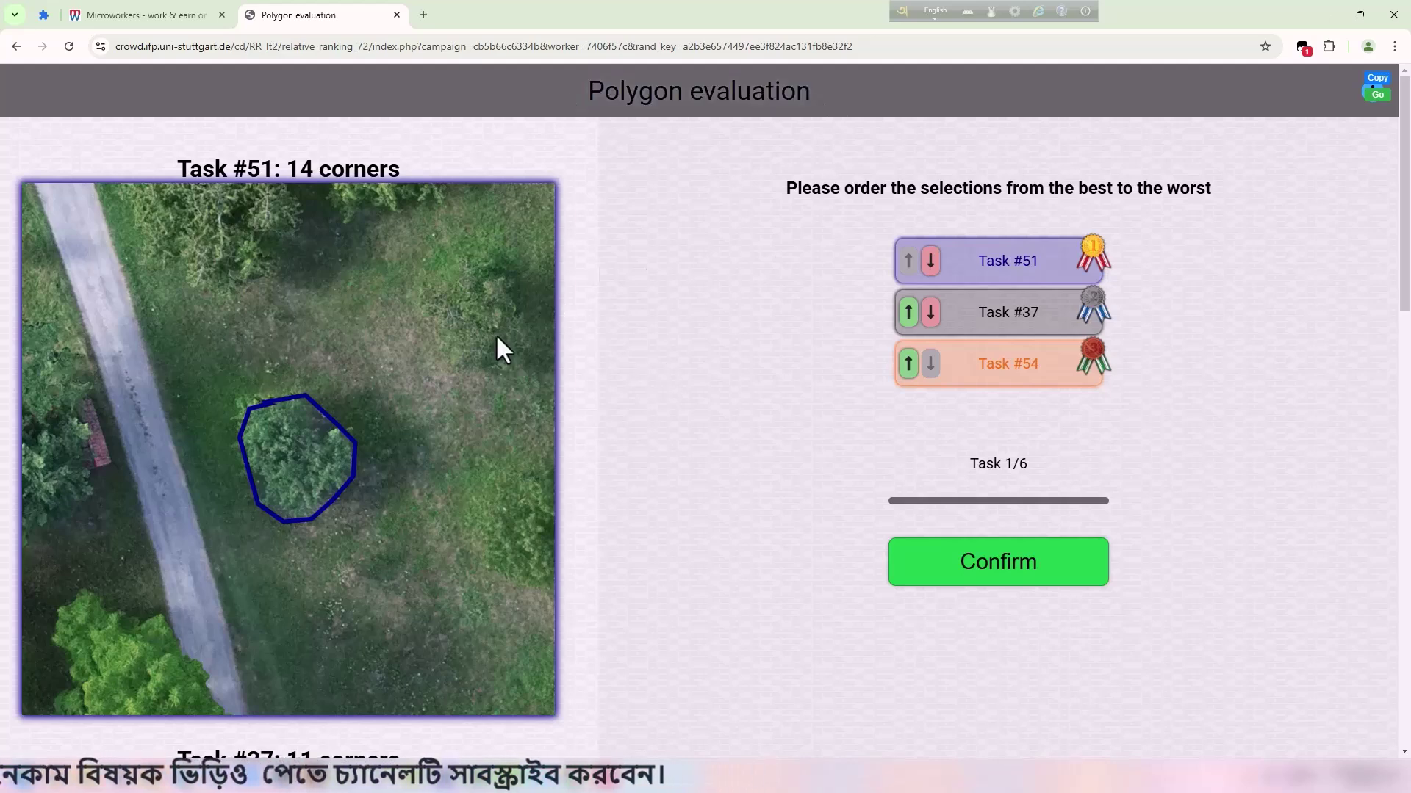
{"action": "scroll", "coordinate": [495, 334], "scroll_direction": "down", "scroll_amount": 4}
{"action": "scroll", "coordinate": [550, 337], "scroll_direction": "up", "scroll_amount": 4}
{"action": "scroll", "coordinate": [416, 328], "scroll_direction": "down", "scroll_amount": 5}
{"action": "scroll", "coordinate": [536, 327], "scroll_direction": "down", "scroll_amount": 5}
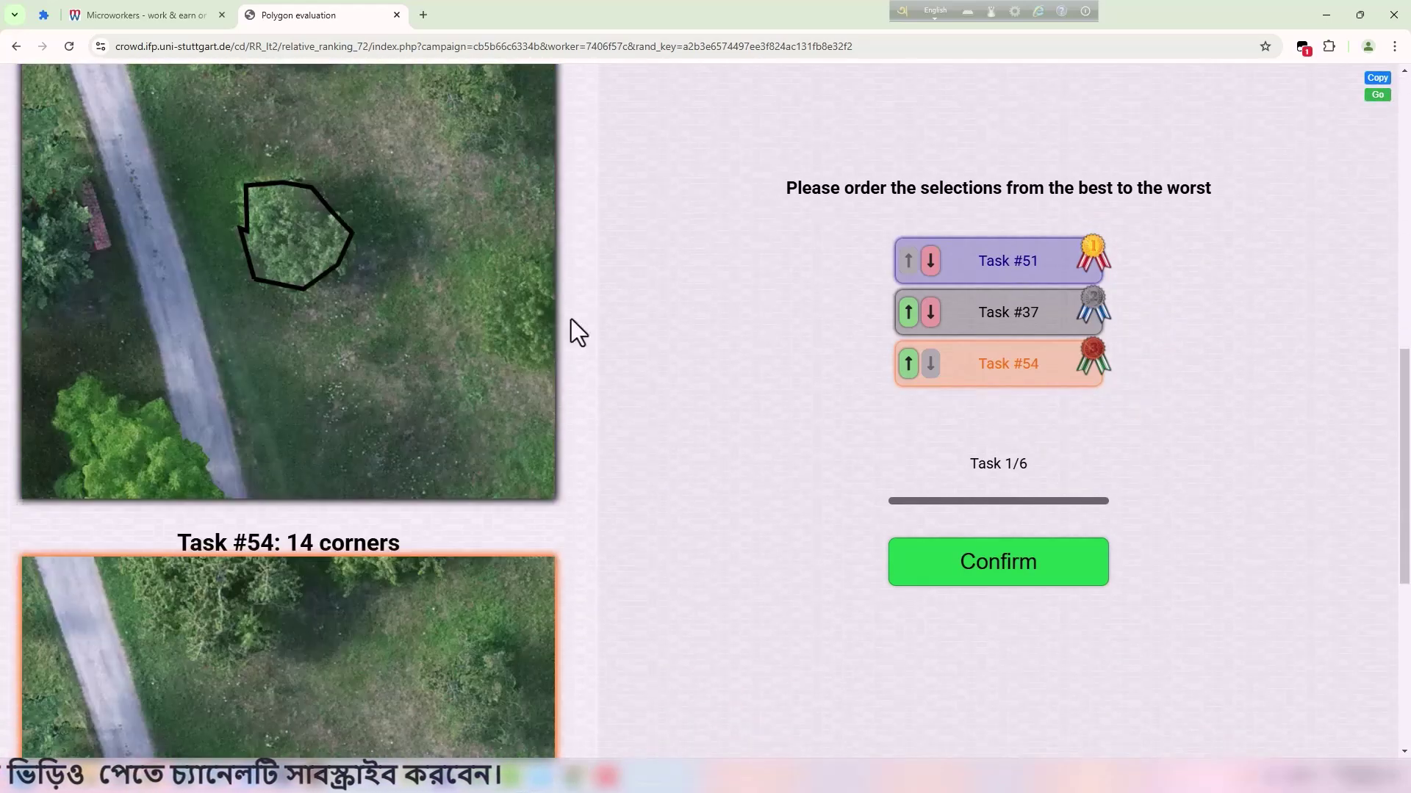
{"action": "scroll", "coordinate": [1023, 299], "scroll_direction": "up", "scroll_amount": 4}
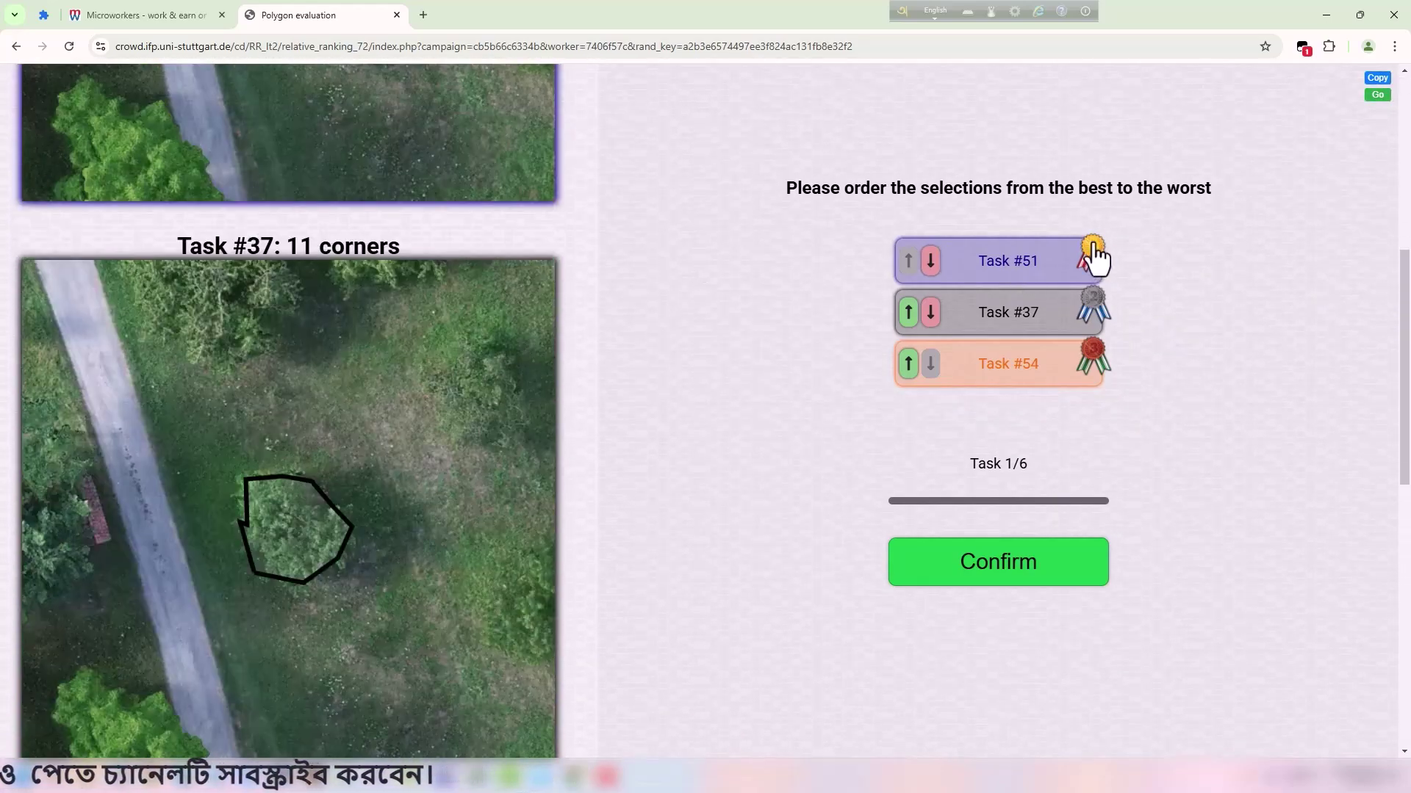
{"action": "scroll", "coordinate": [463, 235], "scroll_direction": "up", "scroll_amount": 6}
{"action": "scroll", "coordinate": [346, 257], "scroll_direction": "down", "scroll_amount": 10}
{"action": "scroll", "coordinate": [373, 257], "scroll_direction": "down", "scroll_amount": 3}
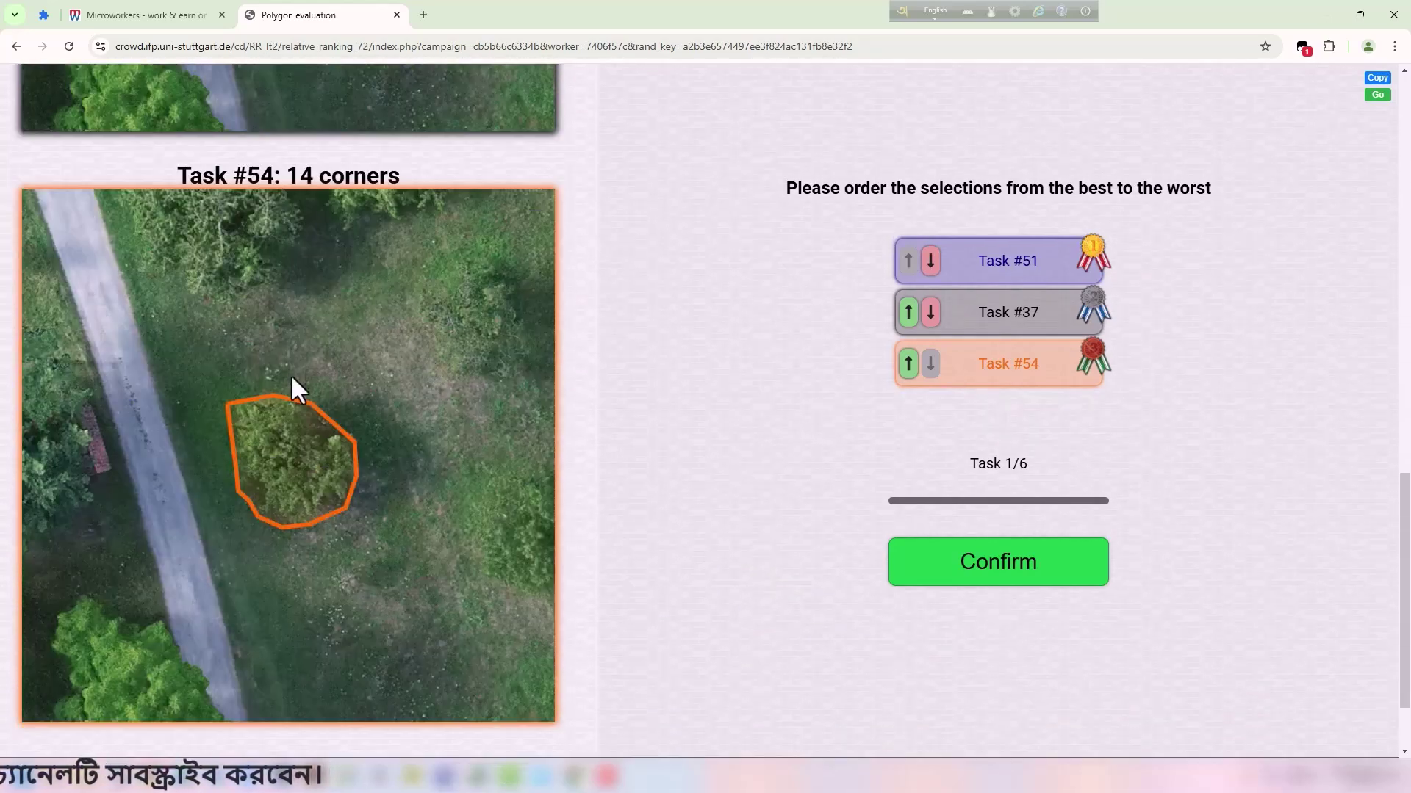
{"action": "scroll", "coordinate": [379, 440], "scroll_direction": "up", "scroll_amount": 12}
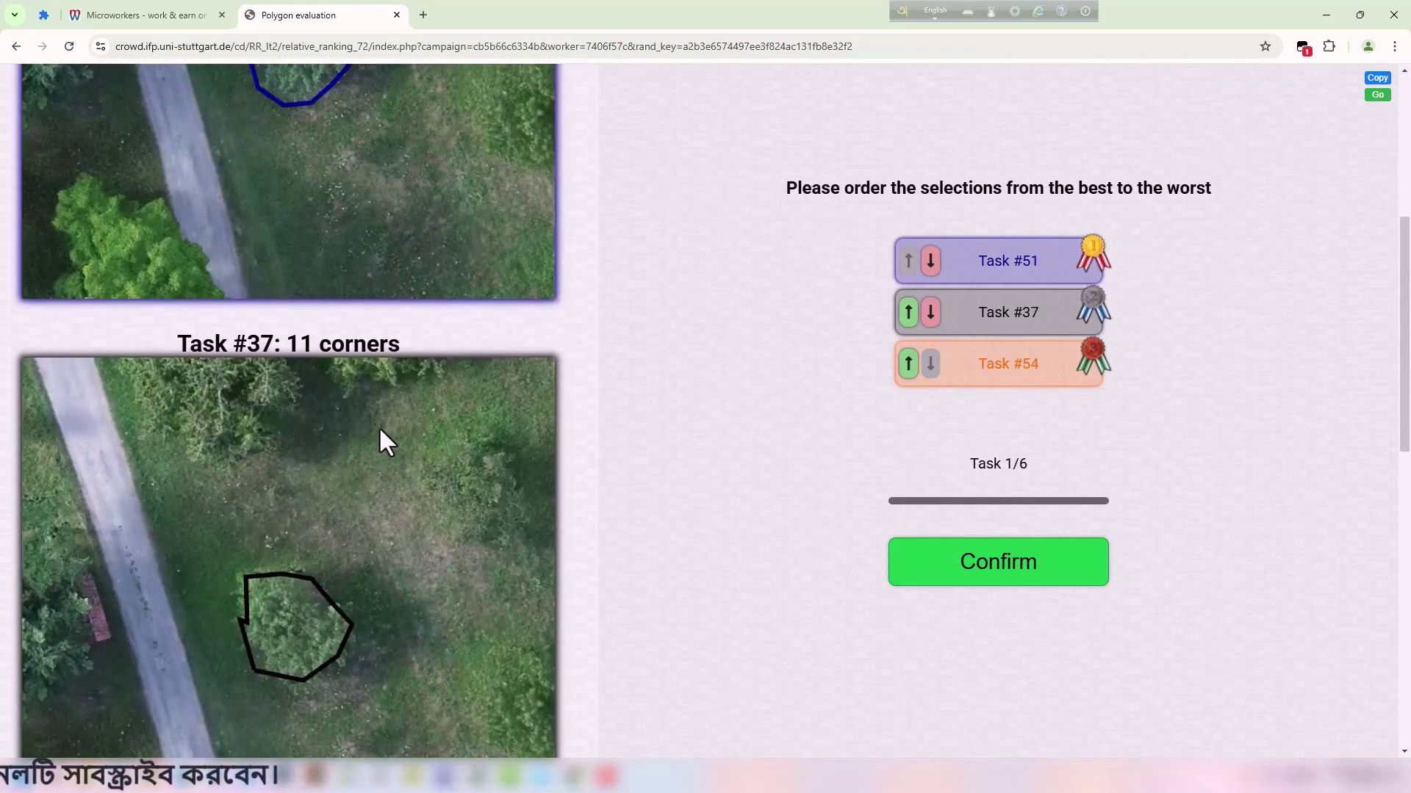
{"action": "scroll", "coordinate": [368, 345], "scroll_direction": "down", "scroll_amount": 7}
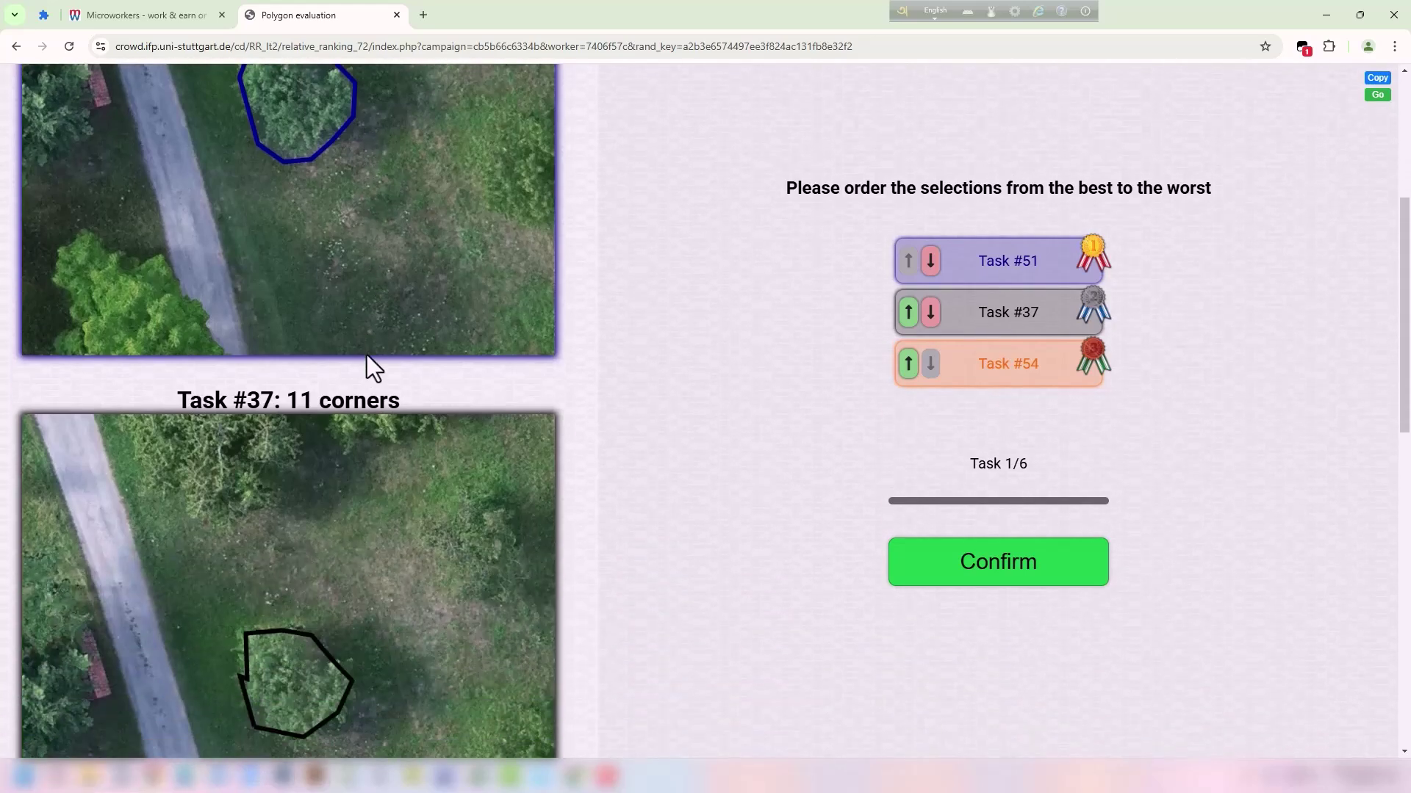
{"action": "scroll", "coordinate": [375, 358], "scroll_direction": "down", "scroll_amount": 7}
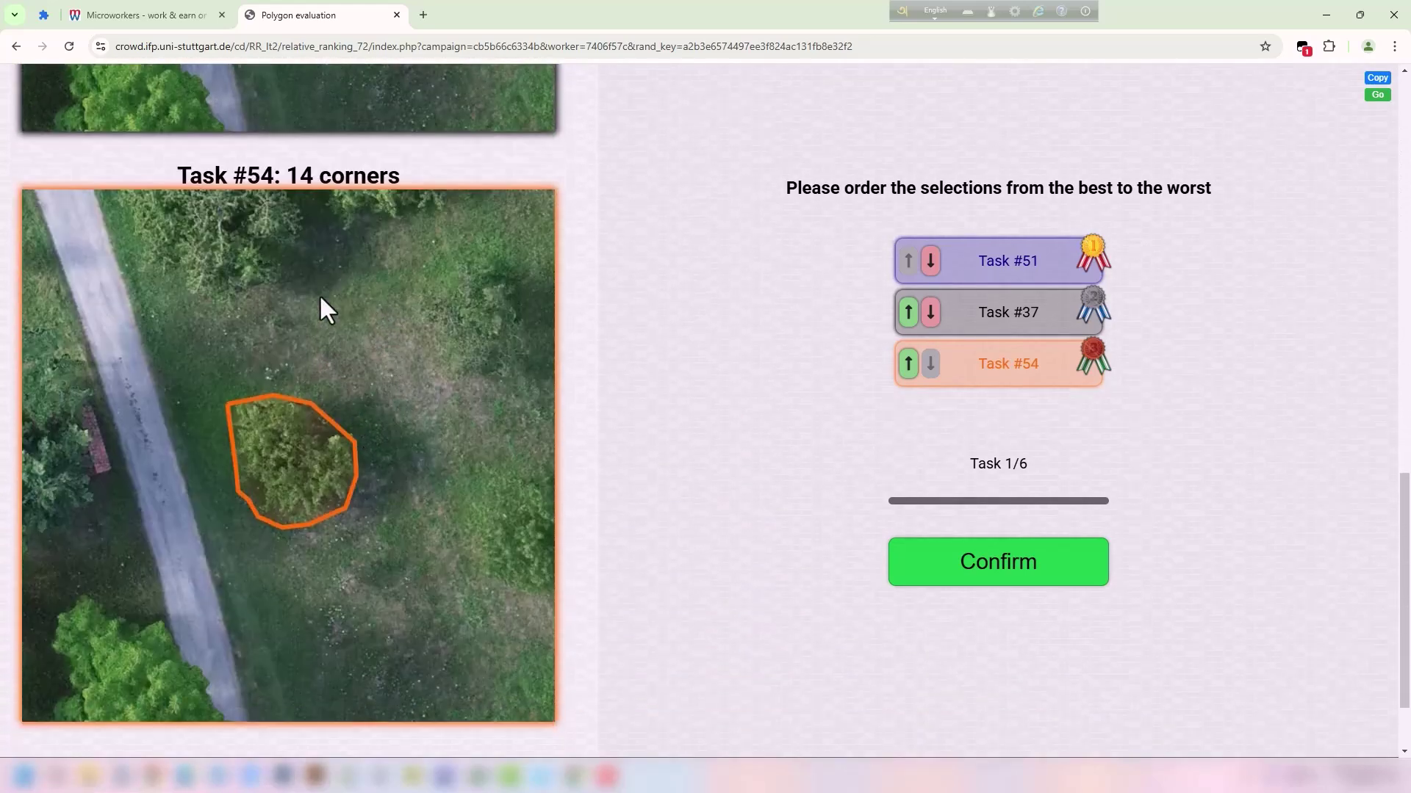
{"action": "mouse_move", "coordinate": [189, 174]}
{"action": "left_mouse_down"}
{"action": "mouse_move", "coordinate": [248, 170]}
{"action": "mouse_move", "coordinate": [213, 167]}
{"action": "left_mouse_up"}
{"action": "left_click", "coordinate": [182, 168]}
{"action": "scroll", "coordinate": [341, 474], "scroll_direction": "up", "scroll_amount": 8}
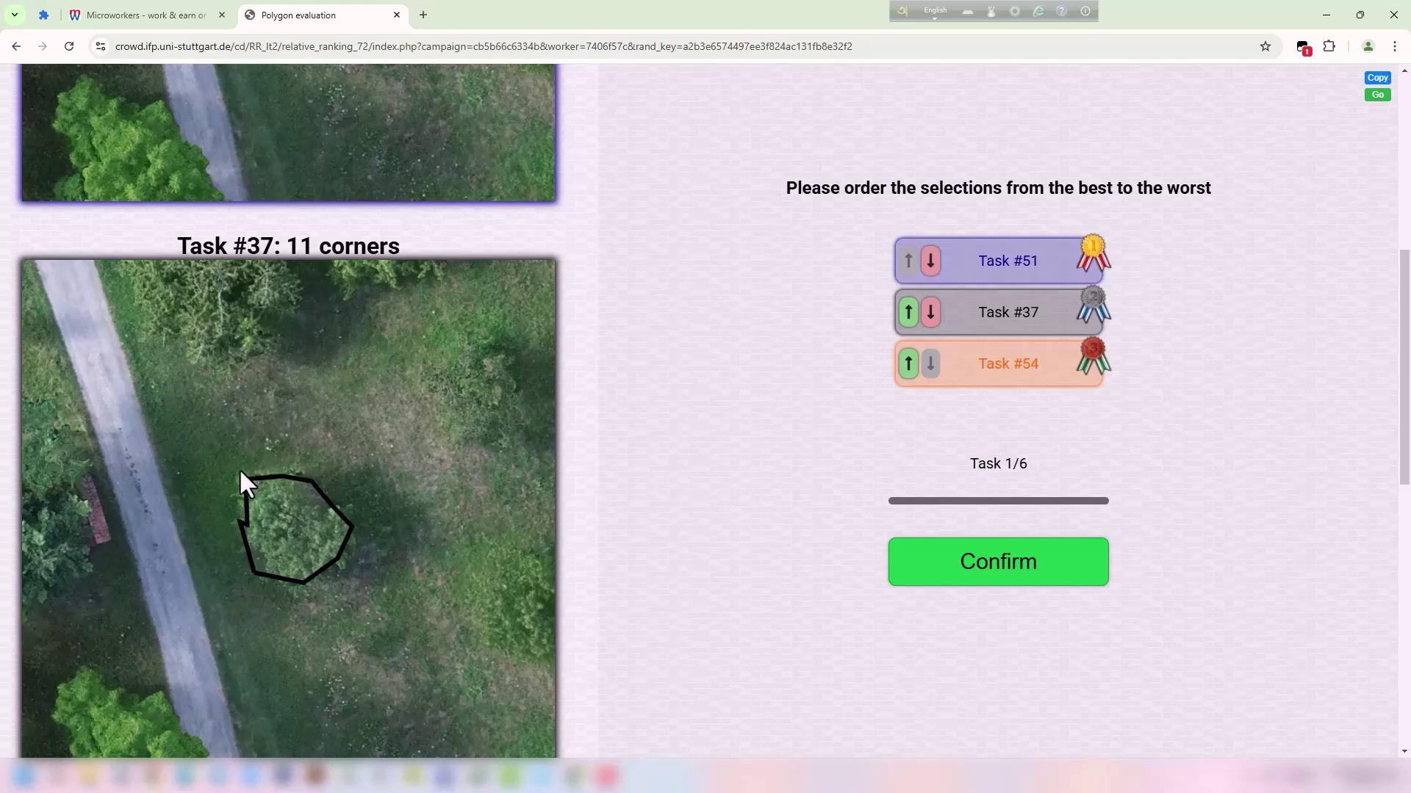
{"action": "scroll", "coordinate": [305, 492], "scroll_direction": "up", "scroll_amount": 7}
{"action": "scroll", "coordinate": [396, 441], "scroll_direction": "down", "scroll_amount": 2}
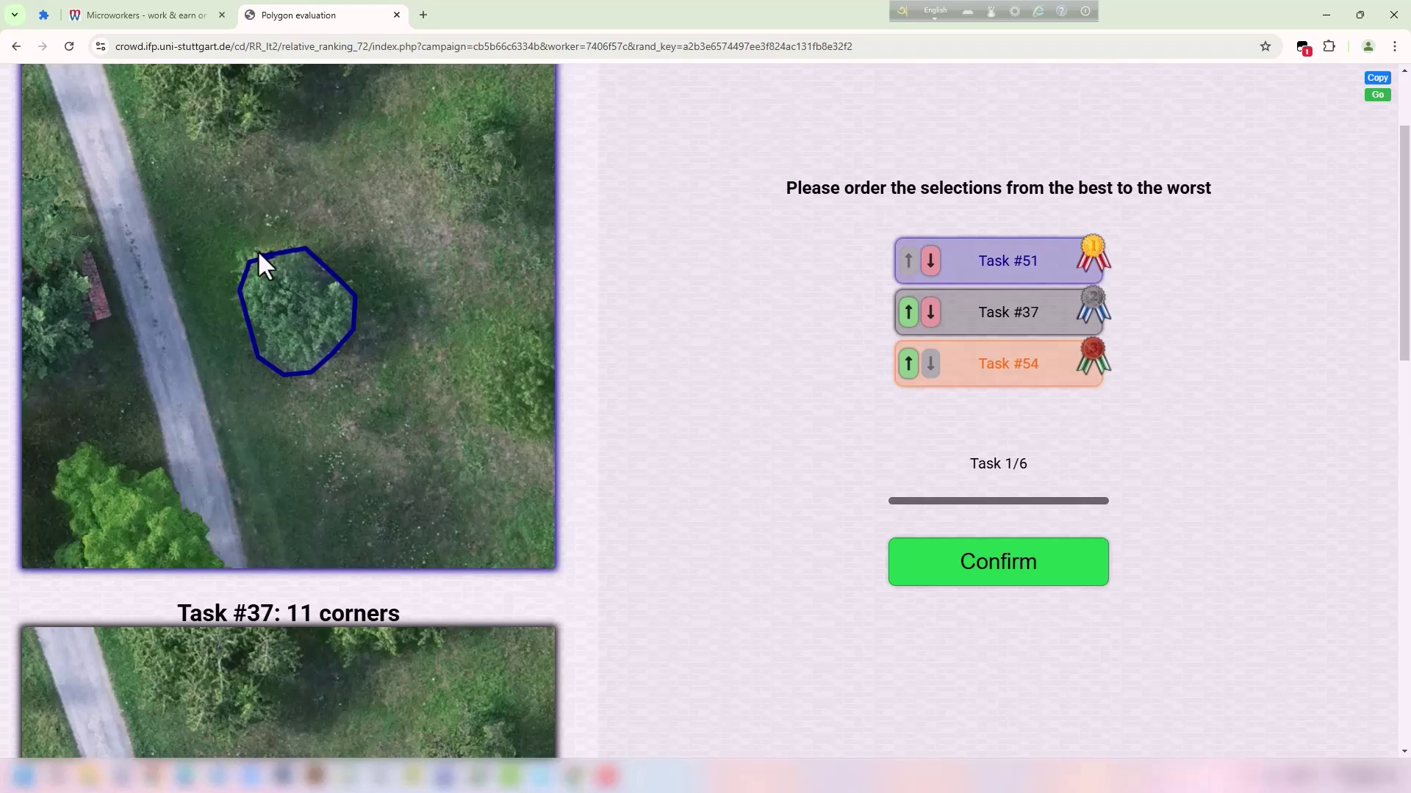
{"action": "scroll", "coordinate": [277, 284], "scroll_direction": "down", "scroll_amount": 6}
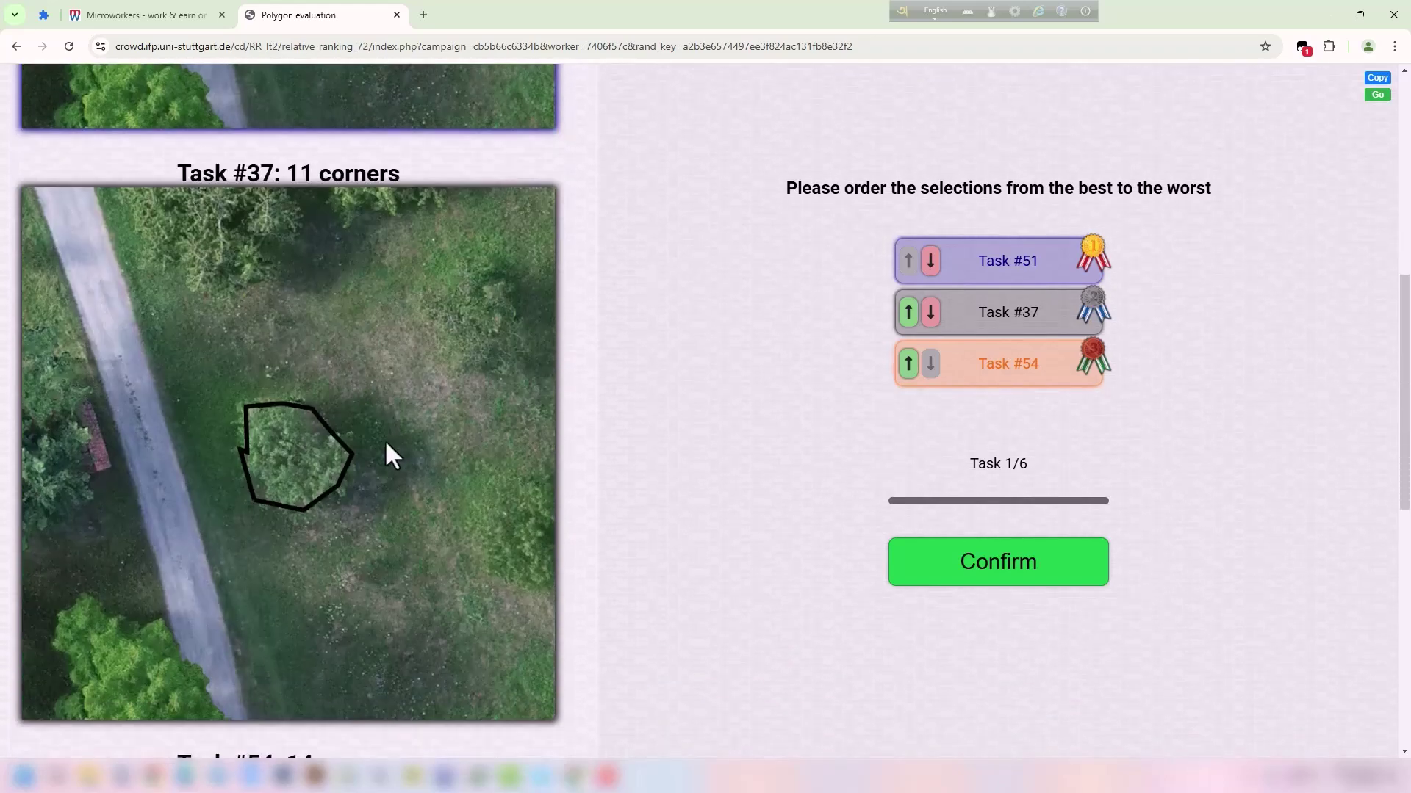
{"action": "scroll", "coordinate": [390, 454], "scroll_direction": "up", "scroll_amount": 5}
{"action": "scroll", "coordinate": [364, 346], "scroll_direction": "up", "scroll_amount": 2}
{"action": "scroll", "coordinate": [357, 341], "scroll_direction": "down", "scroll_amount": 7}
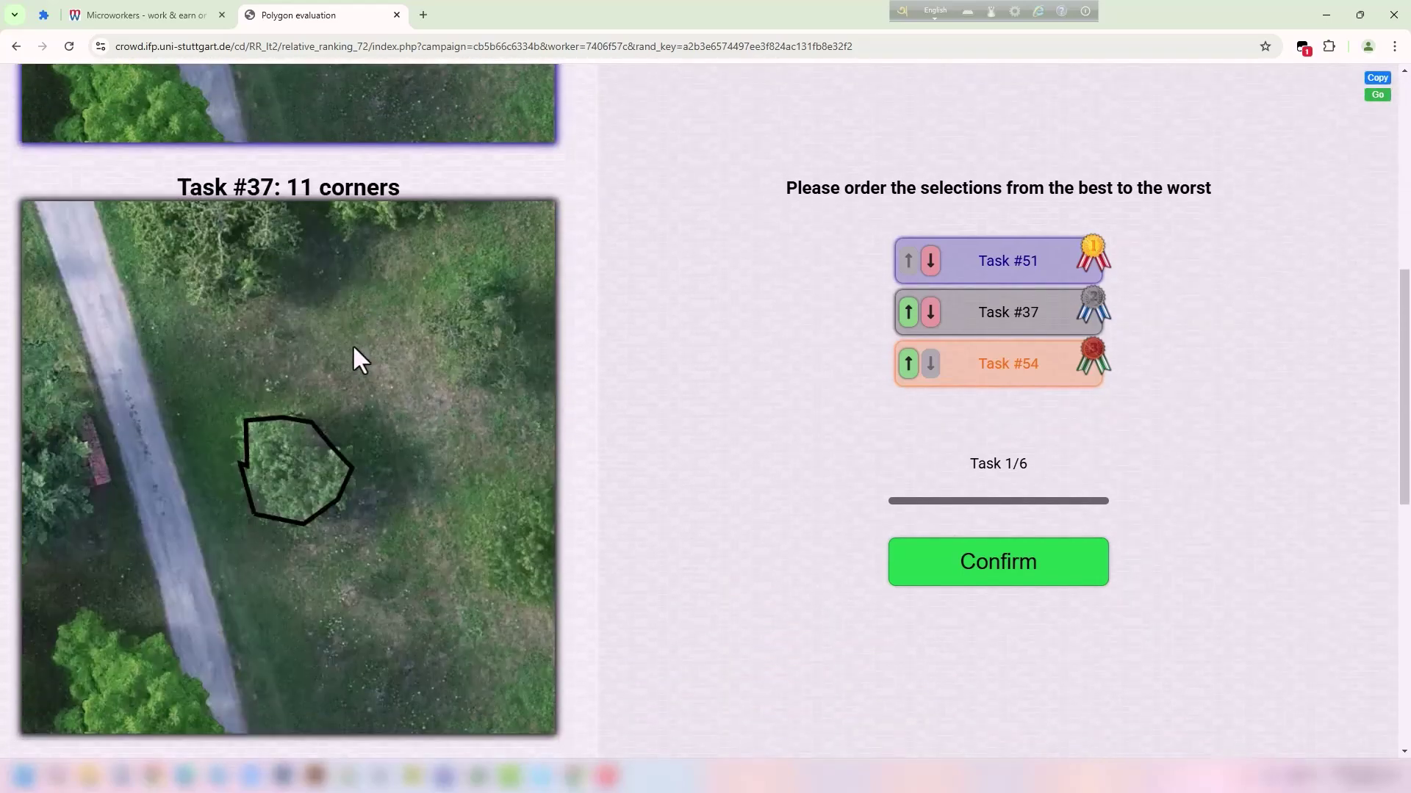
{"action": "scroll", "coordinate": [351, 360], "scroll_direction": "up", "scroll_amount": 8}
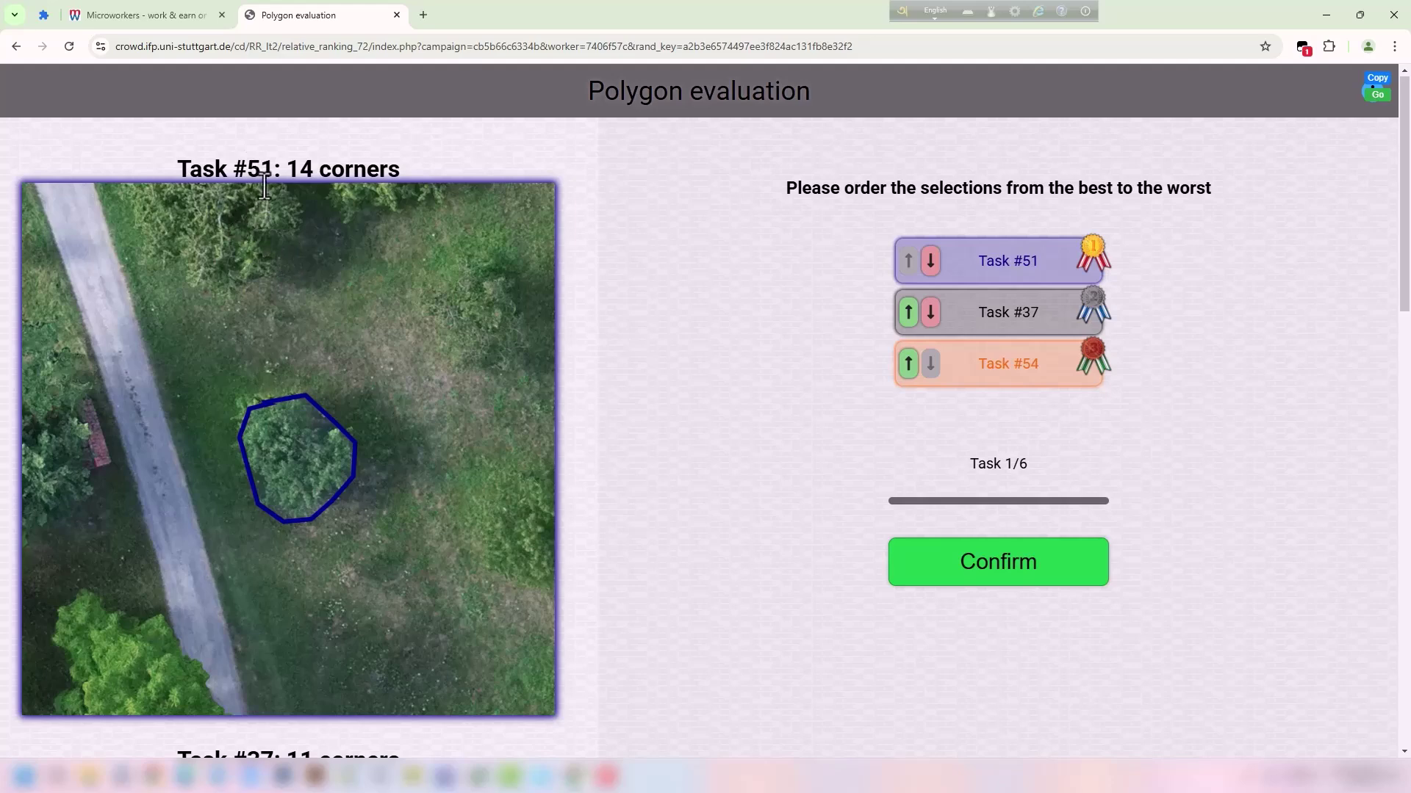
{"action": "scroll", "coordinate": [301, 217], "scroll_direction": "down", "scroll_amount": 9}
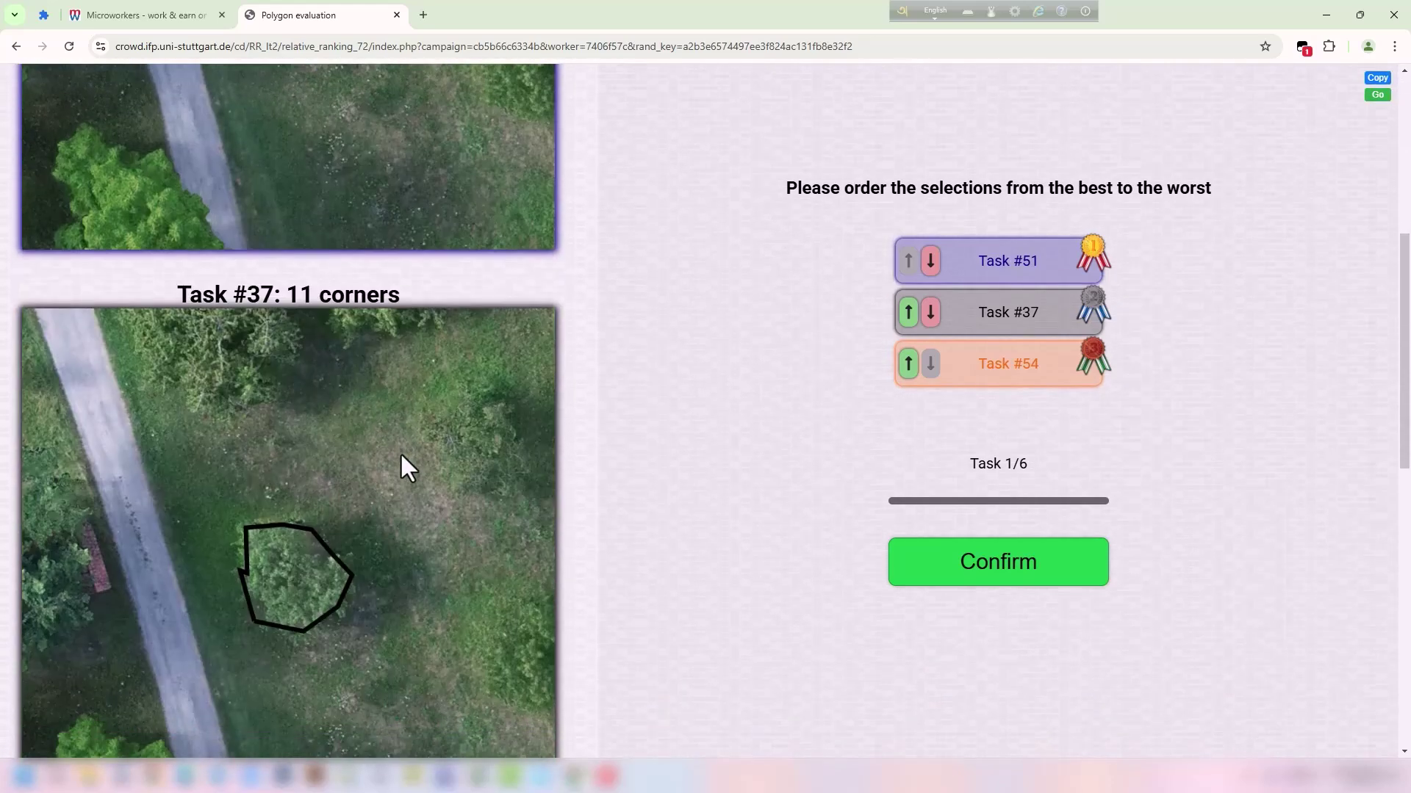
{"action": "scroll", "coordinate": [316, 422], "scroll_direction": "up", "scroll_amount": 3}
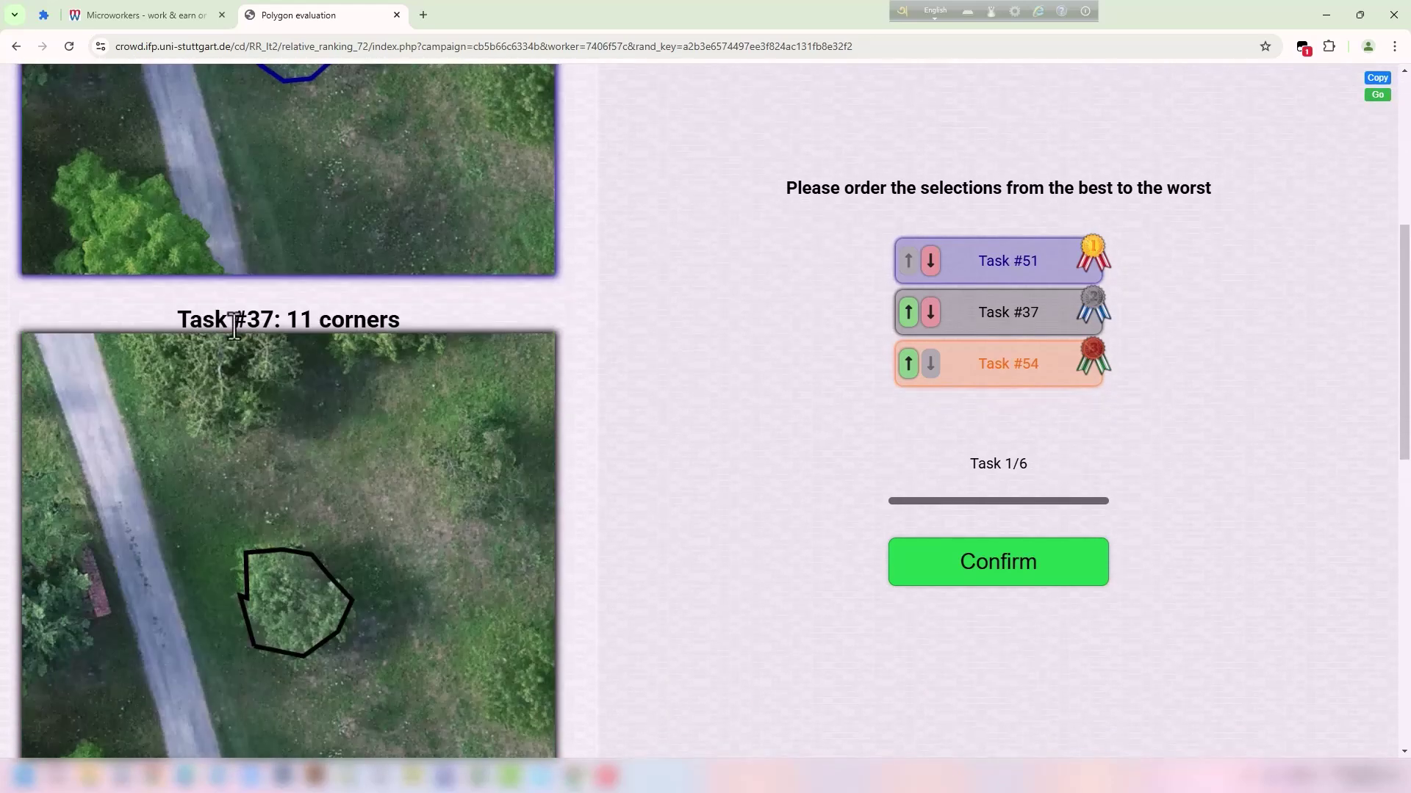
{"action": "left_click_drag", "start_coordinate": [203, 319], "coordinate": [312, 314]}
{"action": "left_click", "coordinate": [346, 309]}
{"action": "scroll", "coordinate": [309, 410], "scroll_direction": "down", "scroll_amount": 9}
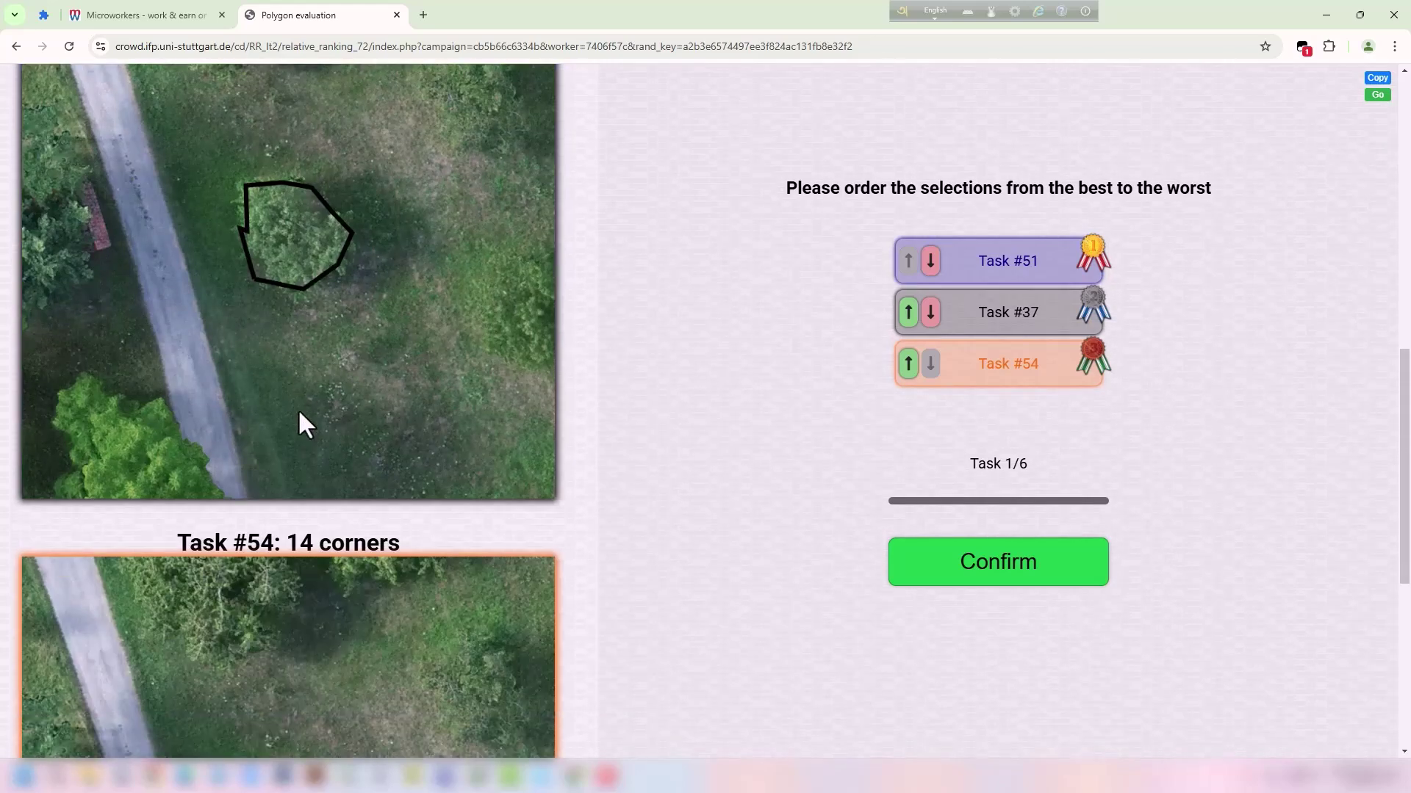
{"action": "left_click_drag", "start_coordinate": [180, 247], "coordinate": [280, 241]}
{"action": "left_click", "coordinate": [280, 241]}
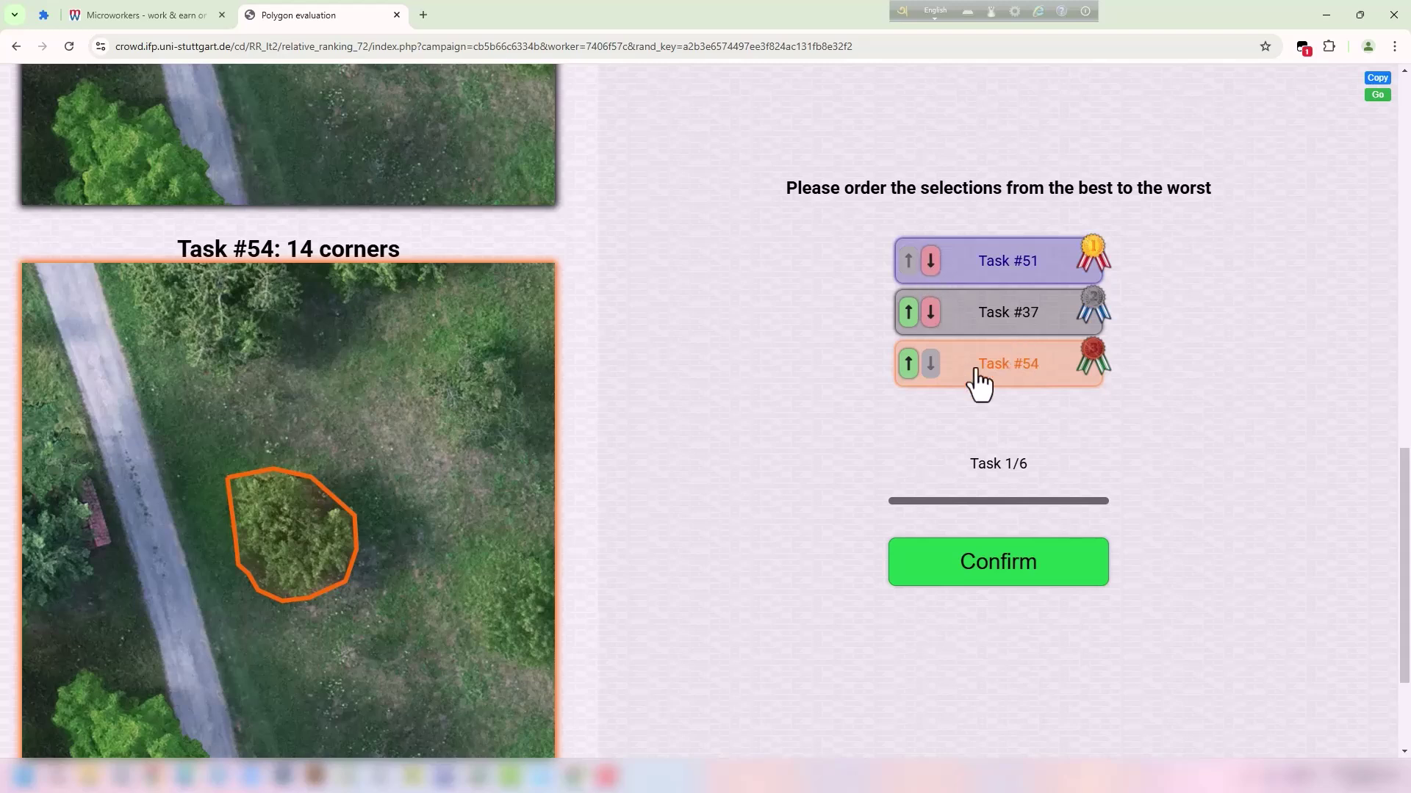
Move Task #54 to the top for the order #54, #51, #37, then confirm set 1.
{"action": "left_click", "coordinate": [909, 363]}
{"action": "left_click", "coordinate": [909, 312]}
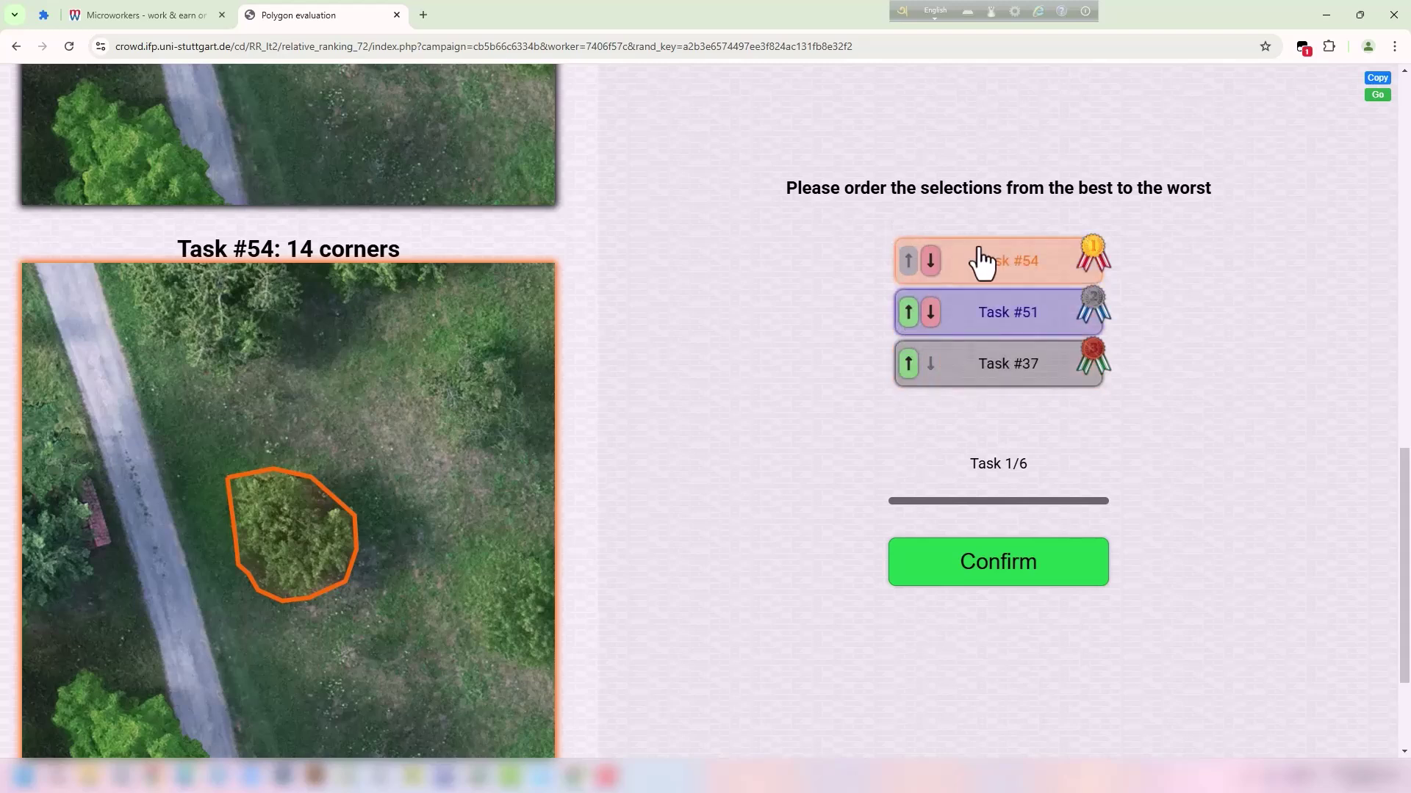
{"action": "scroll", "coordinate": [795, 282], "scroll_direction": "up", "scroll_amount": 7}
{"action": "scroll", "coordinate": [381, 323], "scroll_direction": "up", "scroll_amount": 8}
{"action": "left_click_drag", "start_coordinate": [234, 169], "coordinate": [291, 158]}
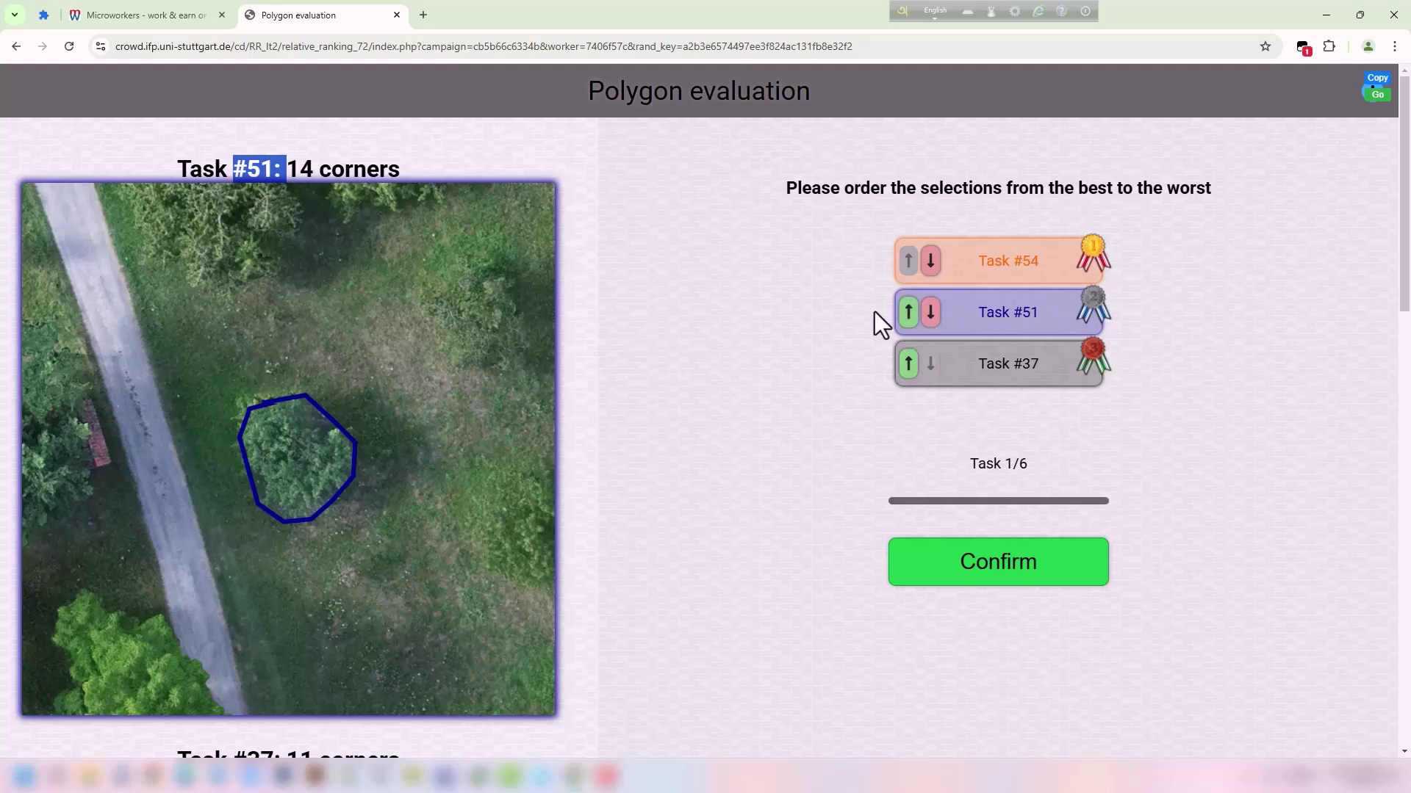
{"action": "scroll", "coordinate": [1027, 327], "scroll_direction": "down", "scroll_amount": 3}
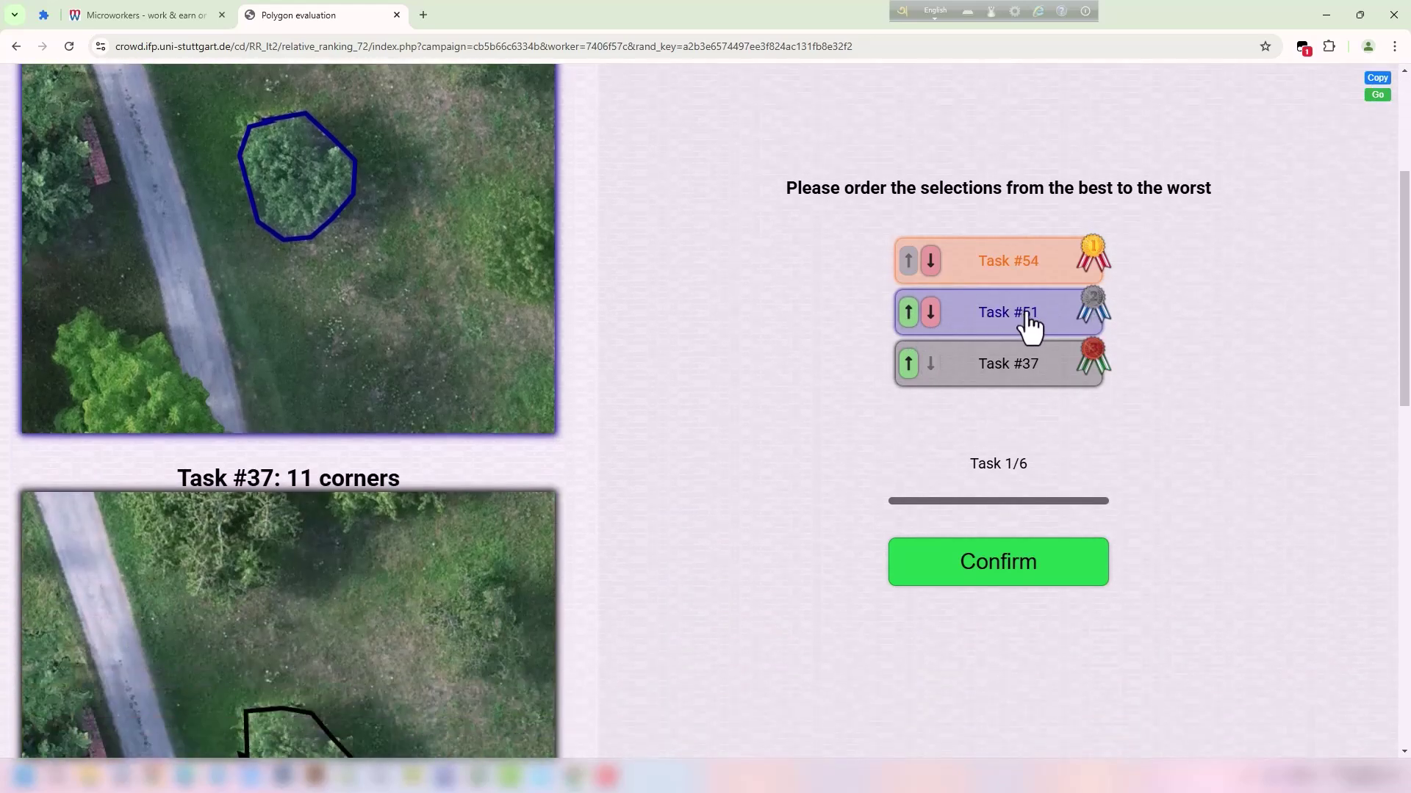
{"action": "scroll", "coordinate": [488, 340], "scroll_direction": "down", "scroll_amount": 3}
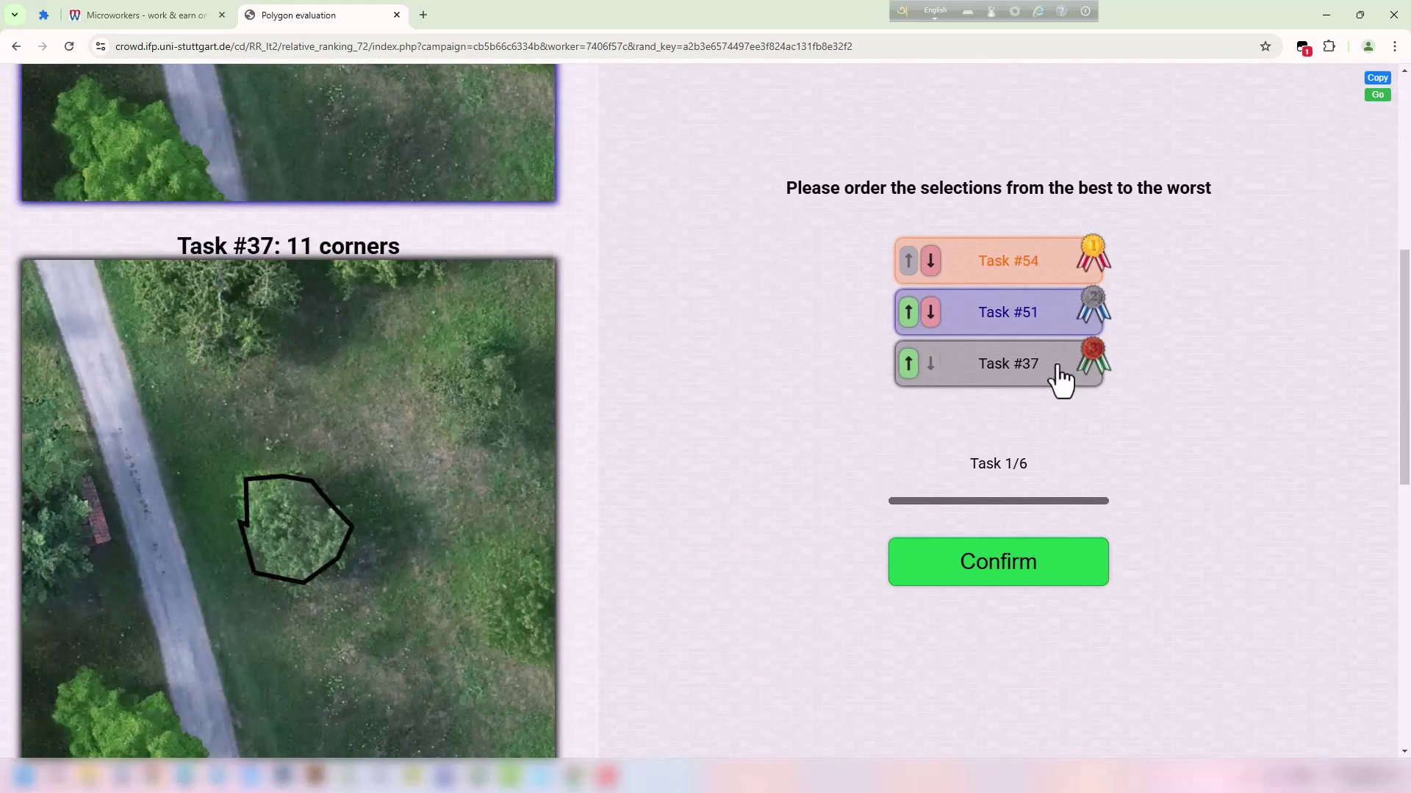
{"action": "scroll", "coordinate": [338, 419], "scroll_direction": "down", "scroll_amount": 2}
{"action": "left_click", "coordinate": [1030, 544]}
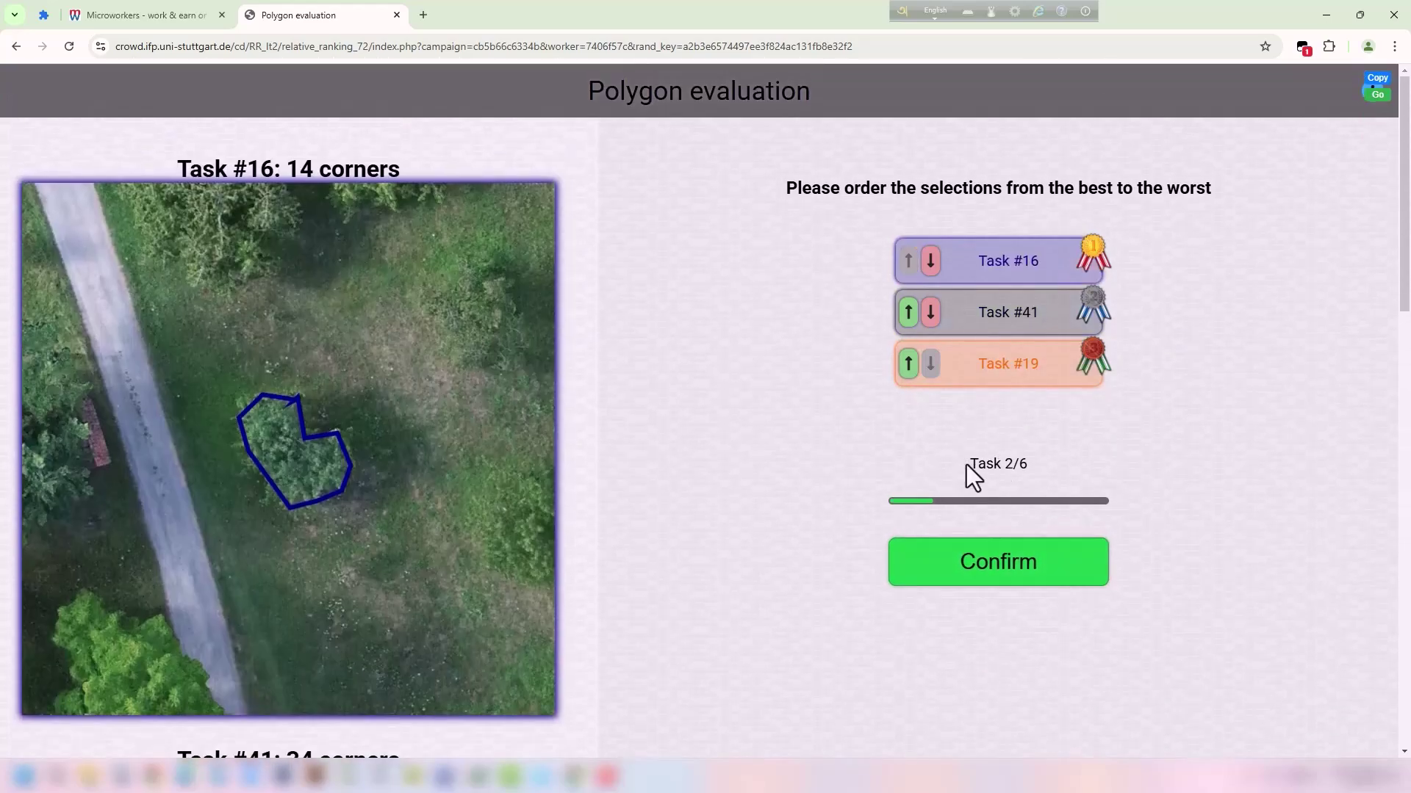
Review the Task 2/6 outline images for Tasks #16, #41 and #19.
{"action": "left_click_drag", "start_coordinate": [1018, 467], "coordinate": [945, 461]}
{"action": "left_click", "coordinate": [900, 463]}
{"action": "scroll", "coordinate": [195, 360], "scroll_direction": "down", "scroll_amount": 15}
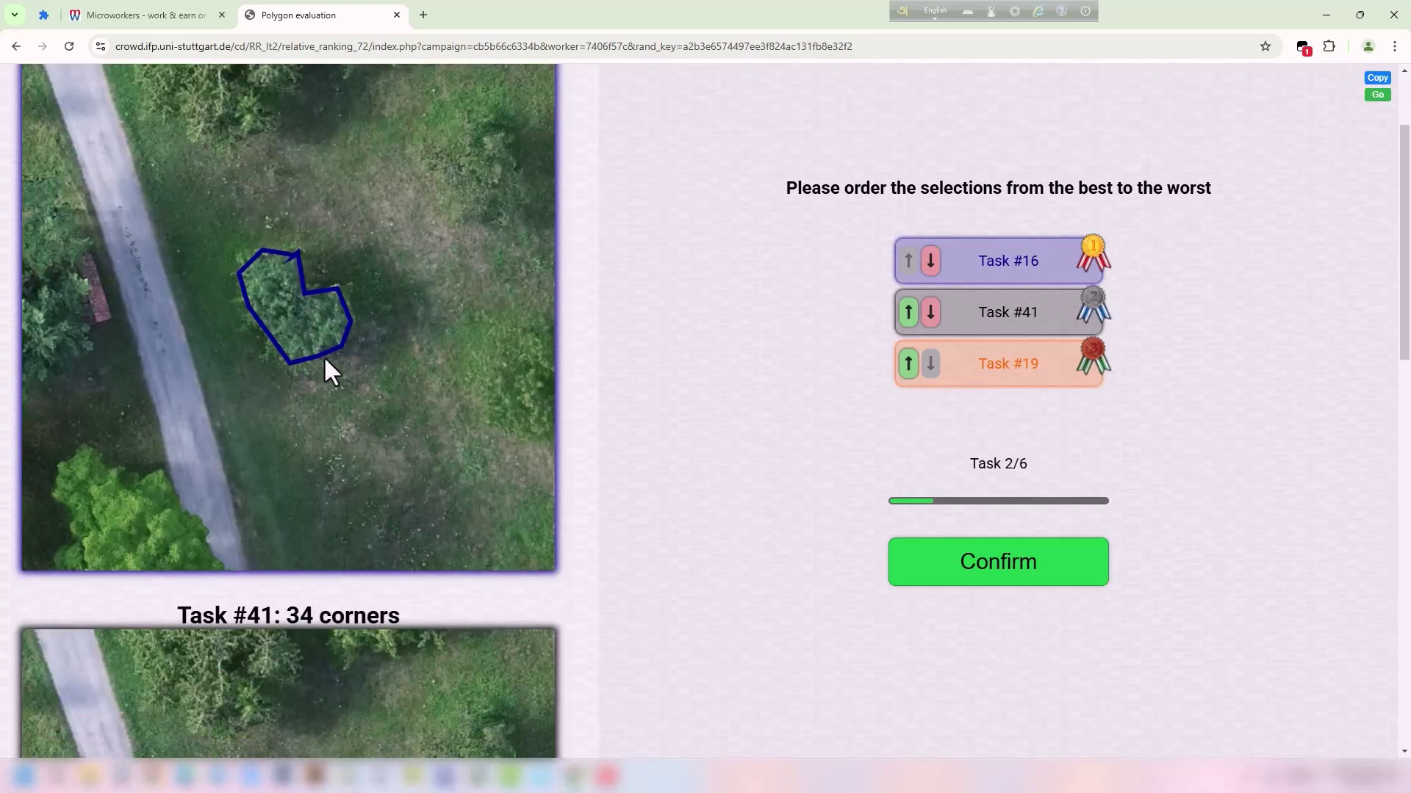
{"action": "scroll", "coordinate": [452, 395], "scroll_direction": "down", "scroll_amount": 3}
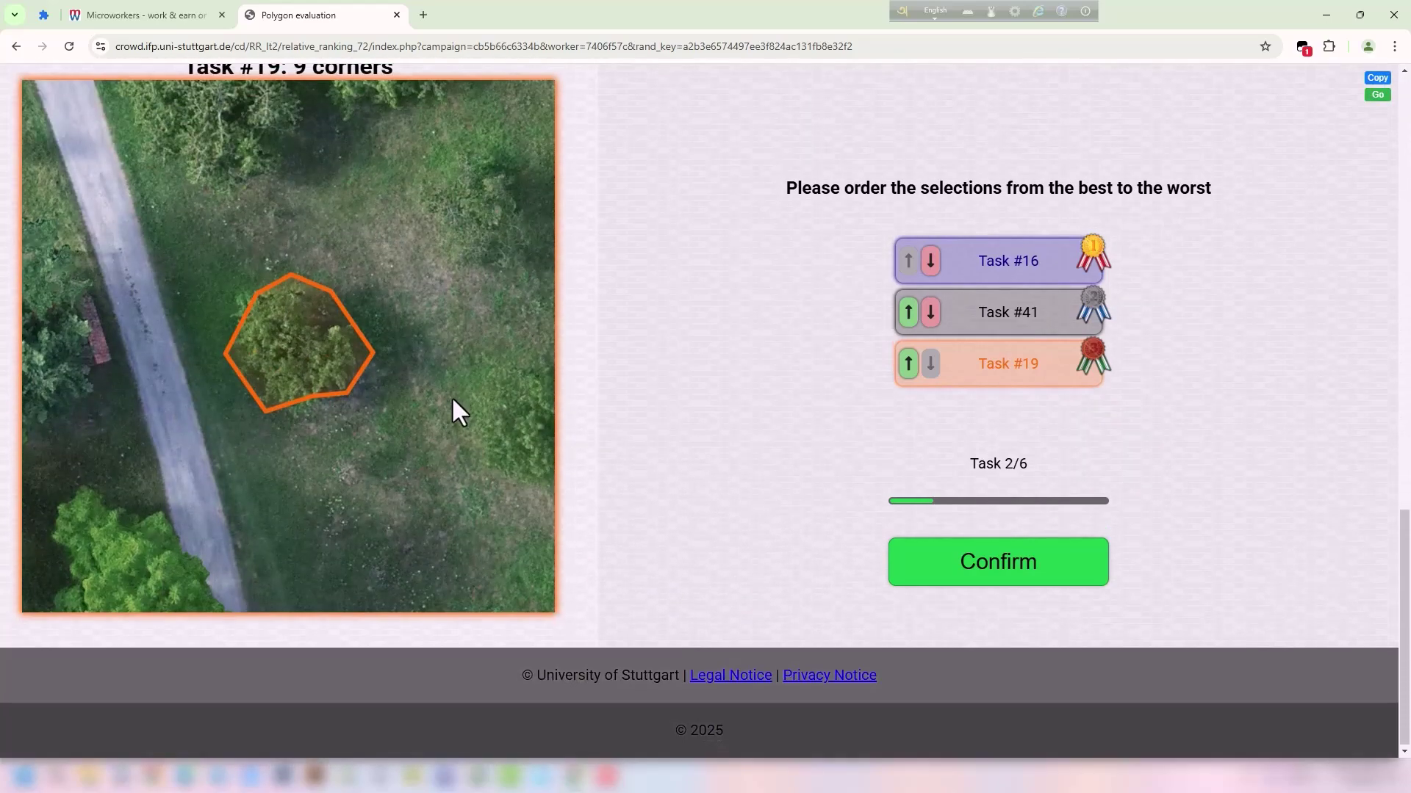
{"action": "scroll", "coordinate": [451, 395], "scroll_direction": "up", "scroll_amount": 8}
{"action": "left_click_drag", "start_coordinate": [218, 134], "coordinate": [257, 134]}
{"action": "left_click", "coordinate": [279, 135]}
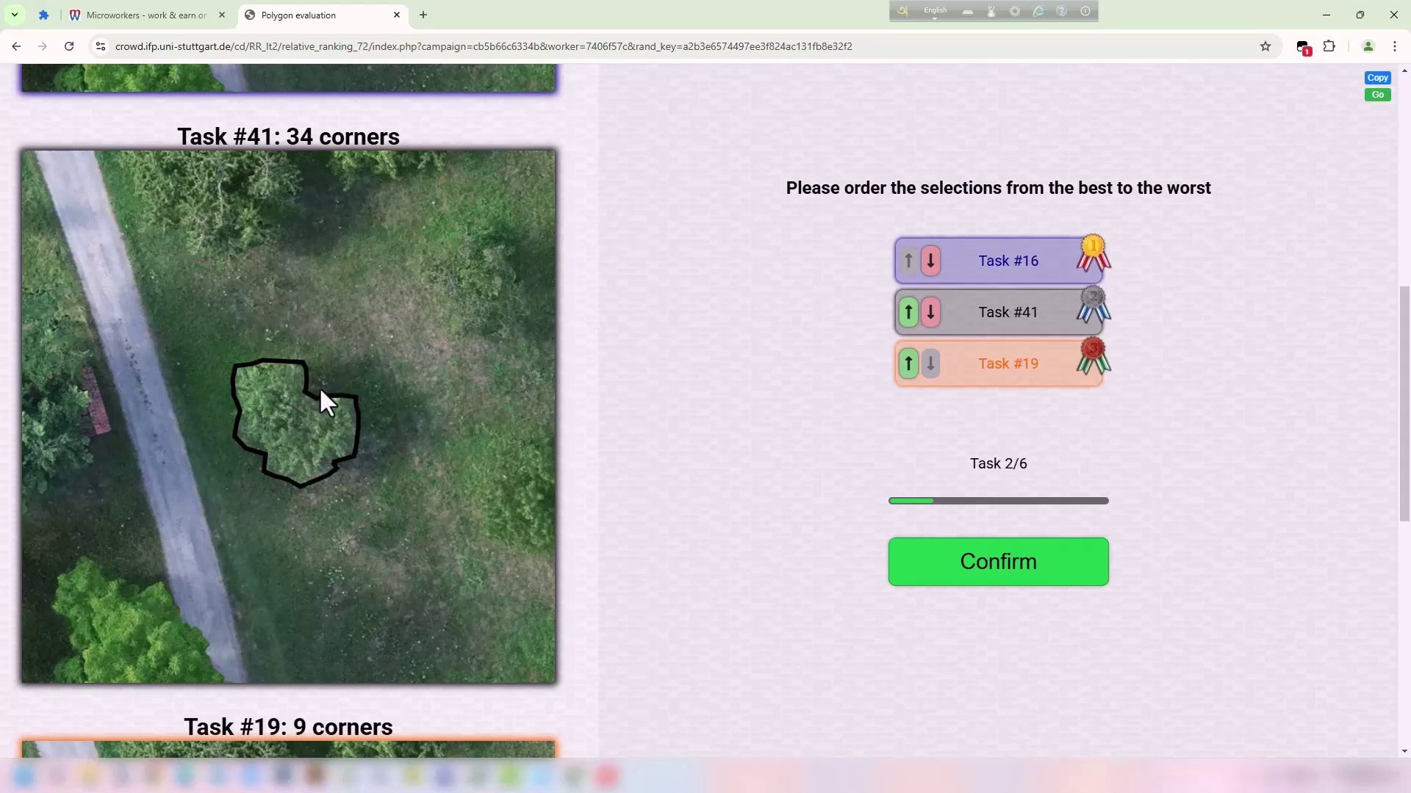
Move Task #41 to first place and confirm the #41, #16, #19 ranking.
{"action": "scroll", "coordinate": [307, 446], "scroll_direction": "up", "scroll_amount": 7}
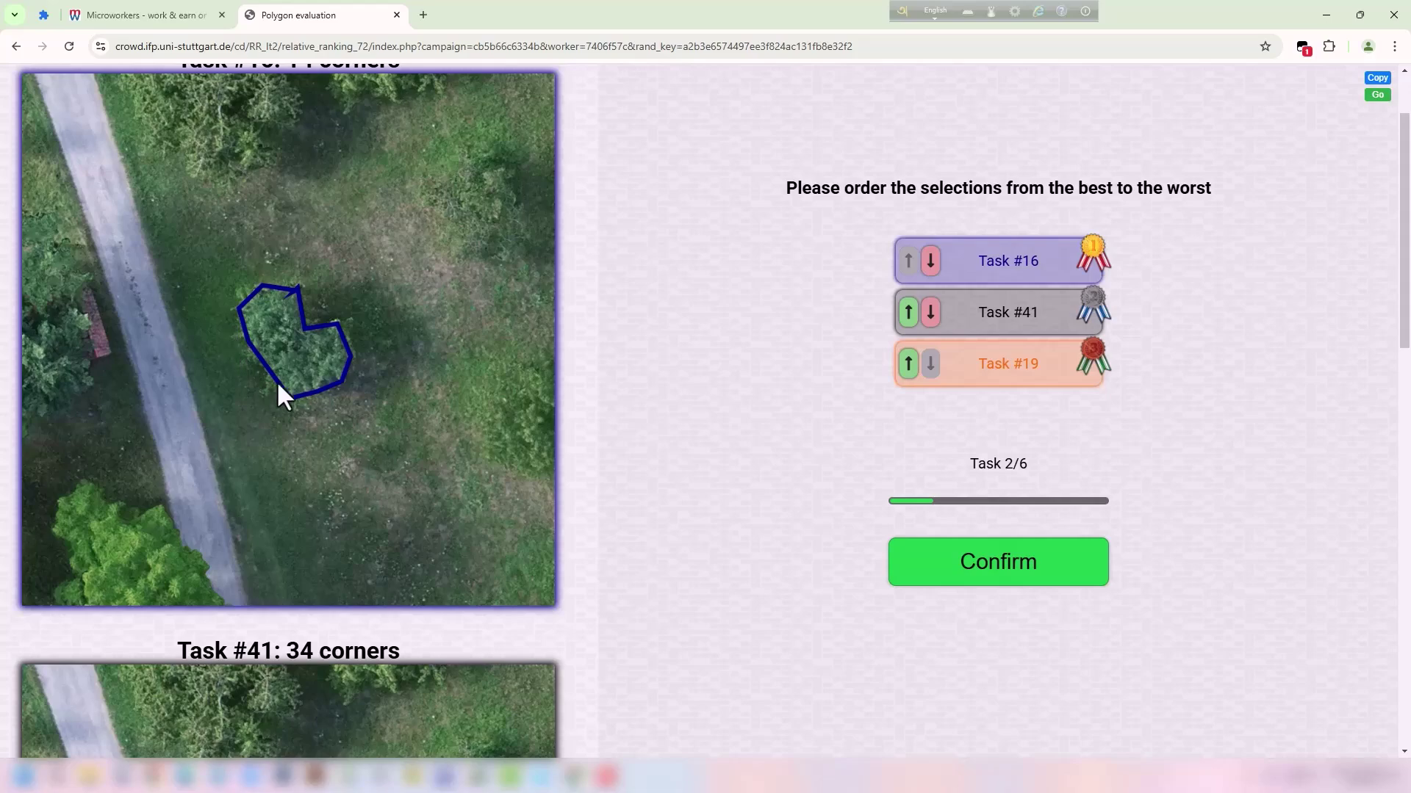
{"action": "scroll", "coordinate": [296, 387], "scroll_direction": "down", "scroll_amount": 15}
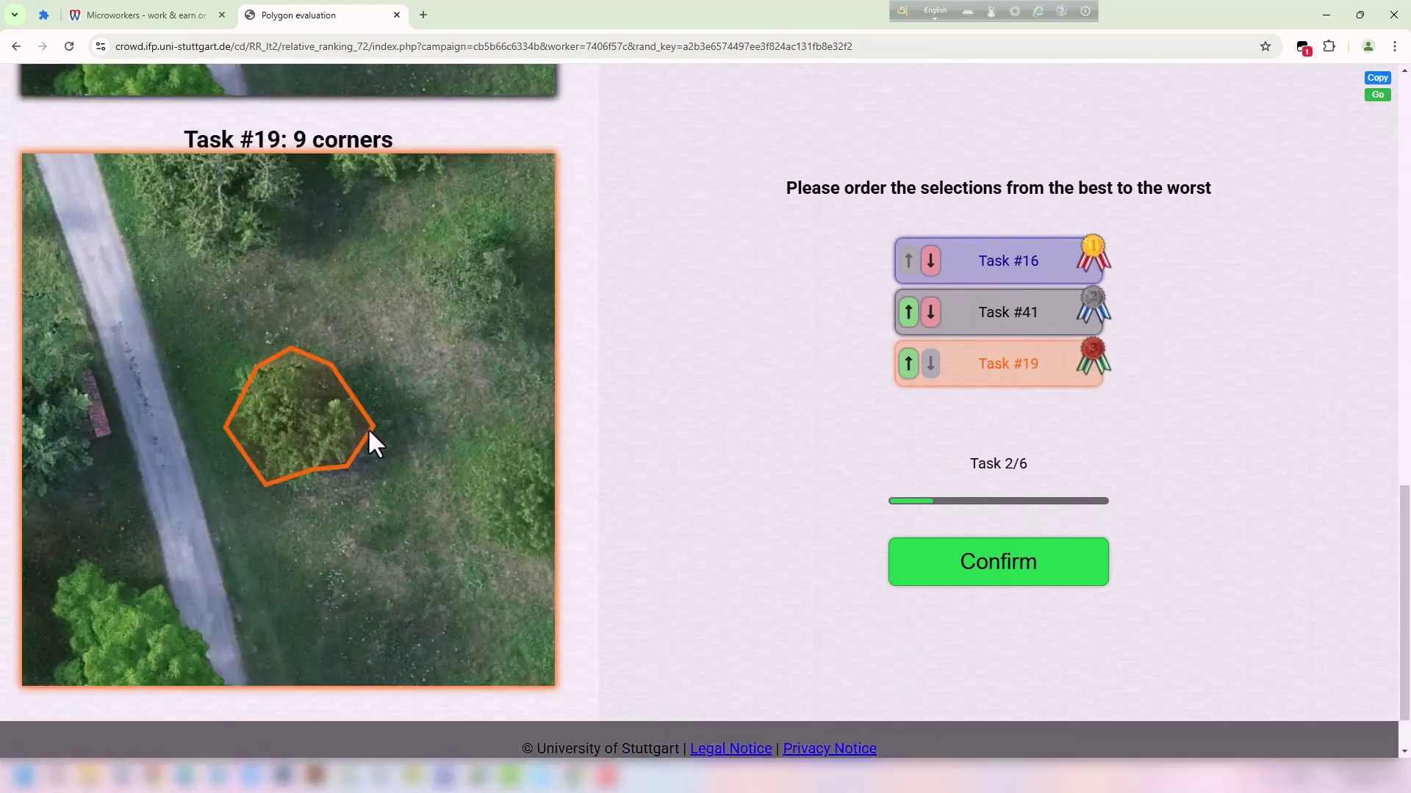
{"action": "scroll", "coordinate": [375, 411], "scroll_direction": "up", "scroll_amount": 15}
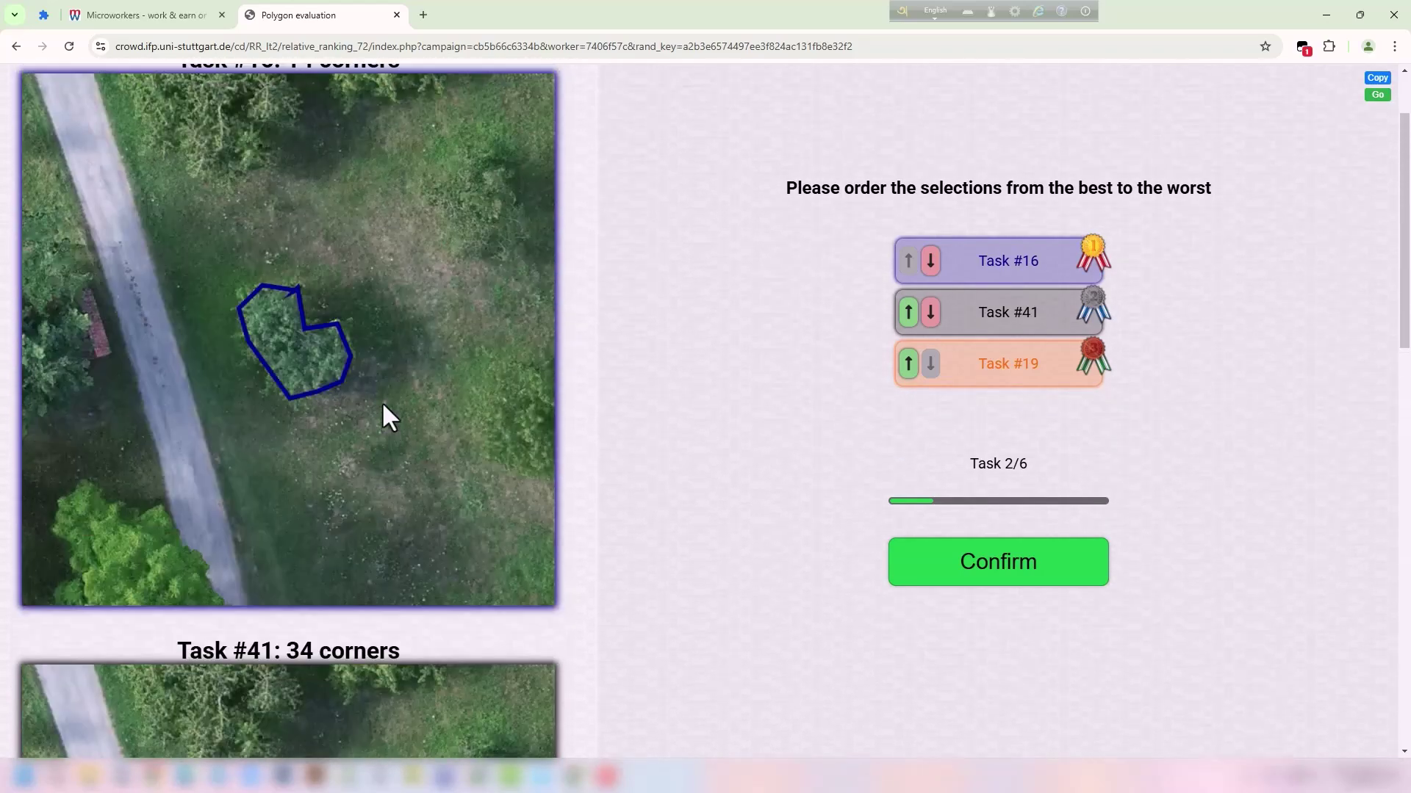
{"action": "scroll", "coordinate": [324, 328], "scroll_direction": "up", "scroll_amount": 2}
{"action": "scroll", "coordinate": [352, 368], "scroll_direction": "down", "scroll_amount": 6}
{"action": "scroll", "coordinate": [356, 378], "scroll_direction": "up", "scroll_amount": 6}
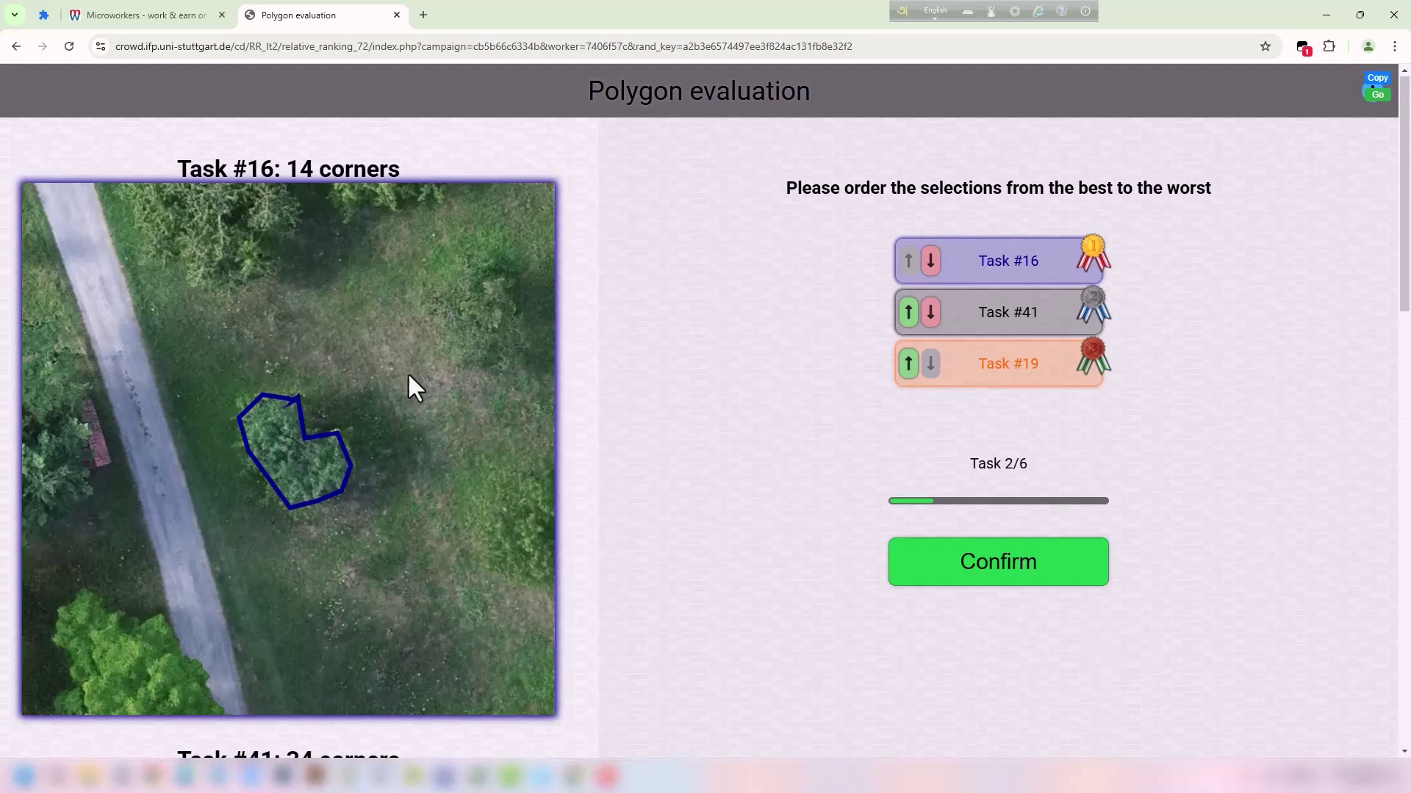
{"action": "scroll", "coordinate": [324, 400], "scroll_direction": "down", "scroll_amount": 15}
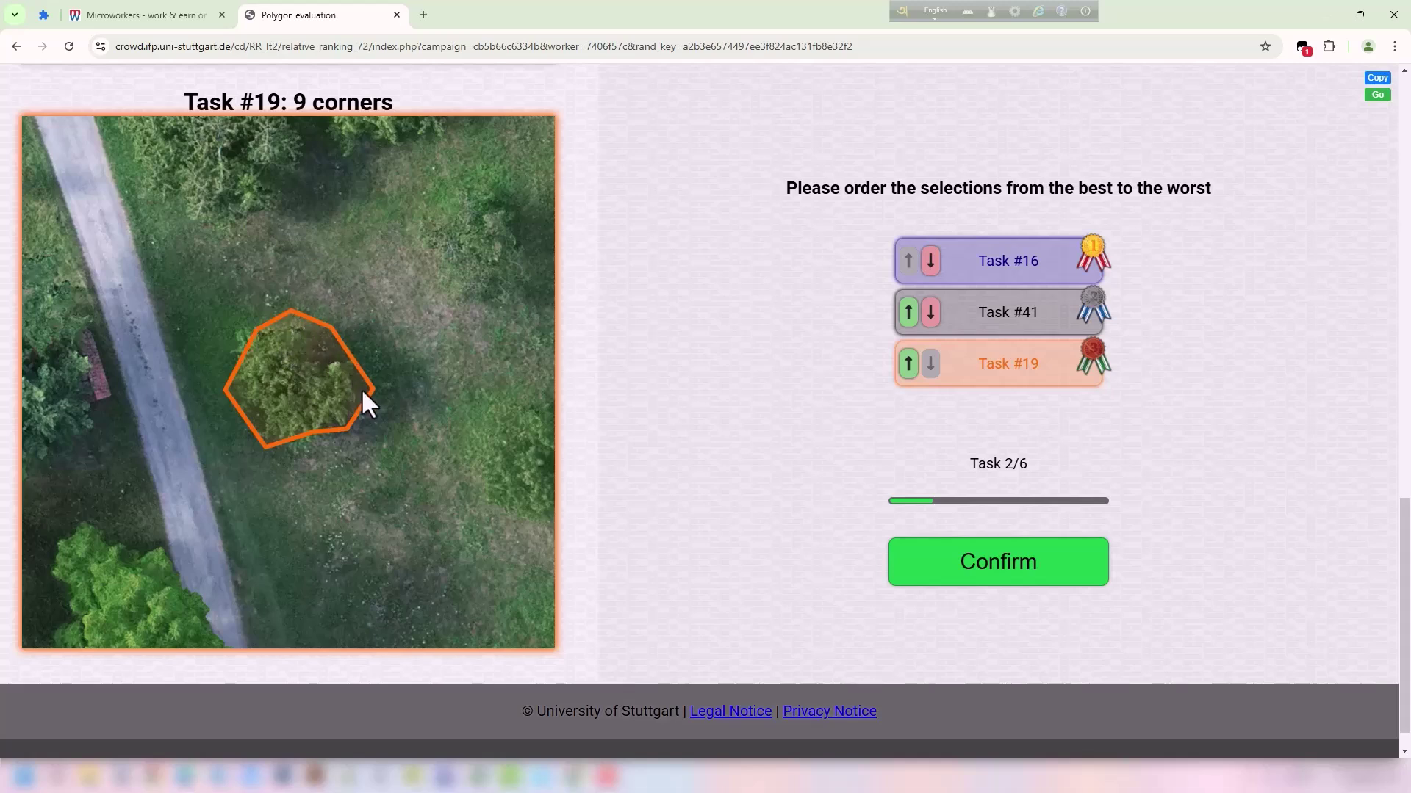
{"action": "scroll", "coordinate": [328, 380], "scroll_direction": "up", "scroll_amount": 2}
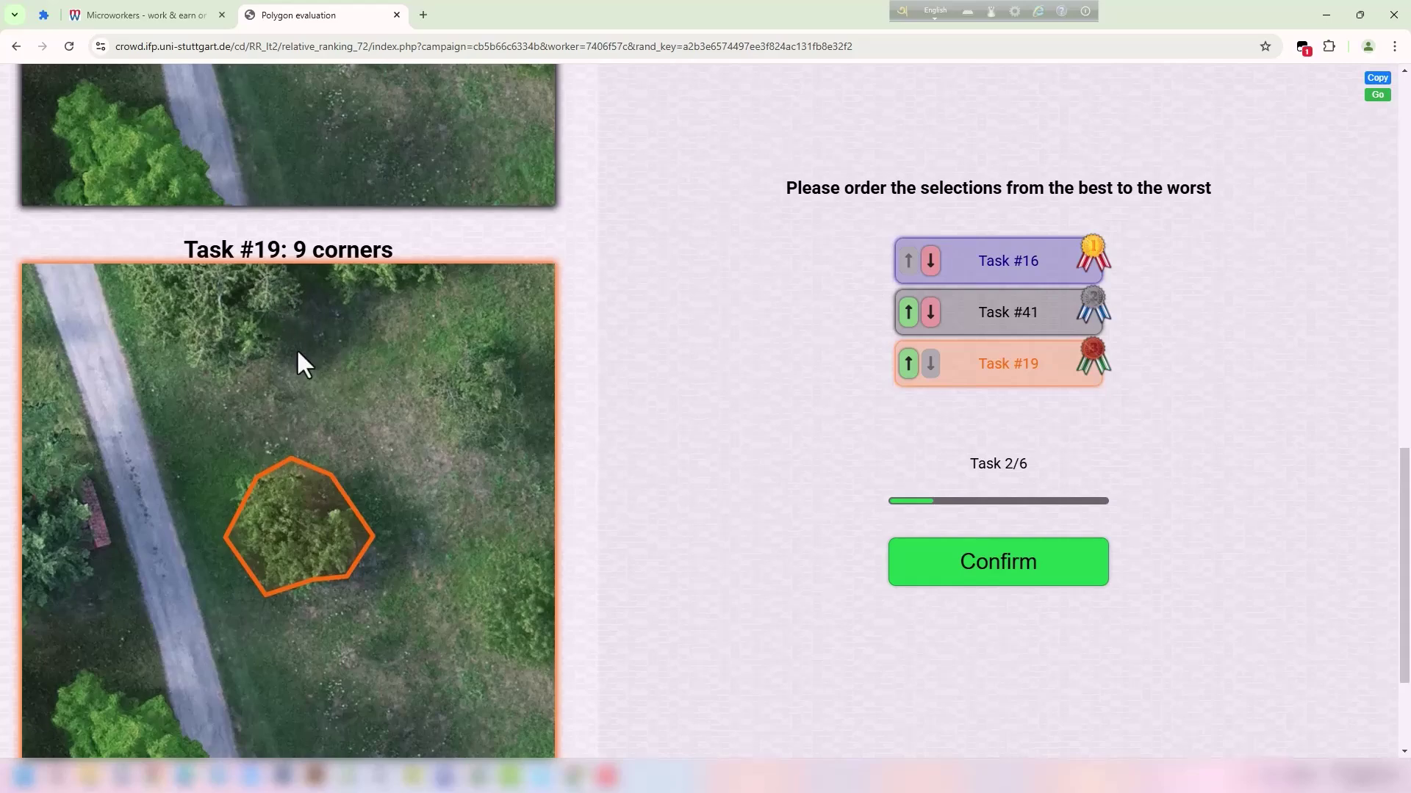
{"action": "scroll", "coordinate": [308, 363], "scroll_direction": "up", "scroll_amount": 7}
{"action": "scroll", "coordinate": [294, 191], "scroll_direction": "up", "scroll_amount": 6}
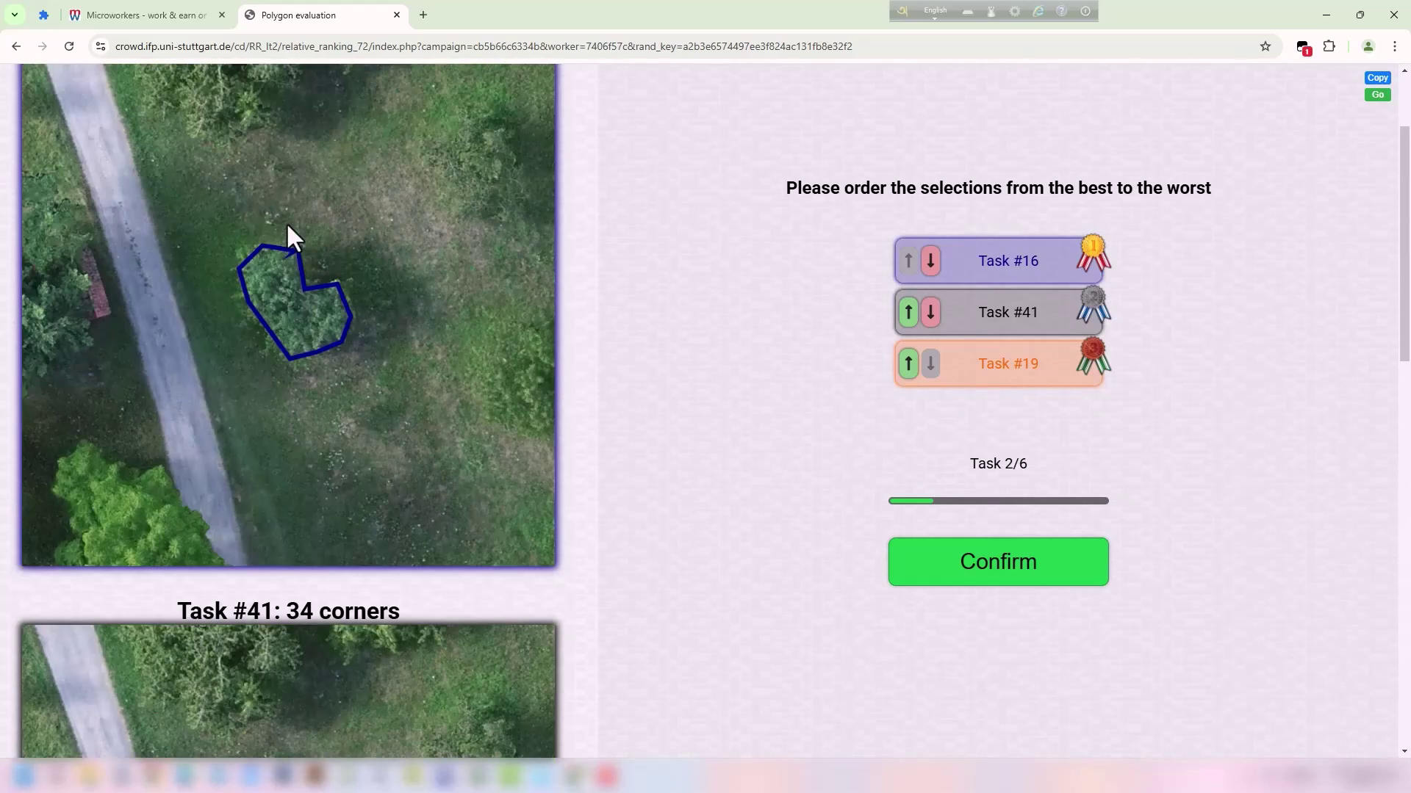
{"action": "scroll", "coordinate": [286, 224], "scroll_direction": "up", "scroll_amount": 2}
{"action": "scroll", "coordinate": [345, 316], "scroll_direction": "down", "scroll_amount": 9}
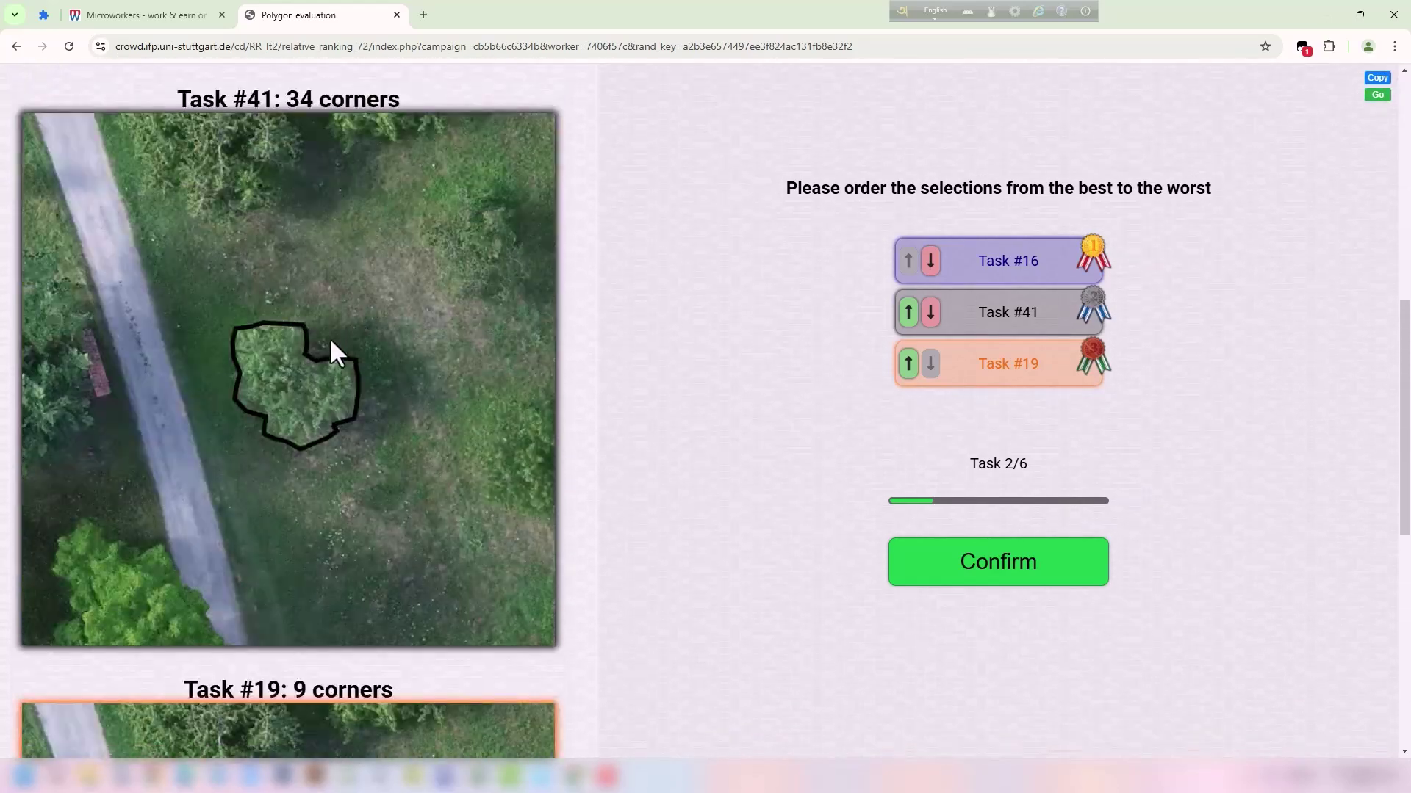
{"action": "scroll", "coordinate": [329, 335], "scroll_direction": "down", "scroll_amount": 4}
{"action": "left_click", "coordinate": [908, 312]}
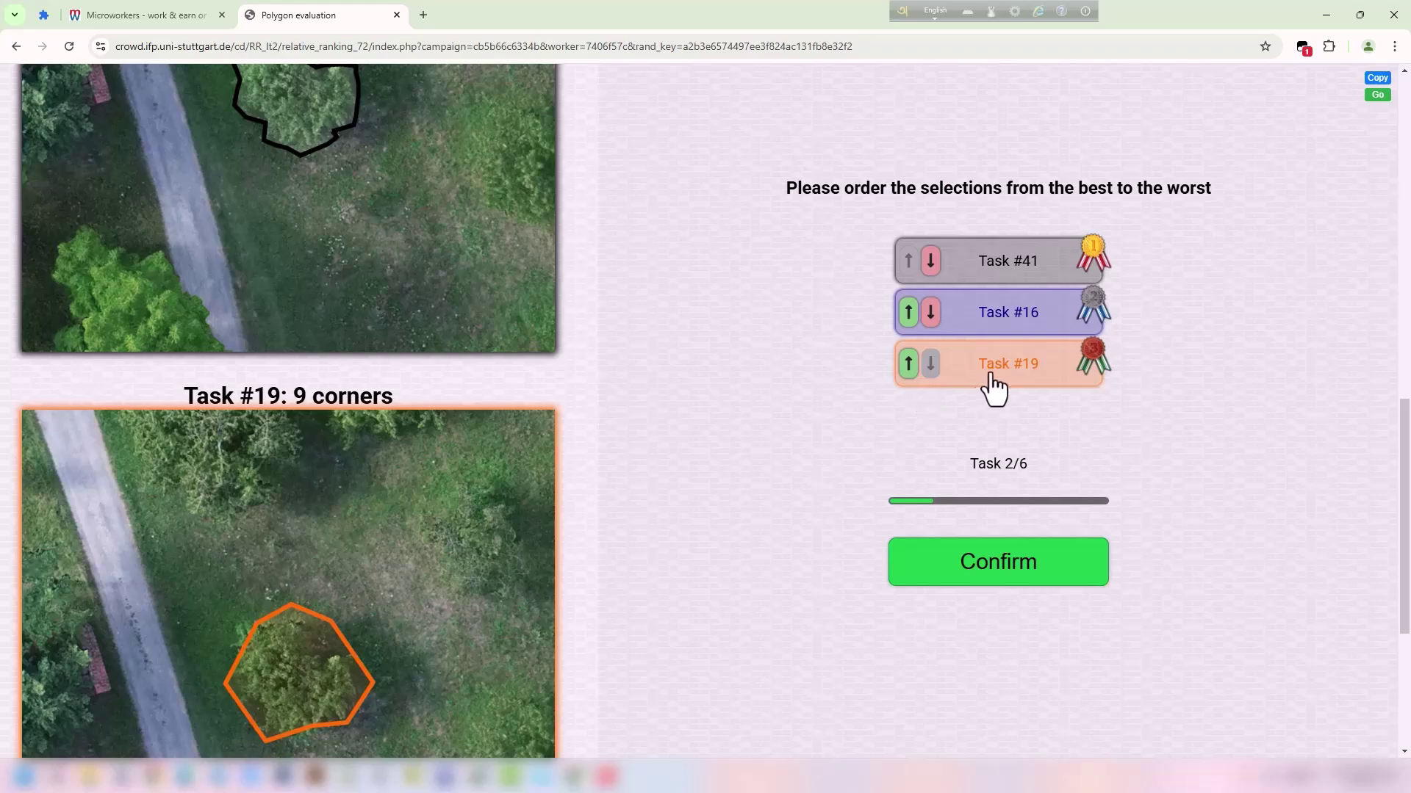
{"action": "left_click", "coordinate": [1027, 569]}
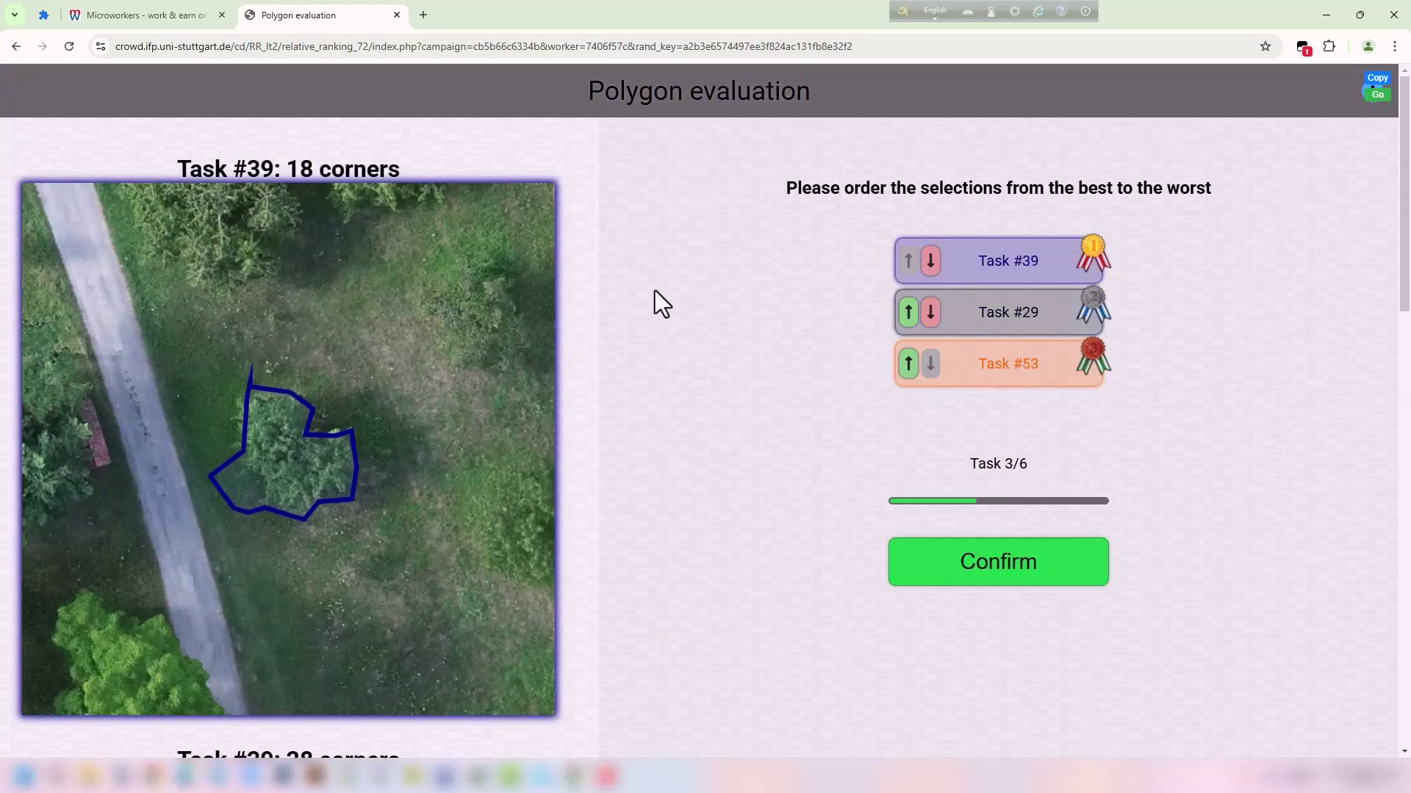
Compare the outline images of Tasks #39, #29 and #53.
{"action": "scroll", "coordinate": [402, 345], "scroll_direction": "down", "scroll_amount": 12}
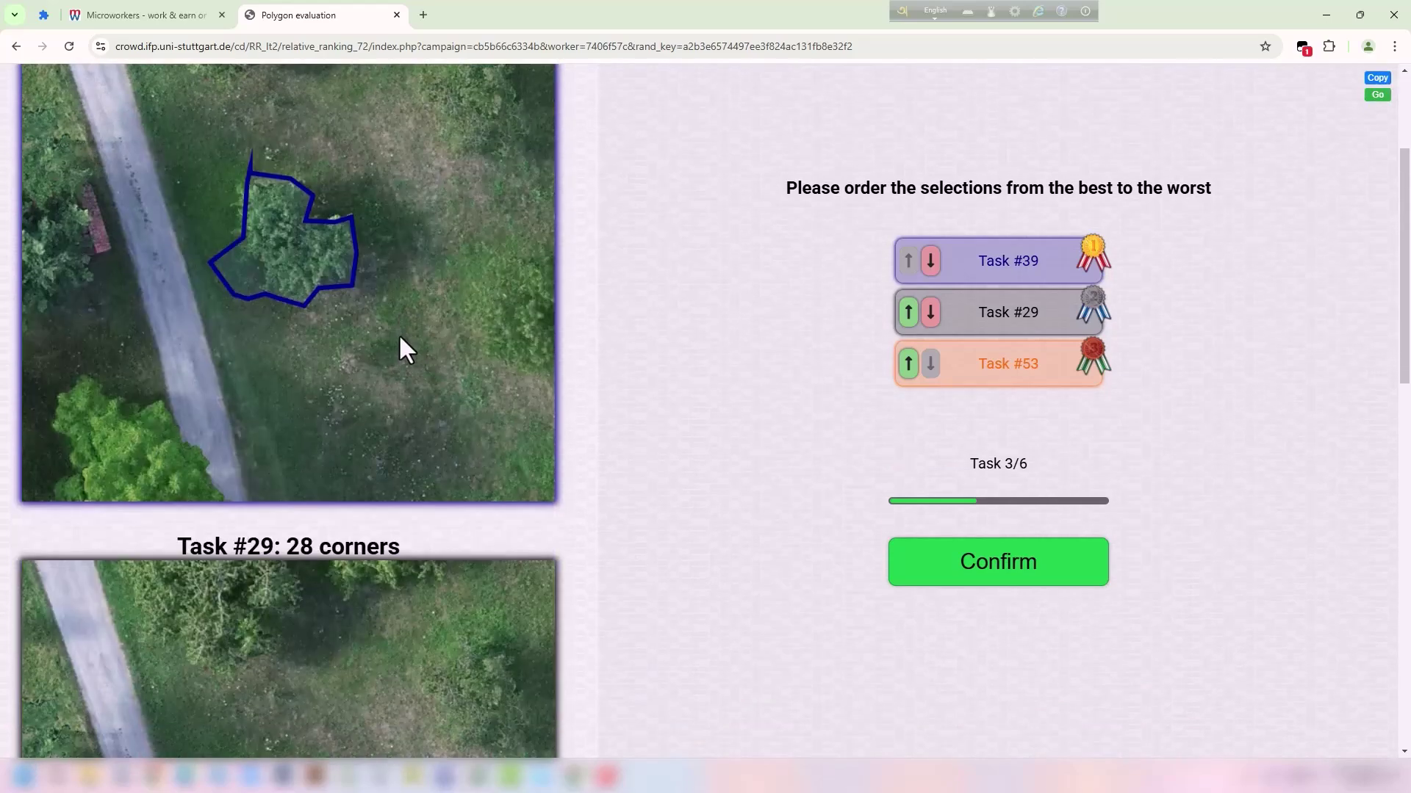
{"action": "scroll", "coordinate": [400, 334], "scroll_direction": "up", "scroll_amount": 6}
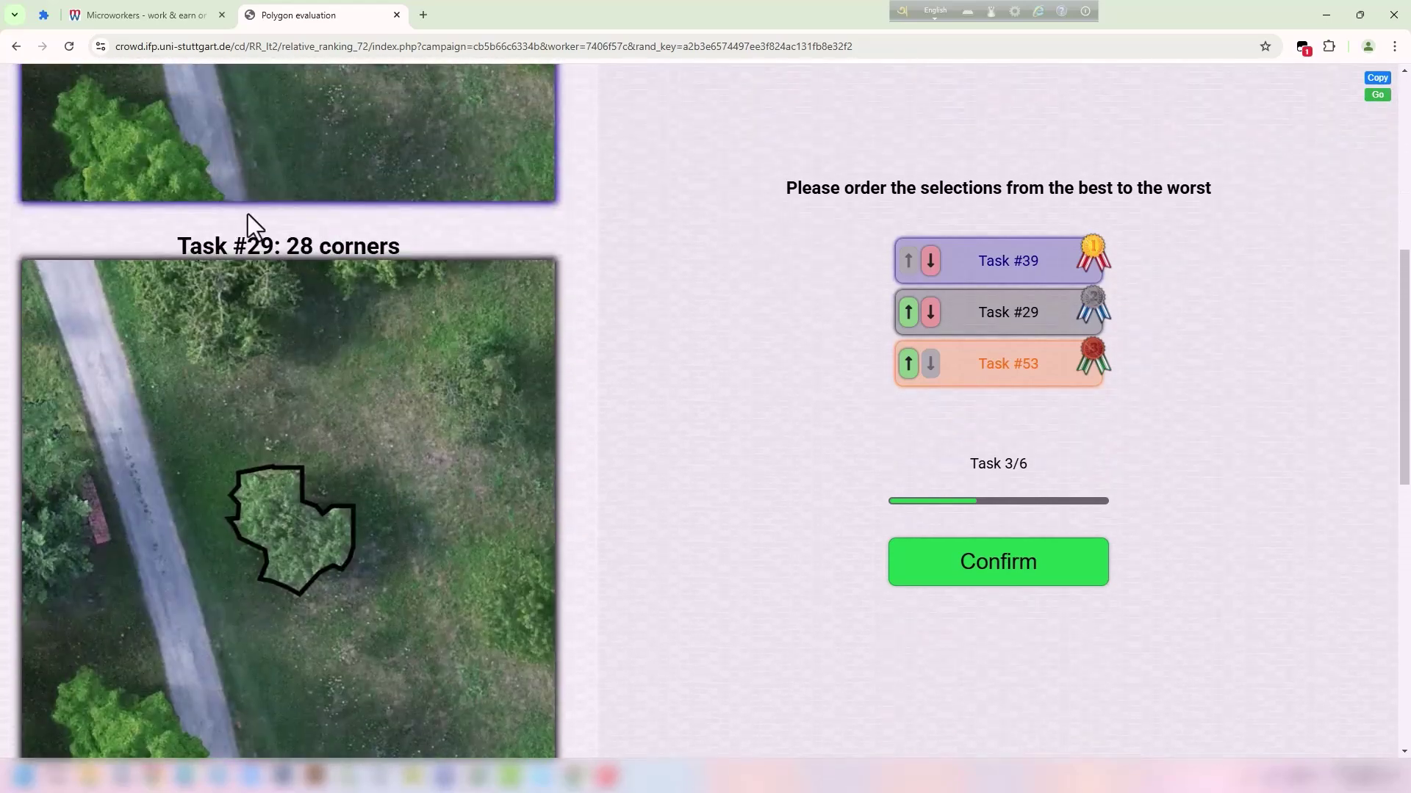
{"action": "left_click_drag", "start_coordinate": [179, 243], "coordinate": [340, 227]}
{"action": "left_click", "coordinate": [334, 440]}
{"action": "scroll", "coordinate": [300, 482], "scroll_direction": "down", "scroll_amount": 3}
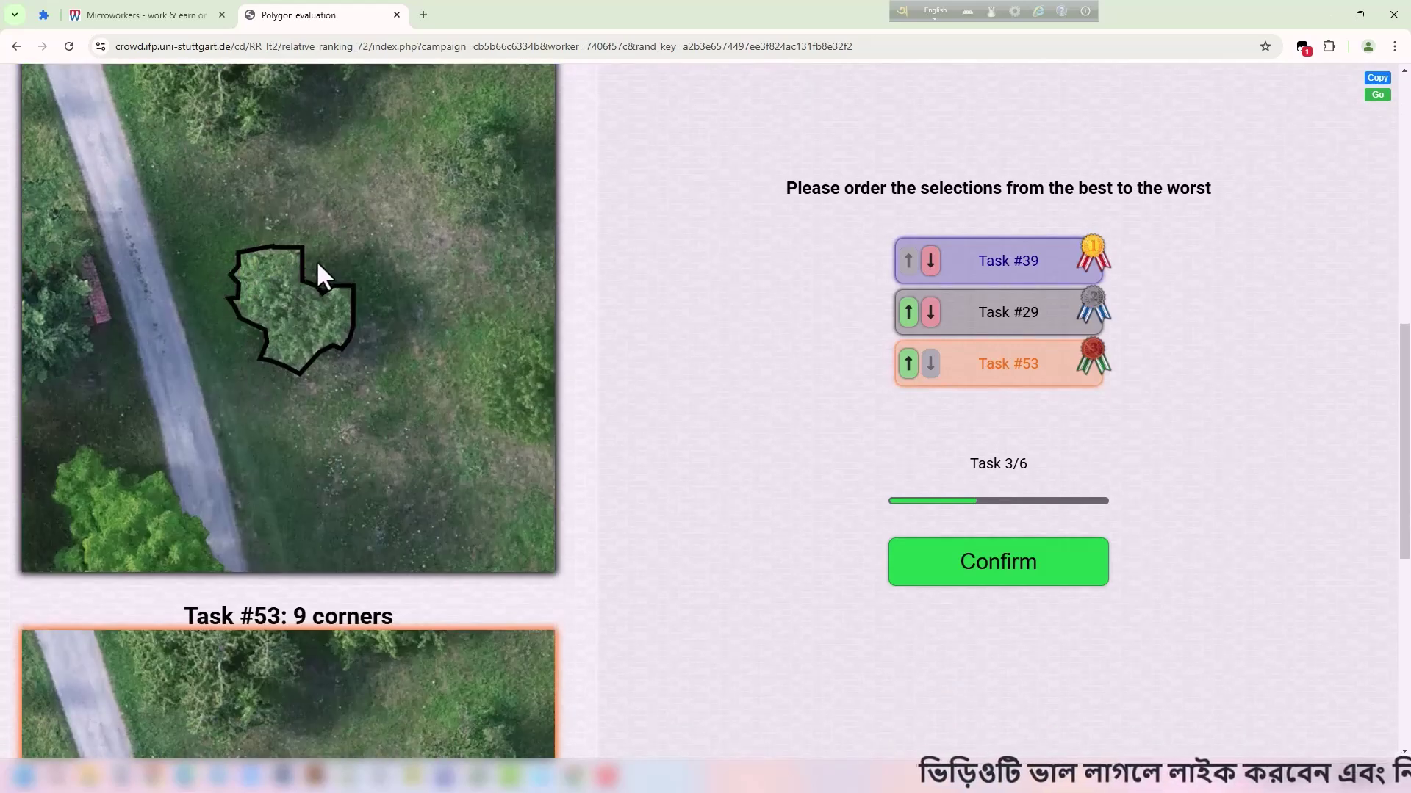
{"action": "scroll", "coordinate": [430, 360], "scroll_direction": "down", "scroll_amount": 8}
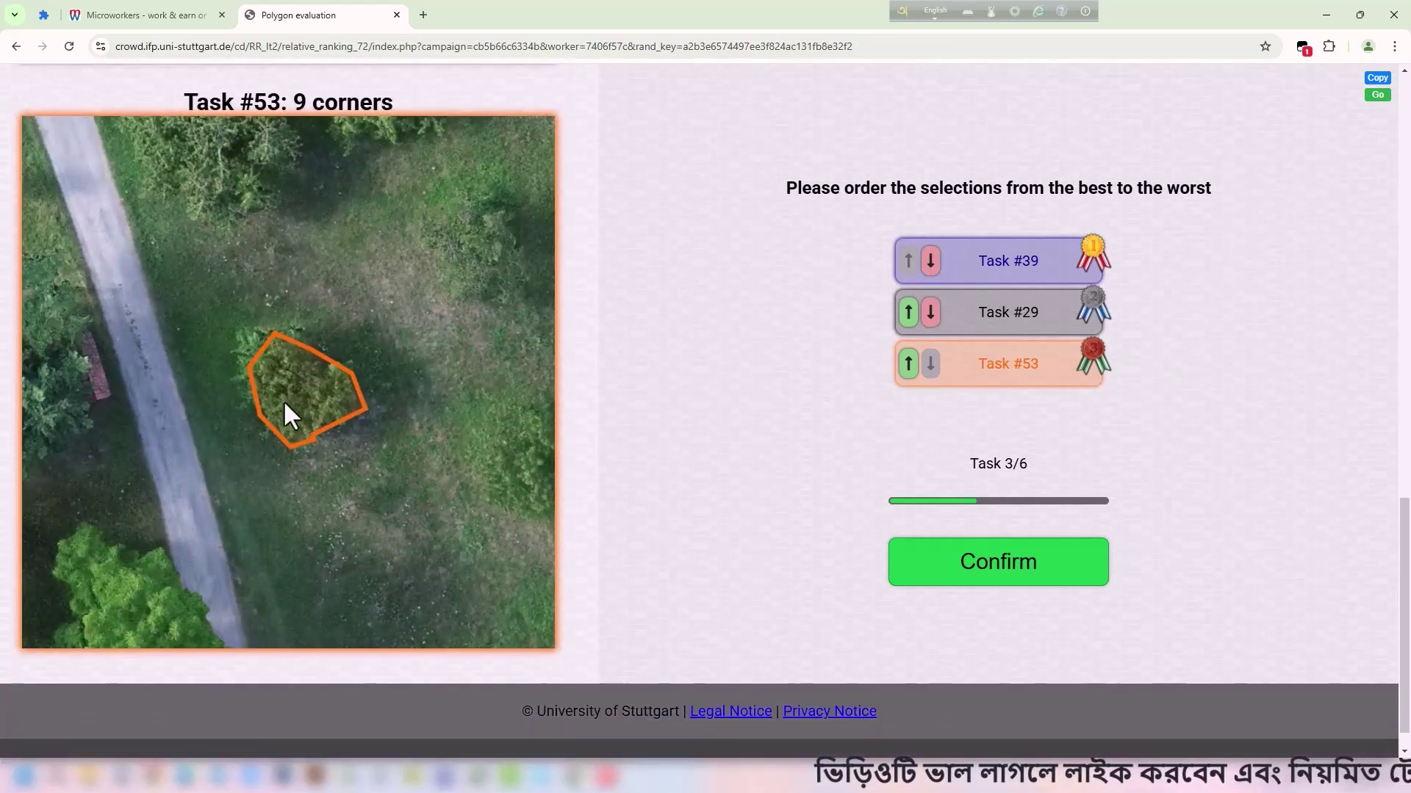
{"action": "scroll", "coordinate": [264, 360], "scroll_direction": "up", "scroll_amount": 2}
{"action": "scroll", "coordinate": [375, 326], "scroll_direction": "up", "scroll_amount": 15}
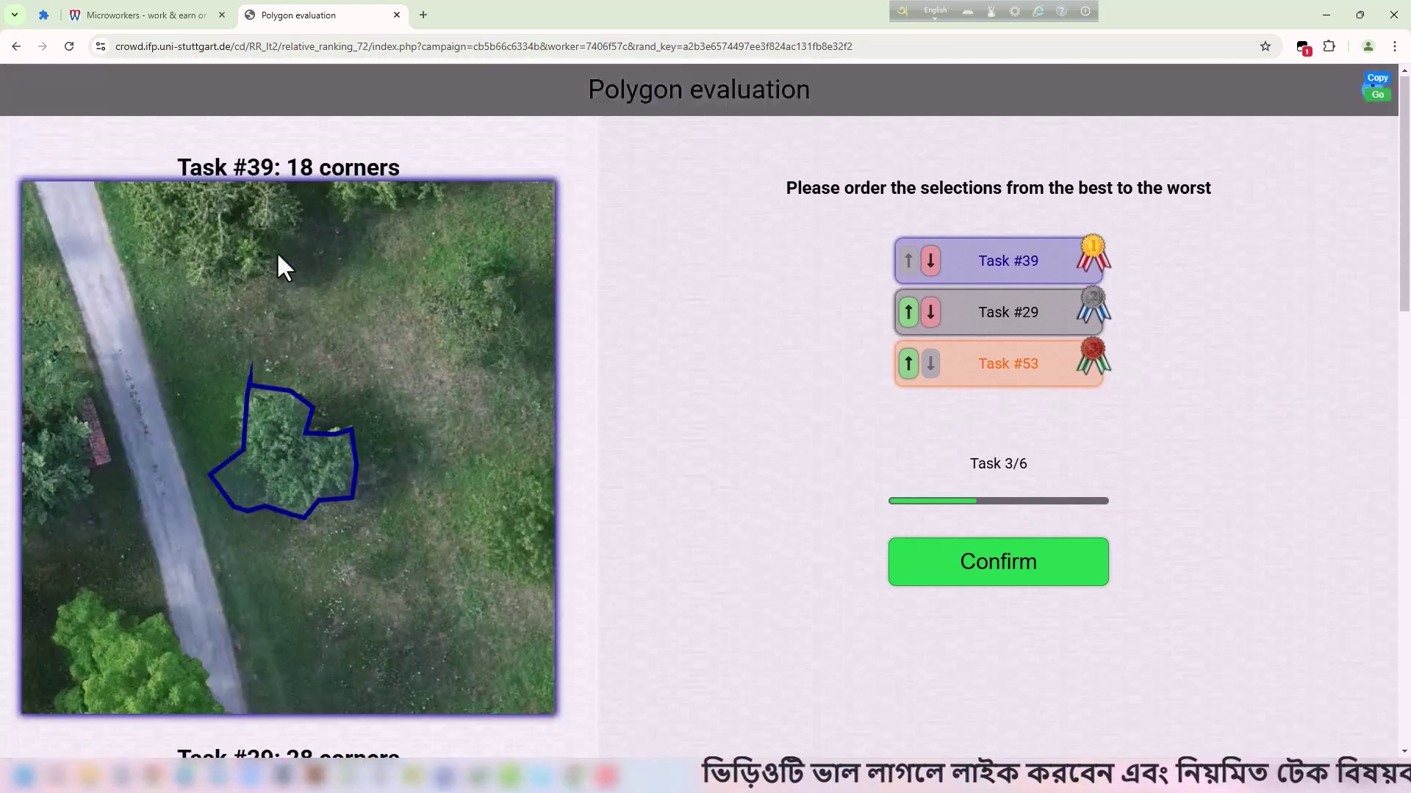
Move #29 to first and #53 to second, leaving #39 last.
{"action": "left_click_drag", "start_coordinate": [234, 169], "coordinate": [345, 166]}
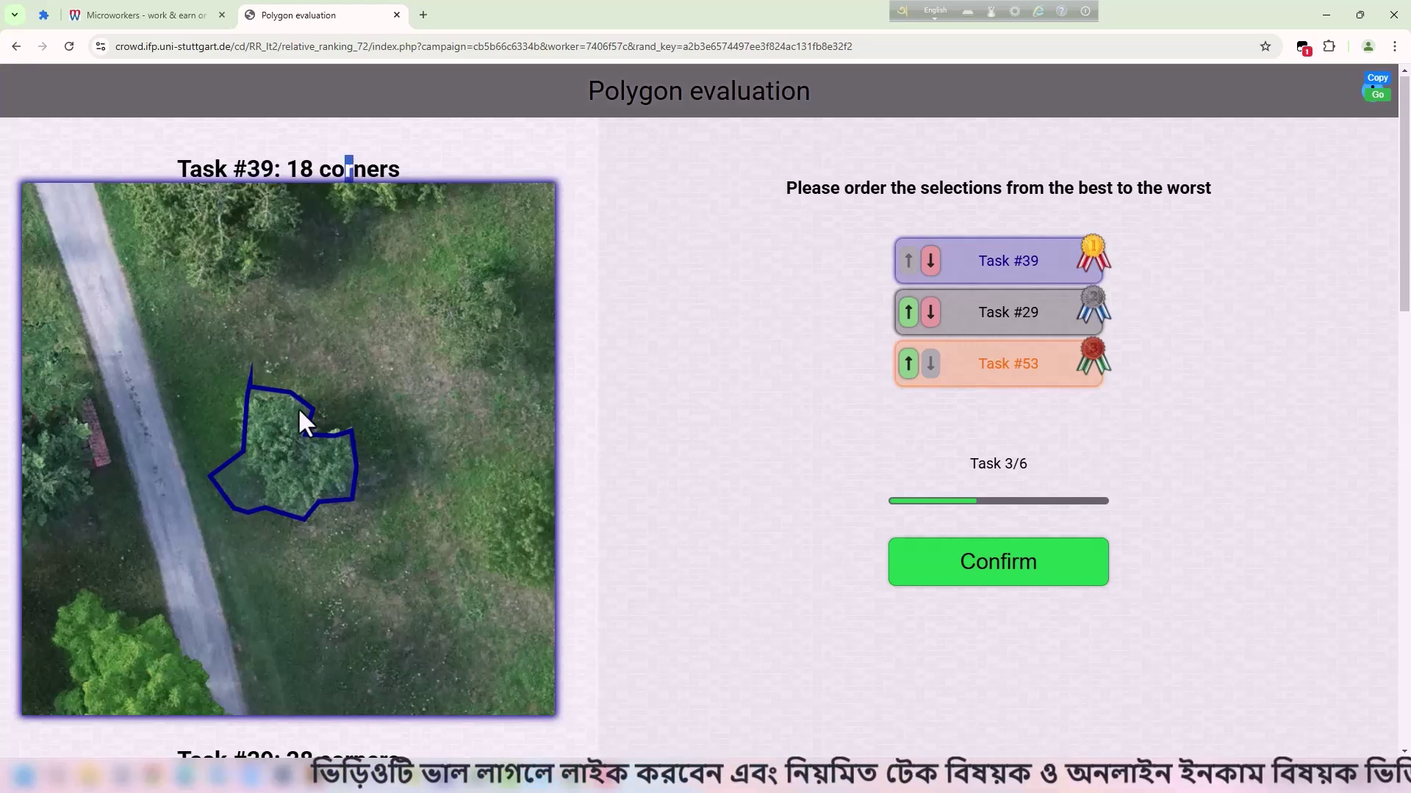
{"action": "scroll", "coordinate": [301, 408], "scroll_direction": "down", "scroll_amount": 9}
{"action": "scroll", "coordinate": [360, 337], "scroll_direction": "down", "scroll_amount": 6}
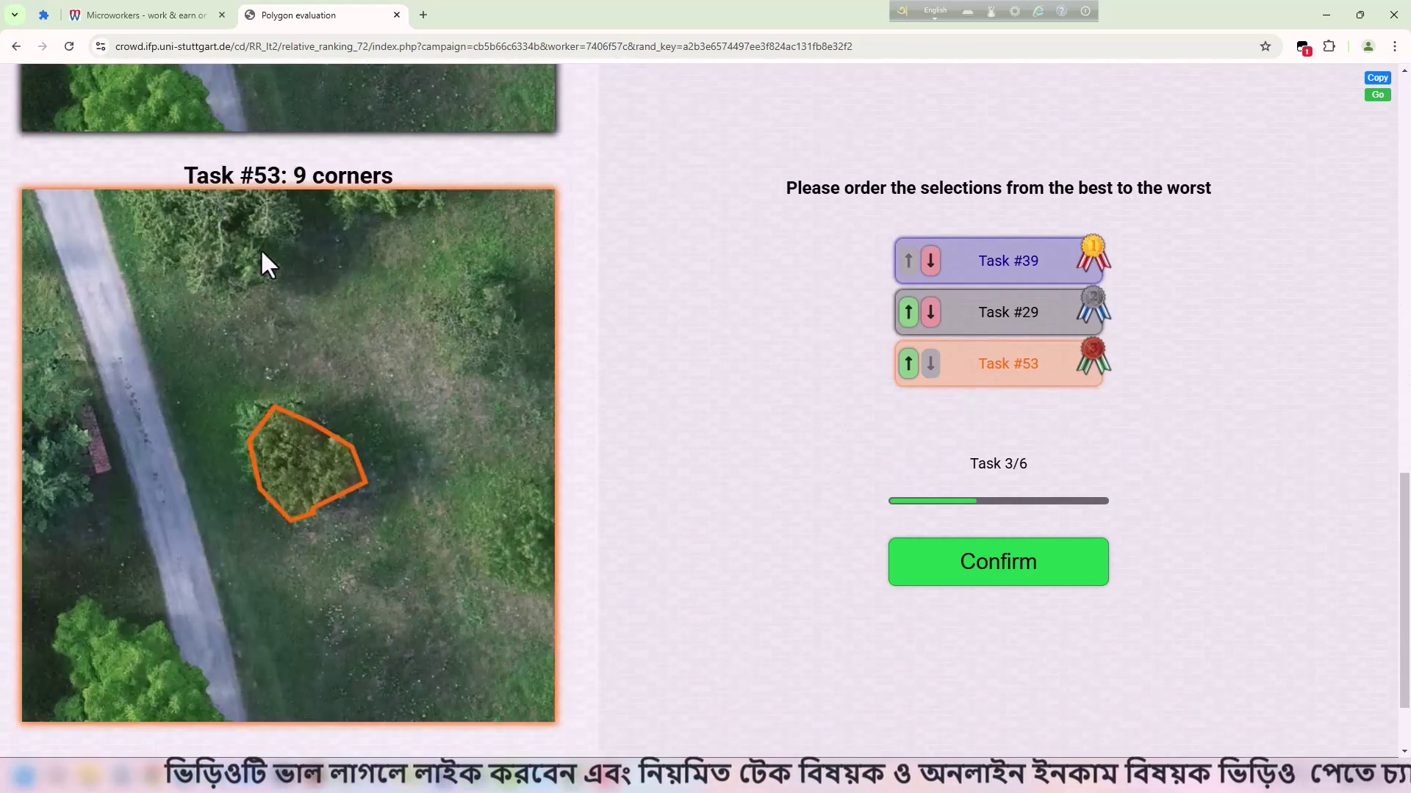
{"action": "scroll", "coordinate": [255, 268], "scroll_direction": "up", "scroll_amount": 7}
{"action": "left_click_drag", "start_coordinate": [234, 170], "coordinate": [282, 171]}
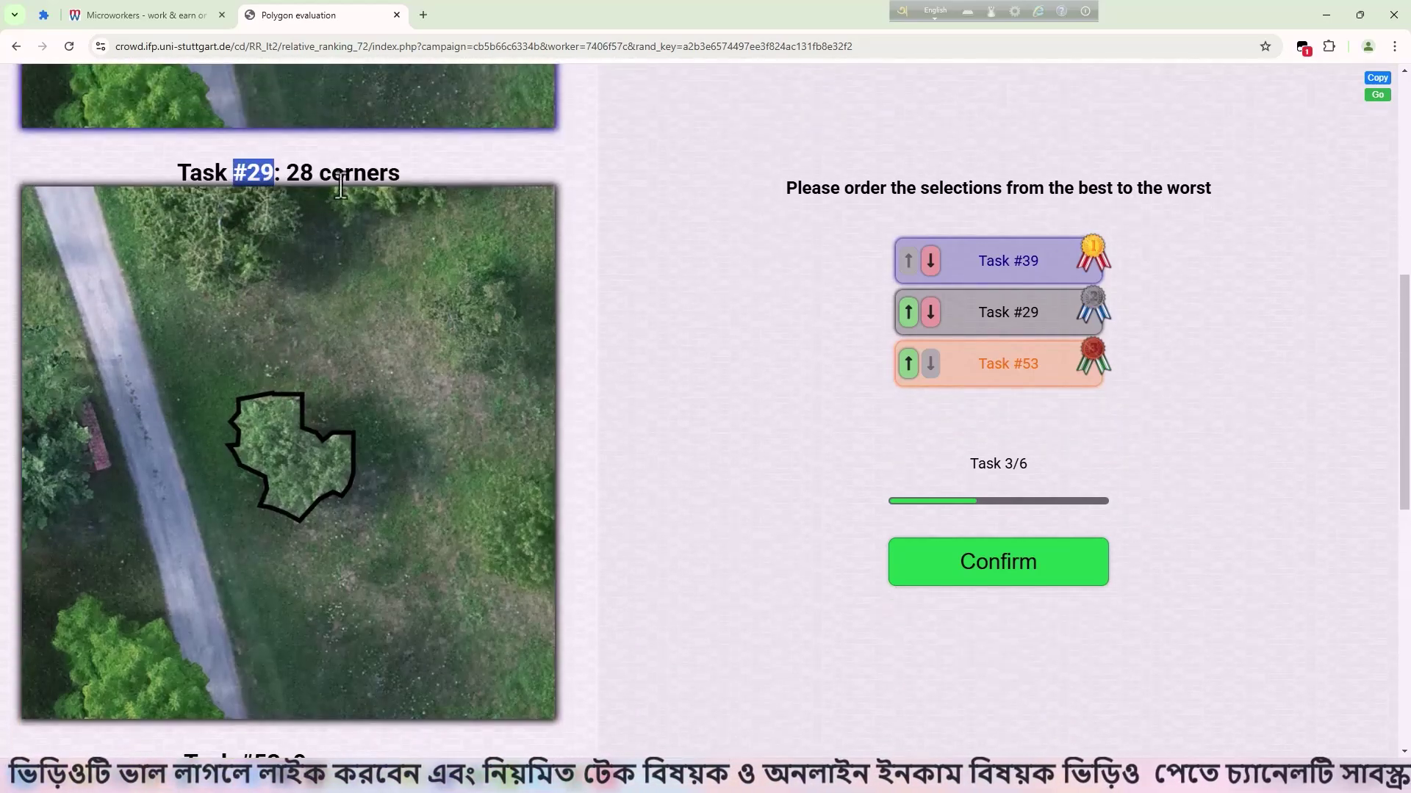
{"action": "scroll", "coordinate": [368, 246], "scroll_direction": "down", "scroll_amount": 7}
{"action": "left_click_drag", "start_coordinate": [212, 250], "coordinate": [283, 246]}
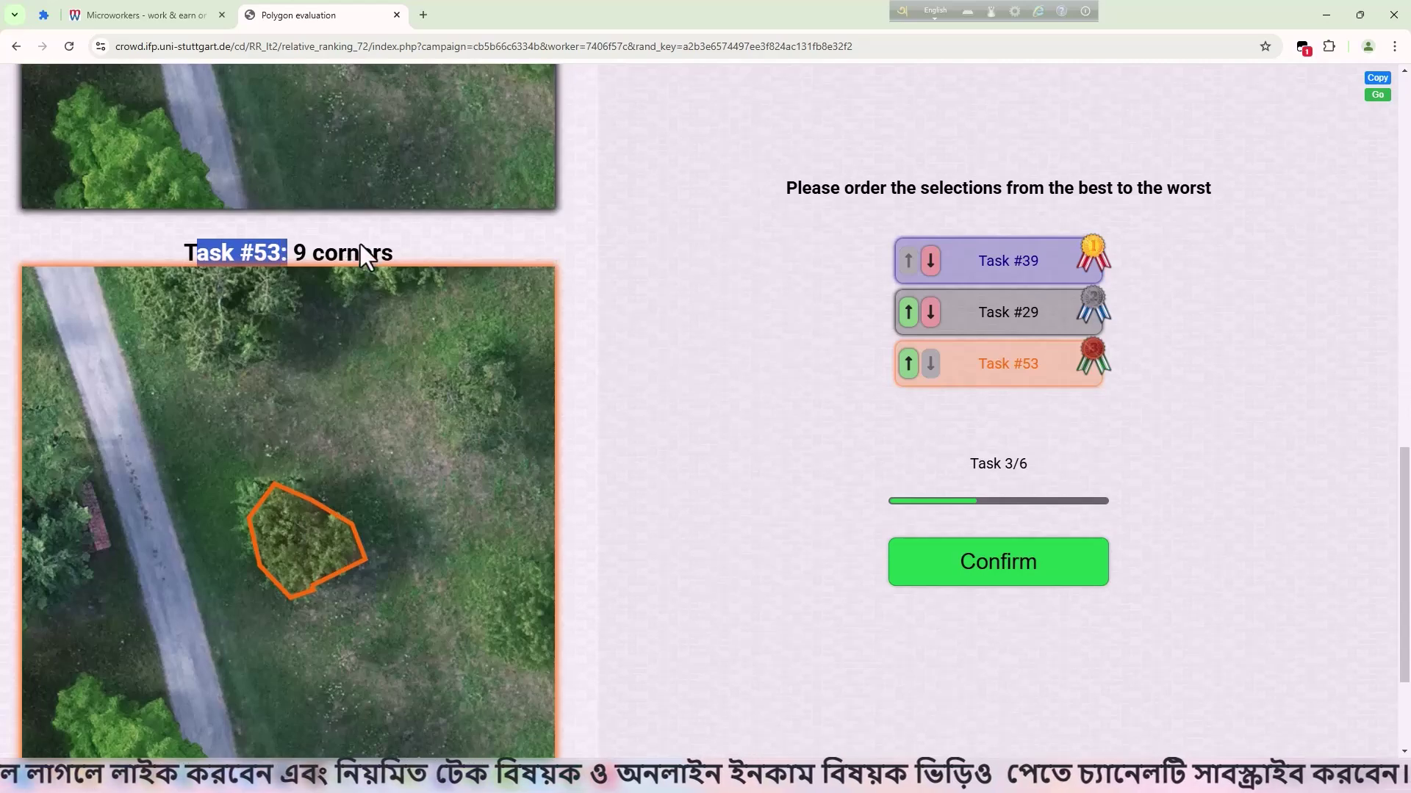
{"action": "scroll", "coordinate": [360, 244], "scroll_direction": "up", "scroll_amount": 14}
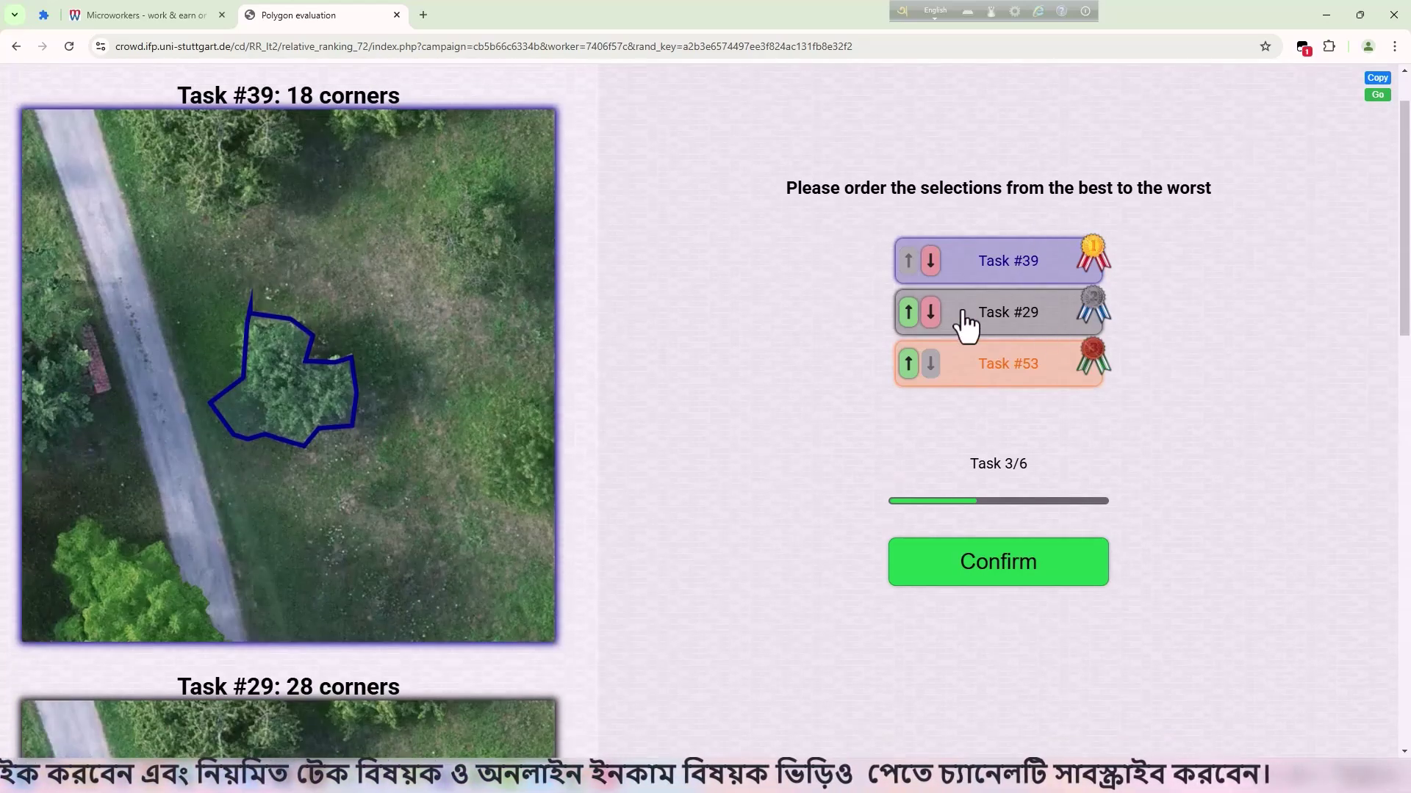
{"action": "left_click", "coordinate": [908, 312]}
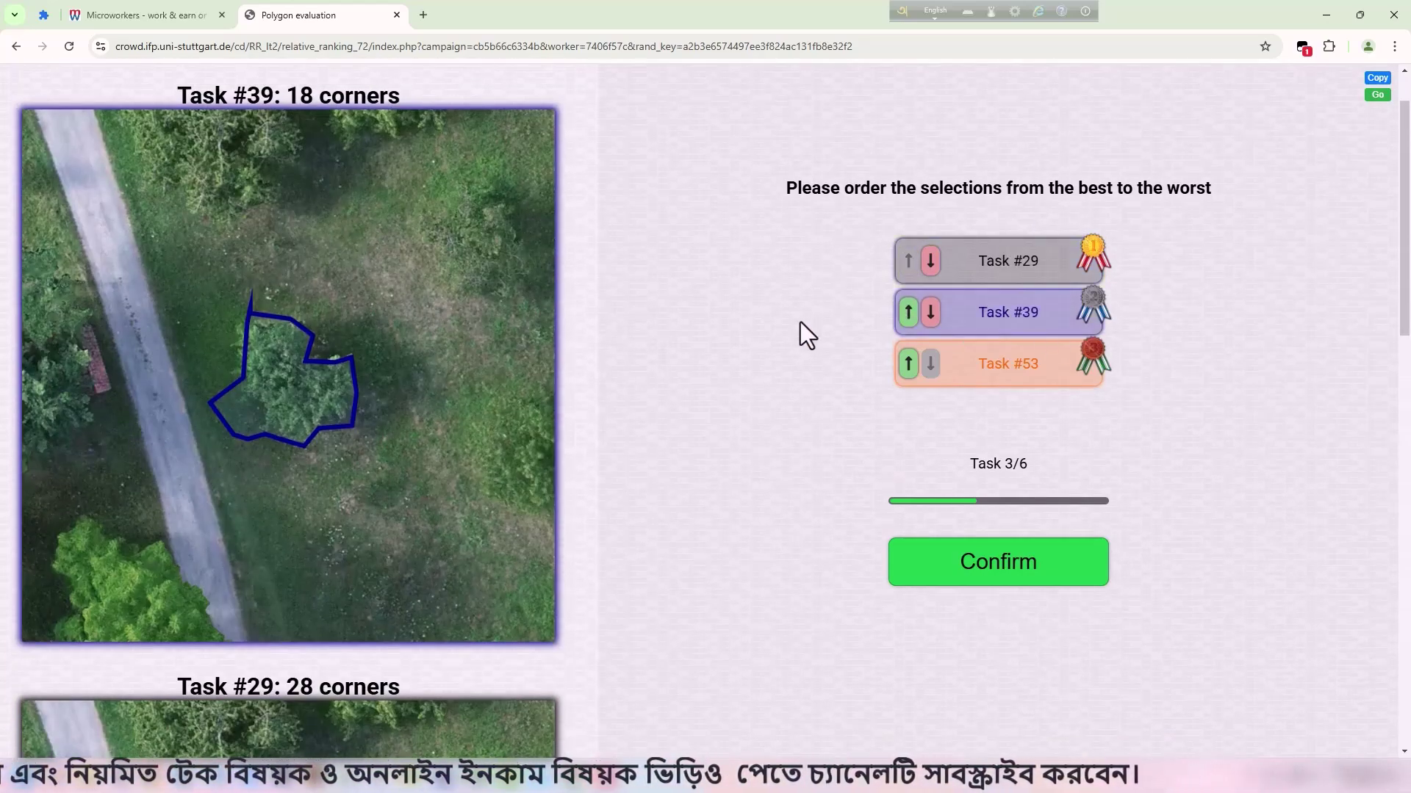
{"action": "left_click", "coordinate": [909, 363]}
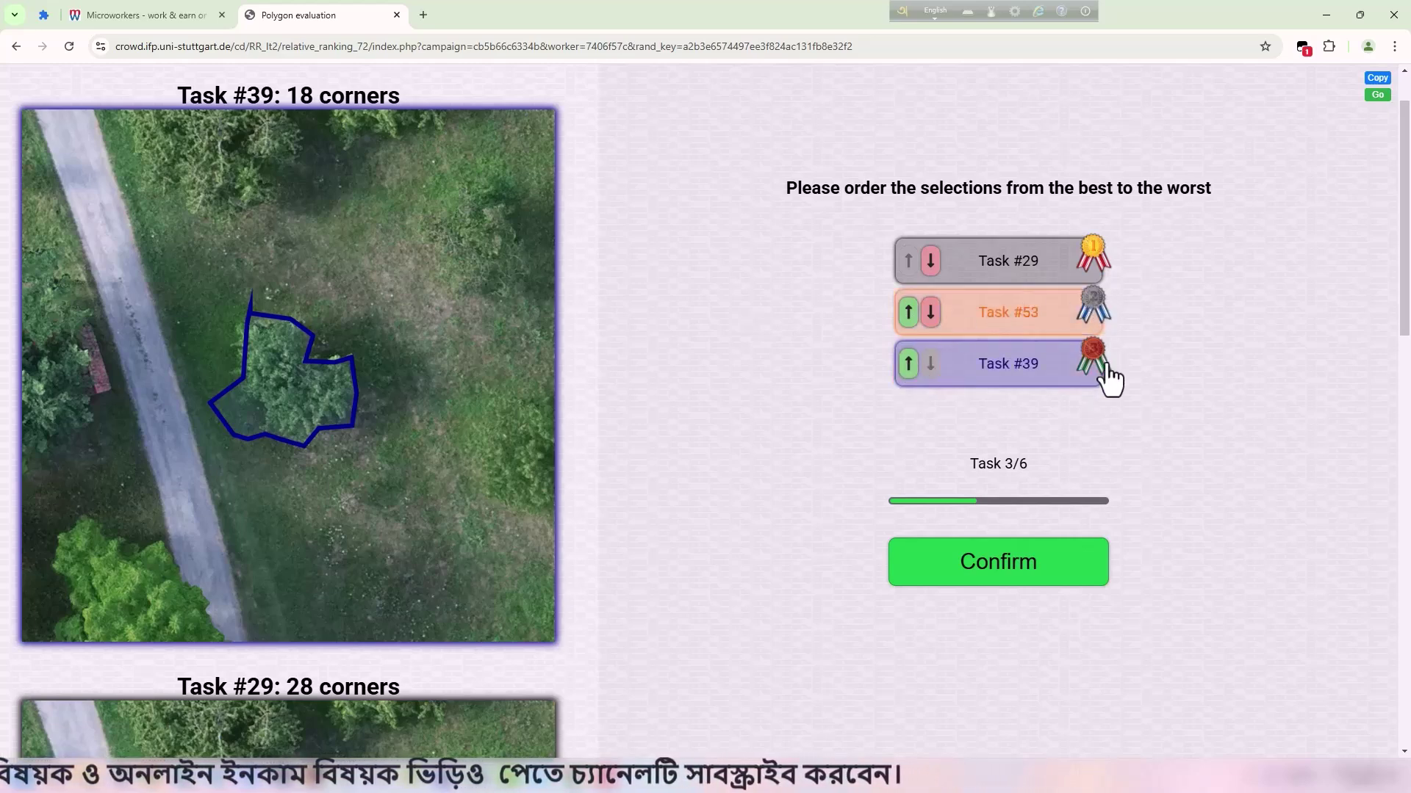
{"action": "scroll", "coordinate": [477, 408], "scroll_direction": "down", "scroll_amount": 4}
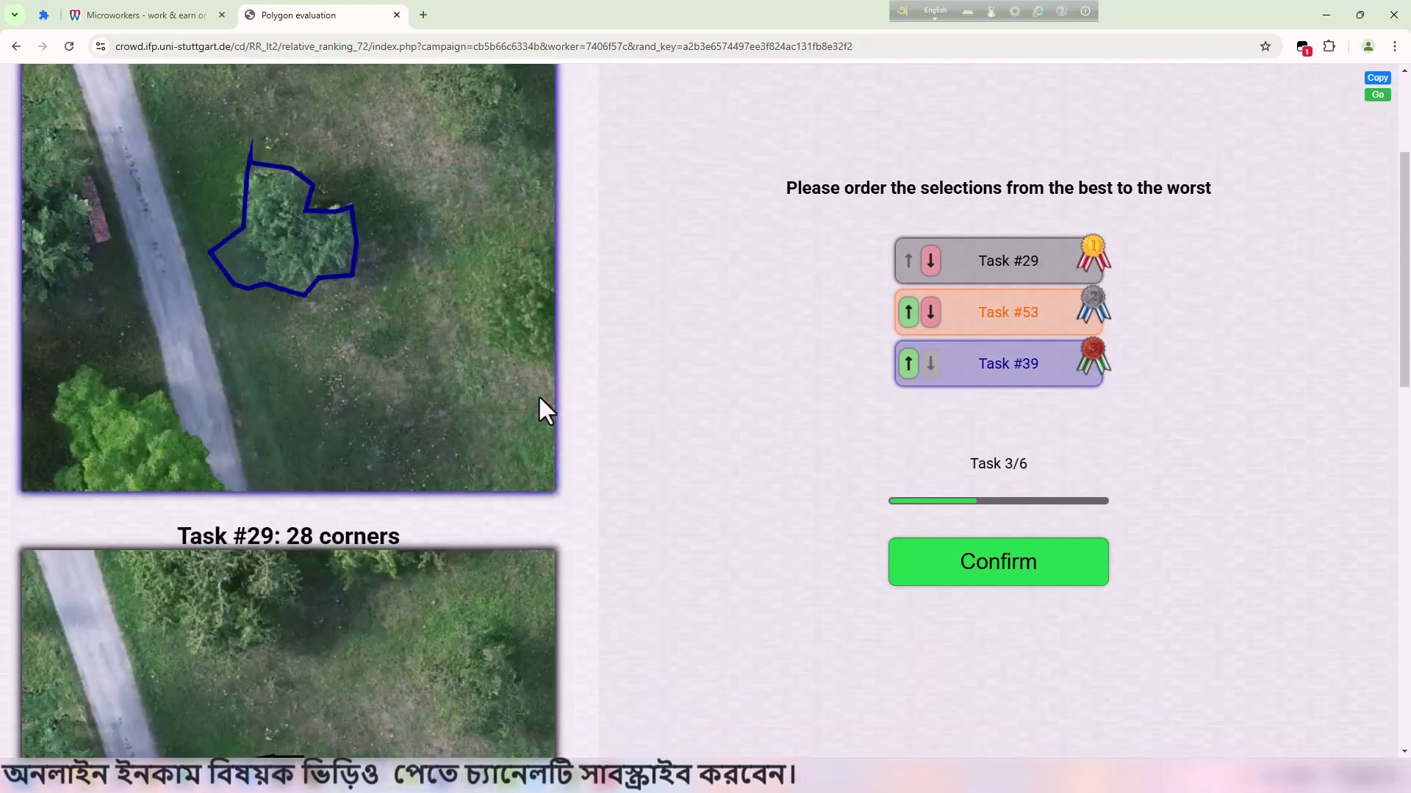
{"action": "scroll", "coordinate": [544, 409], "scroll_direction": "up", "scroll_amount": 5}
Confirm the Task 3/6 ranking and view Task #11 in the new set 4.
{"action": "left_click", "coordinate": [1007, 584]}
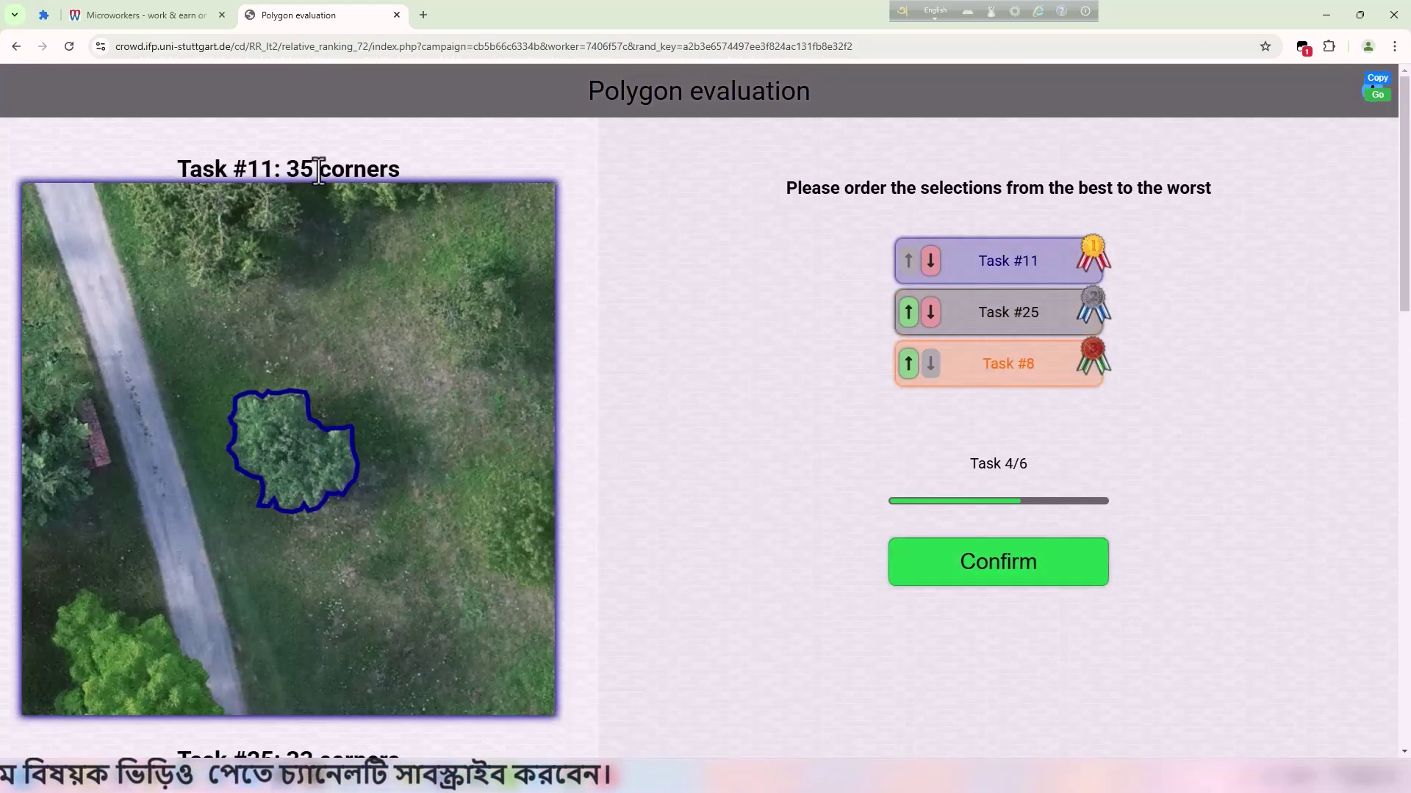
{"action": "scroll", "coordinate": [429, 262], "scroll_direction": "down", "scroll_amount": 10}
{"action": "scroll", "coordinate": [438, 285], "scroll_direction": "down", "scroll_amount": 3}
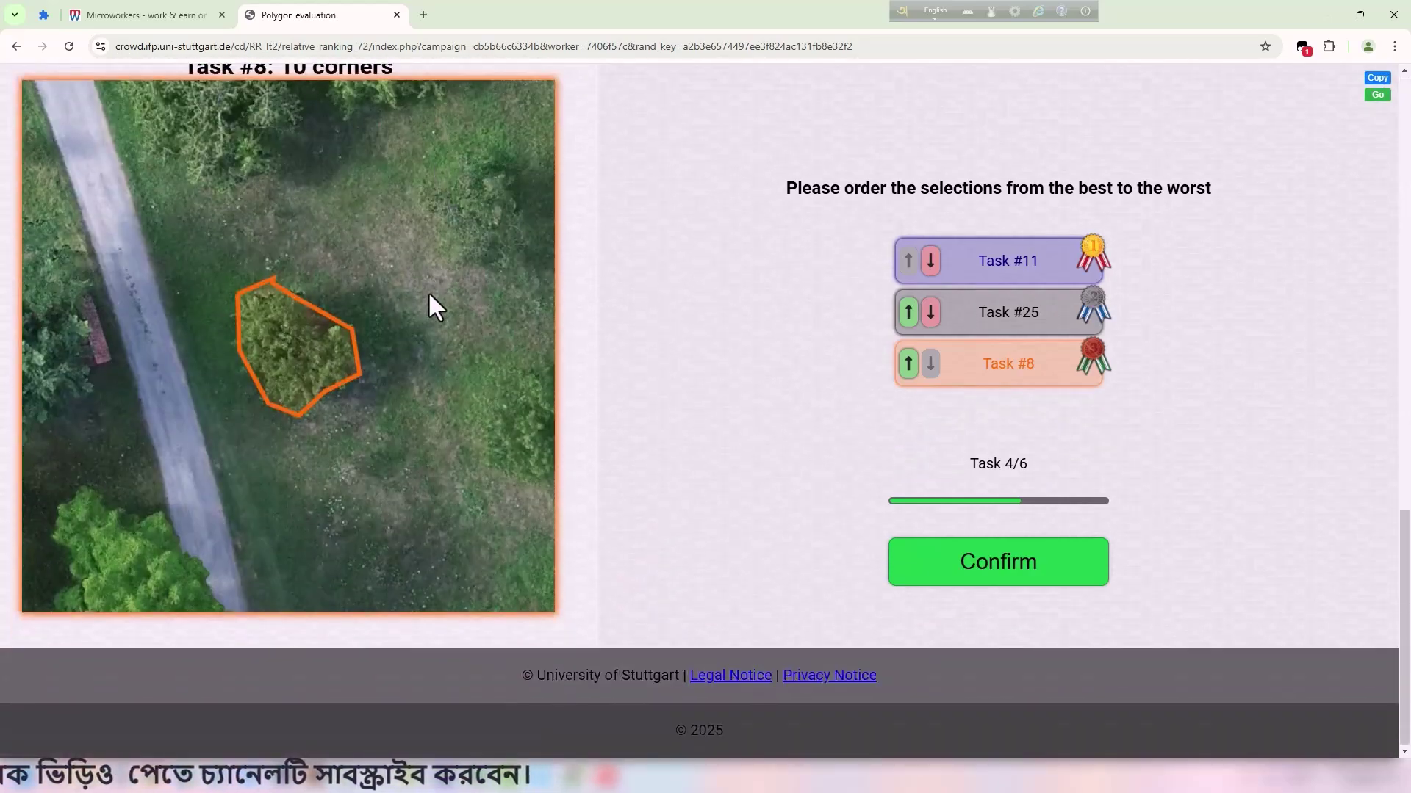
{"action": "scroll", "coordinate": [430, 294], "scroll_direction": "up", "scroll_amount": 8}
{"action": "scroll", "coordinate": [431, 294], "scroll_direction": "up", "scroll_amount": 3}
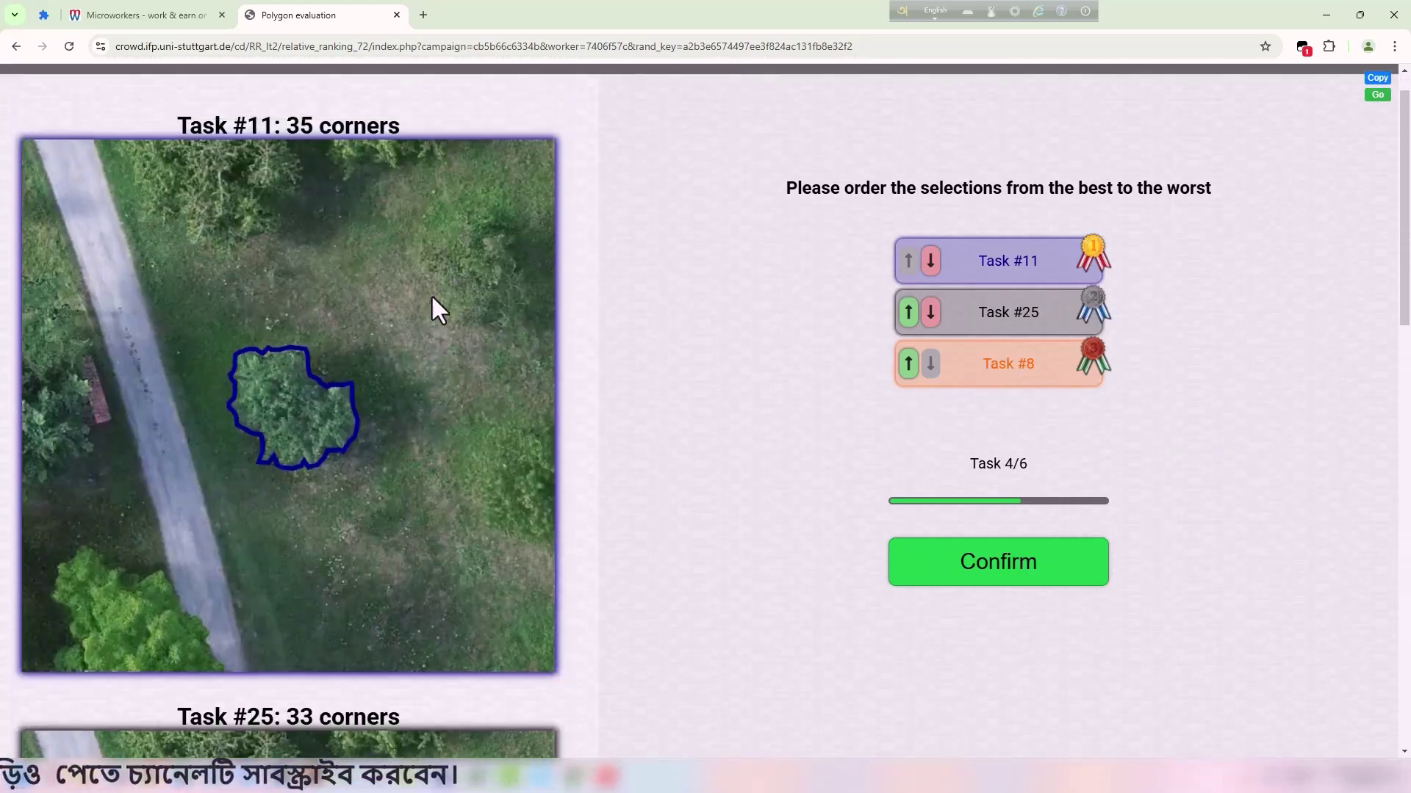
{"action": "left_click_drag", "start_coordinate": [189, 168], "coordinate": [413, 165]}
{"action": "left_click", "coordinate": [415, 173]}
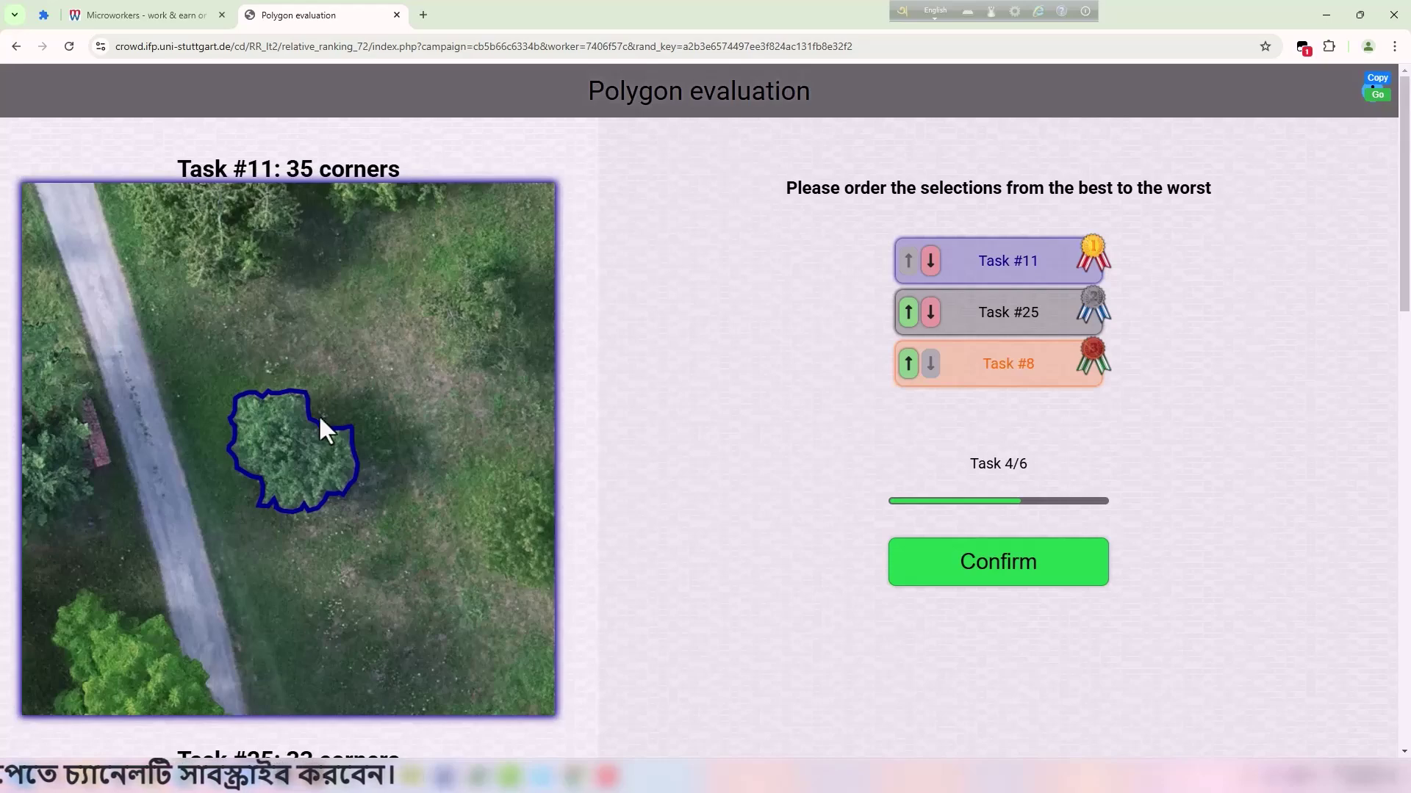
Compare outlines #11, #25 and #8, with 35, 33 and 10 corners.
{"action": "scroll", "coordinate": [460, 383], "scroll_direction": "down", "scroll_amount": 15}
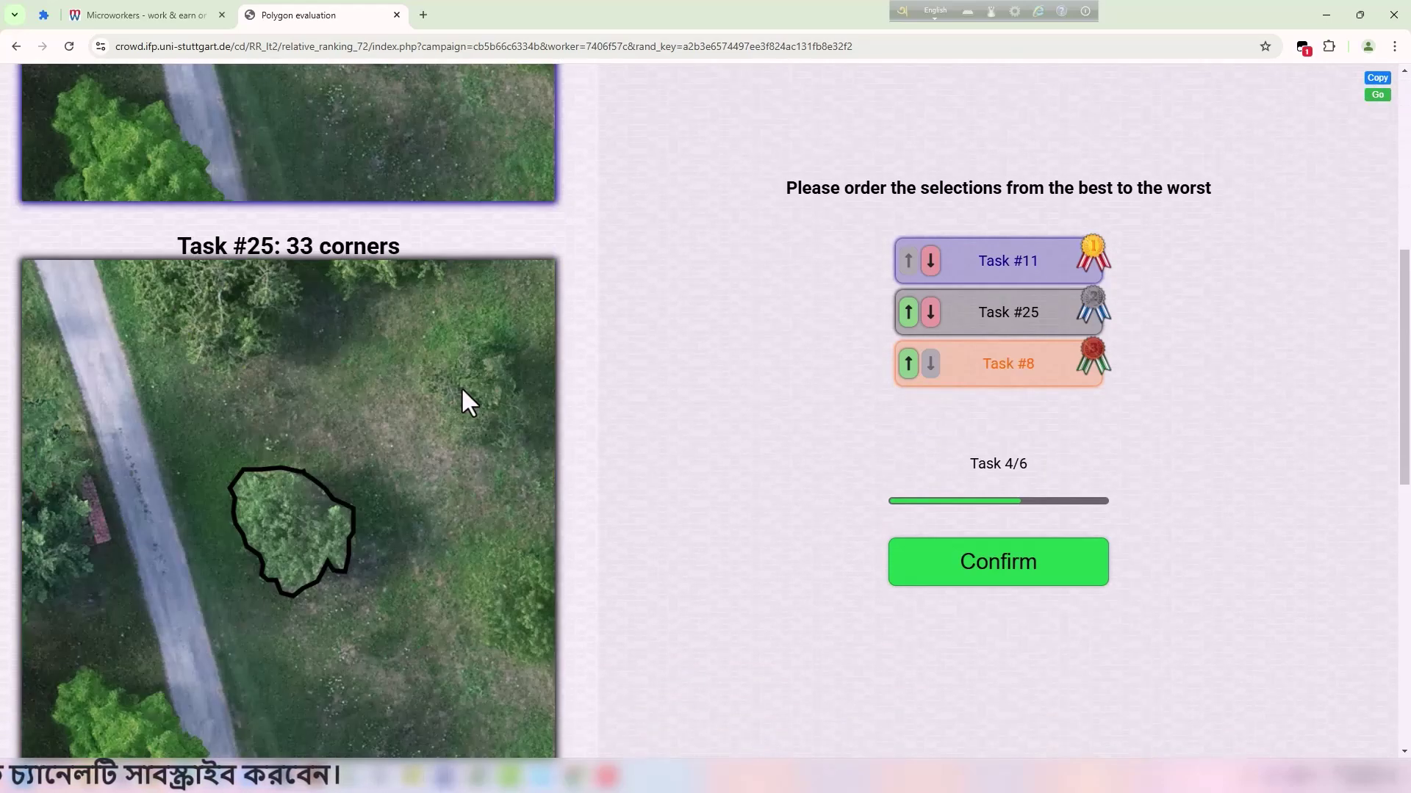
{"action": "scroll", "coordinate": [345, 386], "scroll_direction": "up", "scroll_amount": 11}
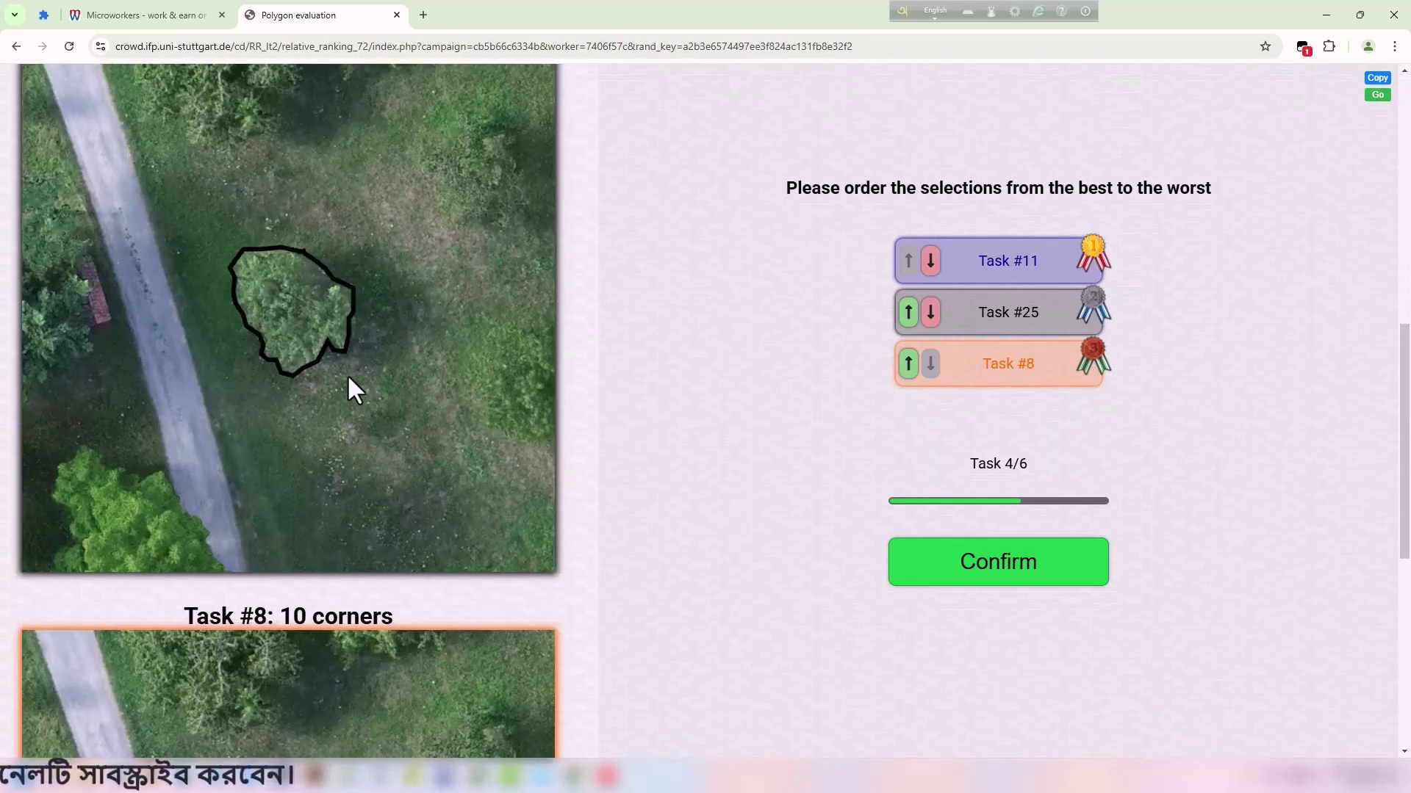
{"action": "scroll", "coordinate": [346, 420], "scroll_direction": "down", "scroll_amount": 3}
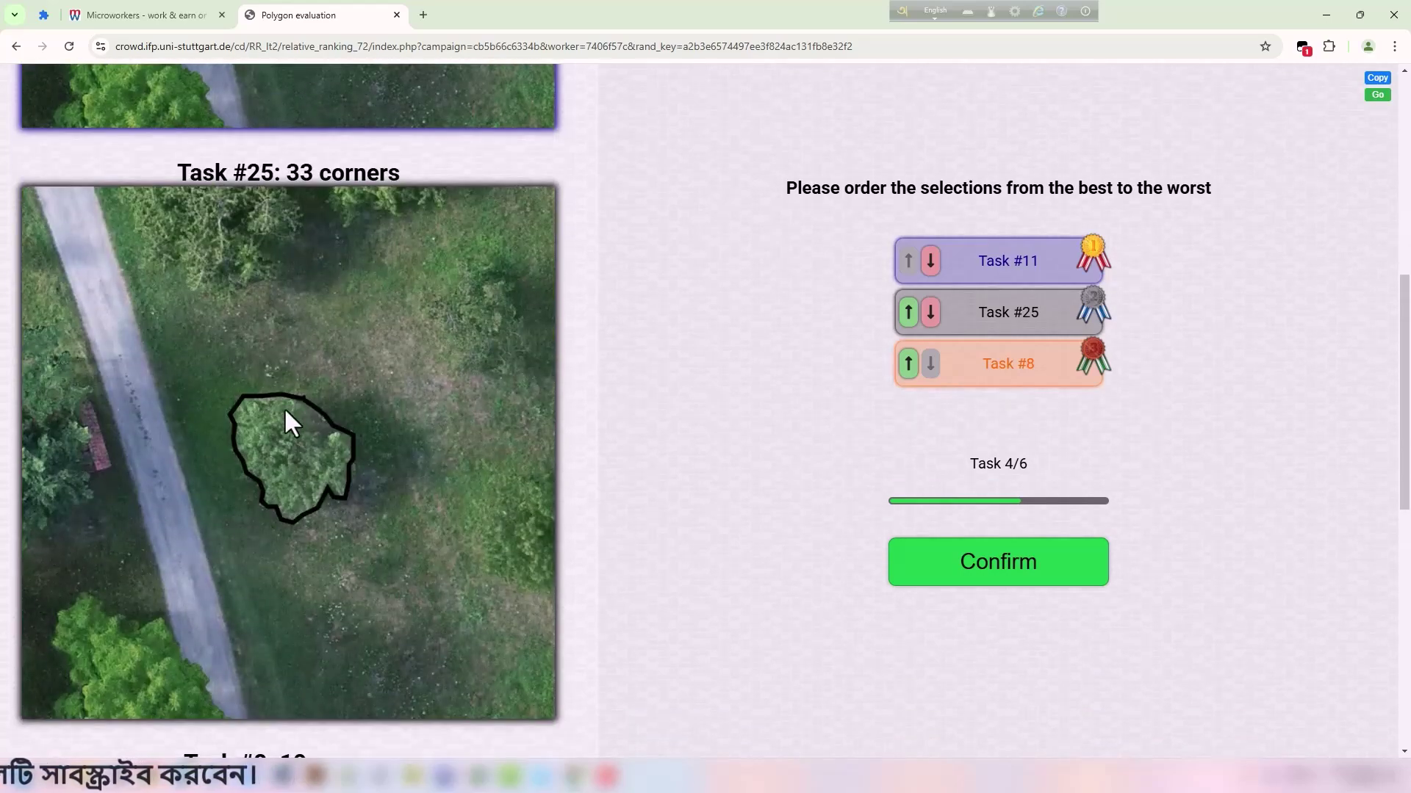
{"action": "scroll", "coordinate": [355, 440], "scroll_direction": "down", "scroll_amount": 7}
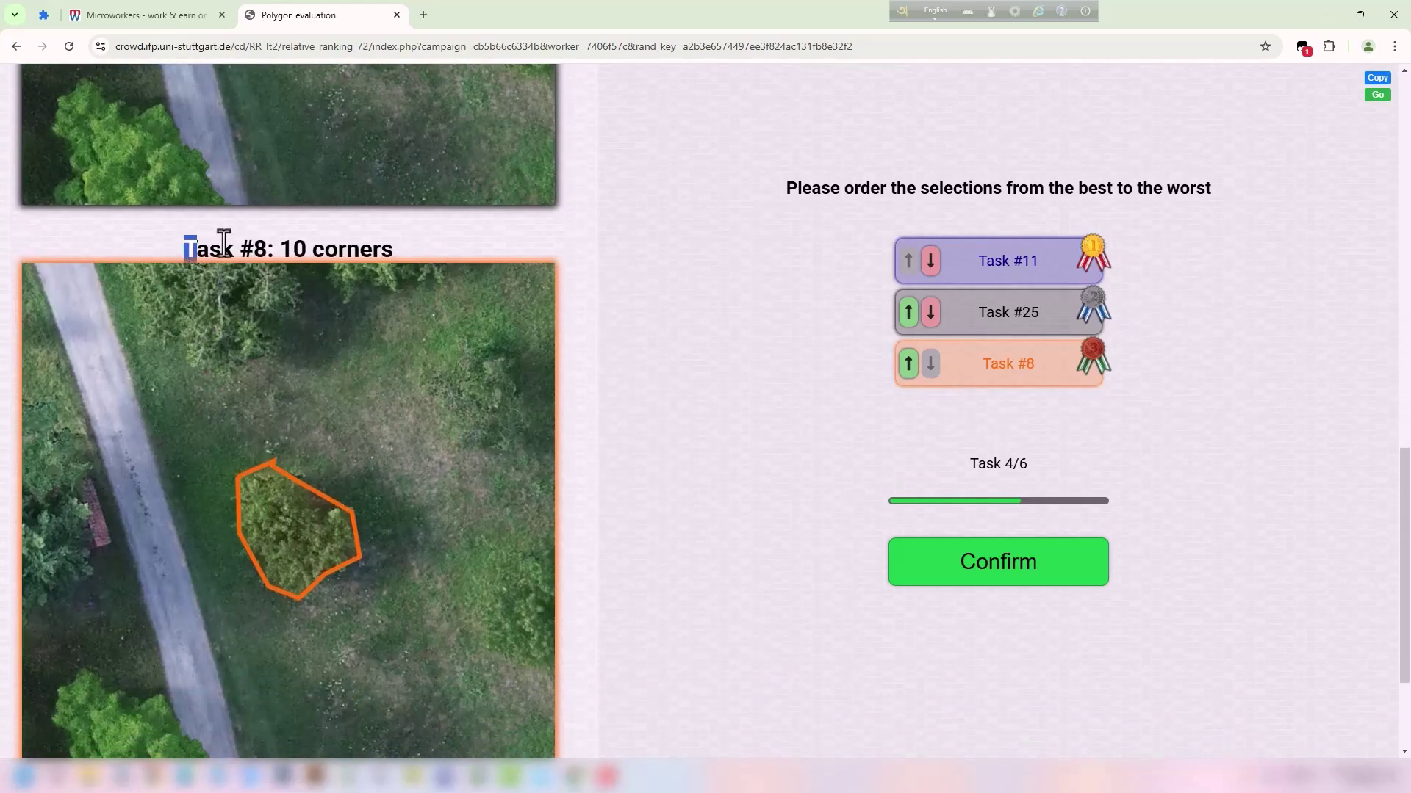
{"action": "scroll", "coordinate": [328, 236], "scroll_direction": "up", "scroll_amount": 12}
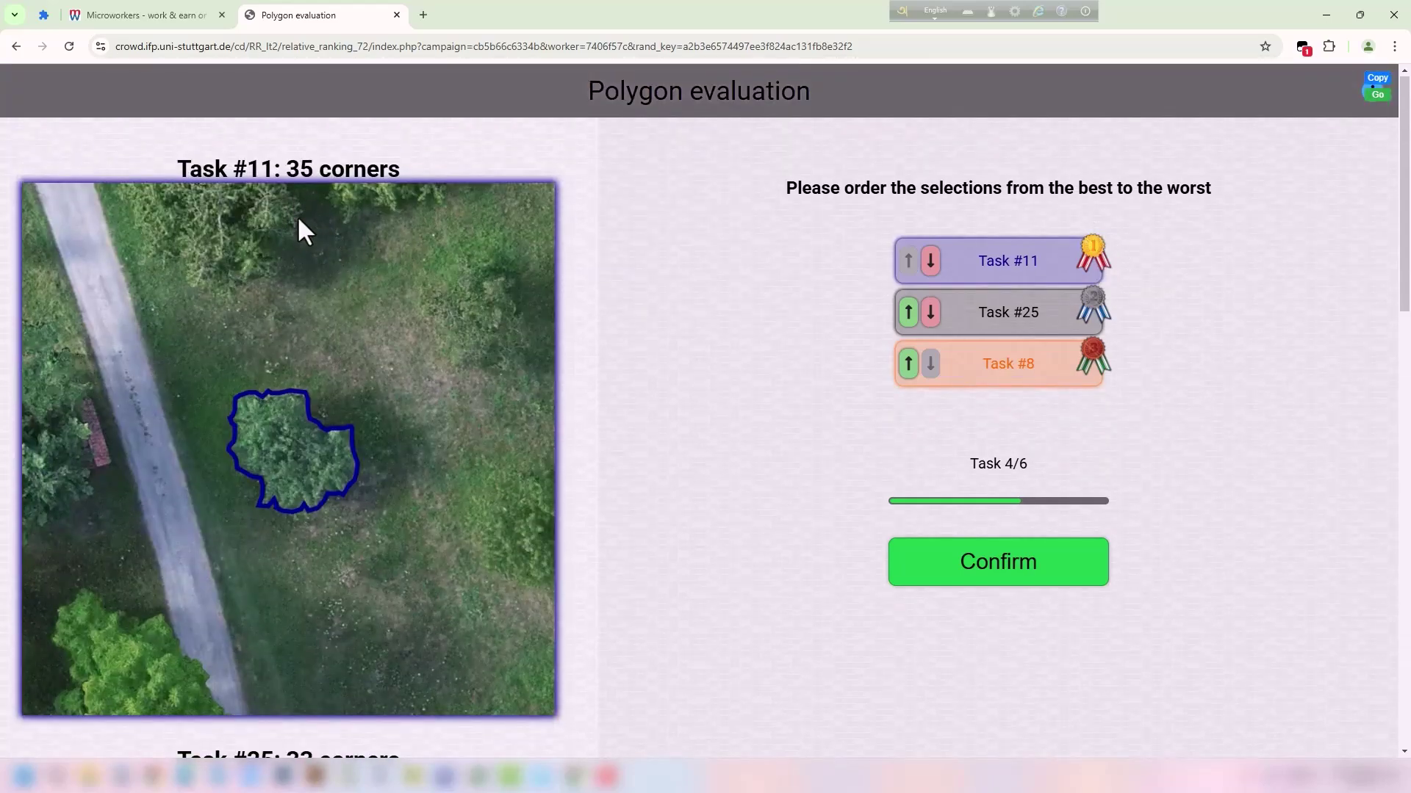
{"action": "scroll", "coordinate": [271, 199], "scroll_direction": "down", "scroll_amount": 13}
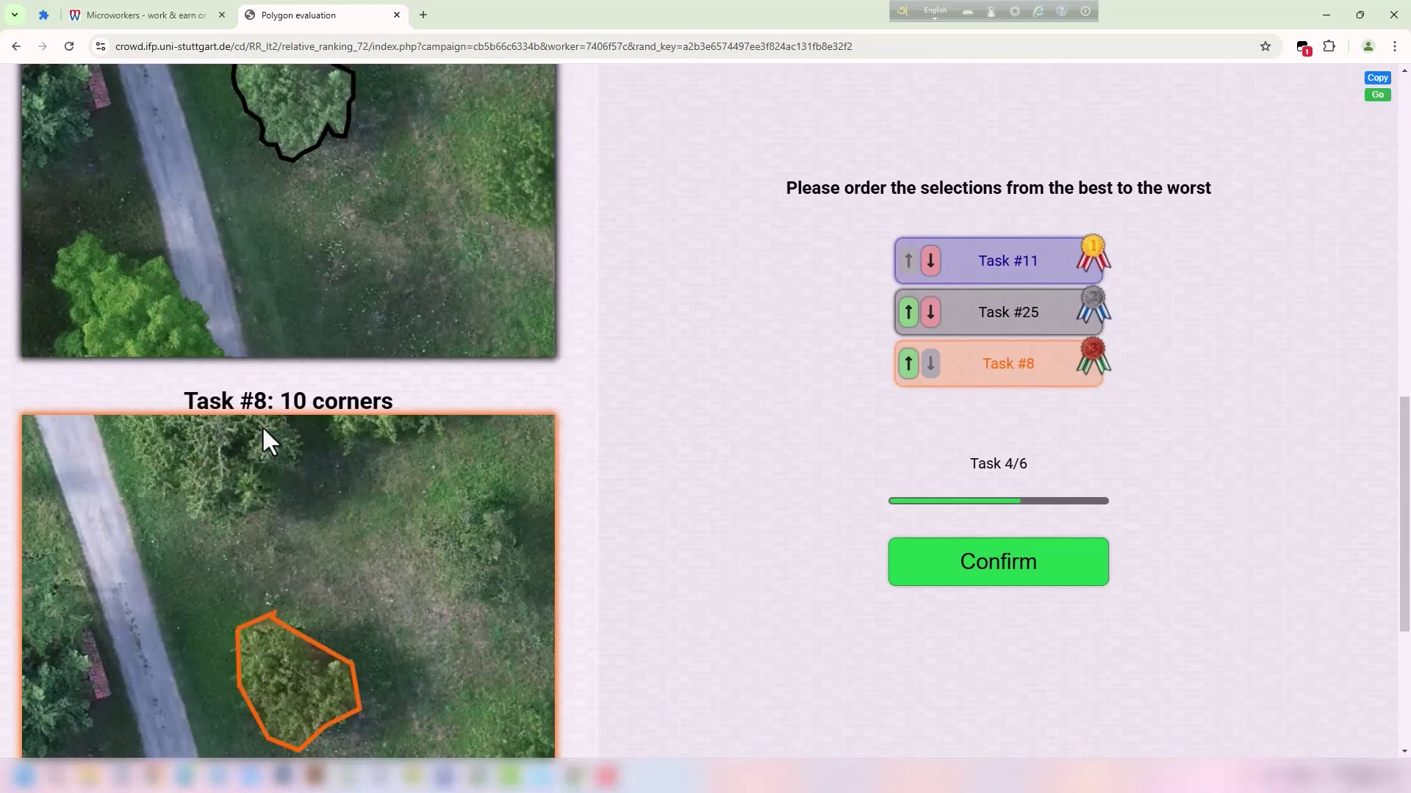
{"action": "double_click", "coordinate": [242, 389]}
{"action": "left_click", "coordinate": [592, 403]}
{"action": "scroll", "coordinate": [592, 403], "scroll_direction": "up", "scroll_amount": 3}
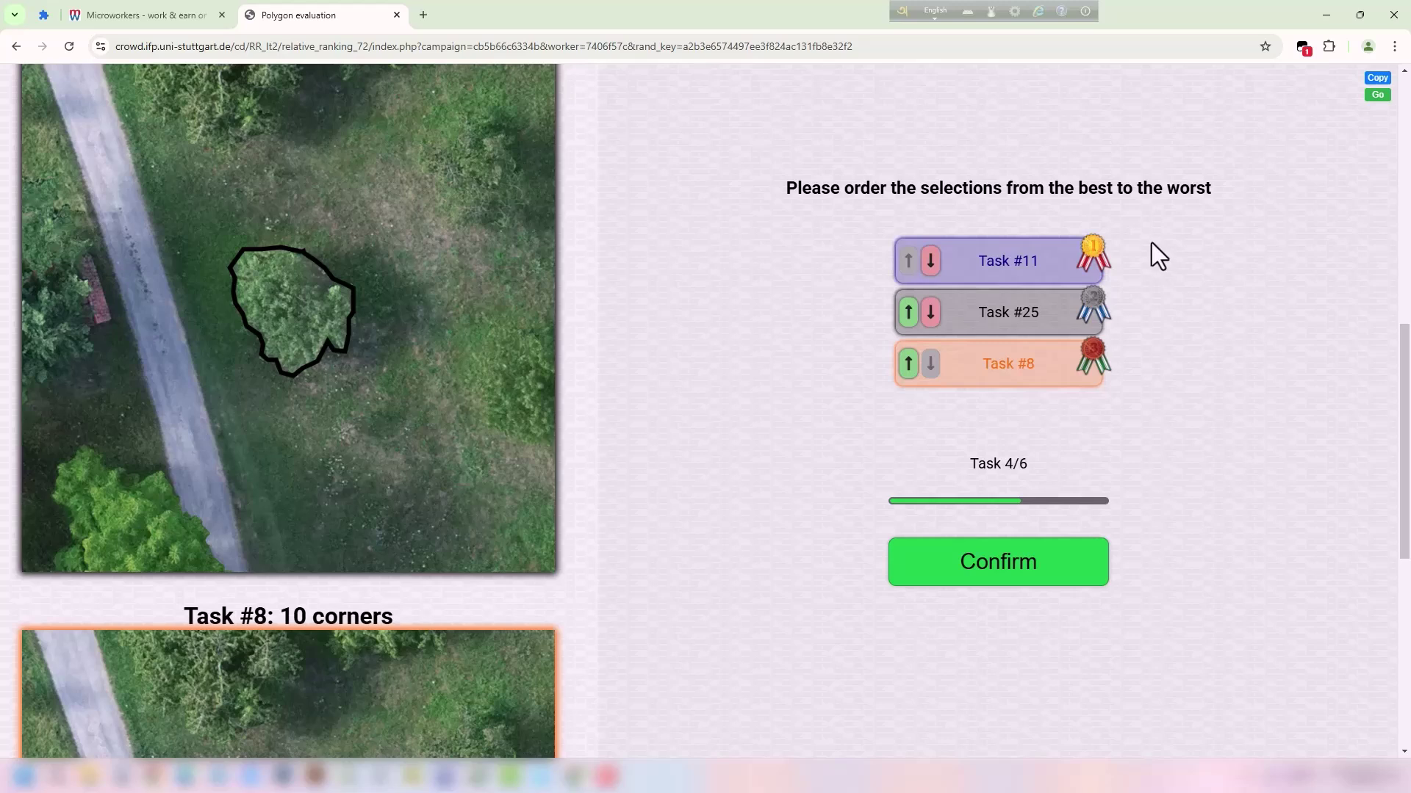
{"action": "left_click", "coordinate": [1025, 562]}
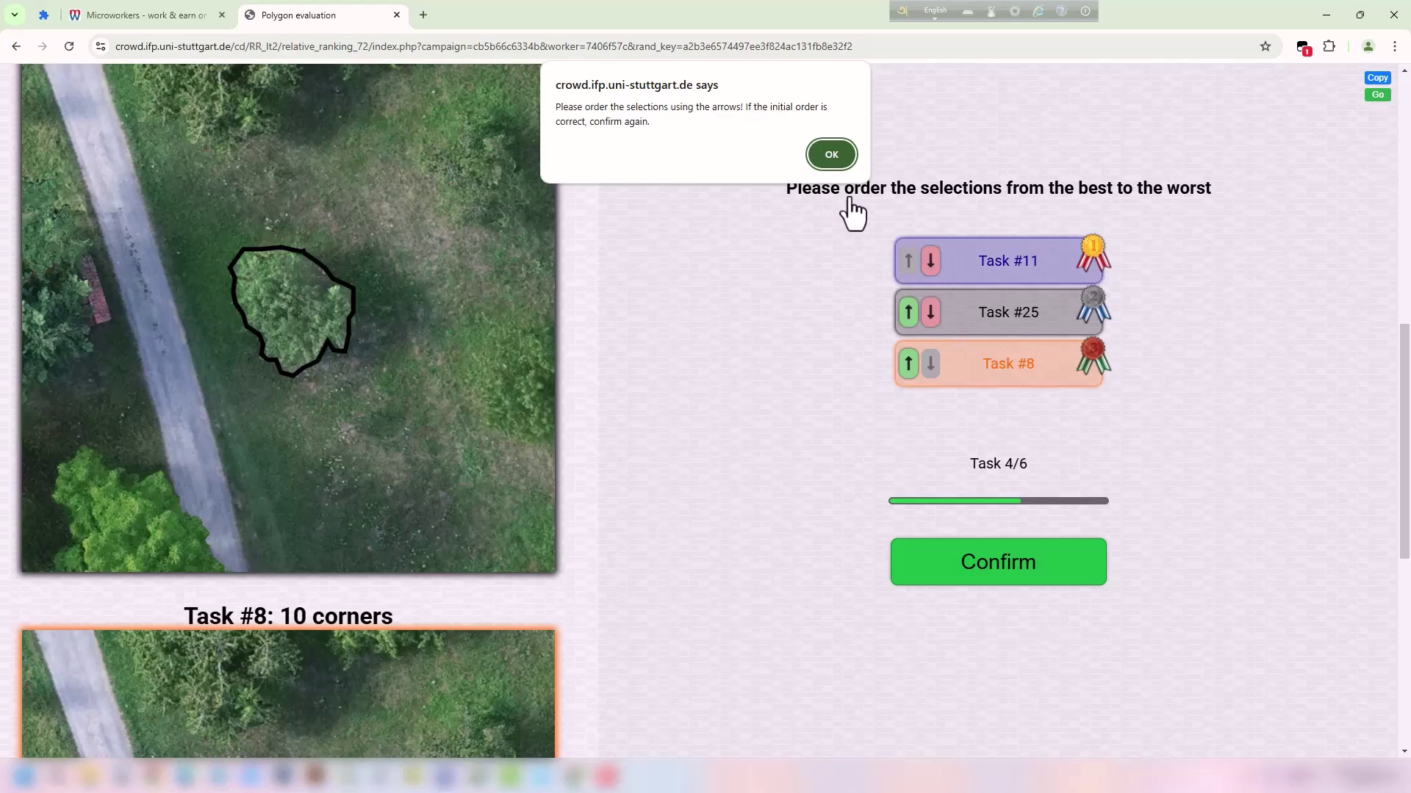
{"action": "left_click", "coordinate": [831, 156]}
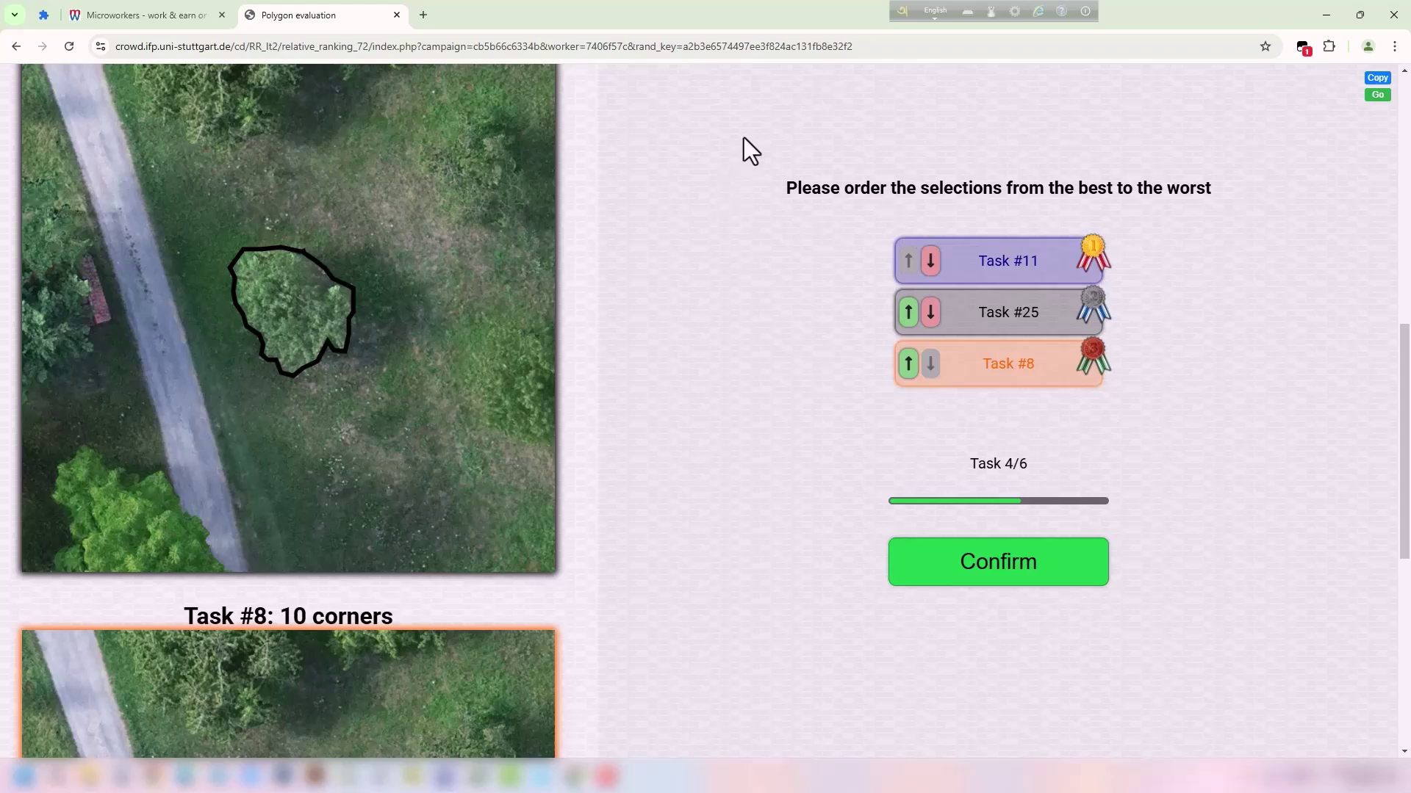
Submit the fourth ranking unchanged to load Task 5/6.
{"action": "left_click", "coordinate": [999, 569]}
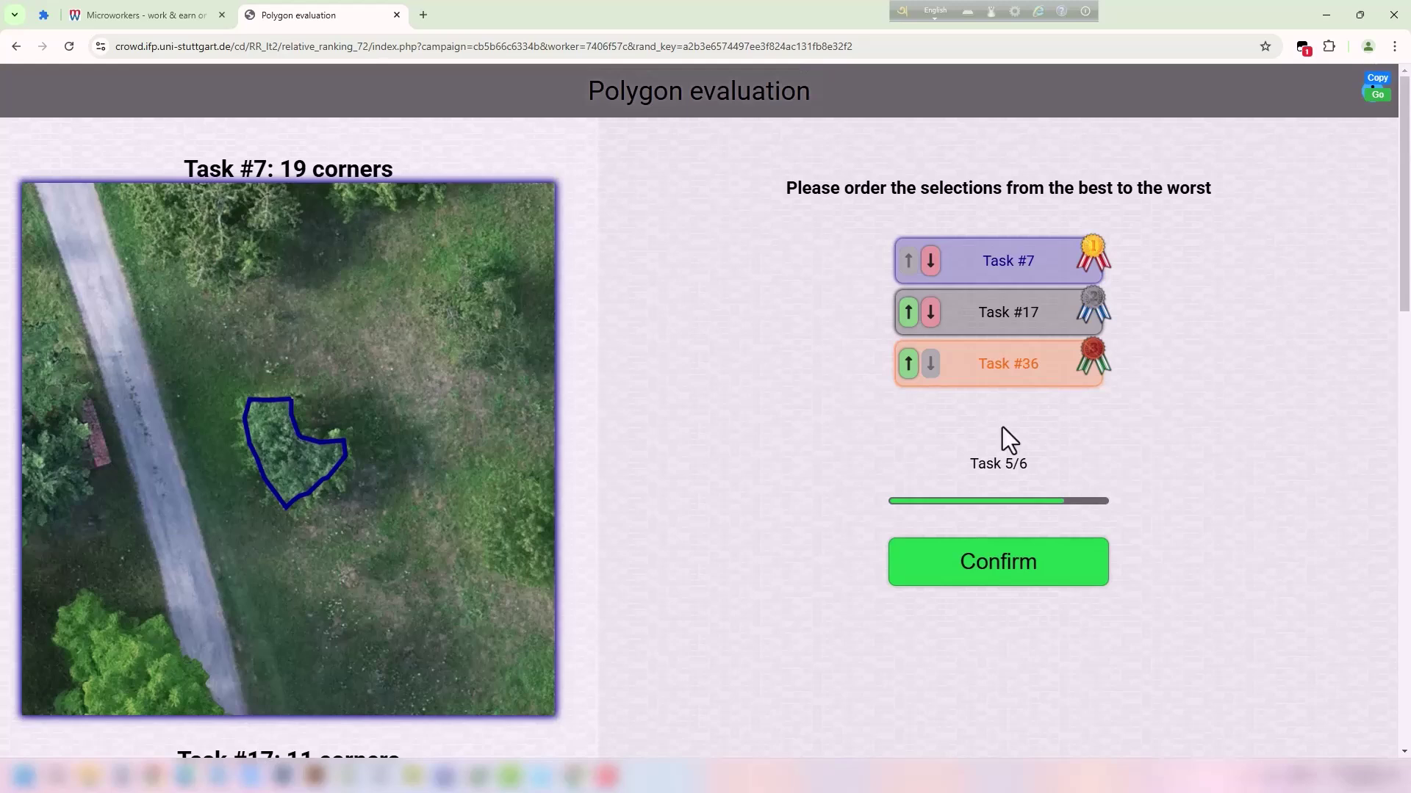
{"action": "left_click", "coordinate": [974, 467]}
{"action": "left_click", "coordinate": [1059, 458]}
Compare the Task 5/6 tree outlines of #17, #36 and #7.
{"action": "scroll", "coordinate": [317, 363], "scroll_direction": "down", "scroll_amount": 15}
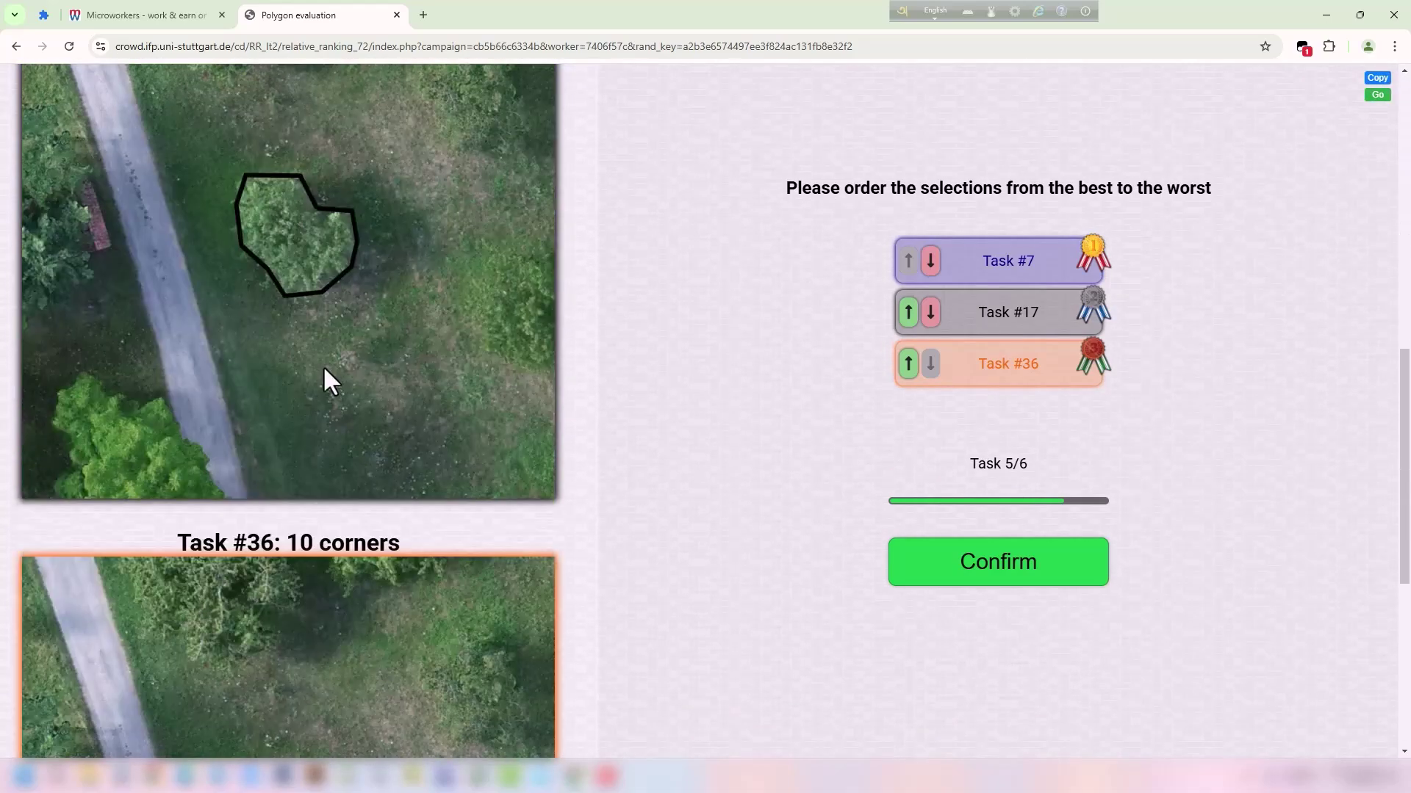
{"action": "scroll", "coordinate": [333, 376], "scroll_direction": "up", "scroll_amount": 1}
{"action": "scroll", "coordinate": [384, 403], "scroll_direction": "up", "scroll_amount": 7}
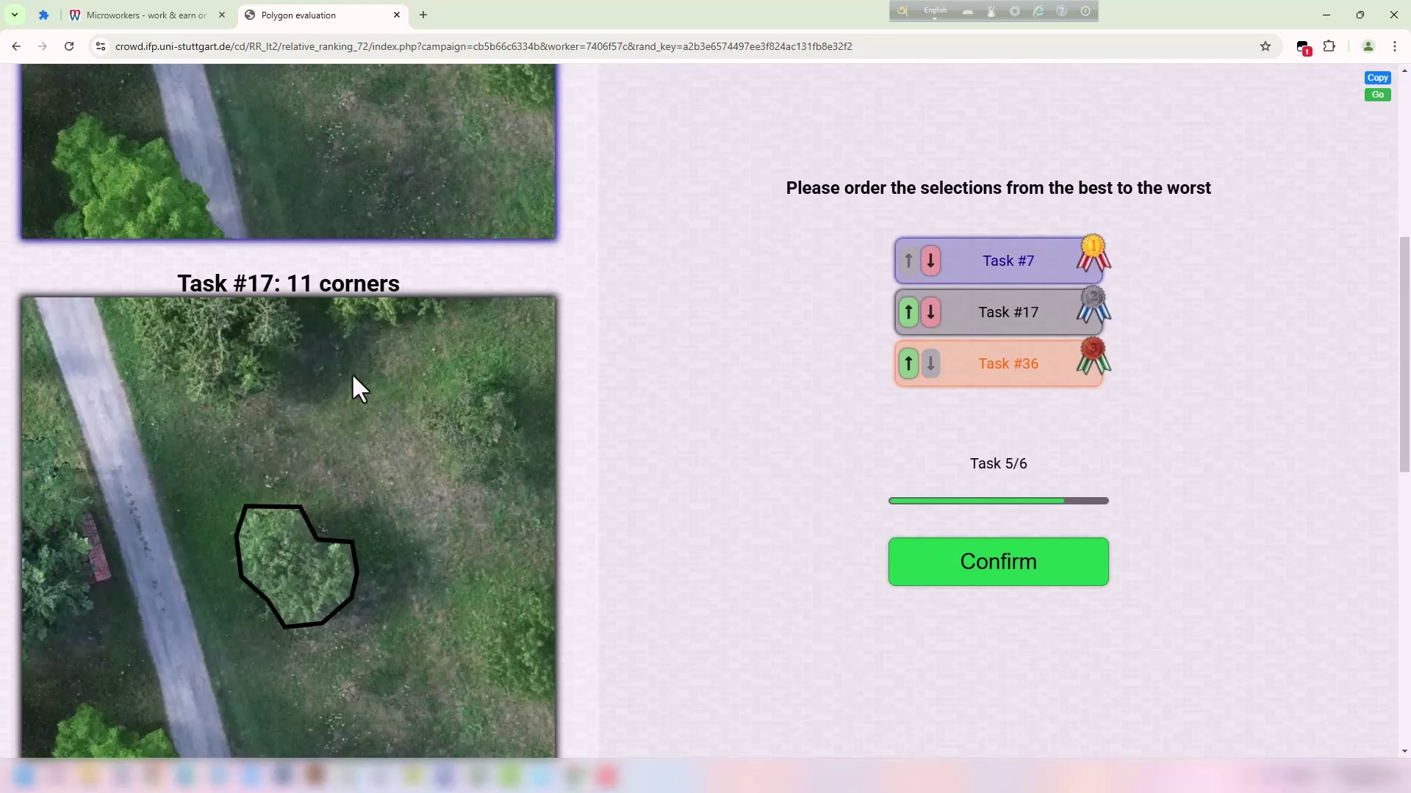
{"action": "left_click_drag", "start_coordinate": [195, 285], "coordinate": [283, 285]}
{"action": "left_click", "coordinate": [380, 290]}
{"action": "scroll", "coordinate": [379, 289], "scroll_direction": "up", "scroll_amount": 6}
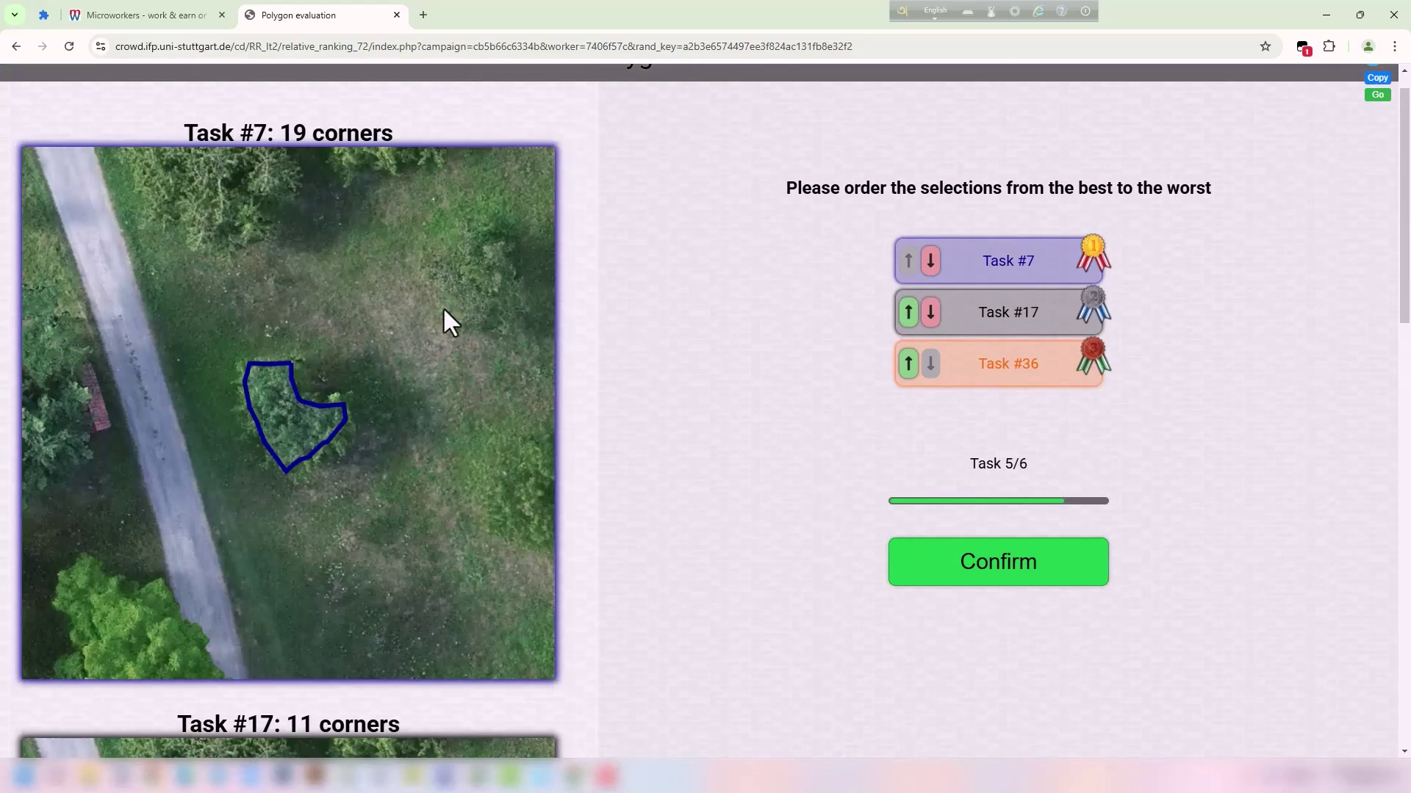
{"action": "scroll", "coordinate": [365, 292], "scroll_direction": "down", "scroll_amount": 12}
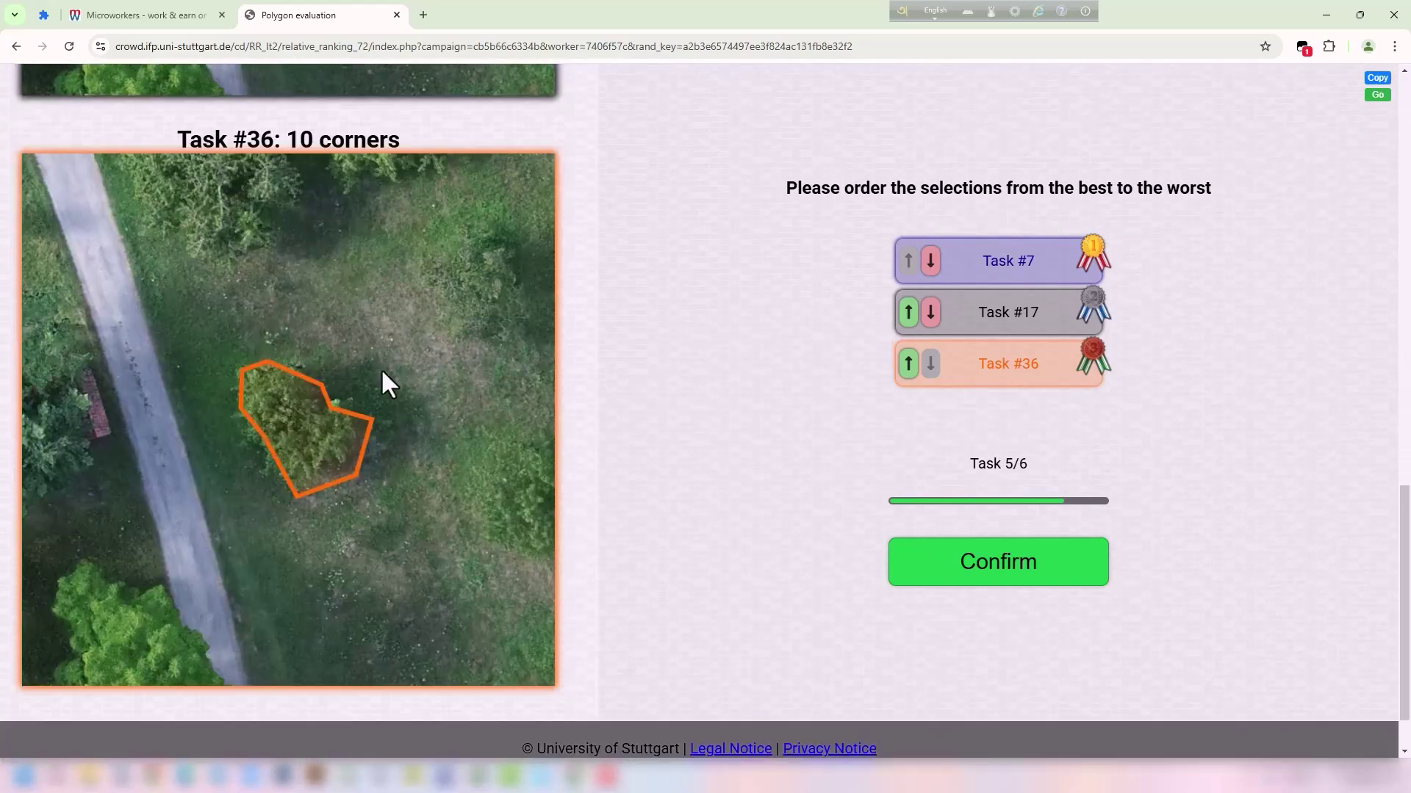
{"action": "scroll", "coordinate": [368, 375], "scroll_direction": "up", "scroll_amount": 2}
{"action": "left_click_drag", "start_coordinate": [253, 286], "coordinate": [302, 286]}
{"action": "left_click", "coordinate": [348, 298]}
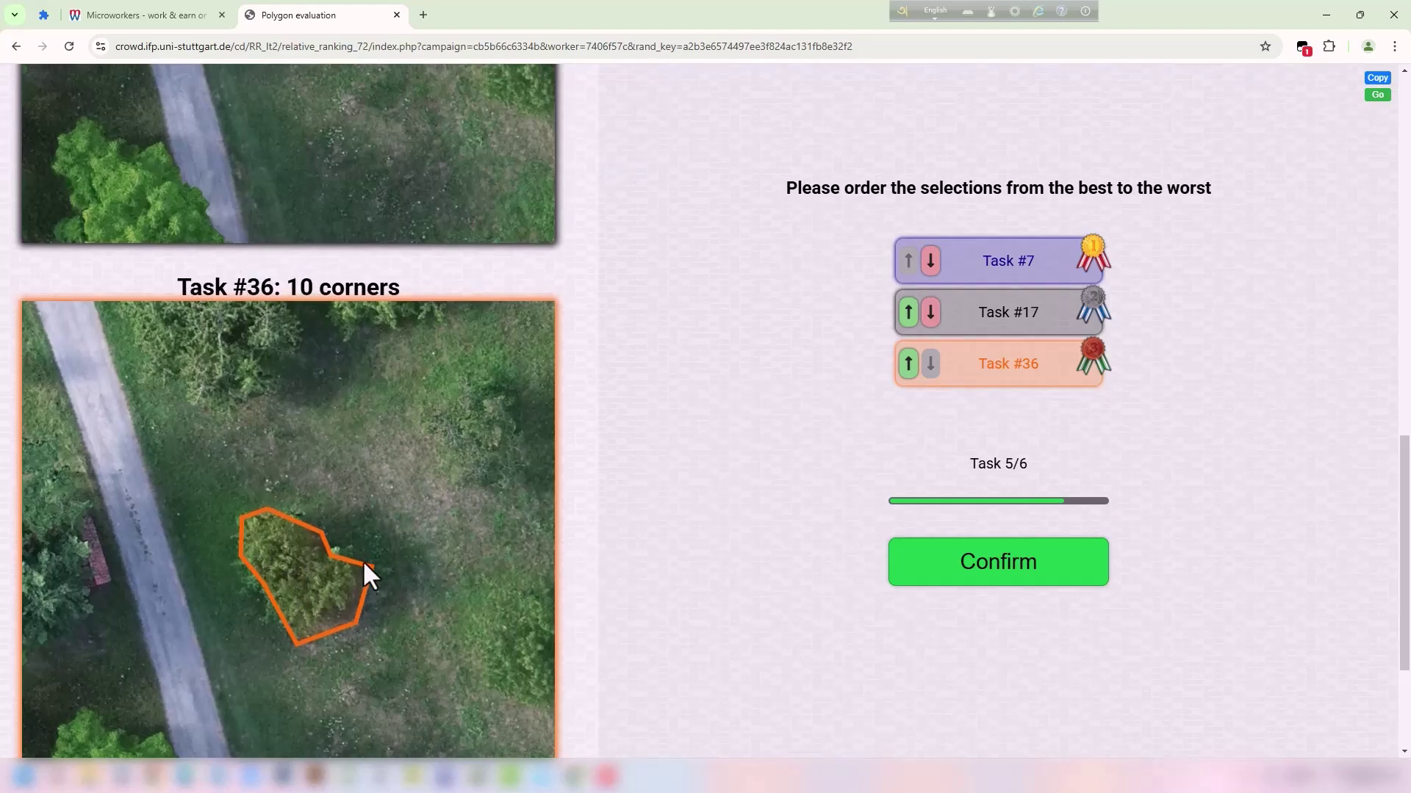
{"action": "scroll", "coordinate": [366, 580], "scroll_direction": "up", "scroll_amount": 14}
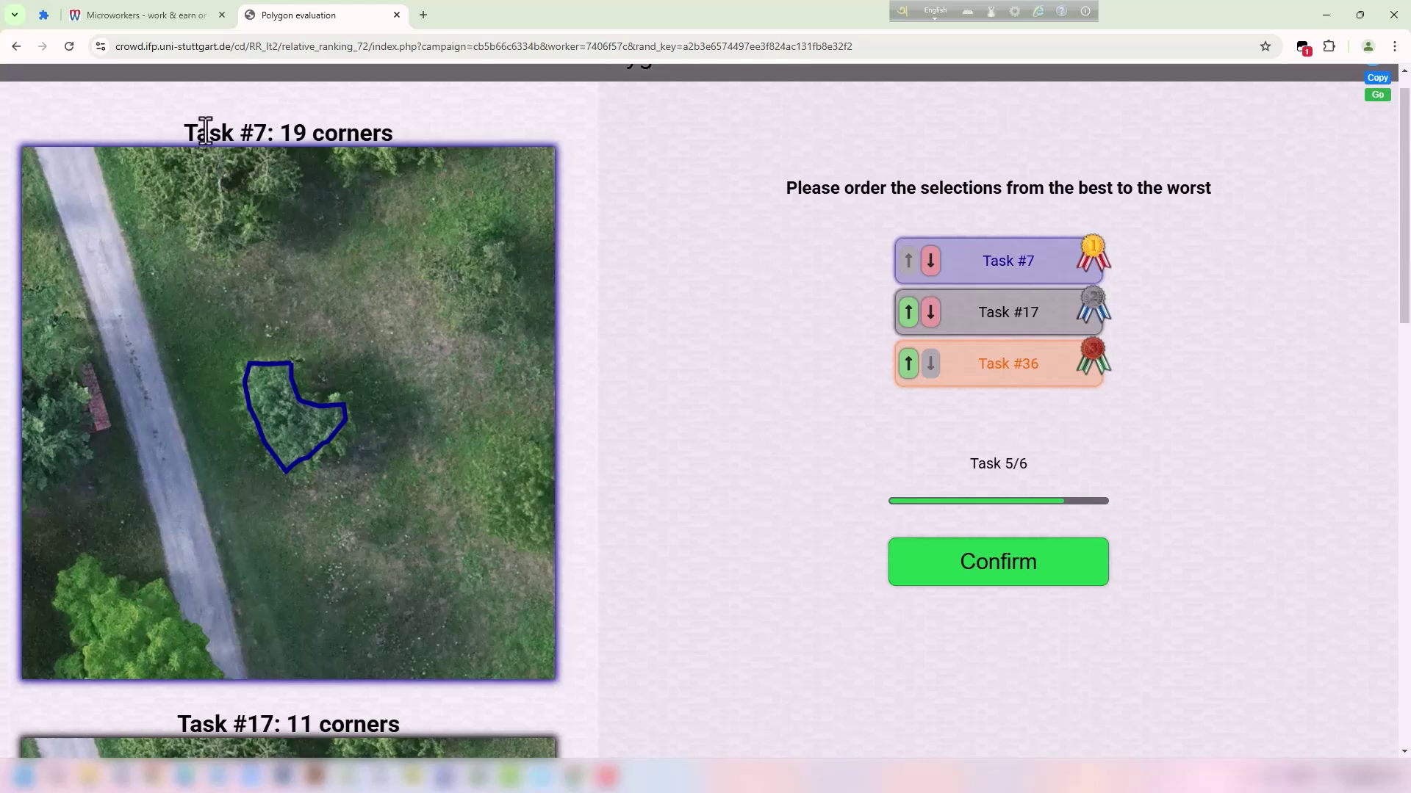
{"action": "left_click_drag", "start_coordinate": [207, 132], "coordinate": [333, 136]}
{"action": "left_click", "coordinate": [305, 399]}
{"action": "scroll", "coordinate": [308, 451], "scroll_direction": "down", "scroll_amount": 15}
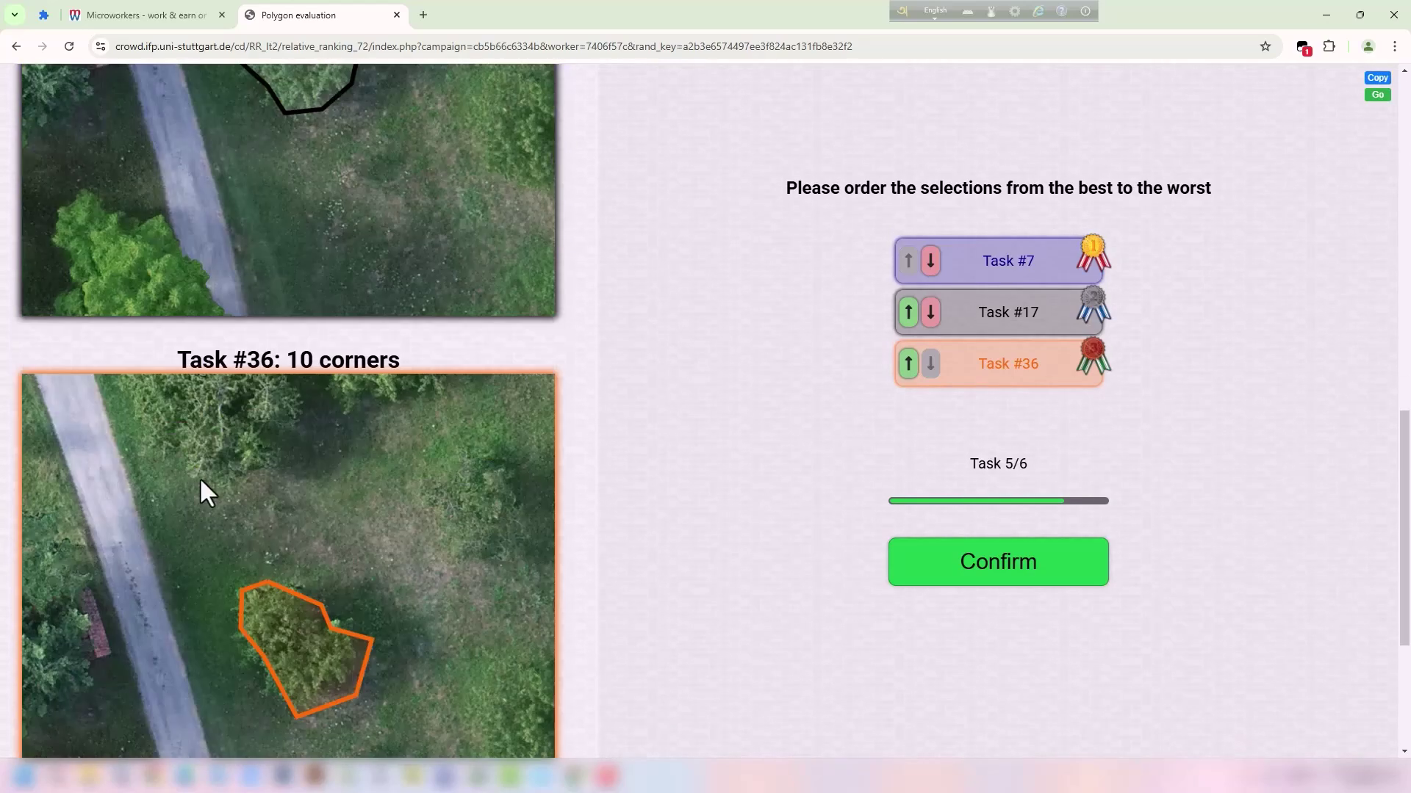
{"action": "scroll", "coordinate": [316, 477], "scroll_direction": "up", "scroll_amount": 14}
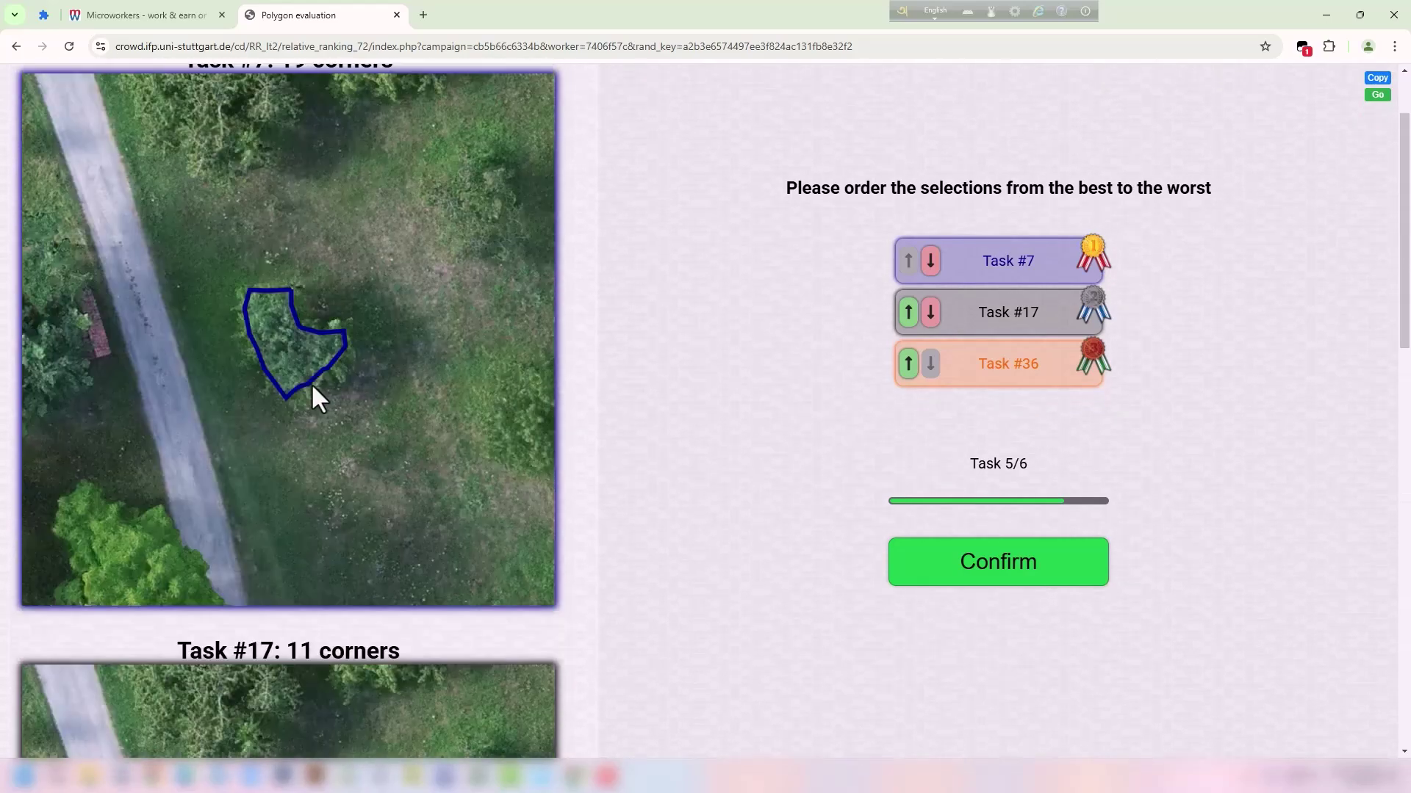
{"action": "scroll", "coordinate": [286, 290], "scroll_direction": "down", "scroll_amount": 4}
{"action": "left_click_drag", "start_coordinate": [227, 352], "coordinate": [325, 350]}
{"action": "left_click", "coordinate": [329, 361]}
{"action": "scroll", "coordinate": [329, 367], "scroll_direction": "up", "scroll_amount": 5}
{"action": "scroll", "coordinate": [490, 448], "scroll_direction": "down", "scroll_amount": 4}
Move Task #17 to first place and submit the #17, #7, #36 ranking.
{"action": "left_click", "coordinate": [909, 316]}
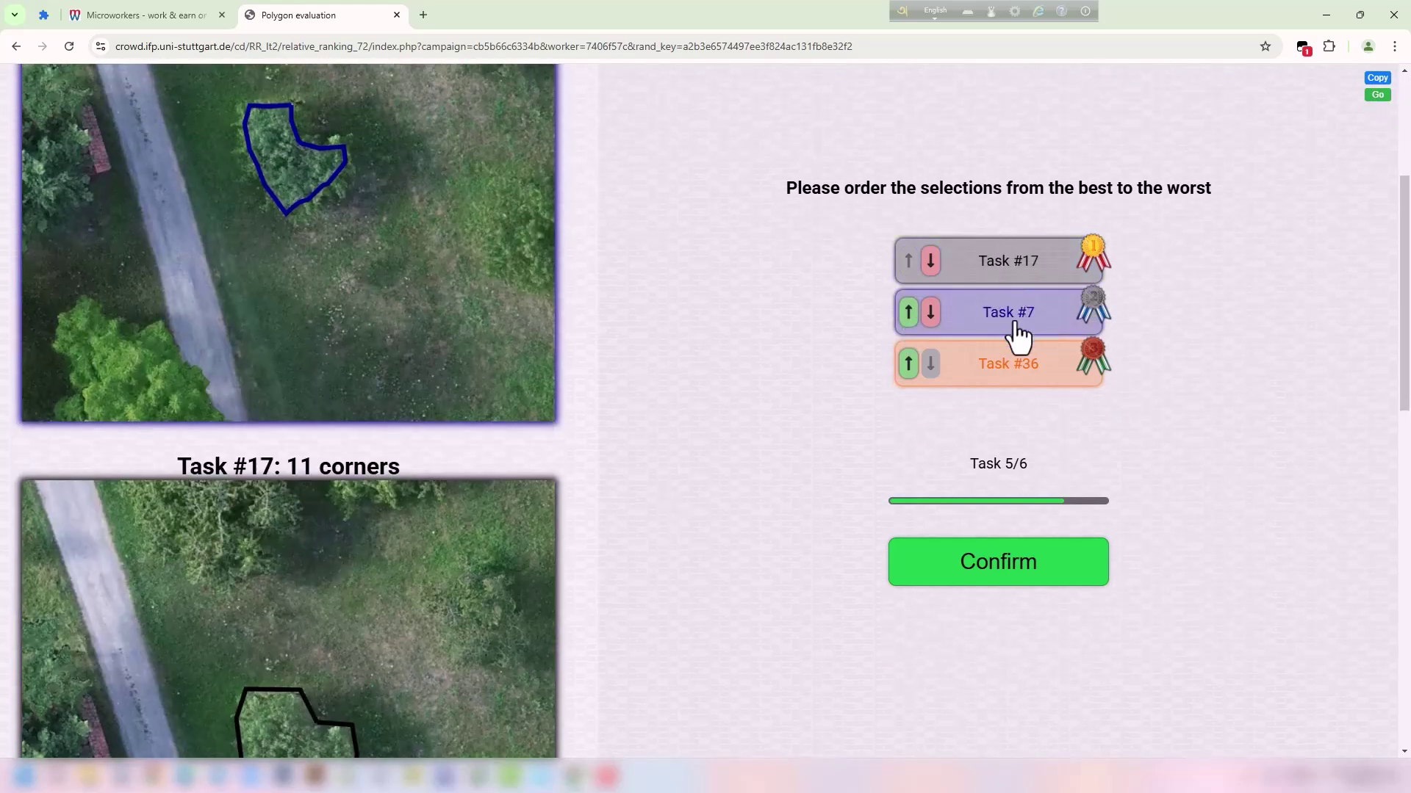
{"action": "scroll", "coordinate": [808, 470], "scroll_direction": "up", "scroll_amount": 4}
{"action": "left_click", "coordinate": [1007, 572]}
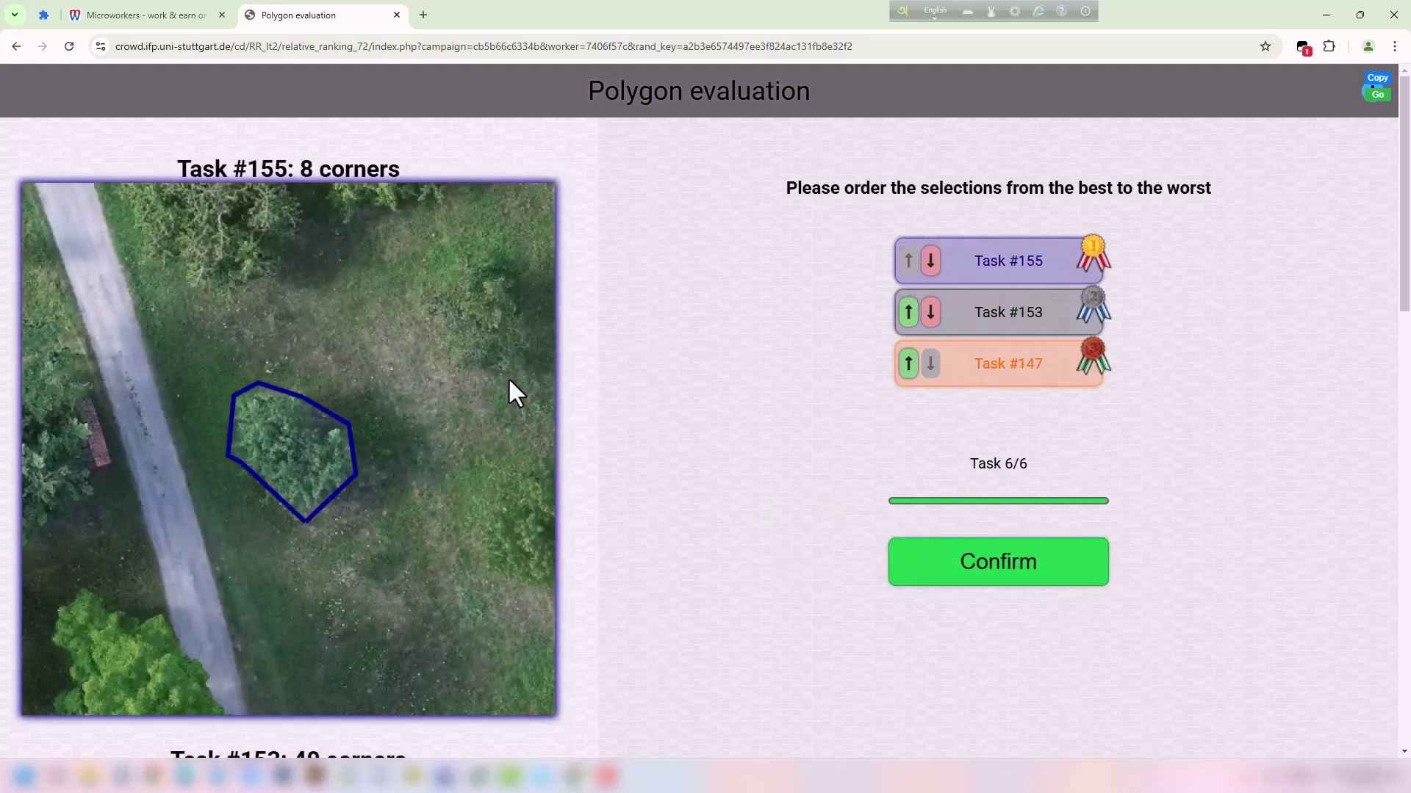
Review the Task 6/6 outlines of #155, #153 and #147.
{"action": "scroll", "coordinate": [508, 376], "scroll_direction": "down", "scroll_amount": 15}
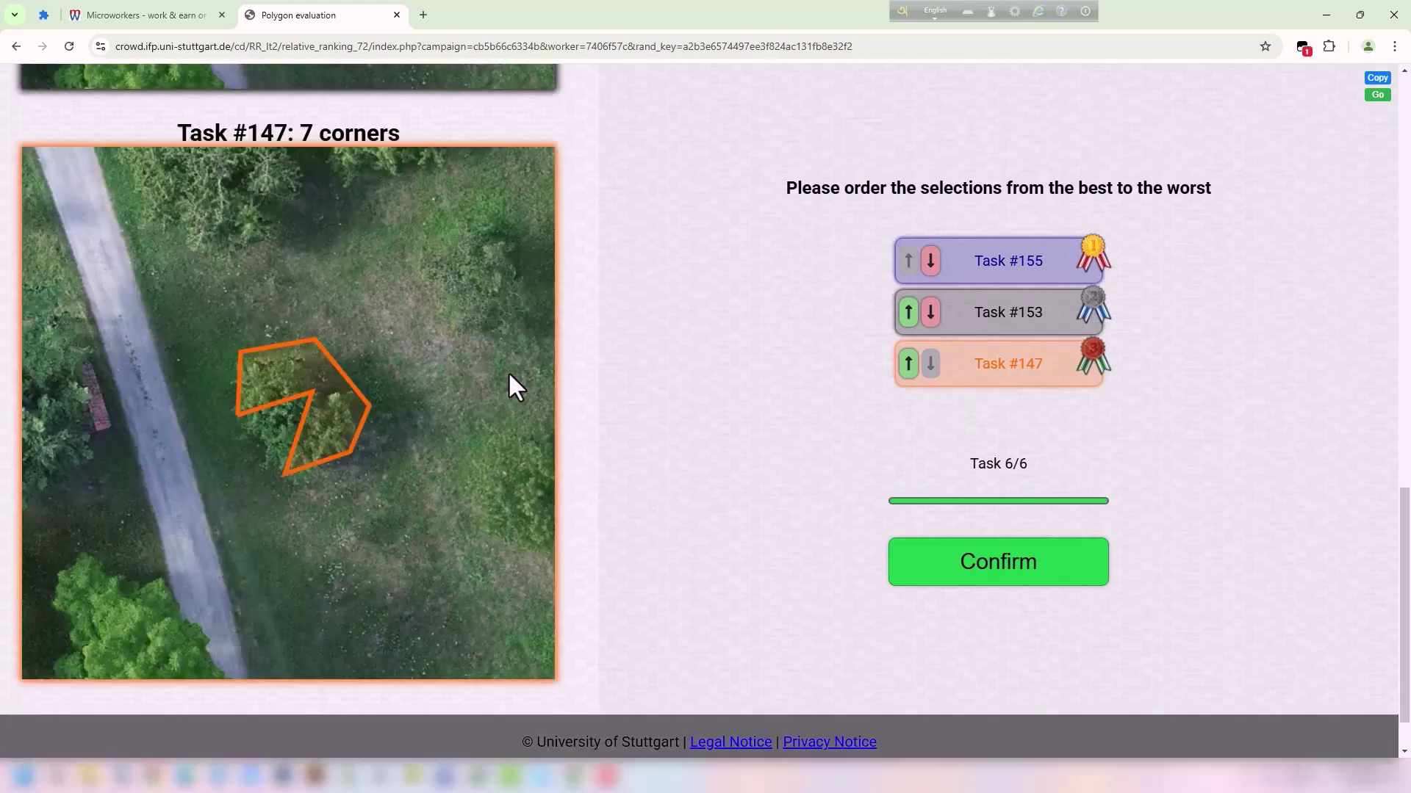
{"action": "scroll", "coordinate": [509, 372], "scroll_direction": "up", "scroll_amount": 9}
{"action": "left_click_drag", "start_coordinate": [217, 235], "coordinate": [291, 236]}
{"action": "left_click", "coordinate": [318, 237]}
{"action": "scroll", "coordinate": [342, 424], "scroll_direction": "up", "scroll_amount": 7}
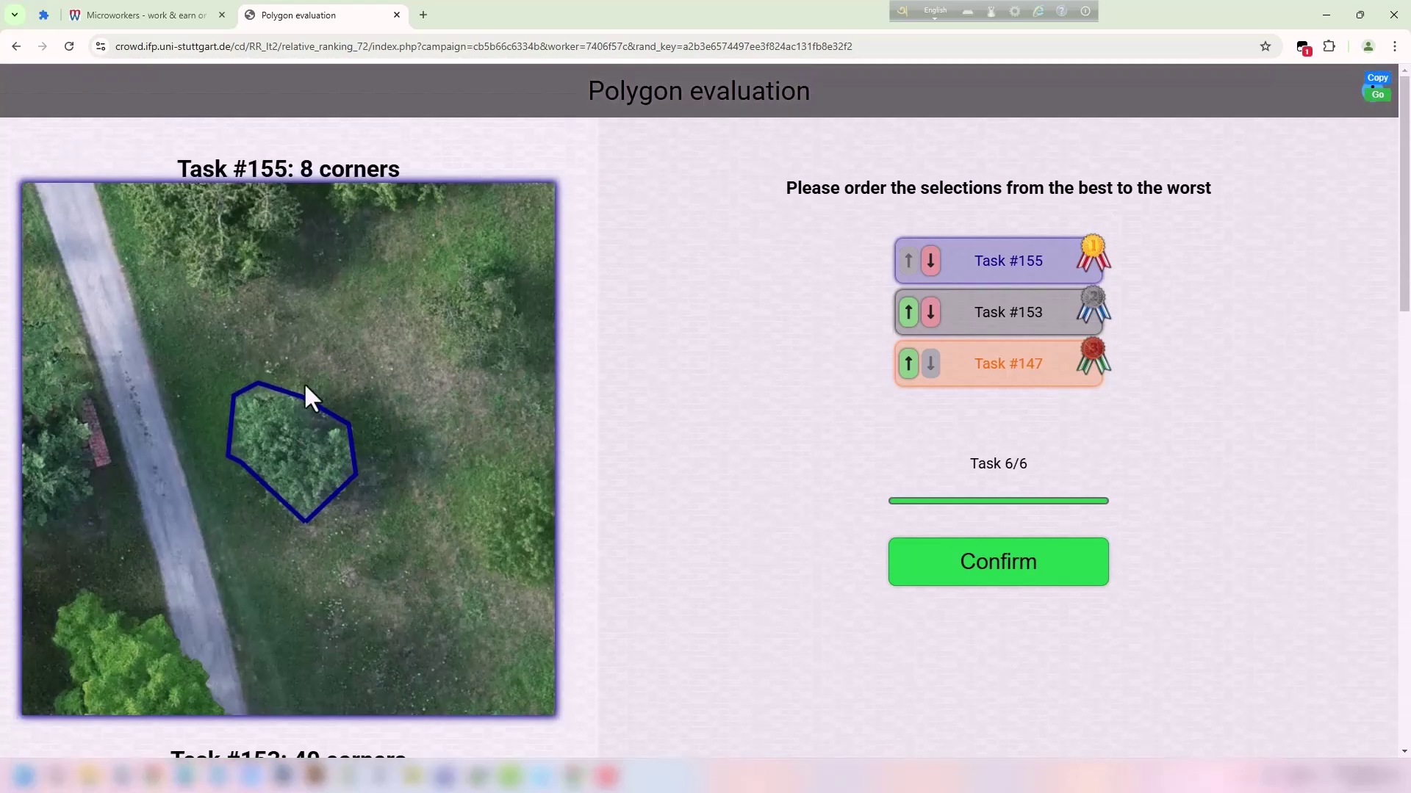
{"action": "left_click_drag", "start_coordinate": [189, 161], "coordinate": [472, 293]}
{"action": "scroll", "coordinate": [514, 390], "scroll_direction": "down", "scroll_amount": 13}
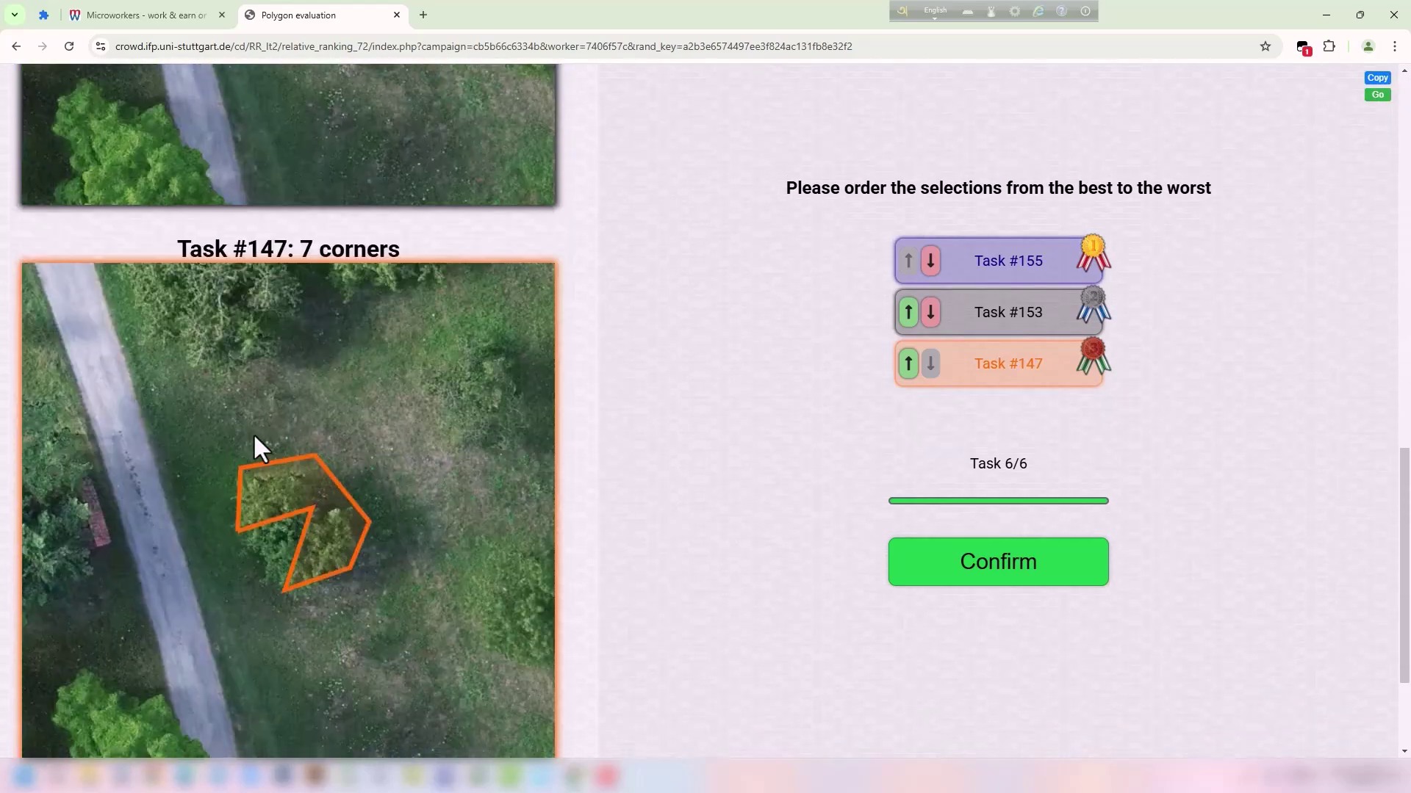
{"action": "scroll", "coordinate": [257, 498], "scroll_direction": "up", "scroll_amount": 10}
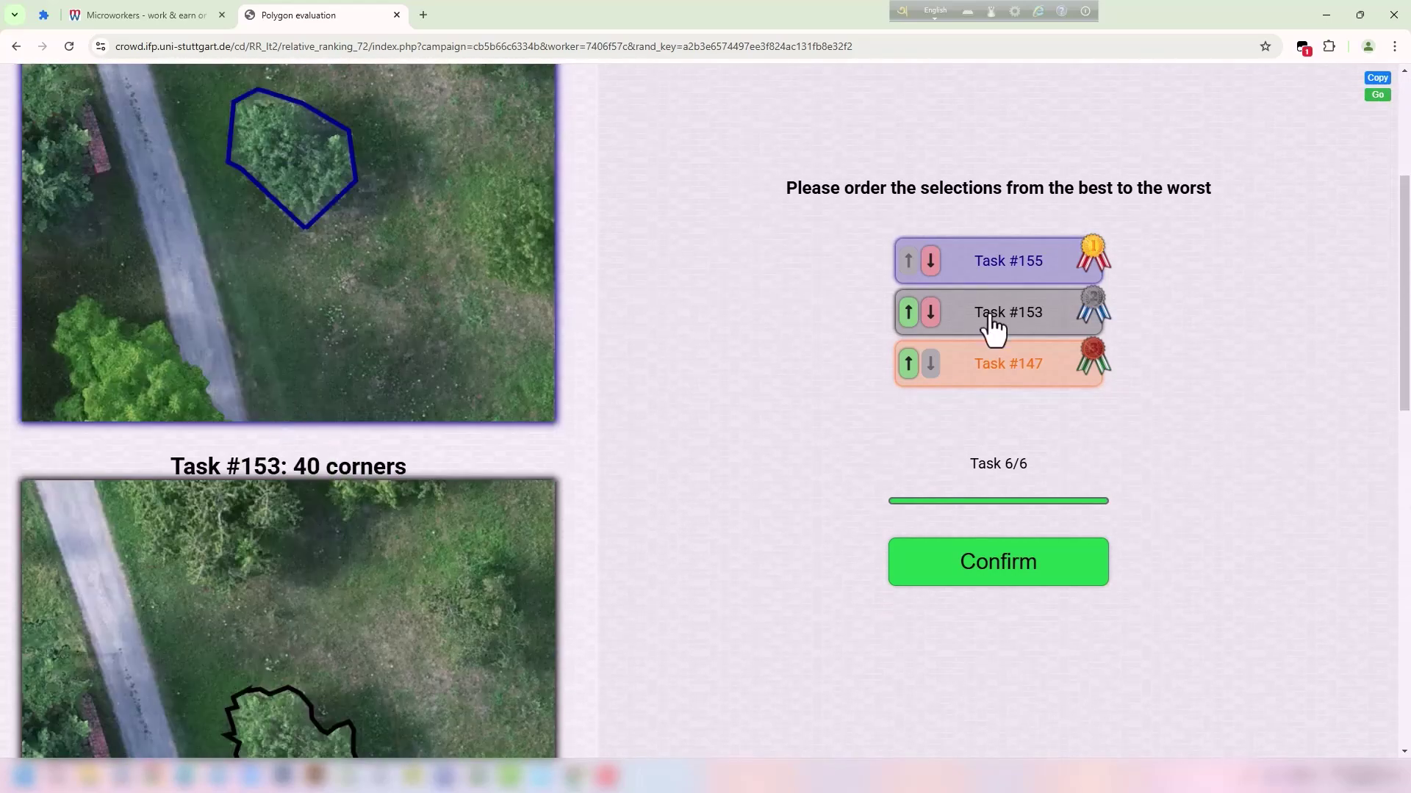
Move Task #153 into first place, ahead of #155 and #147.
{"action": "left_click", "coordinate": [907, 314]}
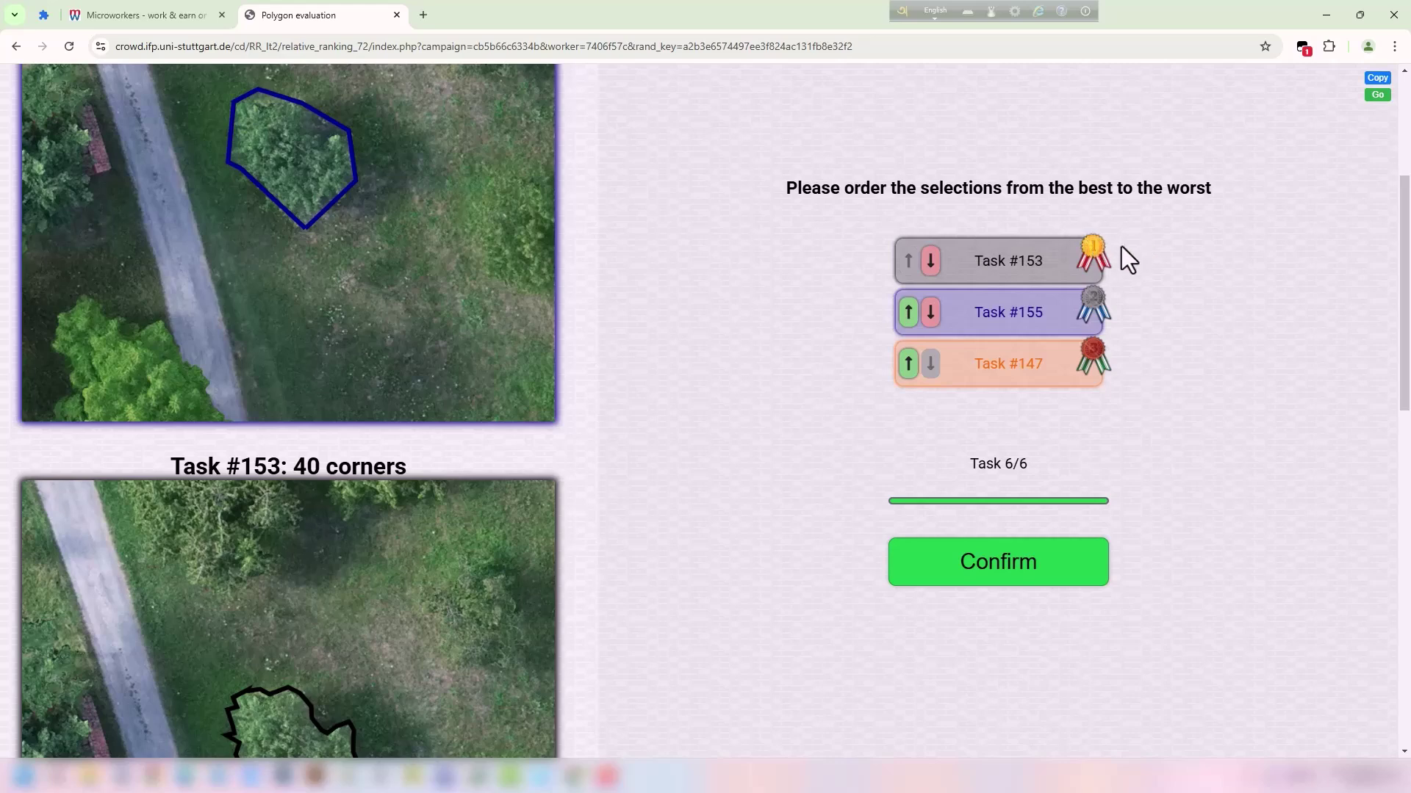
{"action": "scroll", "coordinate": [478, 504], "scroll_direction": "down", "scroll_amount": 3}
{"action": "scroll", "coordinate": [520, 441], "scroll_direction": "up", "scroll_amount": 6}
{"action": "scroll", "coordinate": [396, 402], "scroll_direction": "up", "scroll_amount": 2}
{"action": "left_click", "coordinate": [1213, 323]}
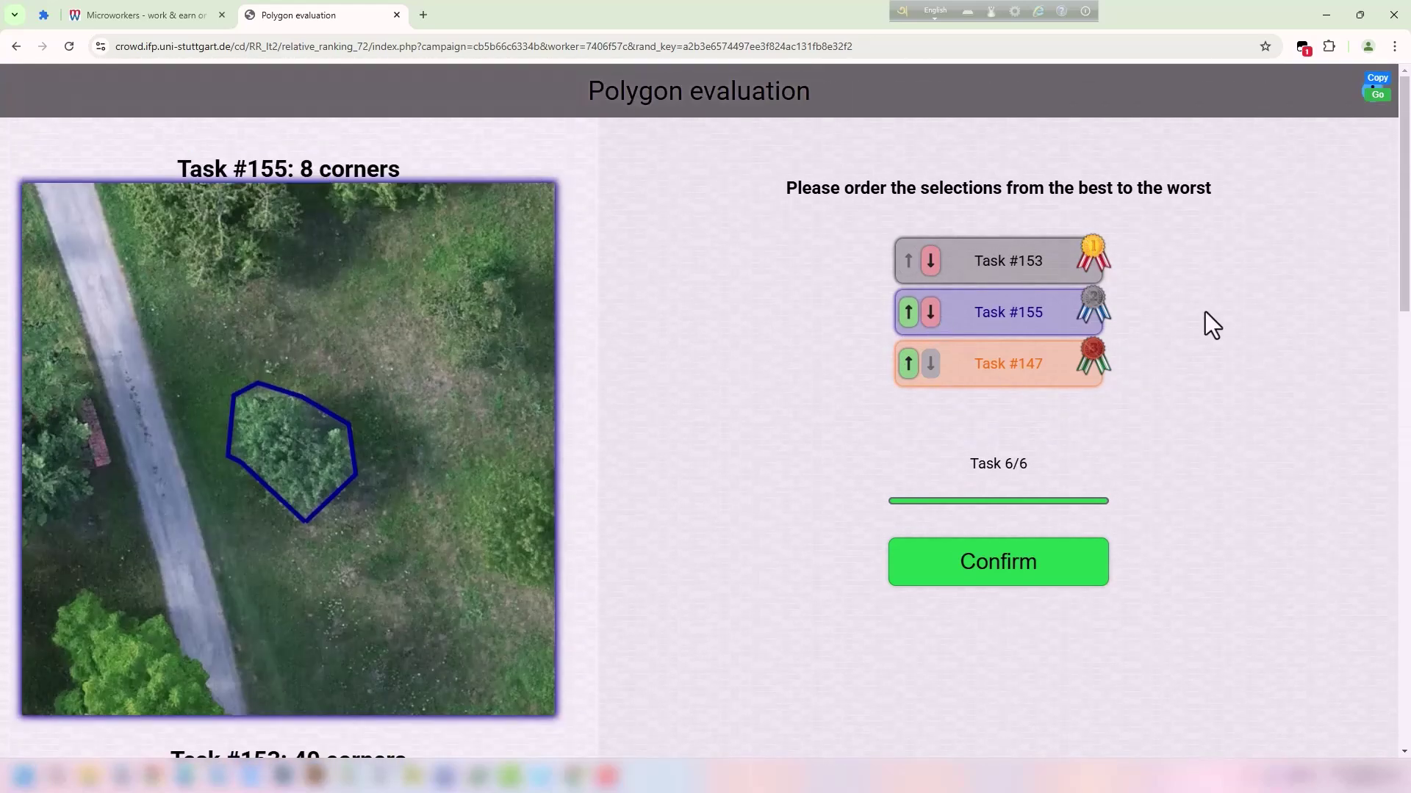
{"action": "scroll", "coordinate": [678, 377], "scroll_direction": "down", "scroll_amount": 3}
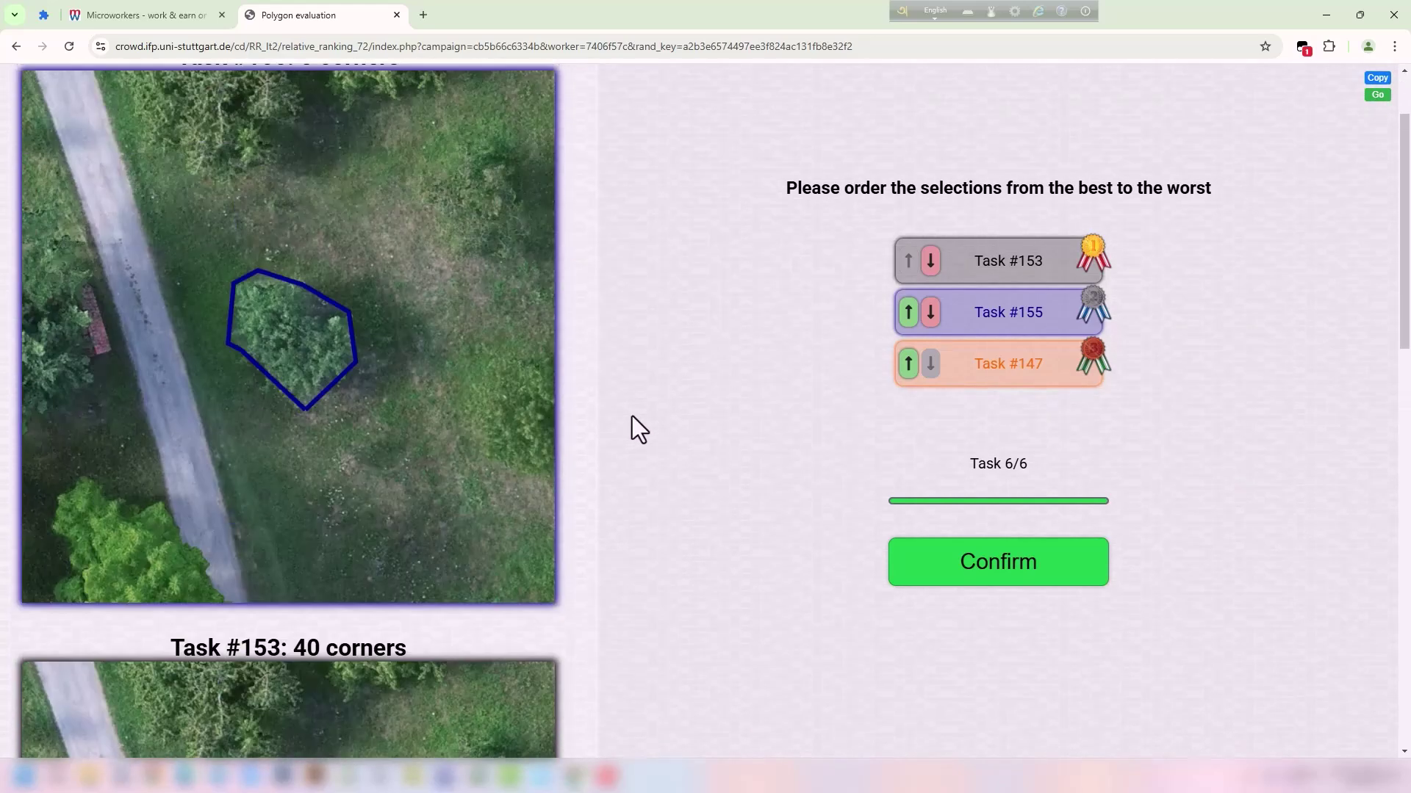
{"action": "scroll", "coordinate": [629, 425], "scroll_direction": "up", "scroll_amount": 3}
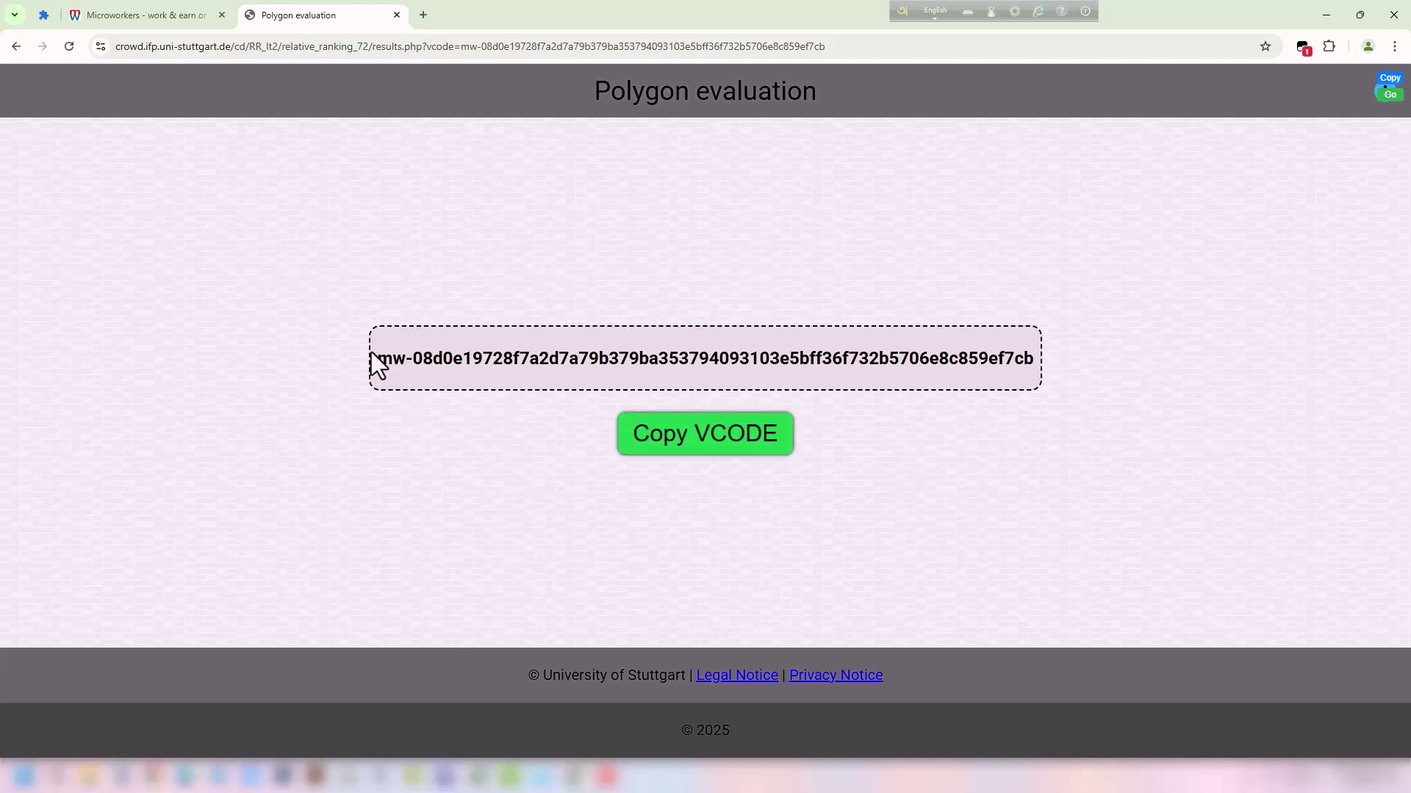
Copy the VCODE completion code with Copy VCODE and the right-click Copy command.
{"action": "left_click", "coordinate": [711, 448]}
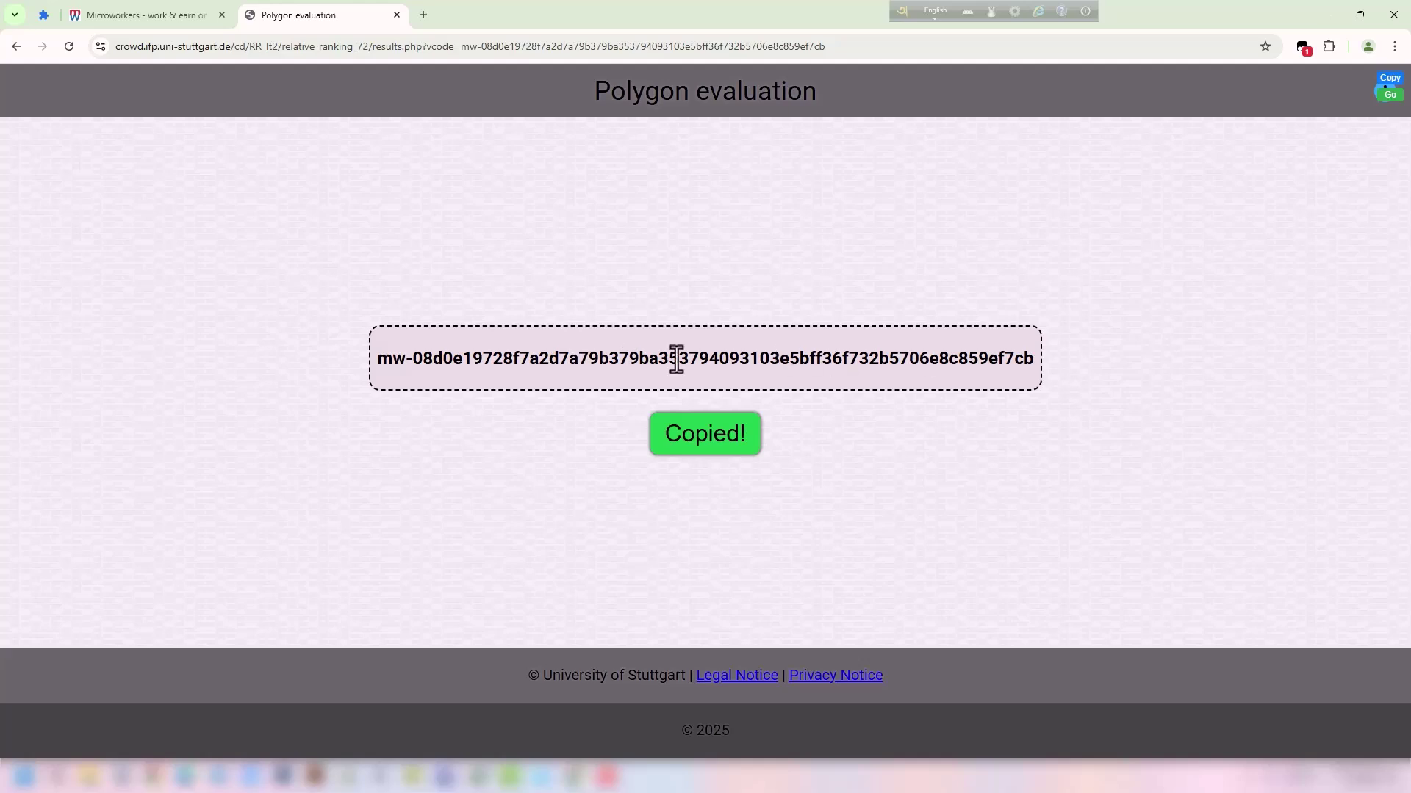
{"action": "triple_click", "coordinate": [1027, 355]}
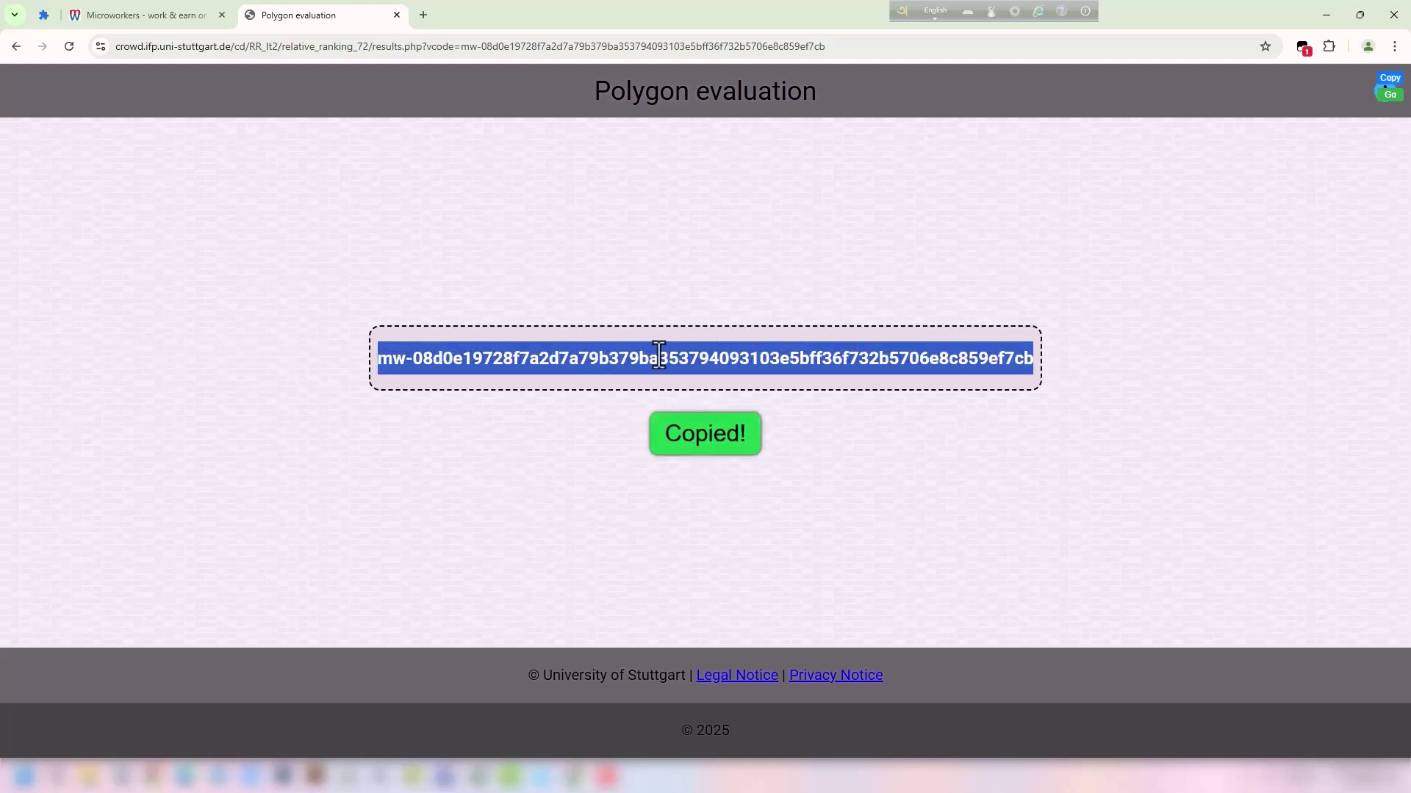
{"action": "right_click", "coordinate": [680, 356]}
{"action": "left_click", "coordinate": [694, 386]}
{"action": "left_click", "coordinate": [310, 180]}
Return to the Microworkers job page and accept the job to open the proof form.
{"action": "left_click", "coordinate": [164, 11]}
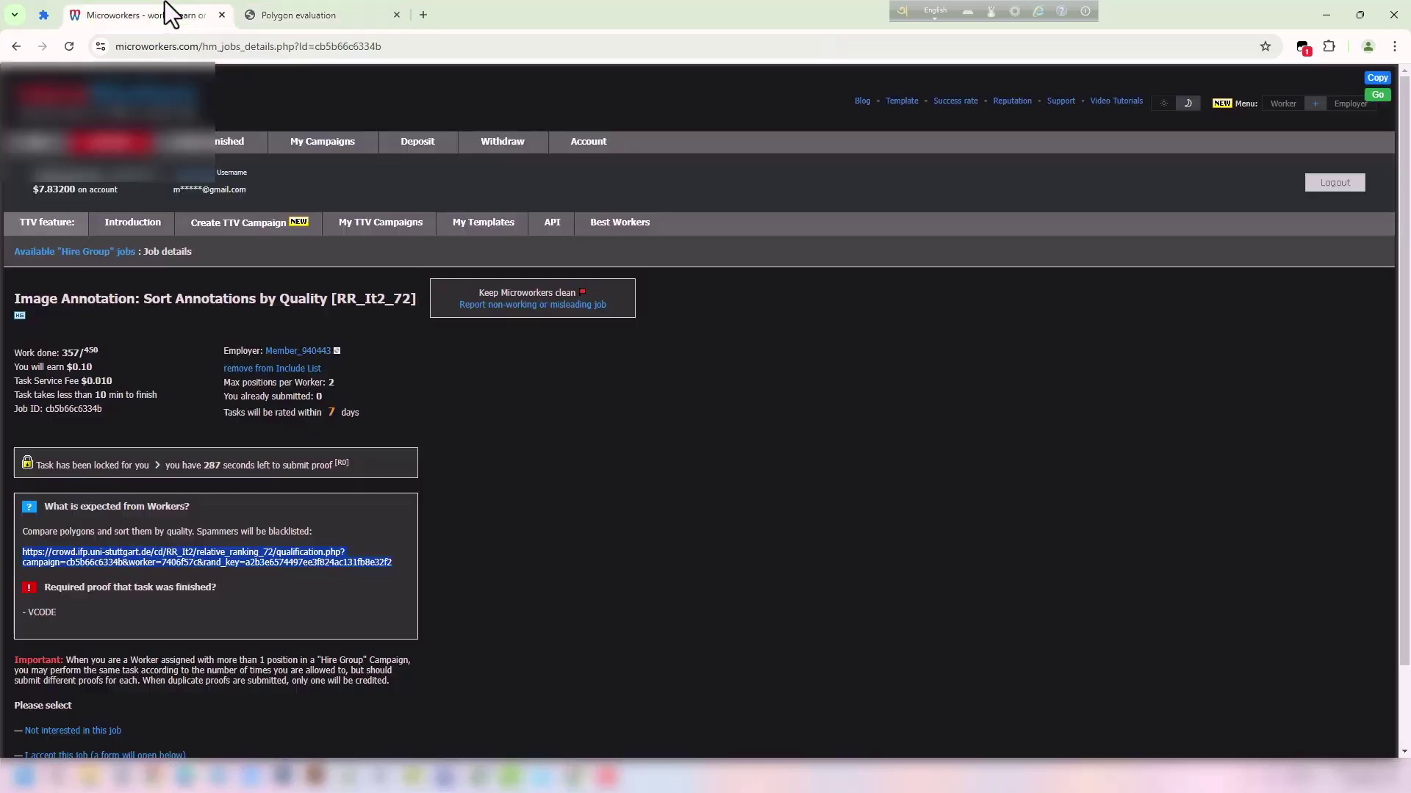
{"action": "scroll", "coordinate": [110, 542], "scroll_direction": "down", "scroll_amount": 2}
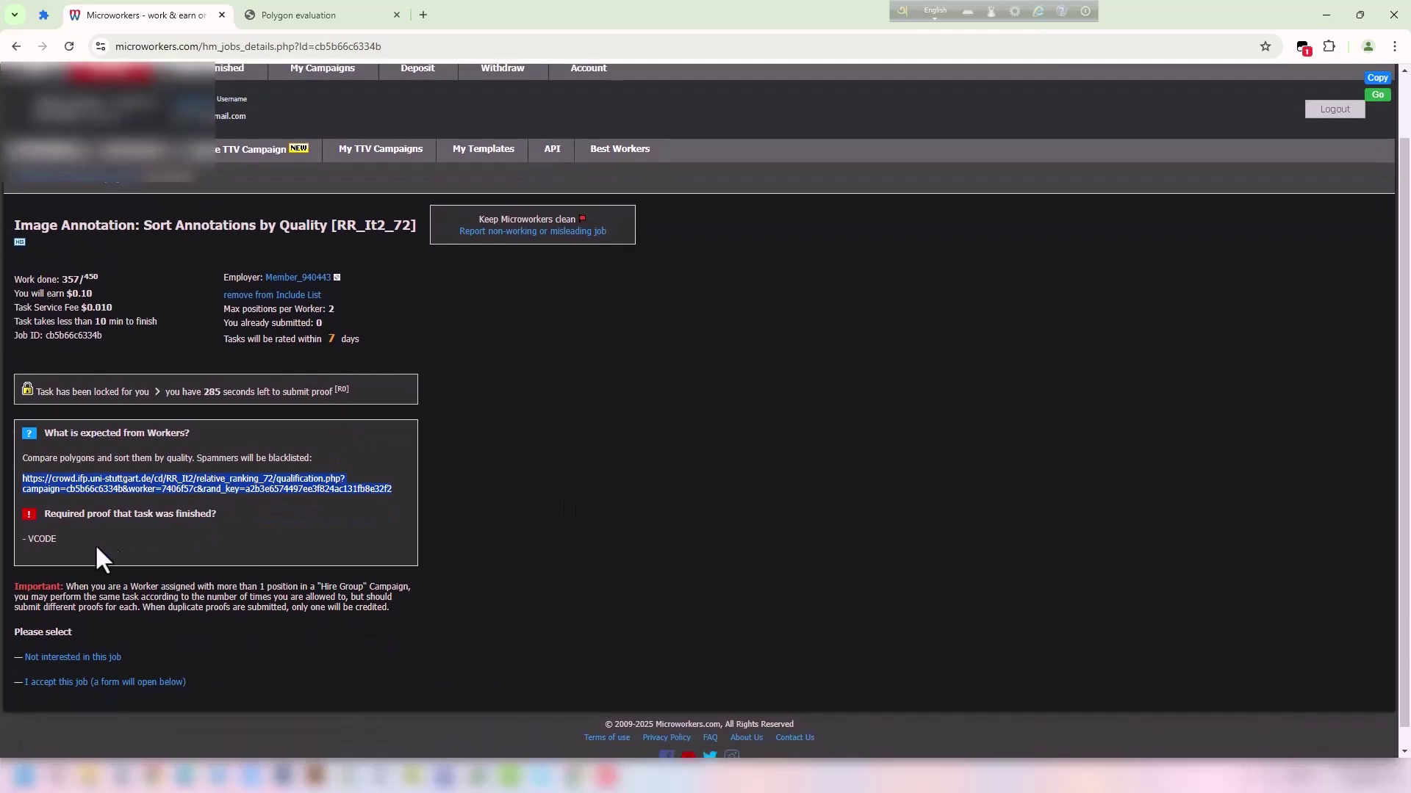
{"action": "left_click", "coordinate": [140, 665]}
Paste the completion VCODE into the proof box and confirm the task is completed.
{"action": "scroll", "coordinate": [369, 452], "scroll_direction": "down", "scroll_amount": 4}
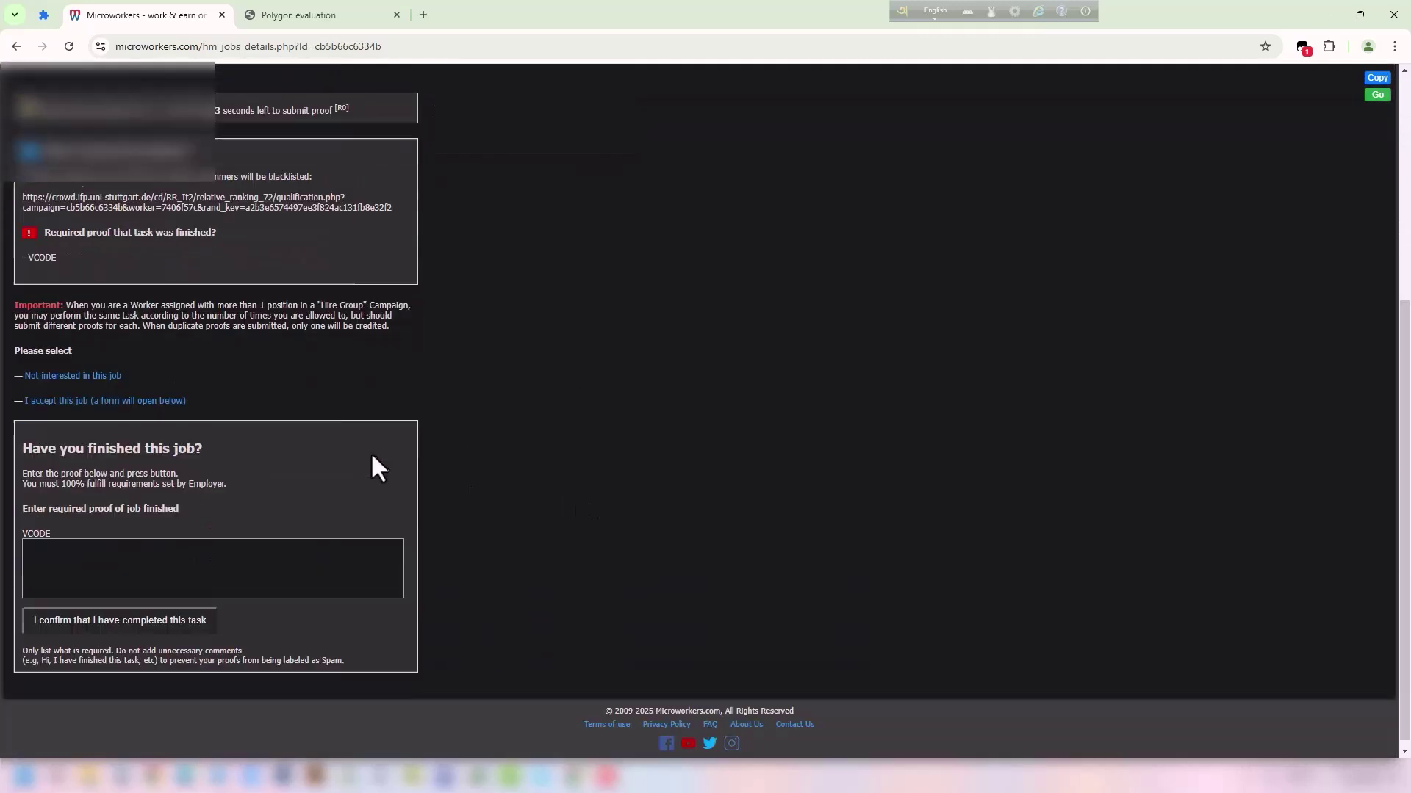
{"action": "left_click", "coordinate": [74, 549]}
{"action": "double_click", "coordinate": [27, 524]}
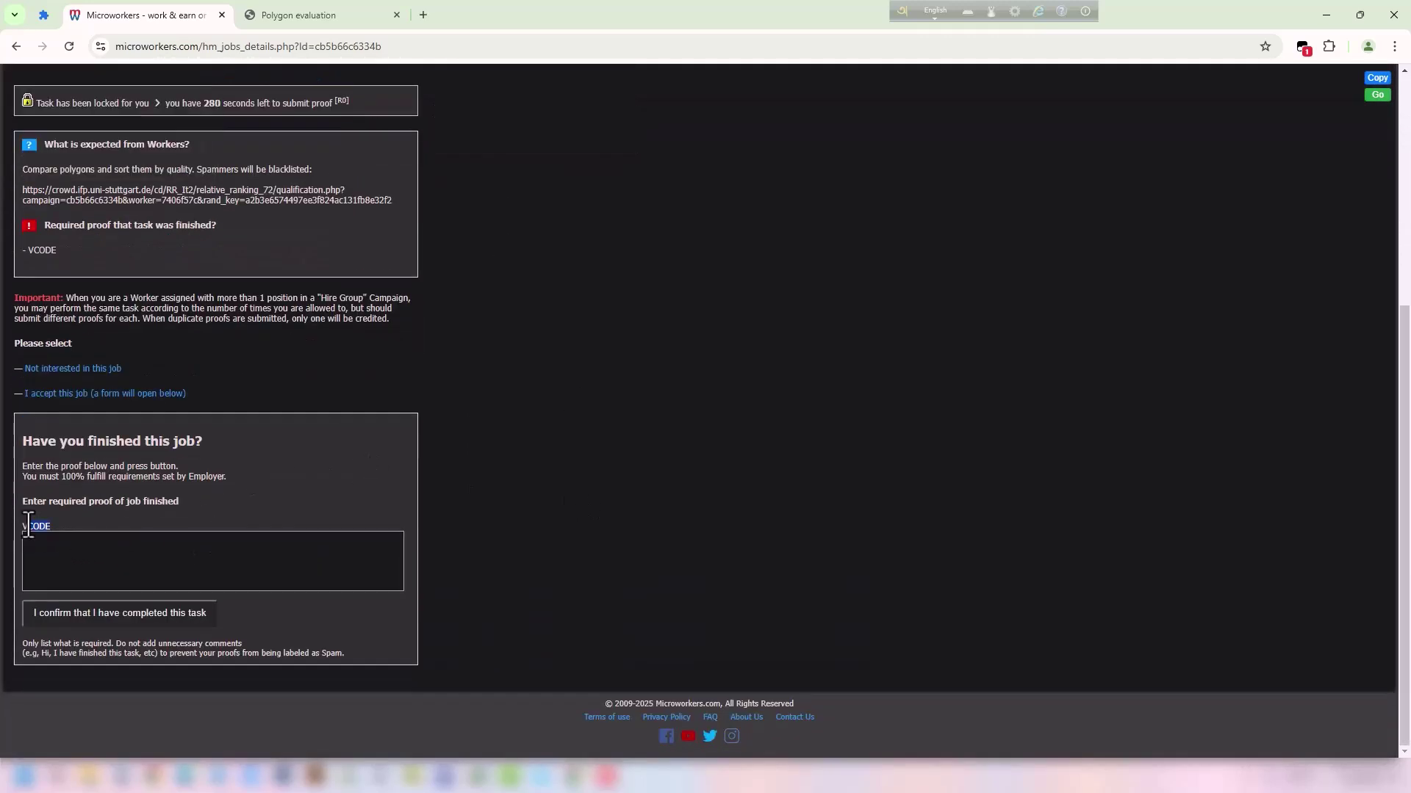
{"action": "left_click", "coordinate": [84, 556]}
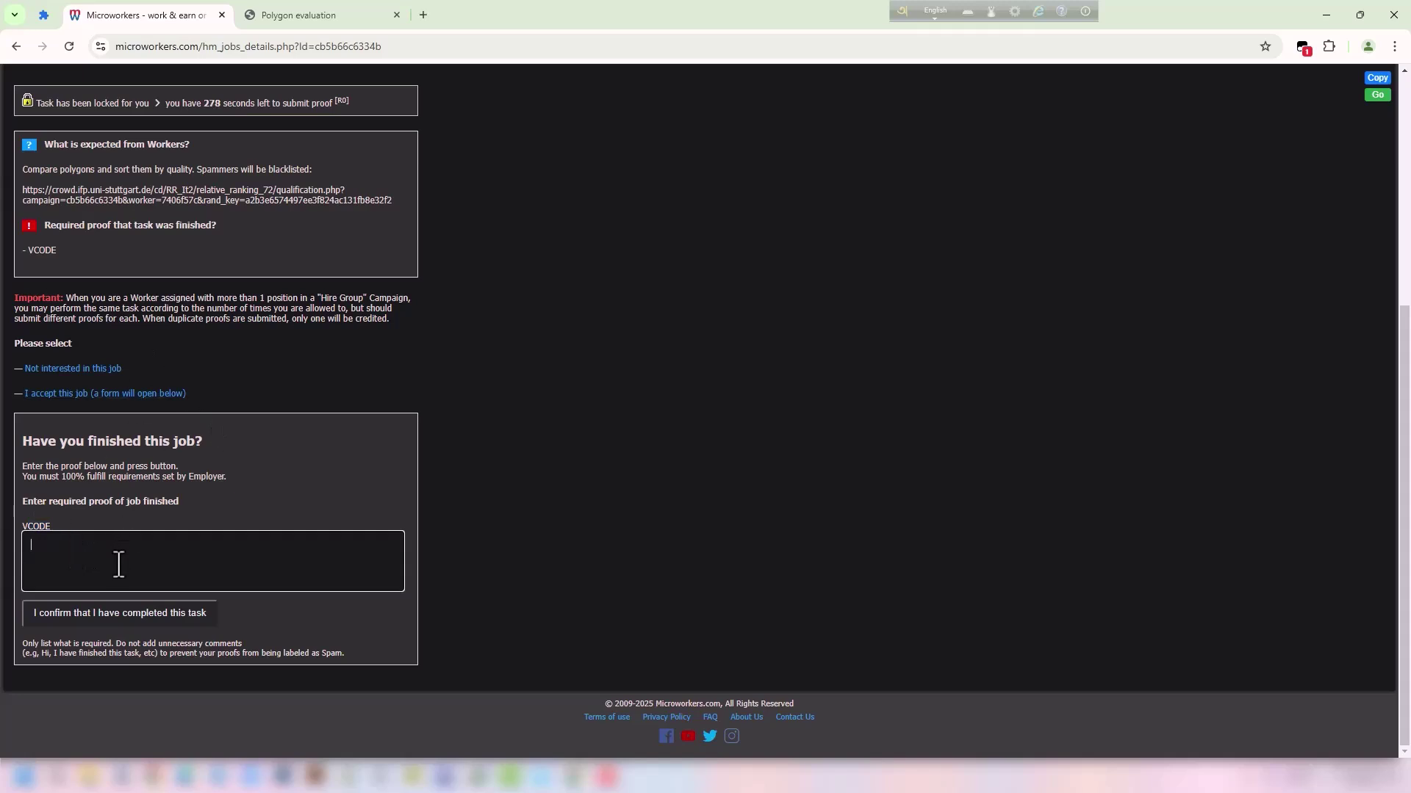
{"action": "key", "text": "ctrl+v"}
{"action": "left_click", "coordinate": [526, 513]}
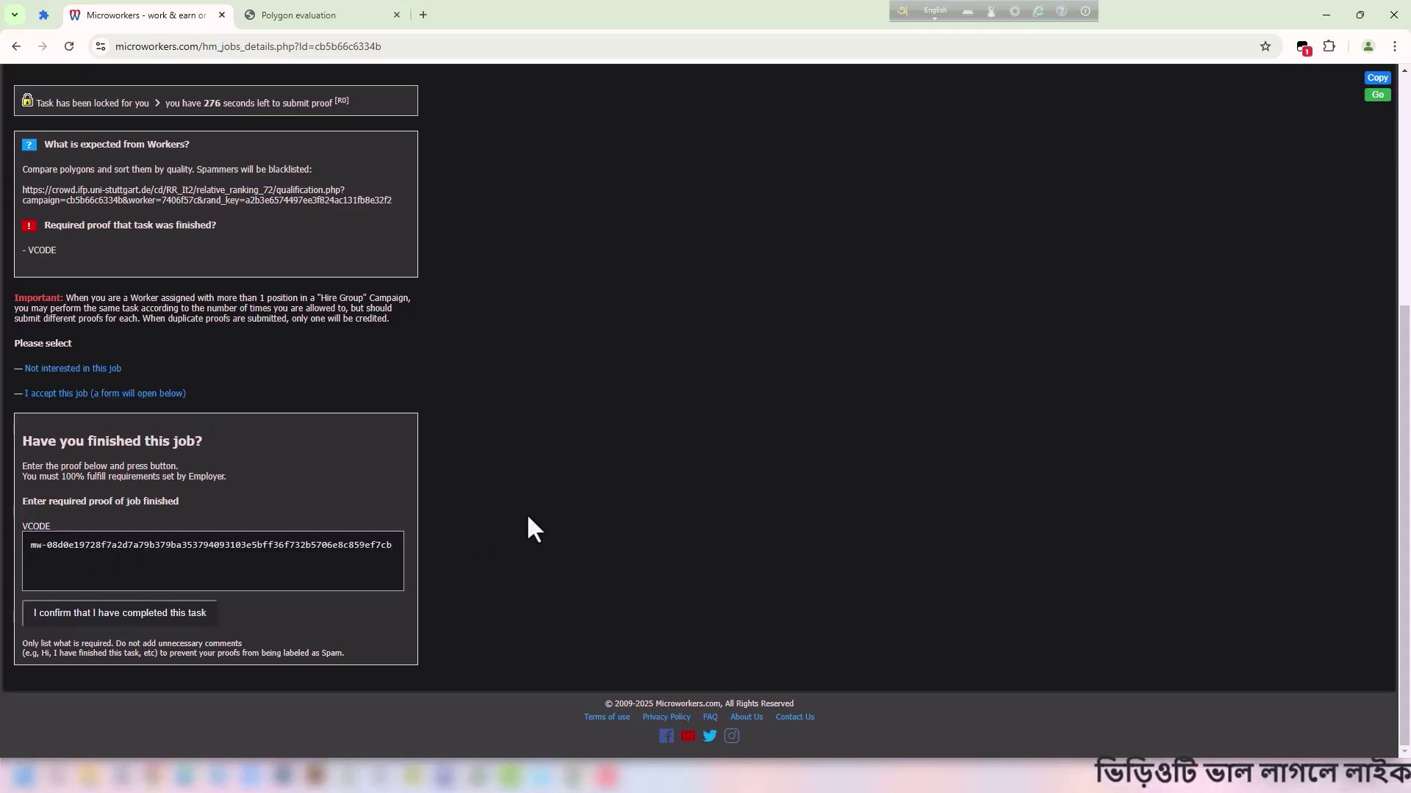
{"action": "left_click", "coordinate": [106, 615]}
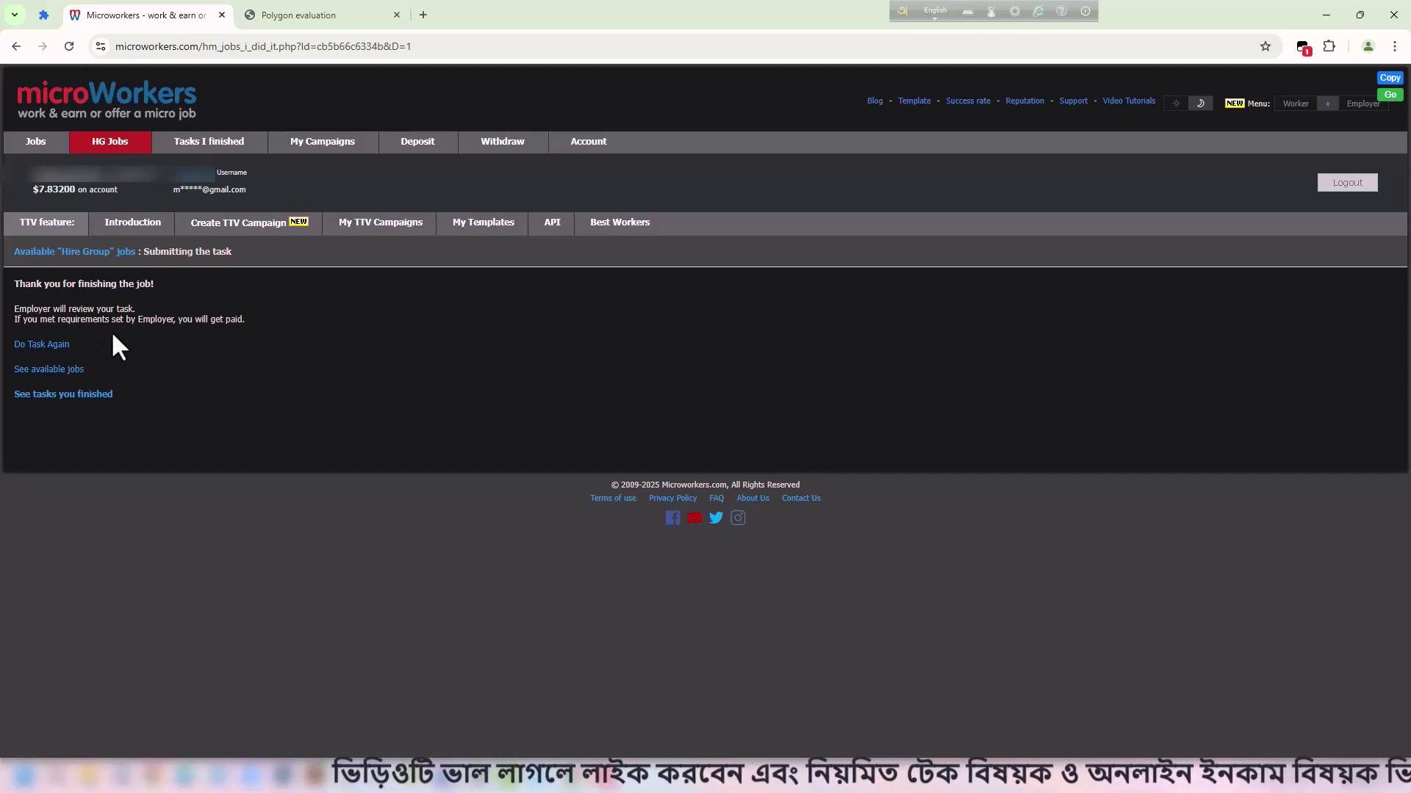
Restart the RR_It2_72 job, open its qualification link, and close the old evaluation tab.
{"action": "left_click", "coordinate": [45, 347]}
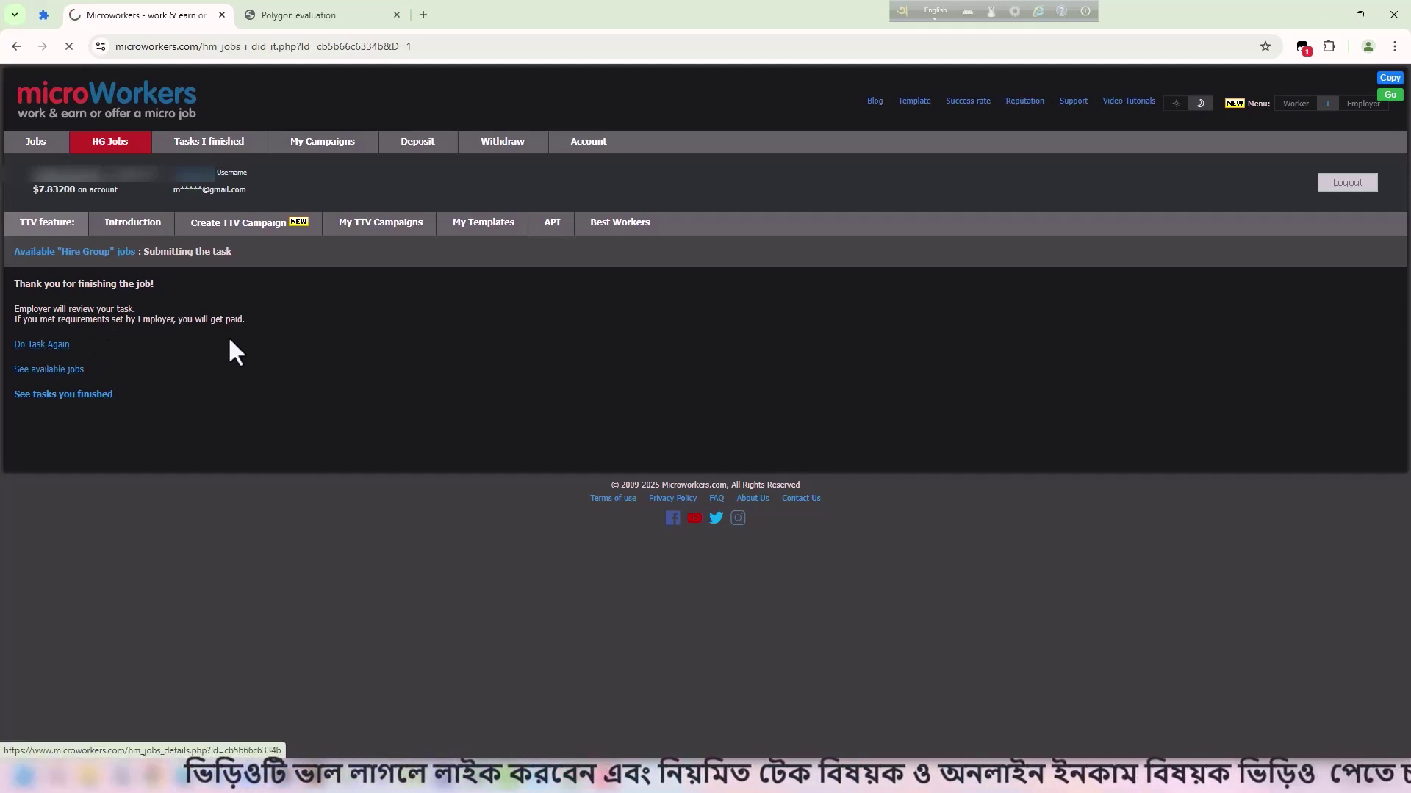
{"action": "left_click_drag", "start_coordinate": [13, 299], "coordinate": [176, 298]}
{"action": "left_click", "coordinate": [478, 482]}
{"action": "scroll", "coordinate": [372, 474], "scroll_direction": "down", "scroll_amount": 2}
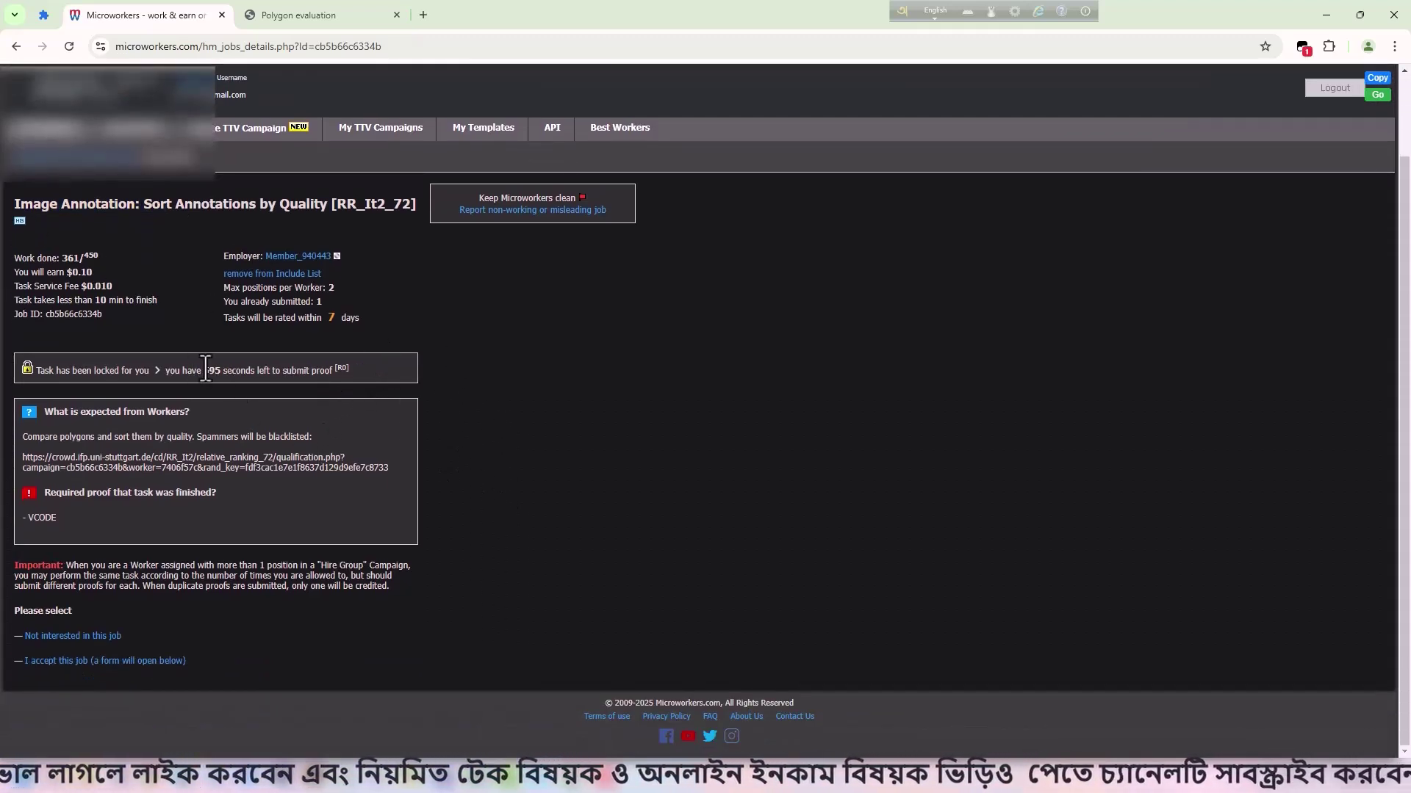
{"action": "left_click_drag", "start_coordinate": [389, 468], "coordinate": [562, 3]}
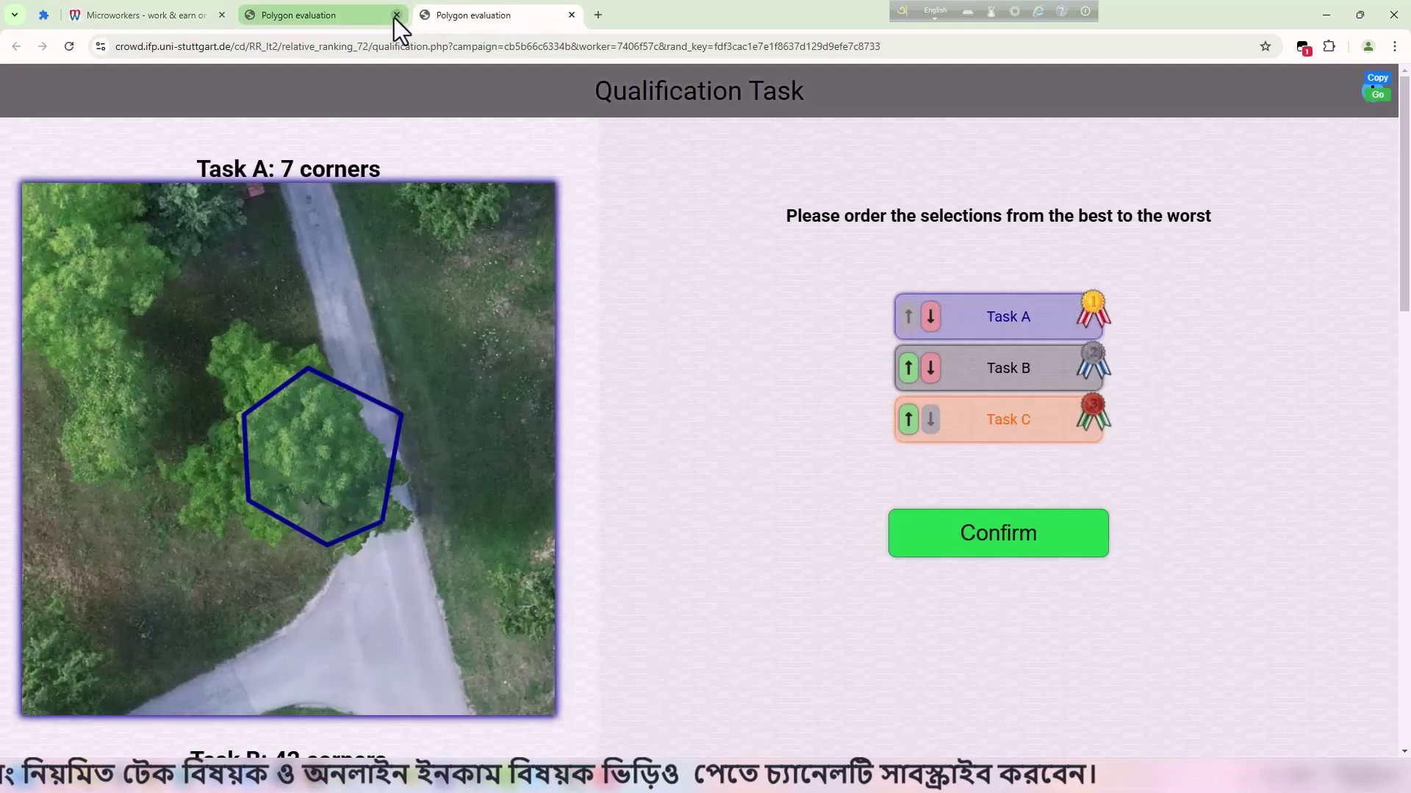
{"action": "left_click", "coordinate": [396, 14]}
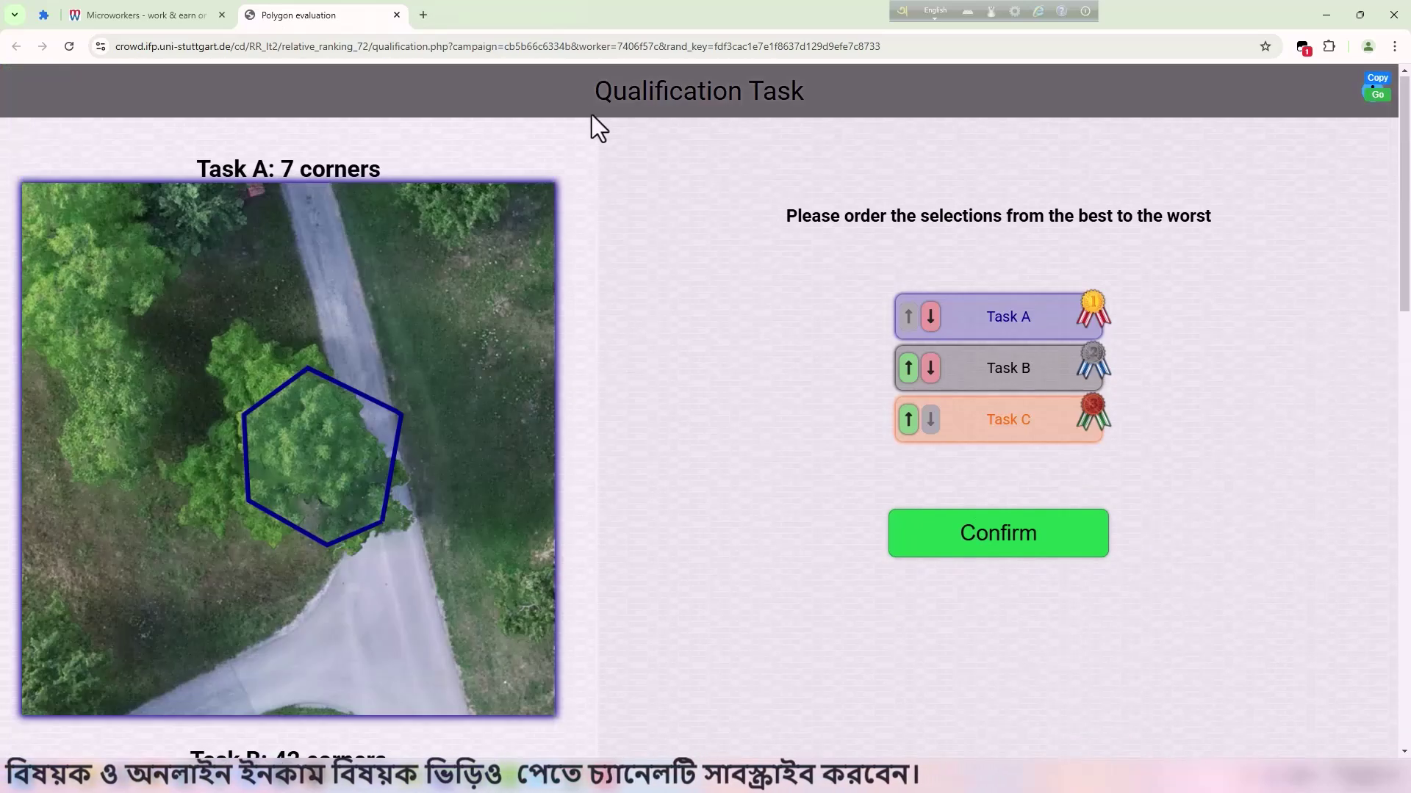
Rank the qualification outlines B, C, A and confirm to reach Task 1/6.
{"action": "left_click_drag", "start_coordinate": [579, 96], "coordinate": [795, 92]}
{"action": "left_click", "coordinate": [738, 223]}
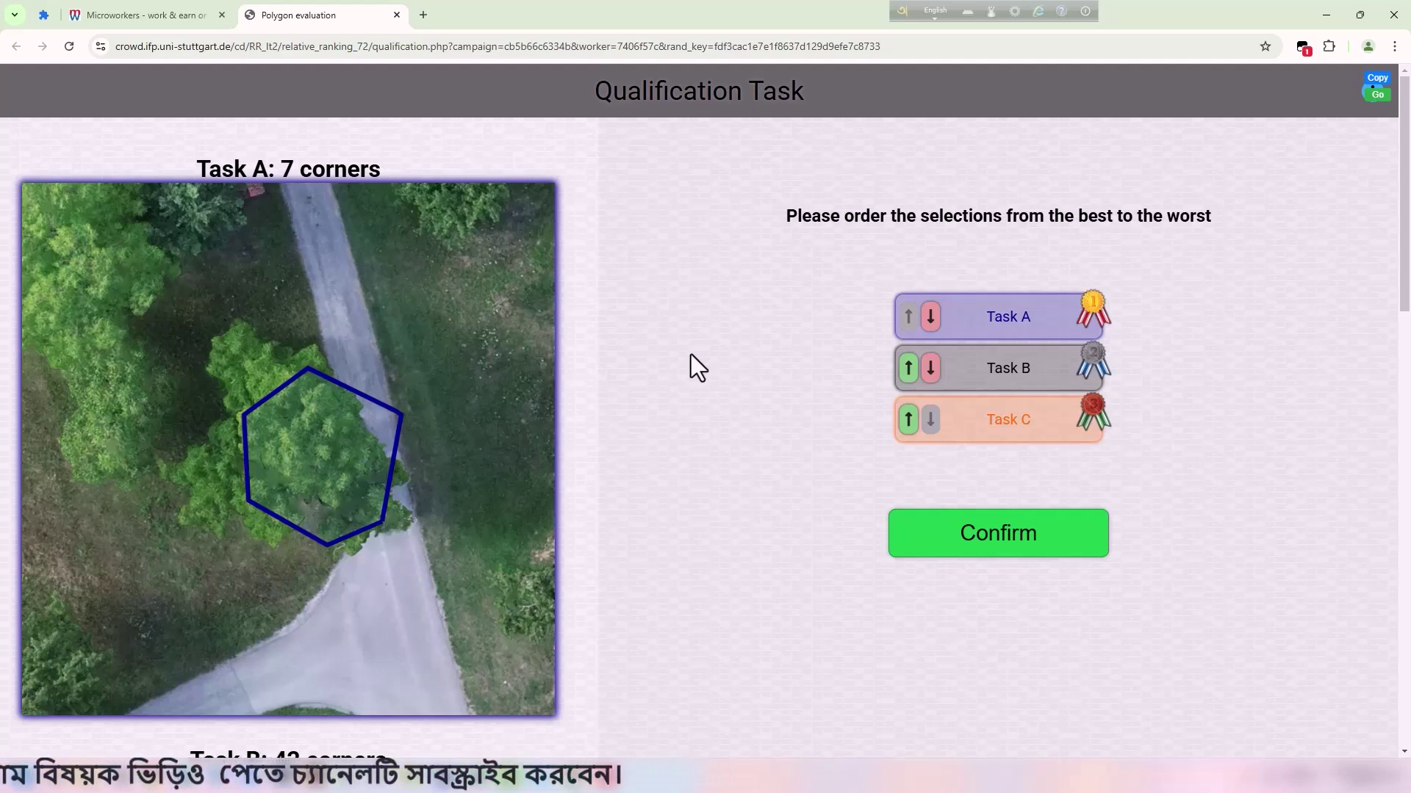
{"action": "scroll", "coordinate": [507, 345], "scroll_direction": "down", "scroll_amount": 5}
{"action": "left_click", "coordinate": [908, 368]}
{"action": "scroll", "coordinate": [438, 321], "scroll_direction": "down", "scroll_amount": 3}
{"action": "scroll", "coordinate": [434, 312], "scroll_direction": "up", "scroll_amount": 4}
{"action": "scroll", "coordinate": [426, 315], "scroll_direction": "down", "scroll_amount": 9}
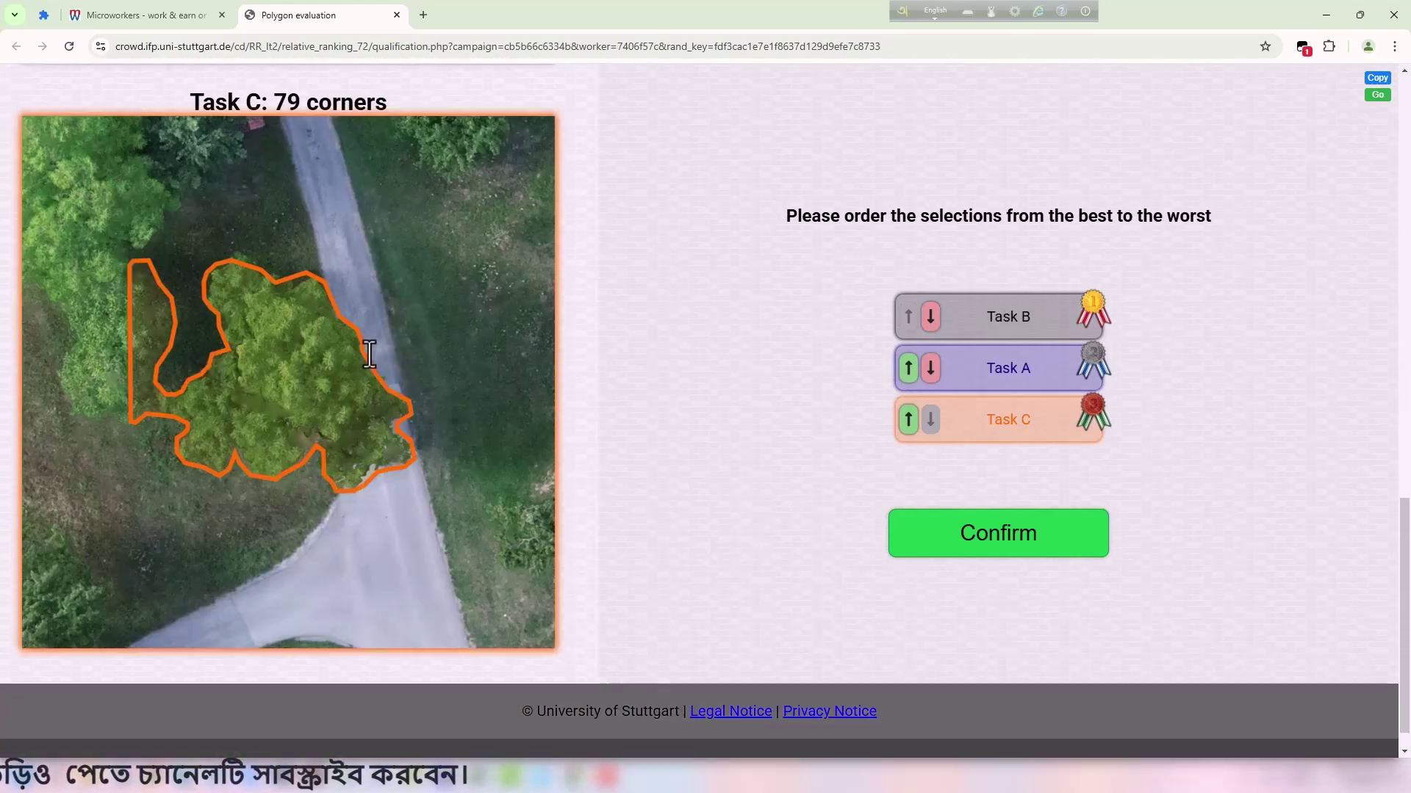
{"action": "scroll", "coordinate": [426, 315], "scroll_direction": "up", "scroll_amount": 3}
{"action": "left_click", "coordinate": [908, 419]}
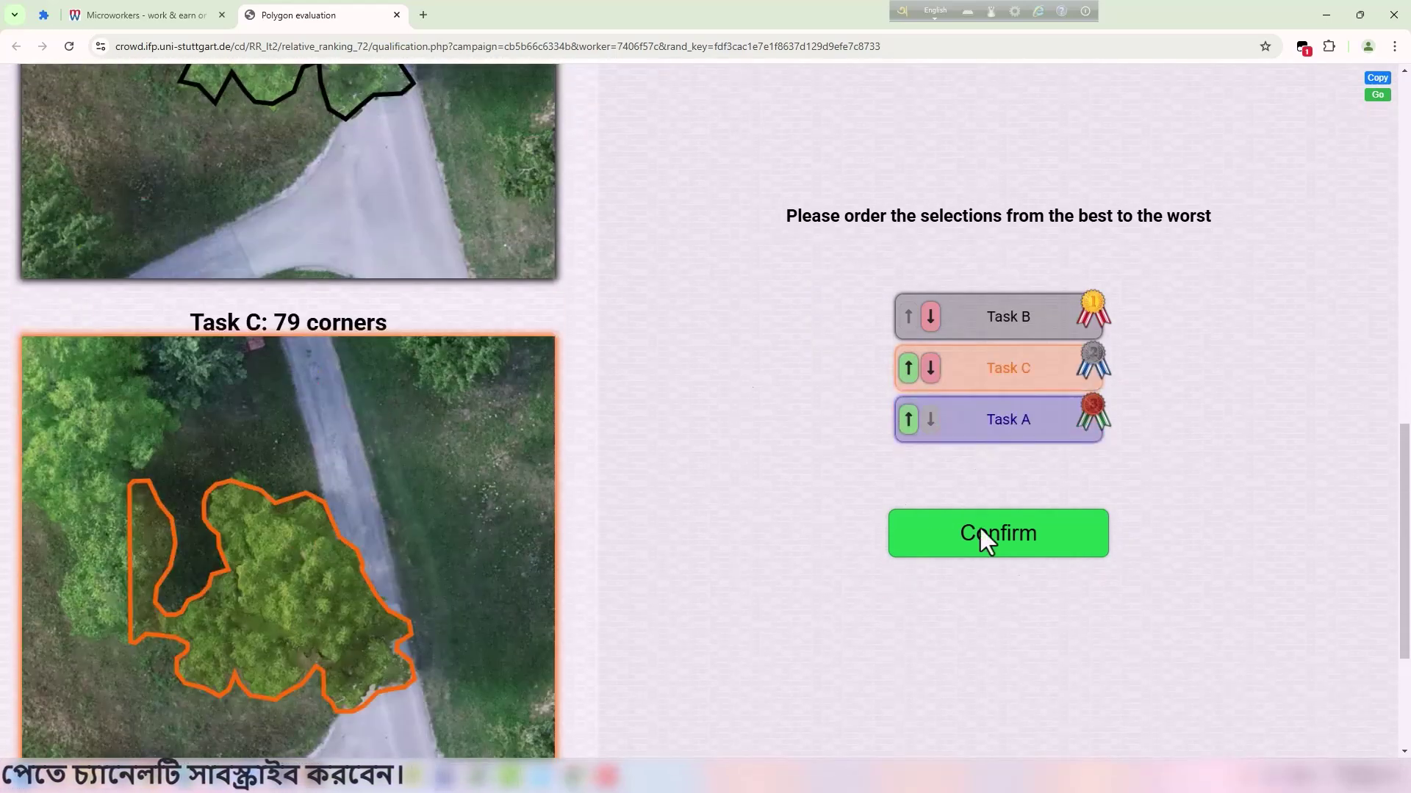
{"action": "left_click", "coordinate": [1001, 547]}
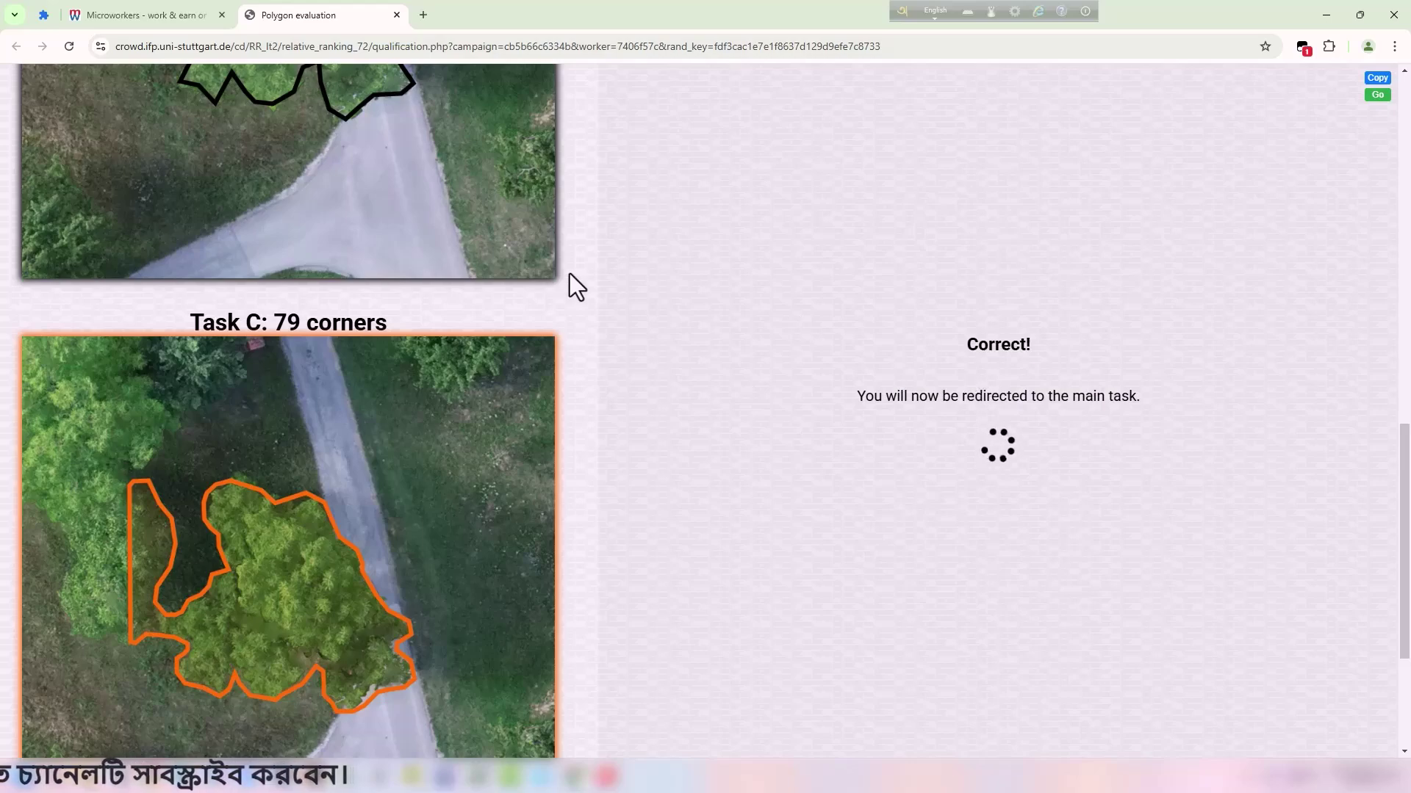
{"action": "scroll", "coordinate": [570, 380], "scroll_direction": "up", "scroll_amount": 5}
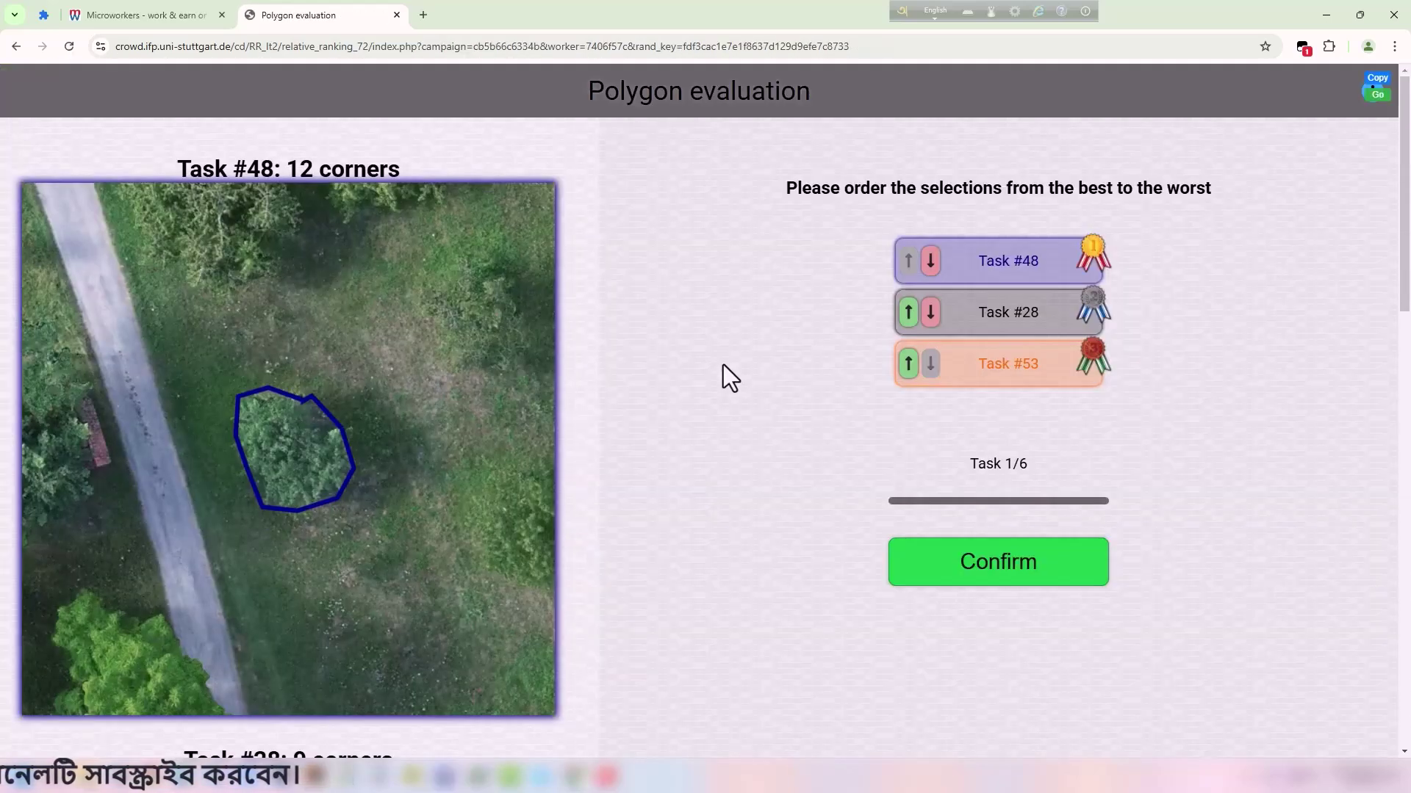
Submit Task 1/6 with #48, #28, #53 unchanged and dismiss the ordering notice.
{"action": "scroll", "coordinate": [382, 455], "scroll_direction": "down", "scroll_amount": 12}
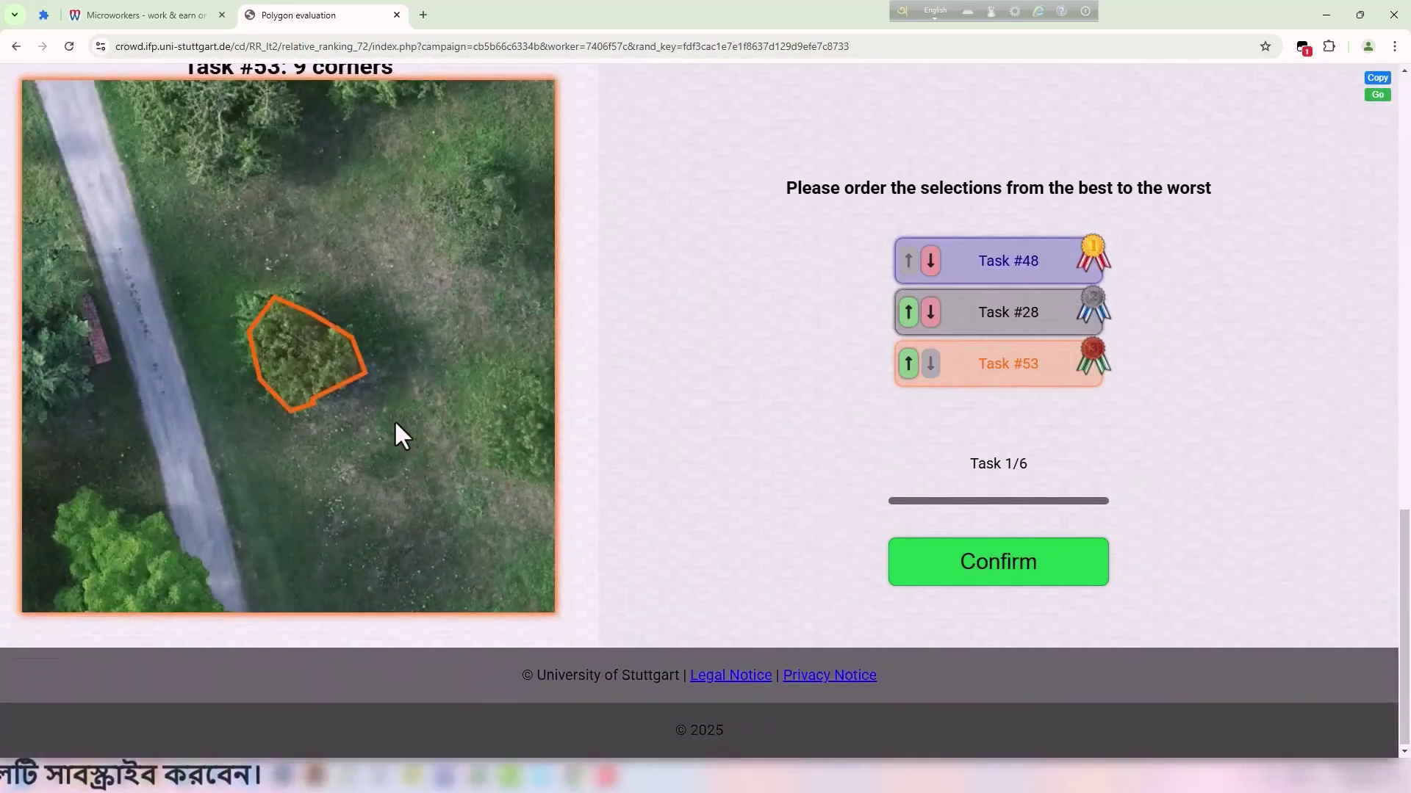
{"action": "scroll", "coordinate": [396, 424], "scroll_direction": "up", "scroll_amount": 12}
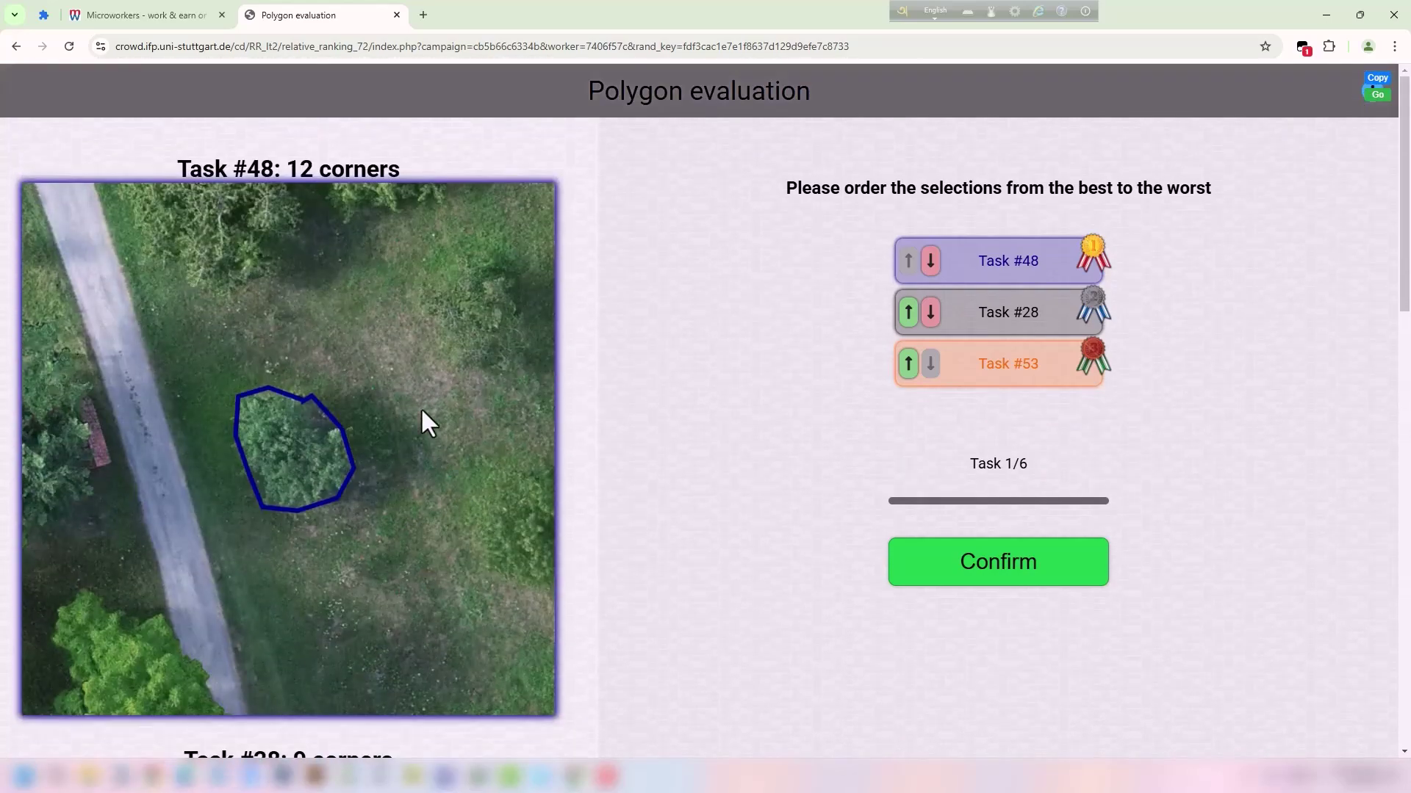
{"action": "double_click", "coordinate": [241, 168]}
{"action": "scroll", "coordinate": [638, 493], "scroll_direction": "down", "scroll_amount": 10}
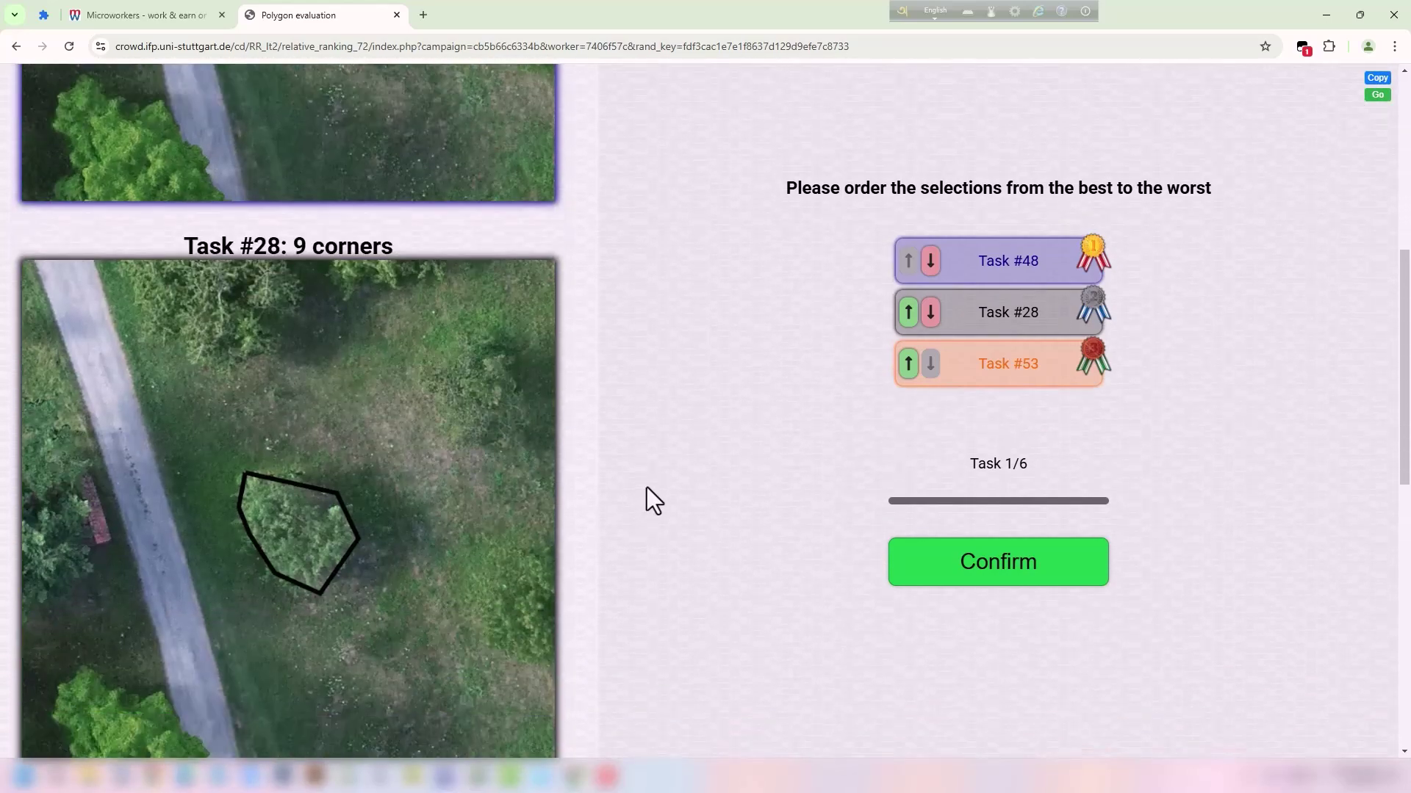
{"action": "scroll", "coordinate": [370, 374], "scroll_direction": "down", "scroll_amount": 2}
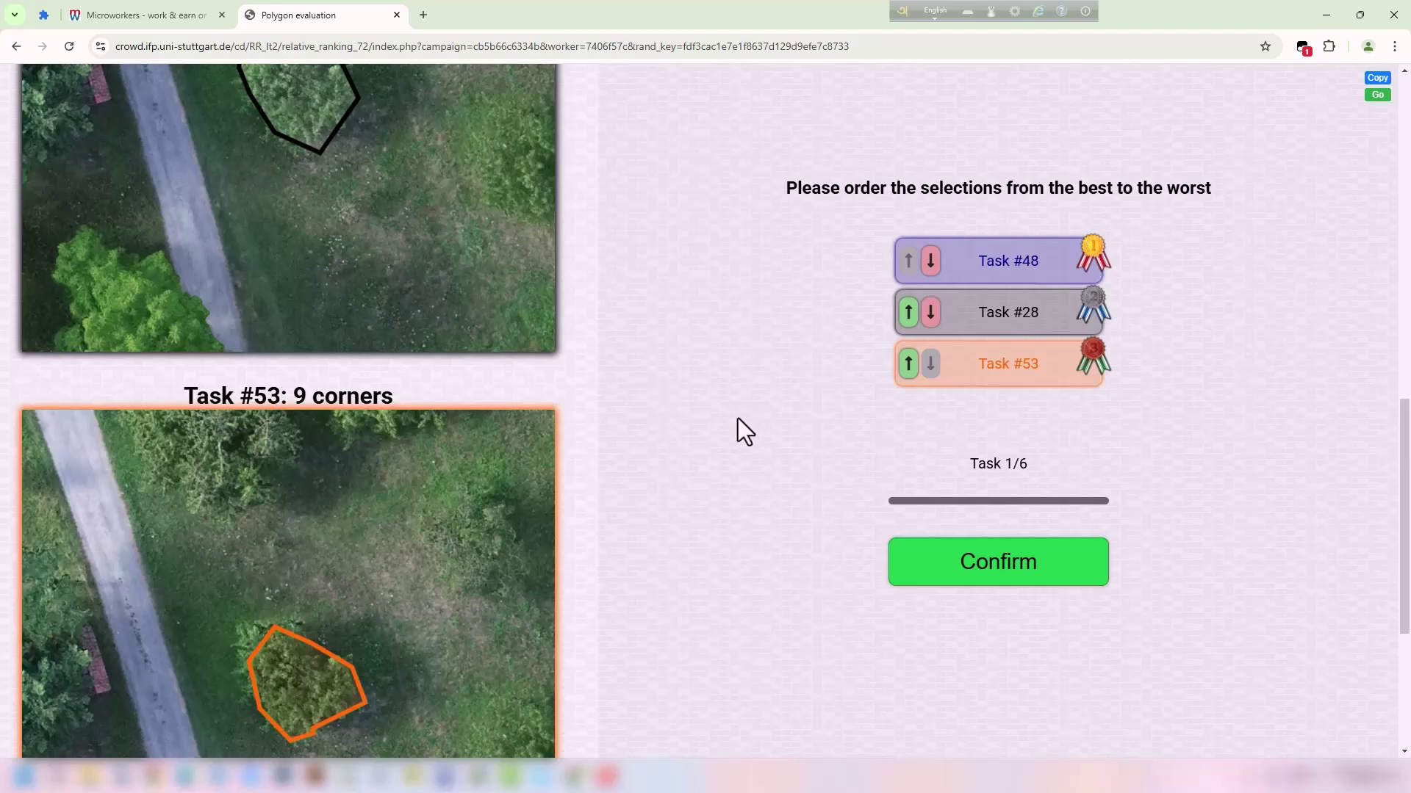
{"action": "scroll", "coordinate": [554, 272], "scroll_direction": "up", "scroll_amount": 5}
{"action": "left_click", "coordinate": [1023, 578]}
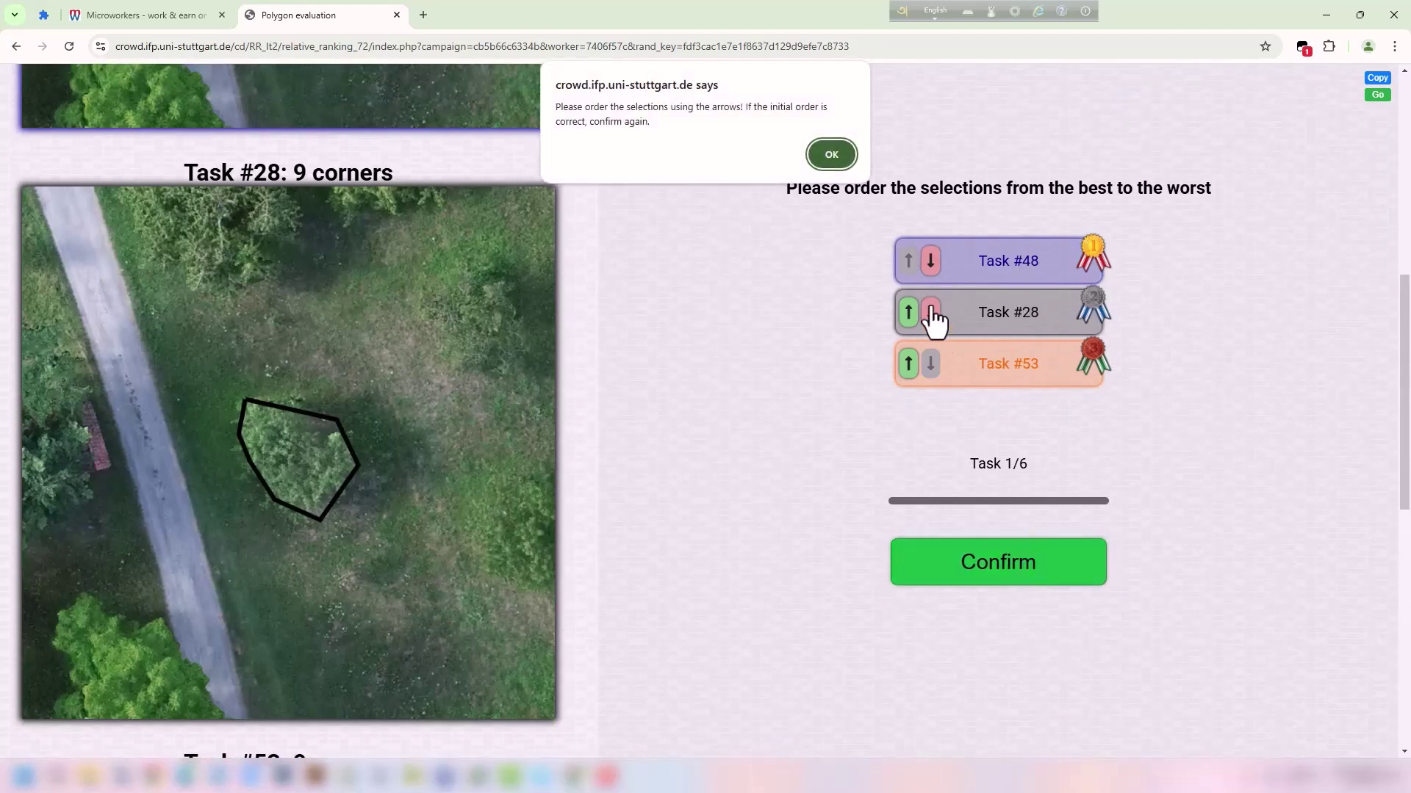
{"action": "left_click", "coordinate": [830, 154]}
Advance to Task 2/6 and submit #17, #18, #27 unchanged, dismissing the ordering notice.
{"action": "left_click", "coordinate": [1008, 576]}
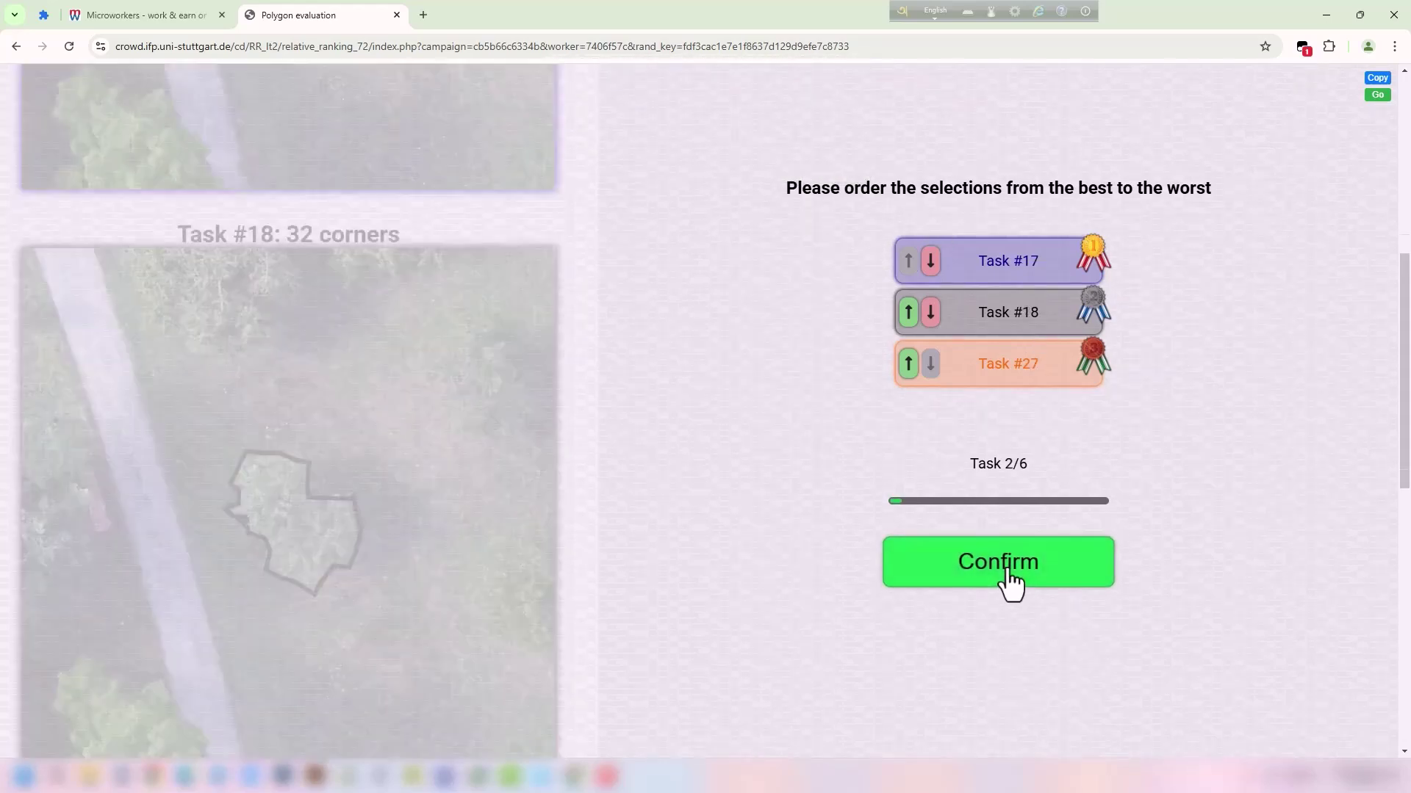
{"action": "scroll", "coordinate": [514, 510], "scroll_direction": "down", "scroll_amount": 9}
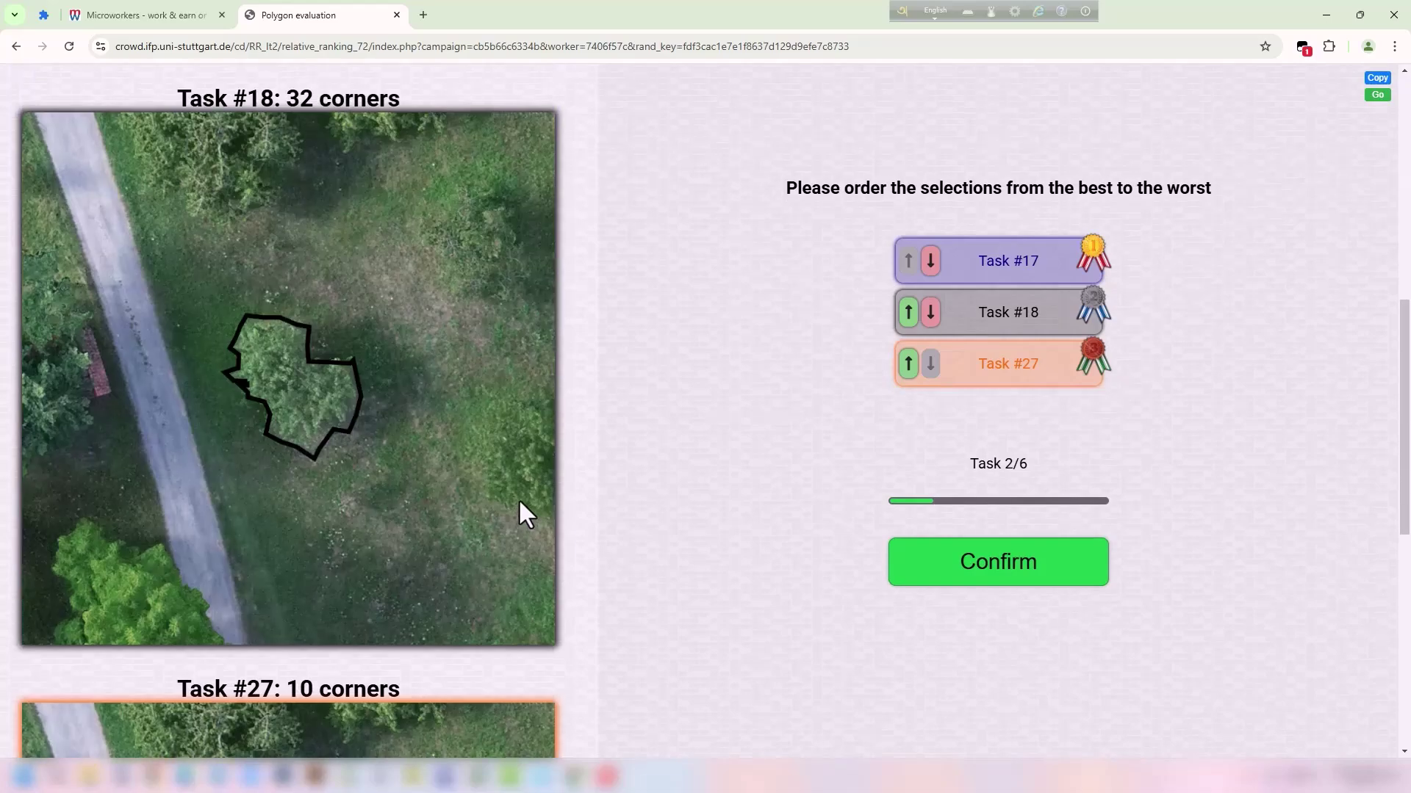
{"action": "scroll", "coordinate": [520, 502], "scroll_direction": "down", "scroll_amount": 8}
{"action": "scroll", "coordinate": [519, 507], "scroll_direction": "up", "scroll_amount": 12}
{"action": "scroll", "coordinate": [240, 407], "scroll_direction": "down", "scroll_amount": 4}
{"action": "scroll", "coordinate": [397, 388], "scroll_direction": "up", "scroll_amount": 7}
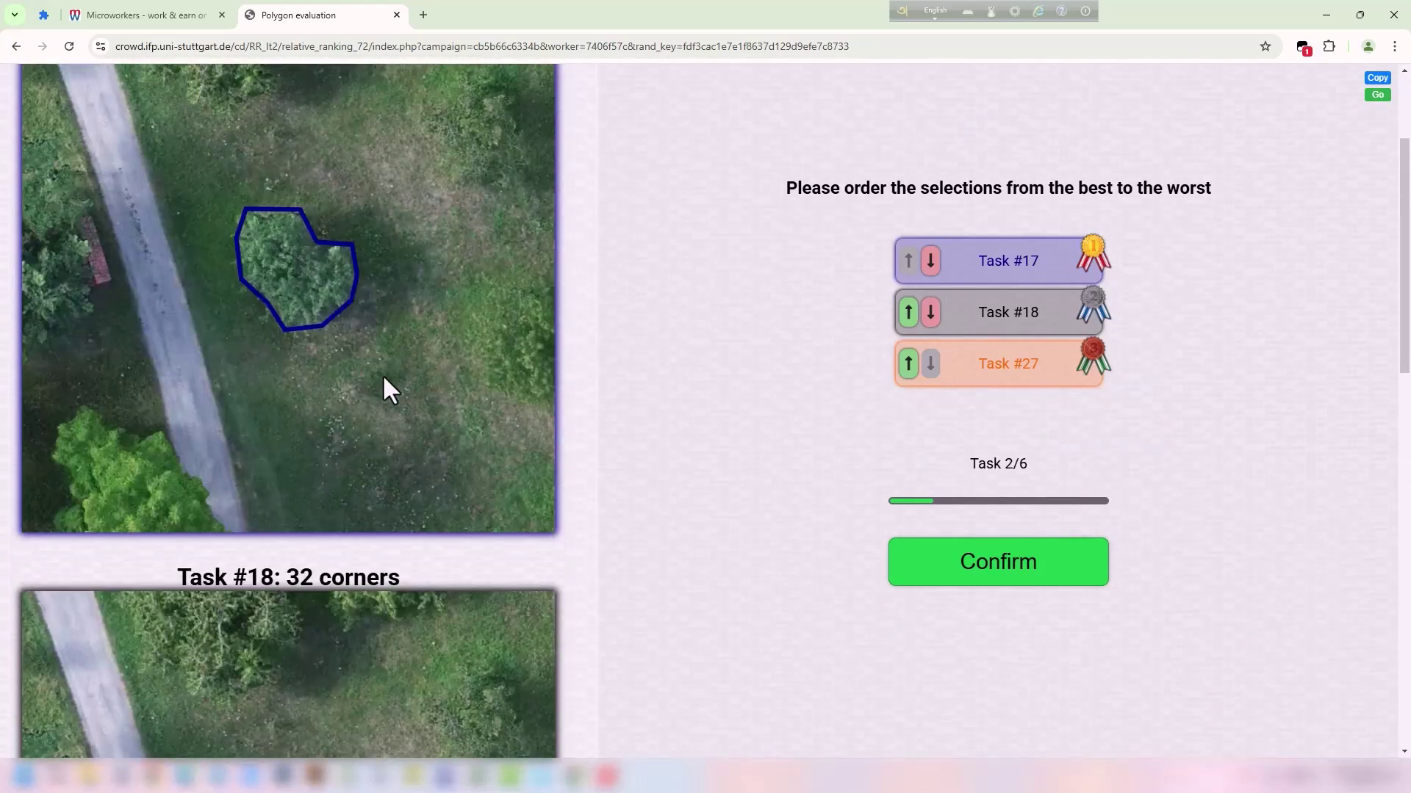
{"action": "scroll", "coordinate": [371, 378], "scroll_direction": "down", "scroll_amount": 3}
{"action": "scroll", "coordinate": [382, 378], "scroll_direction": "down", "scroll_amount": 9}
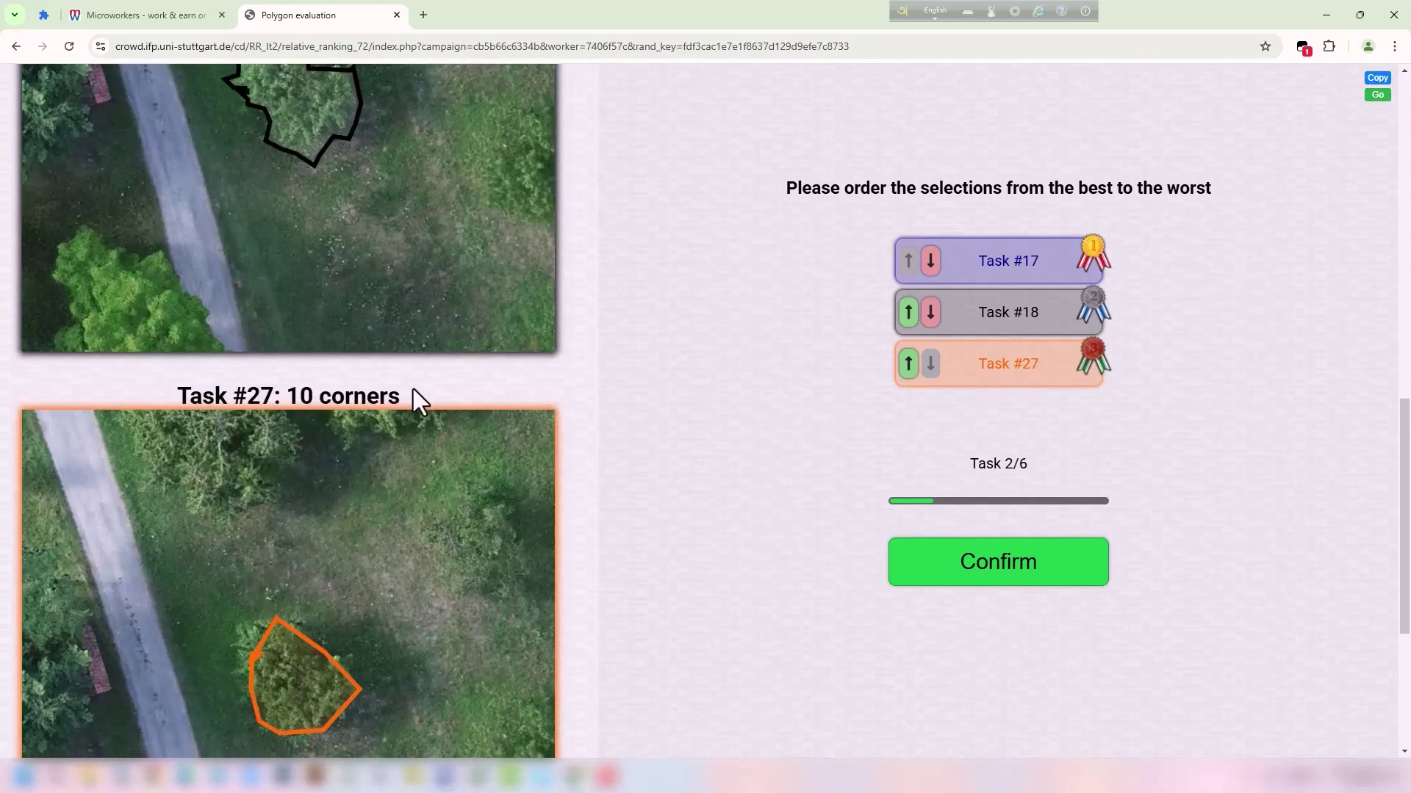
{"action": "scroll", "coordinate": [416, 390], "scroll_direction": "up", "scroll_amount": 4}
{"action": "scroll", "coordinate": [323, 441], "scroll_direction": "up", "scroll_amount": 9}
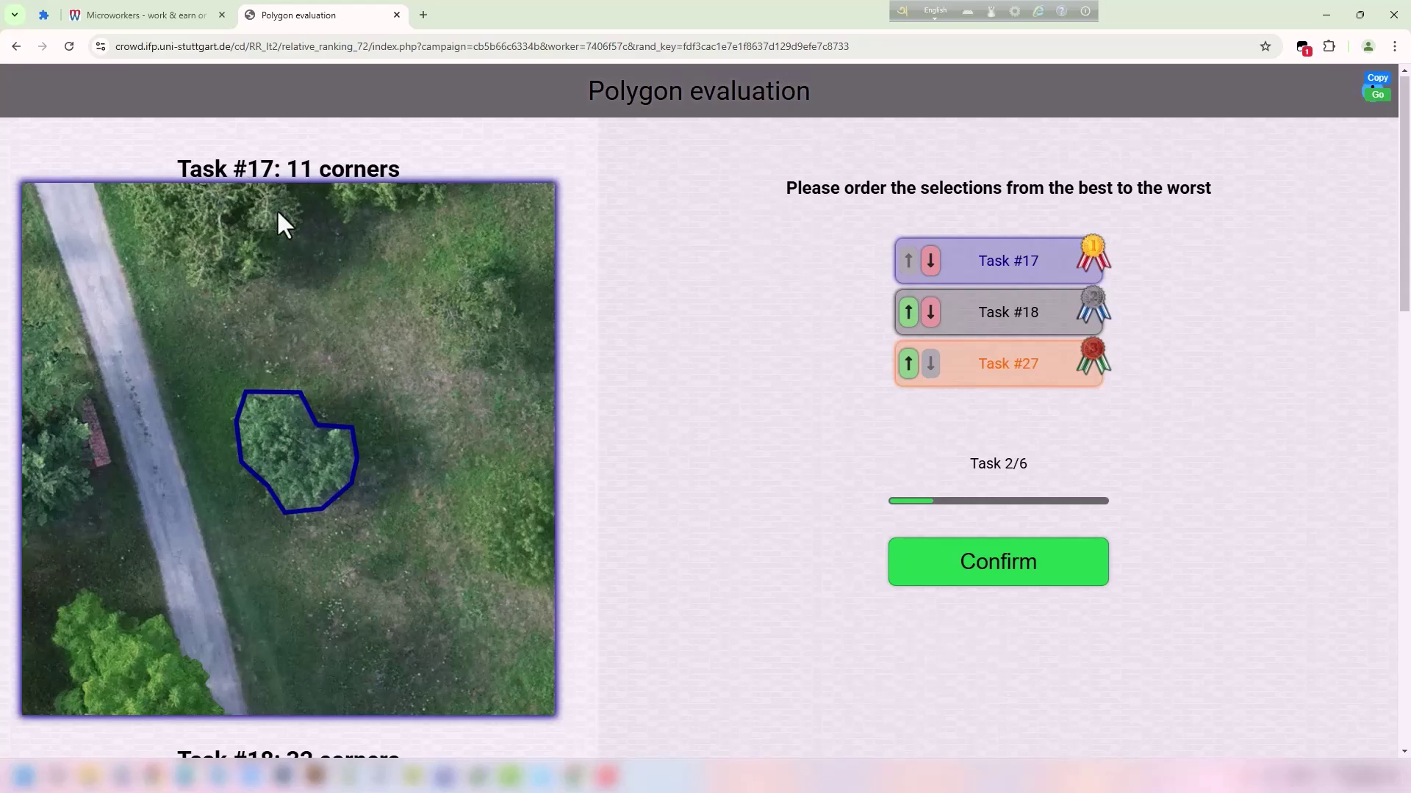
{"action": "scroll", "coordinate": [408, 289], "scroll_direction": "down", "scroll_amount": 17}
{"action": "scroll", "coordinate": [430, 315], "scroll_direction": "up", "scroll_amount": 9}
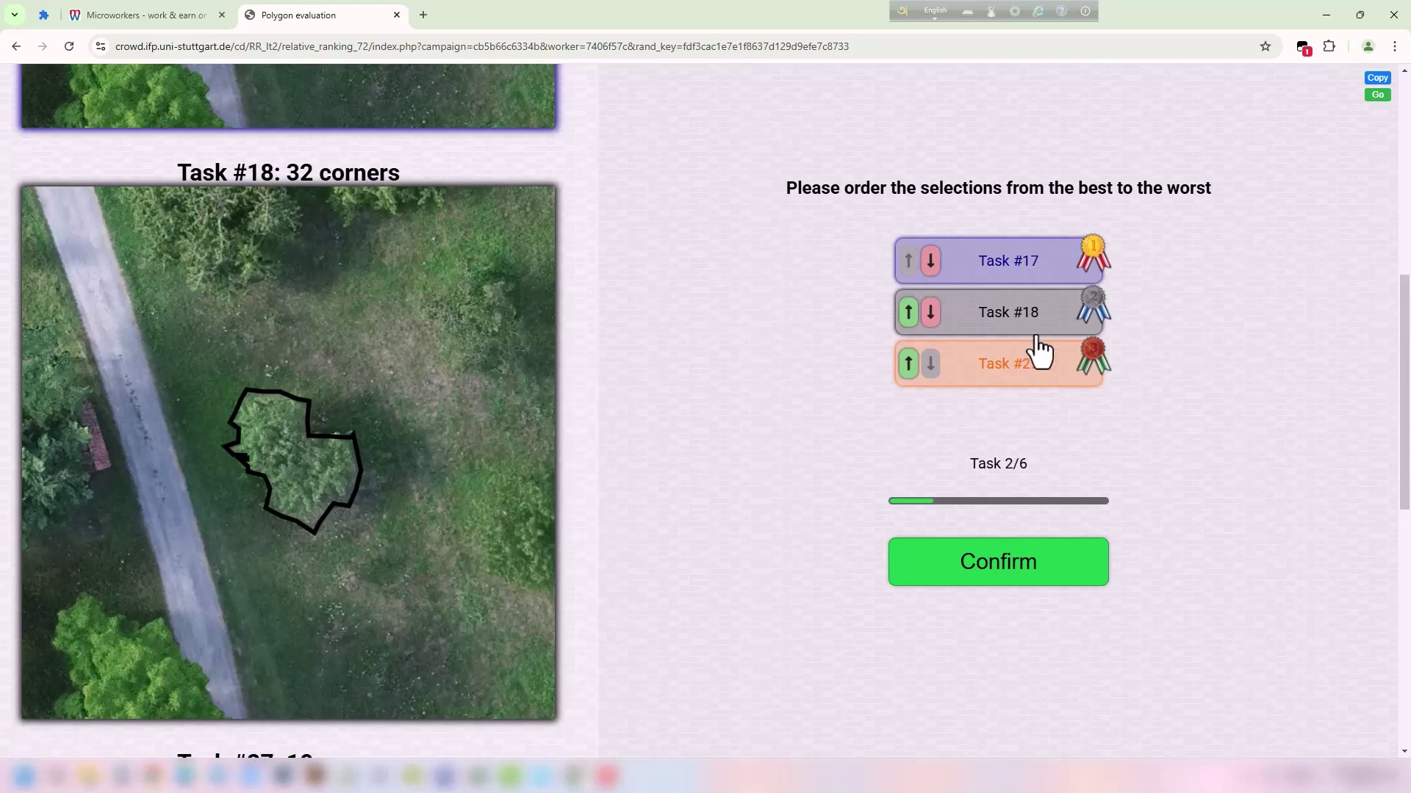
{"action": "left_click", "coordinate": [1007, 581]}
{"action": "left_click", "coordinate": [832, 156]}
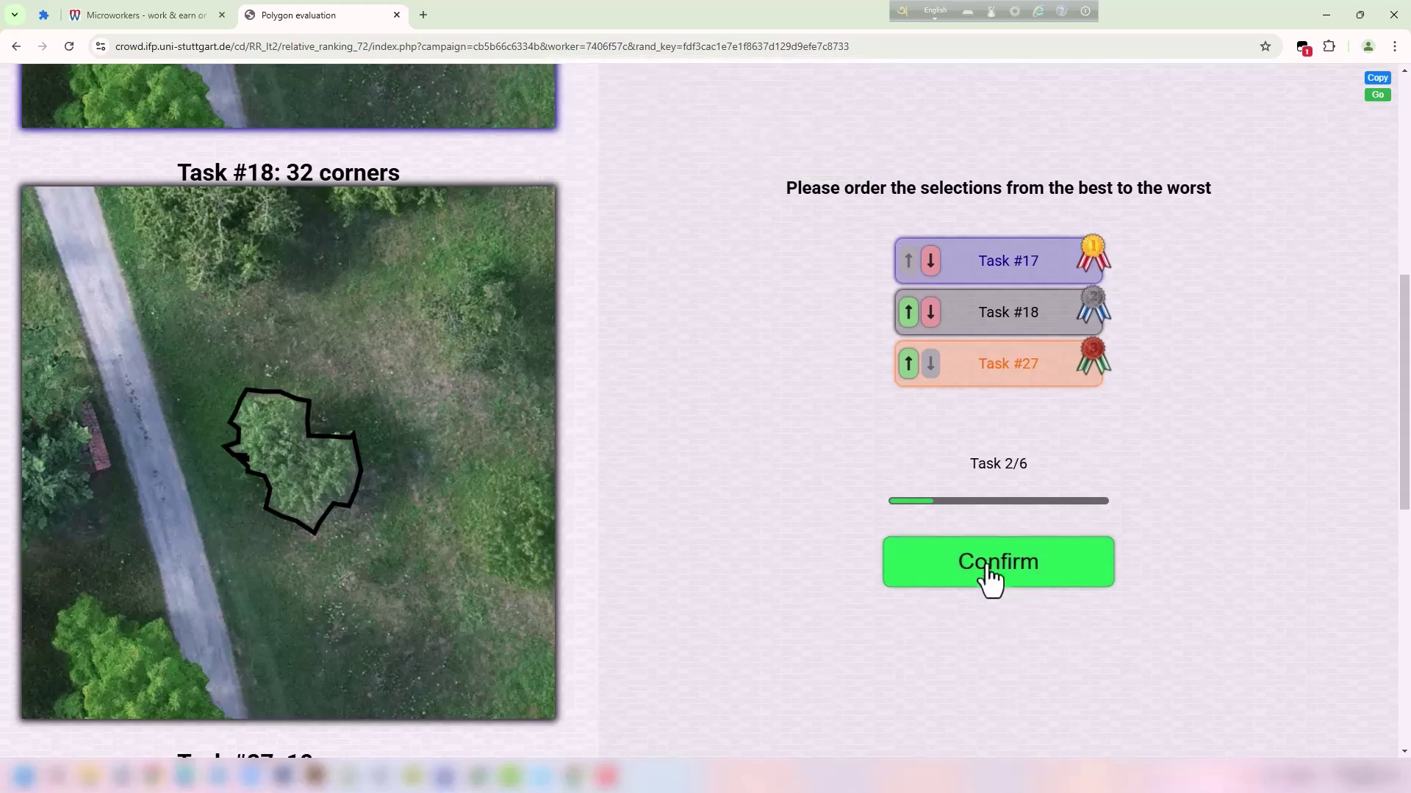
Advance to Task 3/6, rank Task #41 above Task #20, and submit.
{"action": "left_click", "coordinate": [989, 571]}
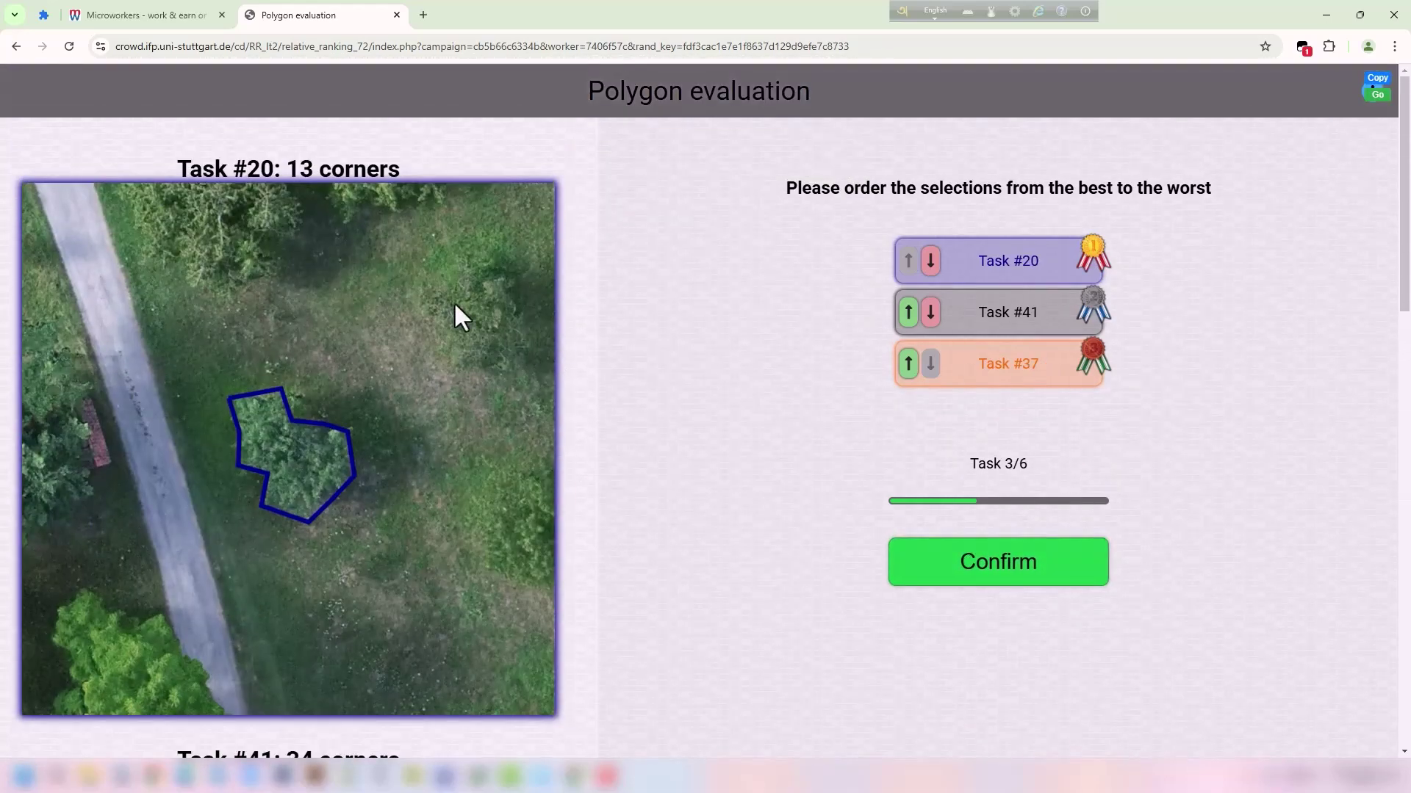
{"action": "scroll", "coordinate": [288, 202], "scroll_direction": "down", "scroll_amount": 12}
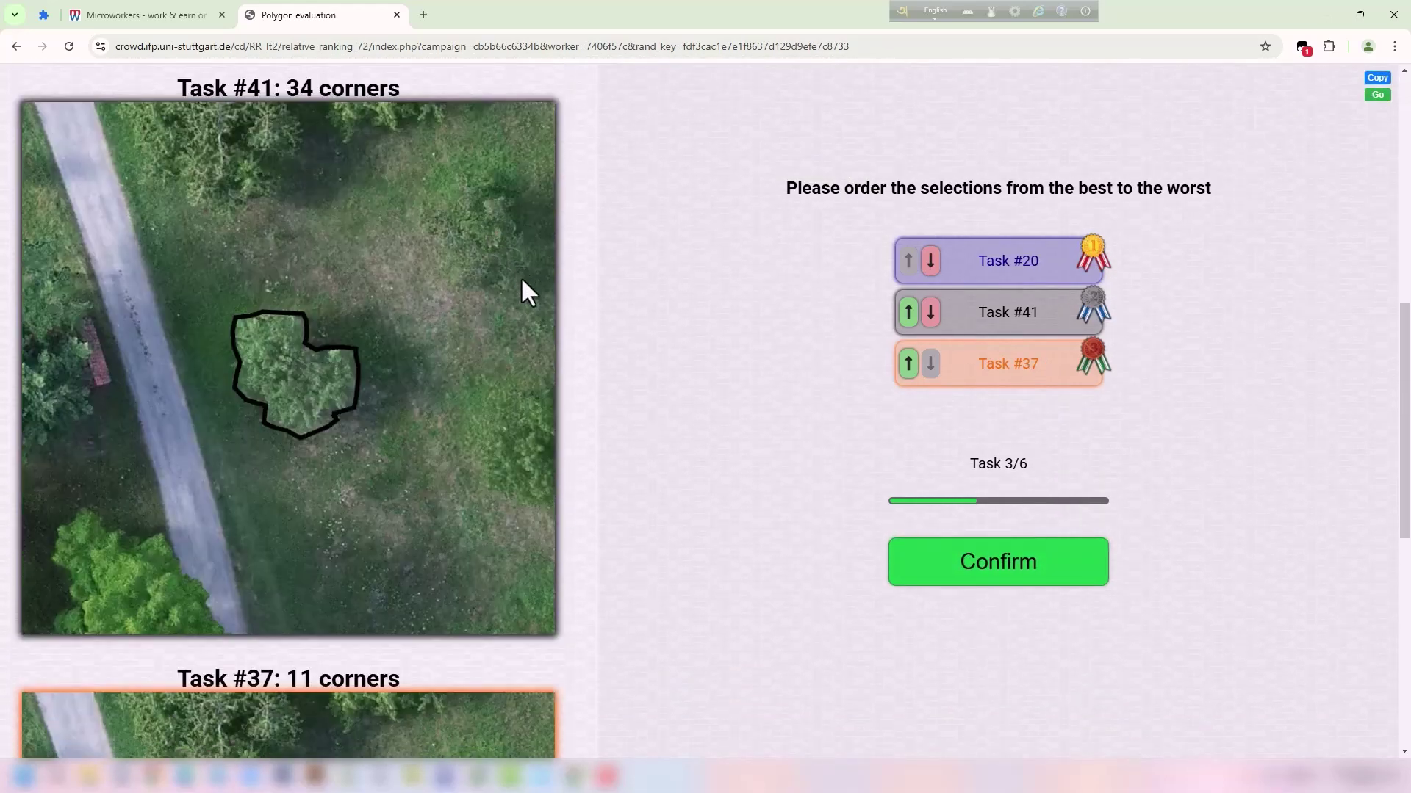
{"action": "scroll", "coordinate": [532, 289], "scroll_direction": "up", "scroll_amount": 6}
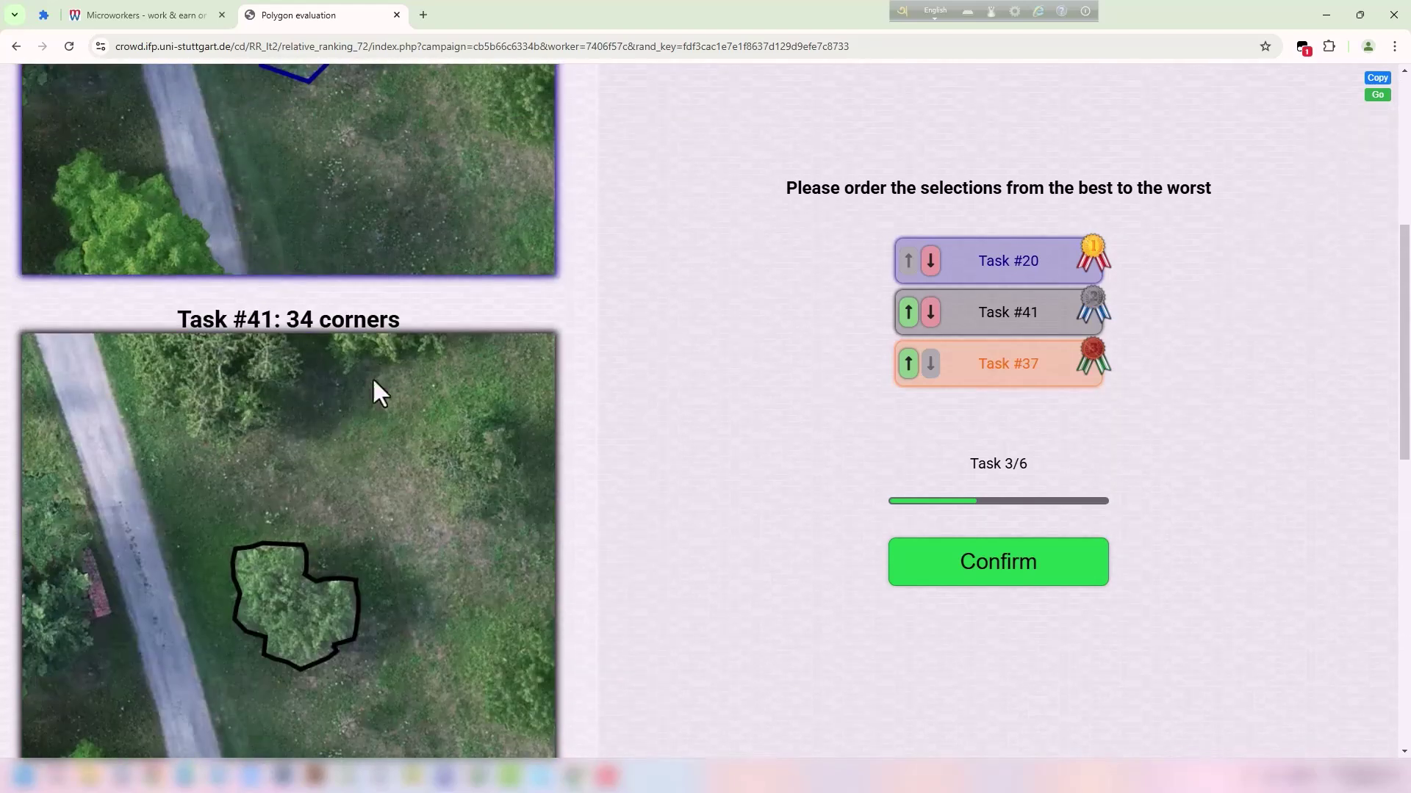
{"action": "scroll", "coordinate": [257, 371], "scroll_direction": "up", "scroll_amount": 5}
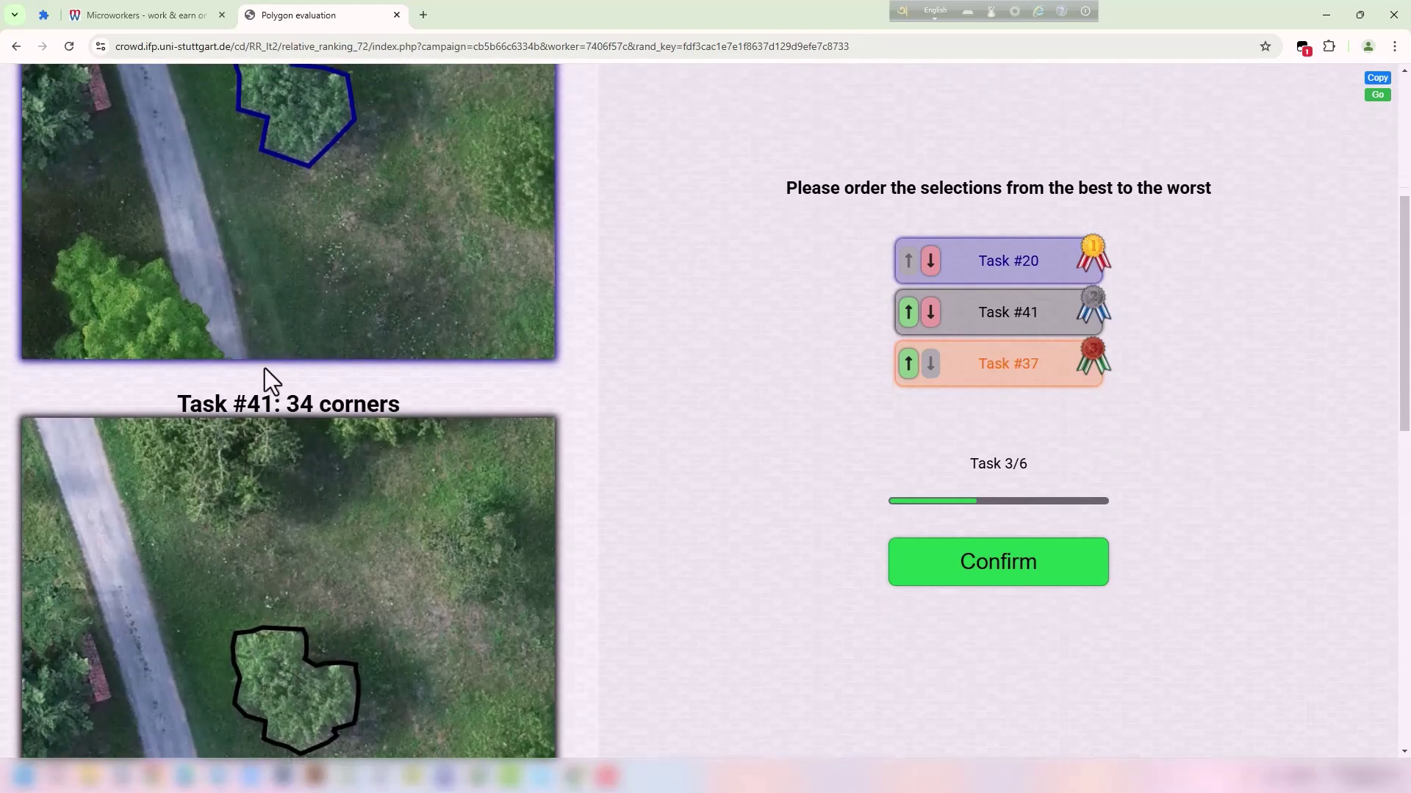
{"action": "scroll", "coordinate": [327, 352], "scroll_direction": "up", "scroll_amount": 1}
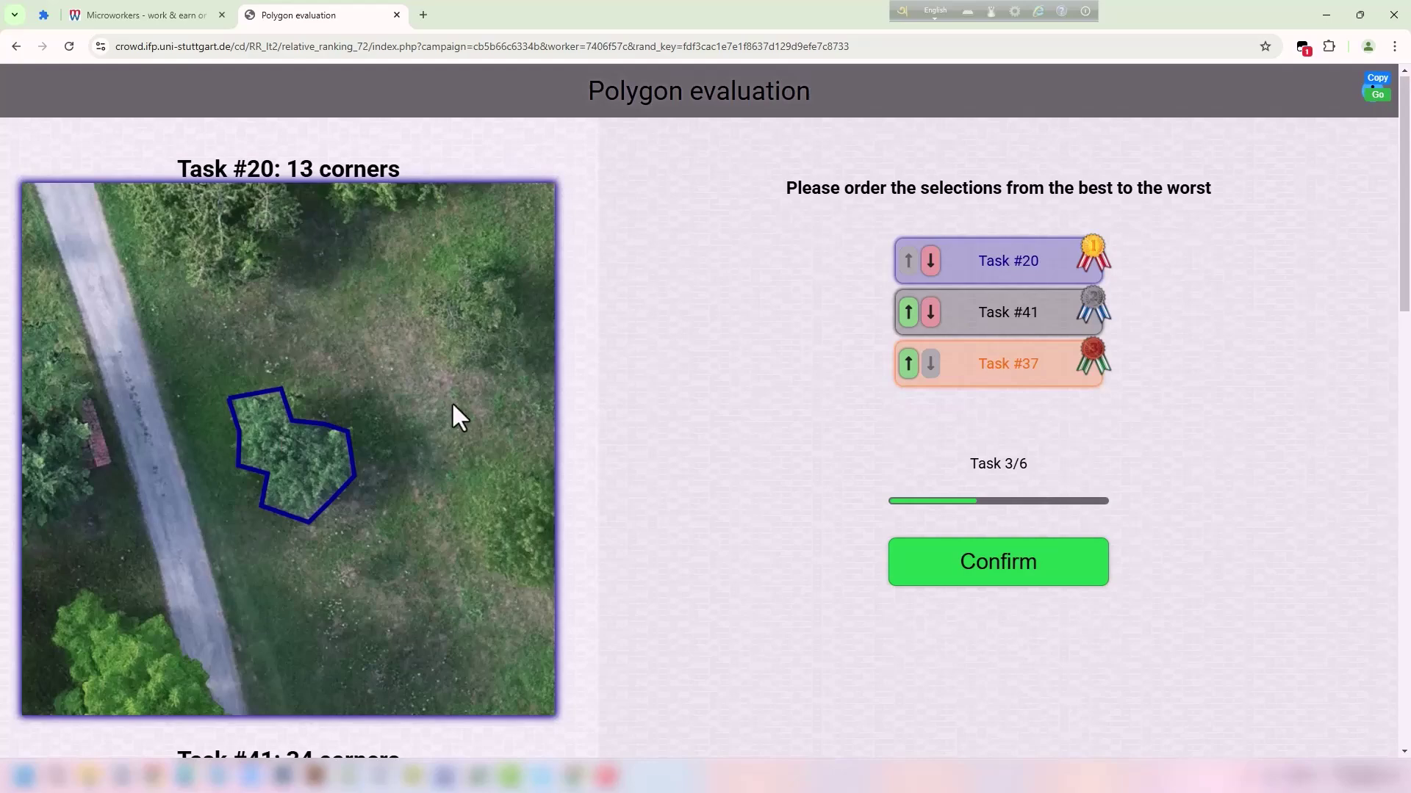
{"action": "scroll", "coordinate": [451, 400], "scroll_direction": "down", "scroll_amount": 10}
{"action": "left_click", "coordinate": [904, 312]}
{"action": "scroll", "coordinate": [1014, 477], "scroll_direction": "down", "scroll_amount": 5}
{"action": "left_click", "coordinate": [993, 572]}
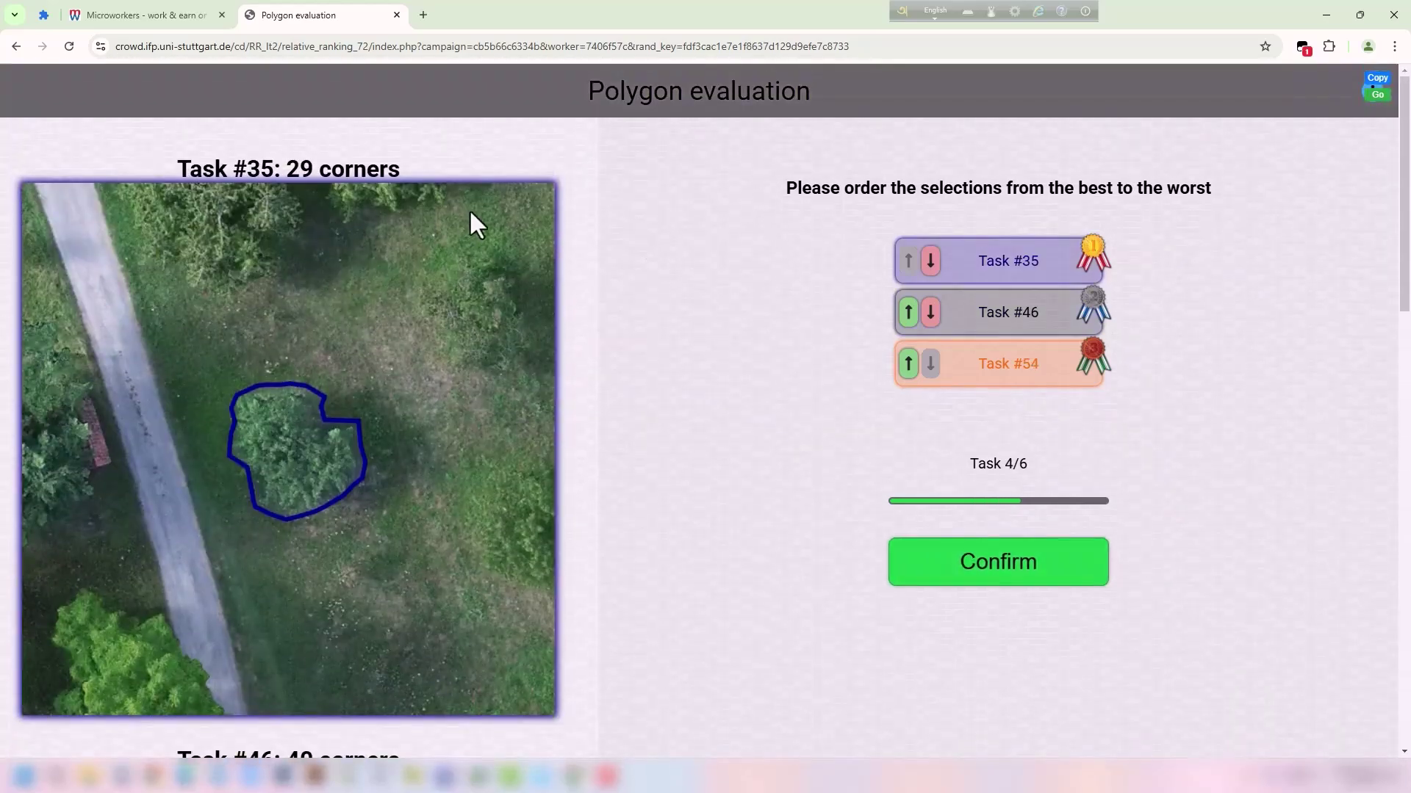
Move Task #46 into first place in Task 4/6 and submit.
{"action": "scroll", "coordinate": [479, 340], "scroll_direction": "down", "scroll_amount": 15}
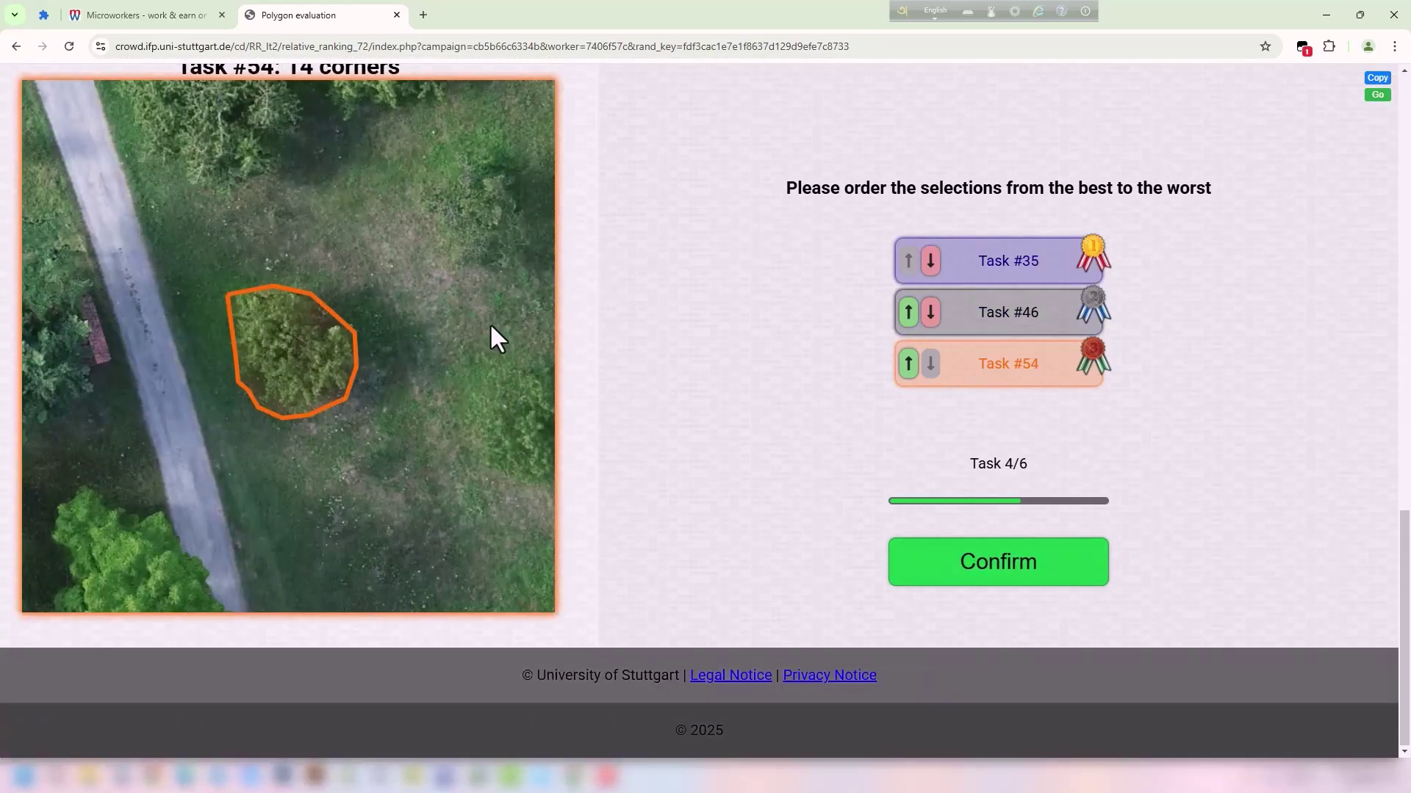
{"action": "scroll", "coordinate": [491, 337], "scroll_direction": "up", "scroll_amount": 7}
{"action": "scroll", "coordinate": [493, 327], "scroll_direction": "up", "scroll_amount": 4}
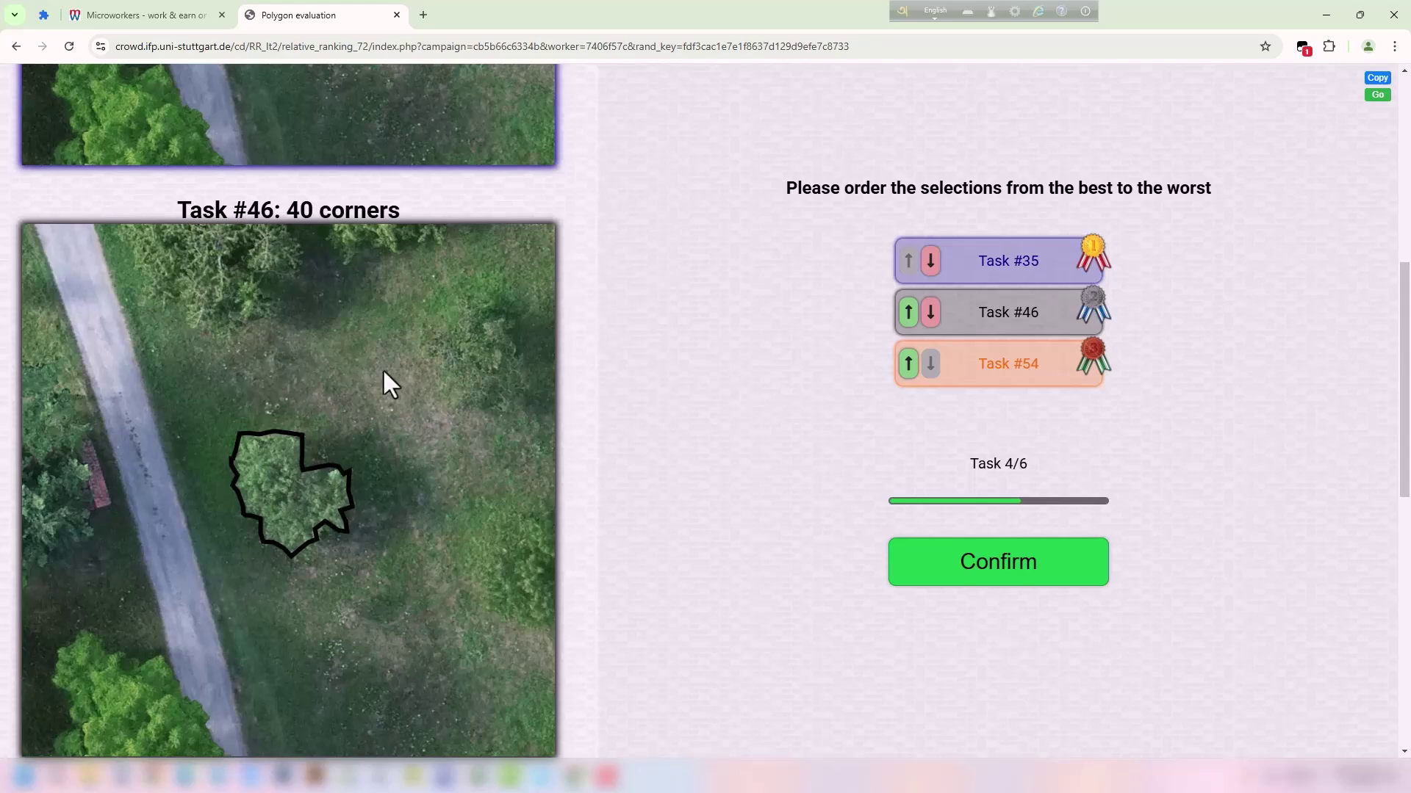
{"action": "left_click", "coordinate": [908, 312]}
{"action": "scroll", "coordinate": [381, 297], "scroll_direction": "up", "scroll_amount": 7}
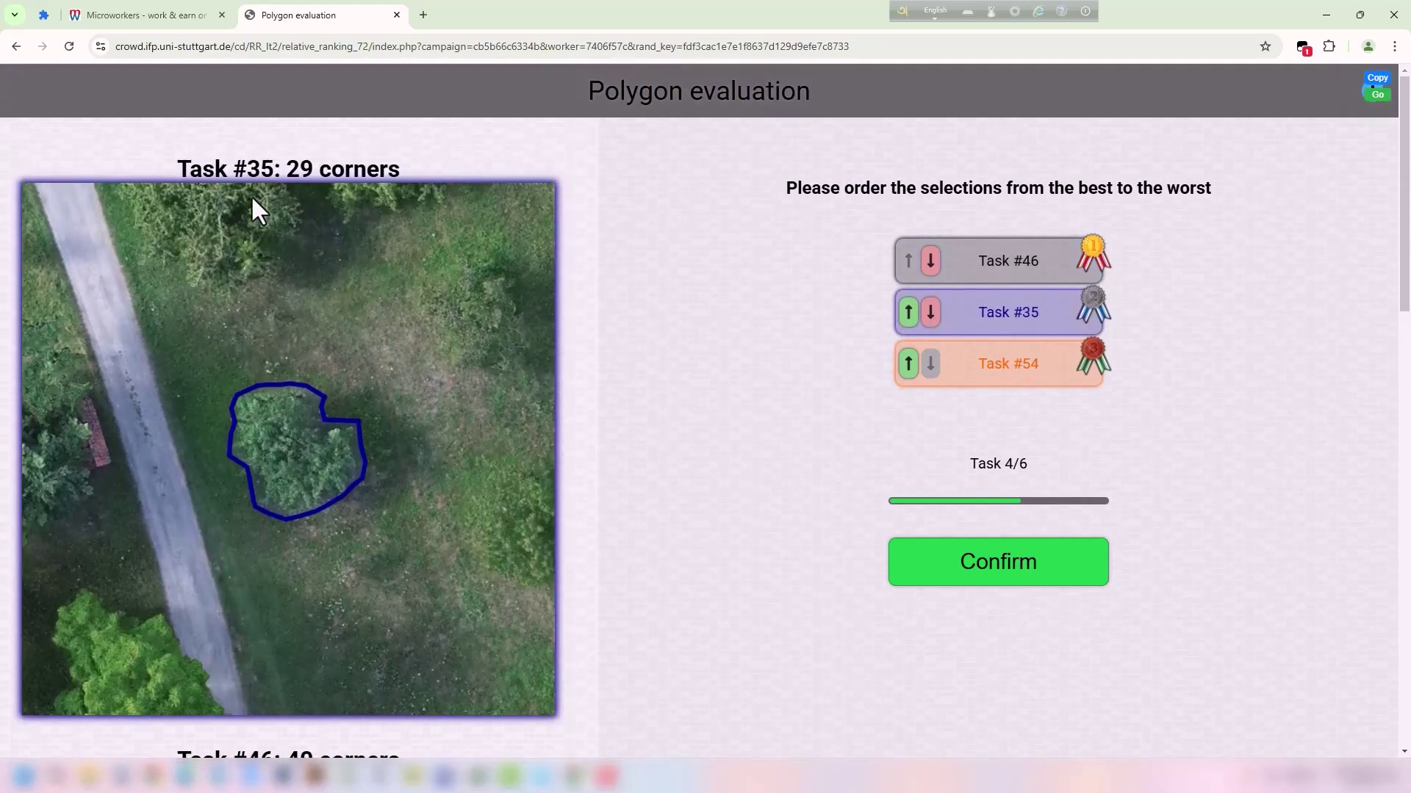
{"action": "scroll", "coordinate": [408, 302], "scroll_direction": "down", "scroll_amount": 5}
{"action": "scroll", "coordinate": [408, 302], "scroll_direction": "down", "scroll_amount": 3}
{"action": "scroll", "coordinate": [421, 297], "scroll_direction": "up", "scroll_amount": 1}
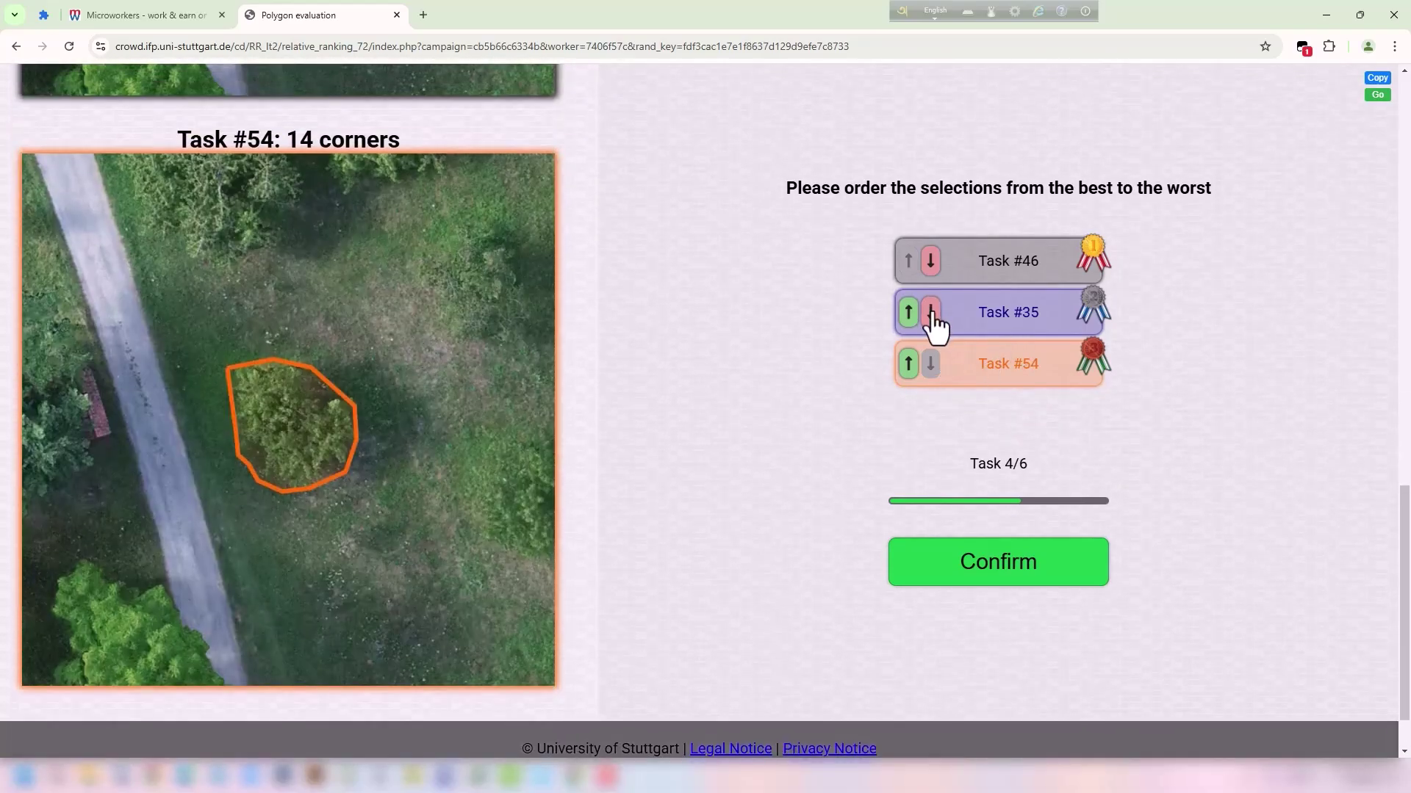
{"action": "left_click", "coordinate": [1010, 575]}
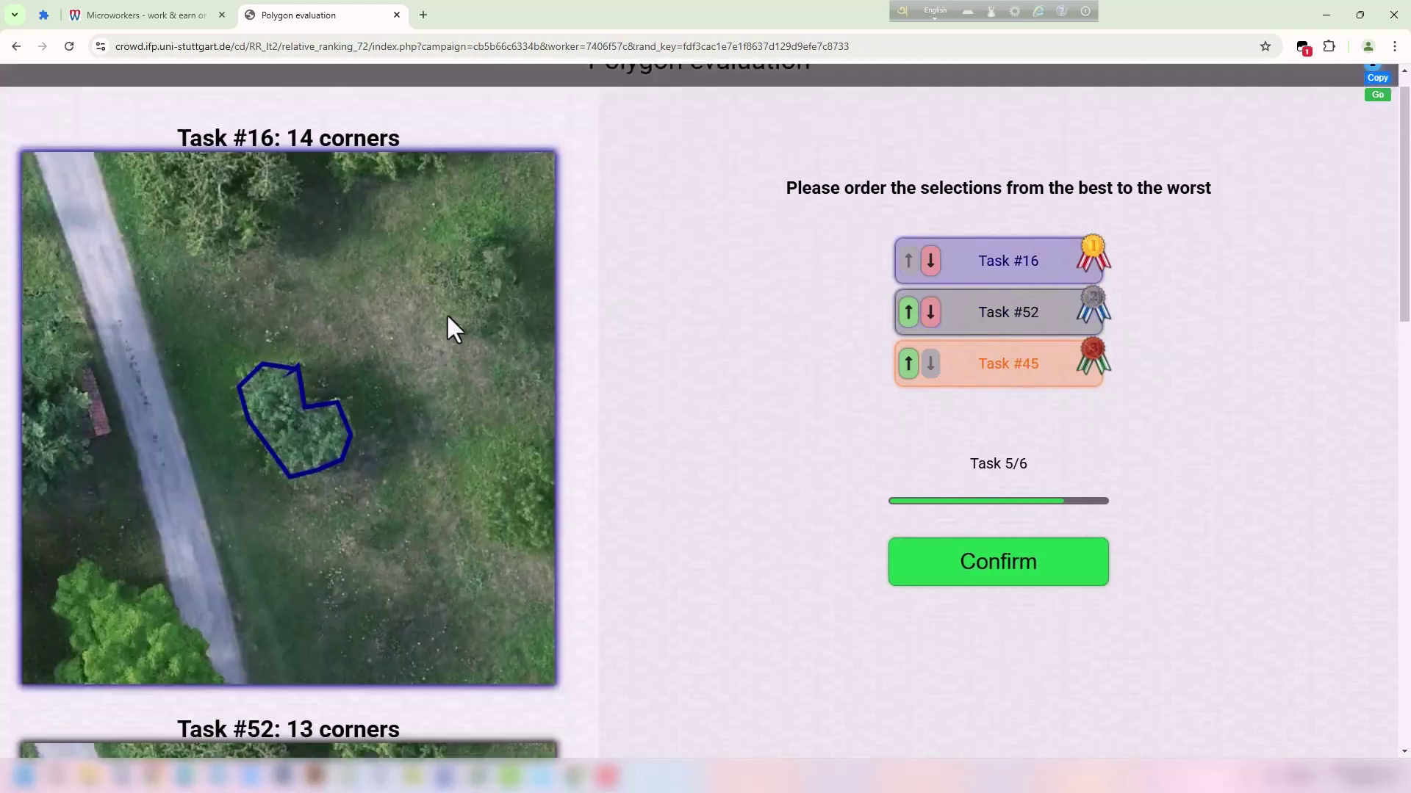
Rank Task #45 first and Task #16 above #52 in Task 5/6, then submit.
{"action": "scroll", "coordinate": [472, 316], "scroll_direction": "down", "scroll_amount": 13}
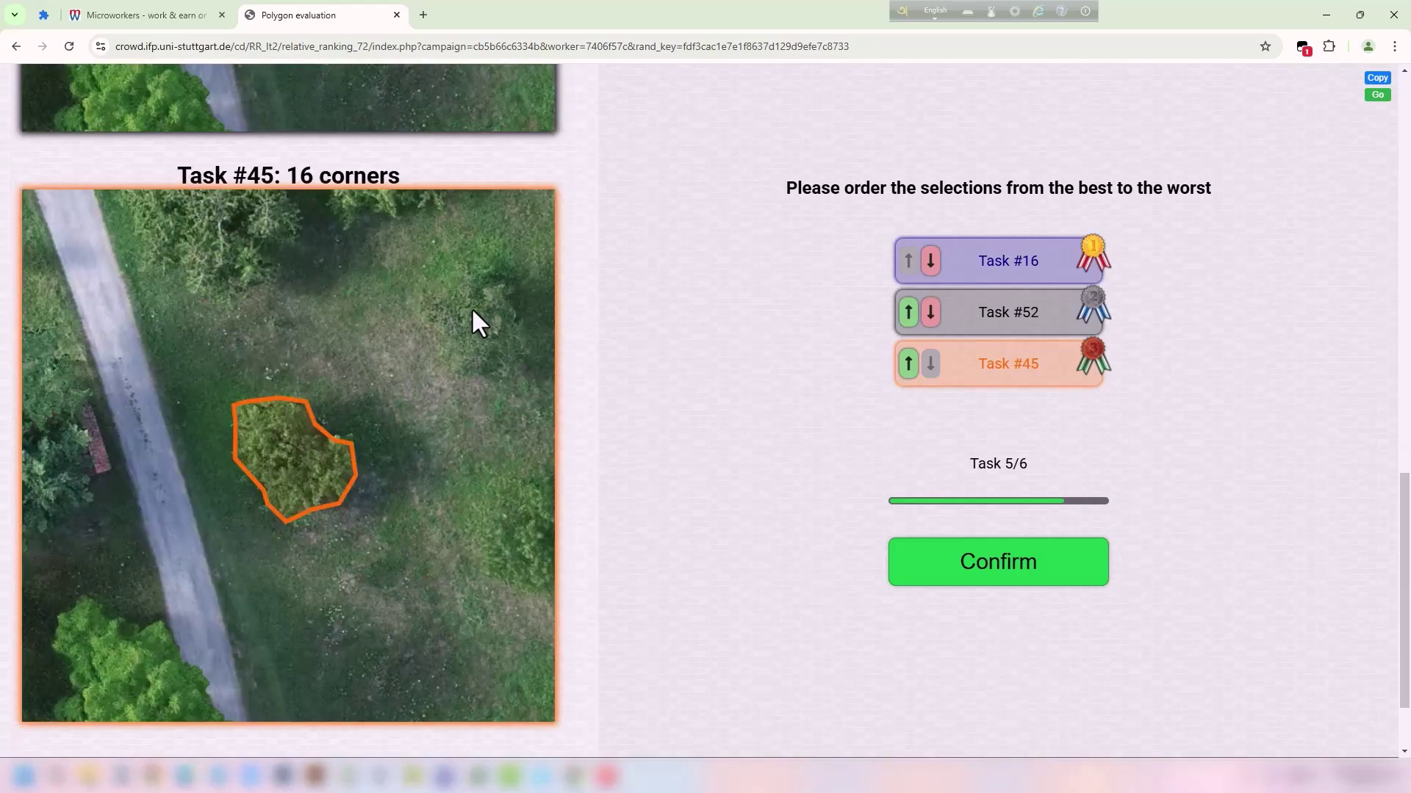
{"action": "scroll", "coordinate": [323, 352], "scroll_direction": "up", "scroll_amount": 15}
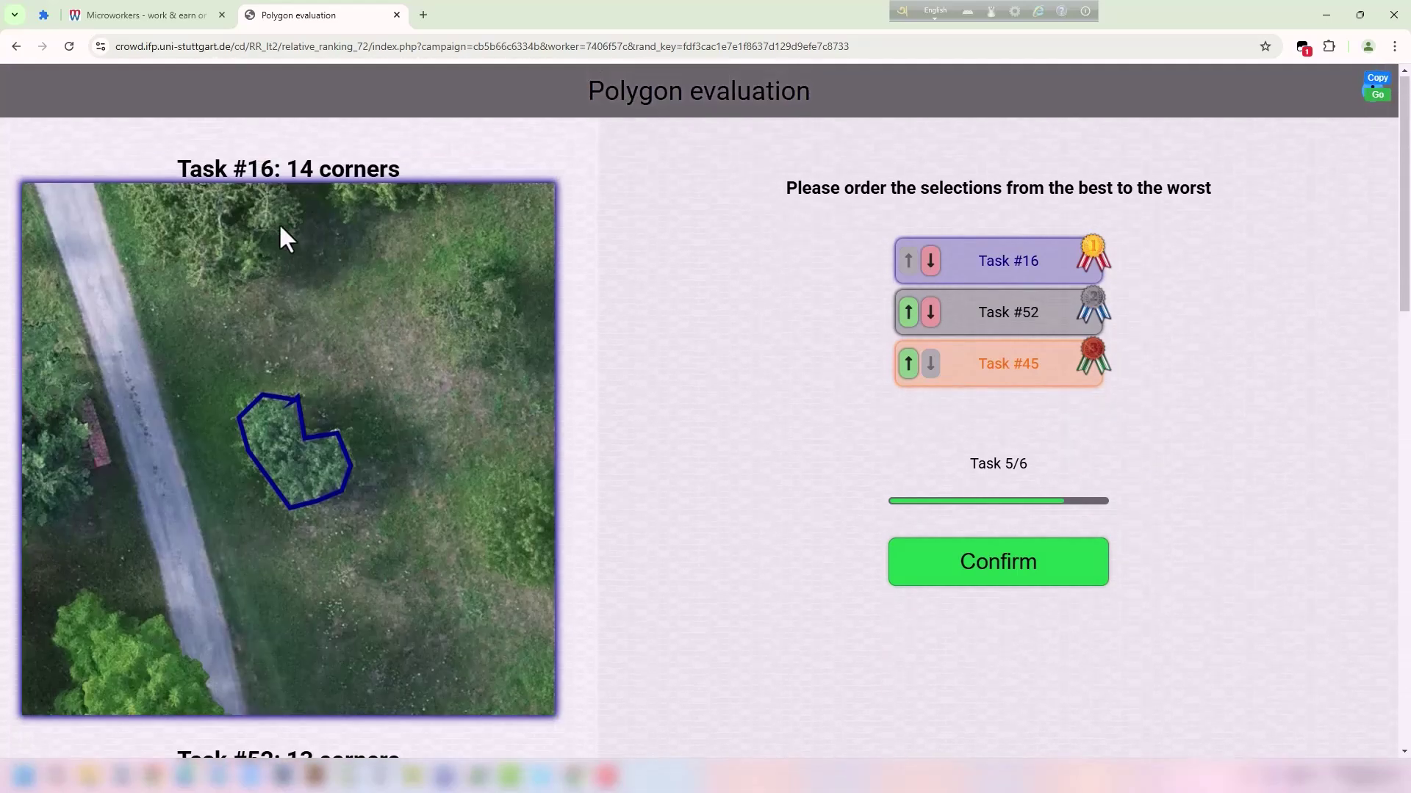
{"action": "left_click_drag", "start_coordinate": [247, 169], "coordinate": [315, 169]}
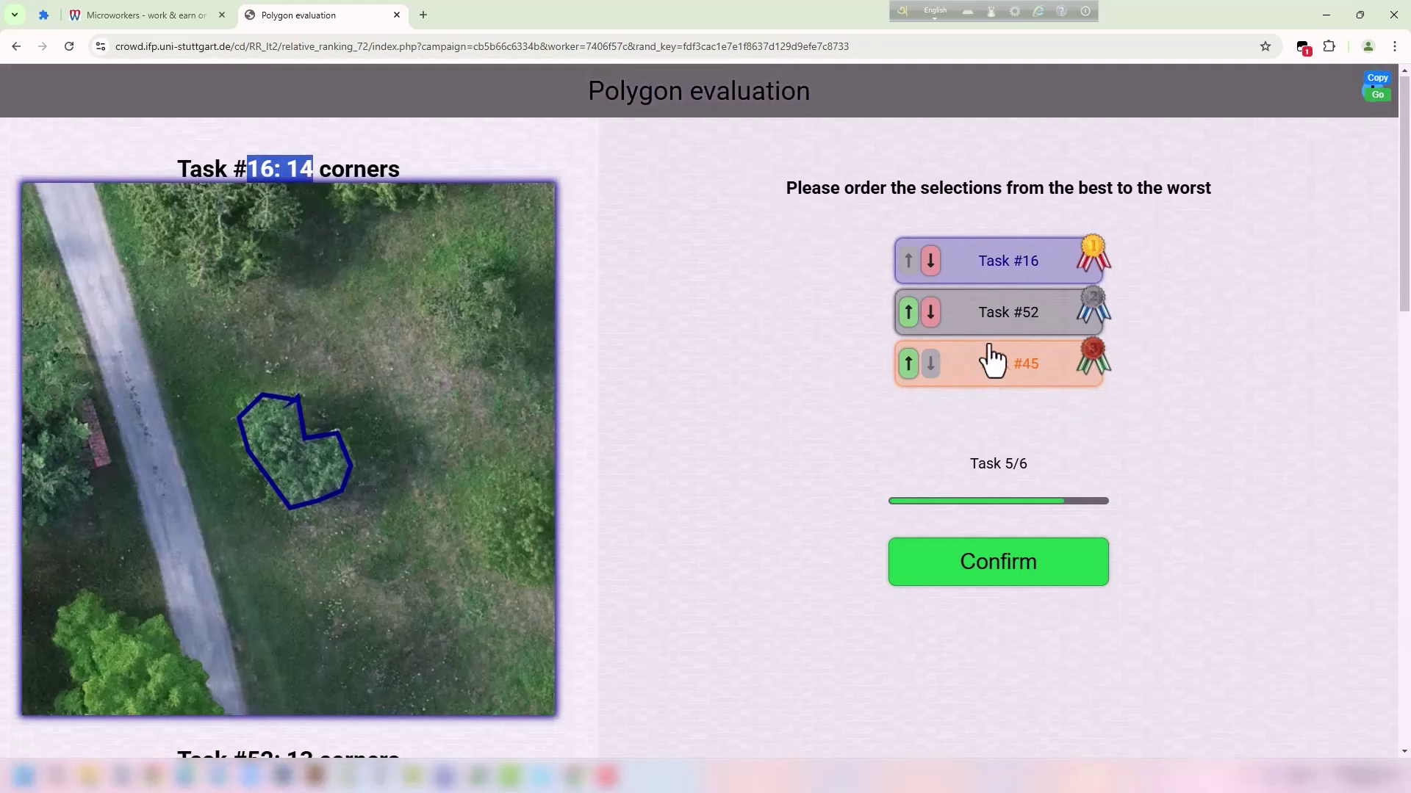
{"action": "scroll", "coordinate": [985, 368], "scroll_direction": "down", "scroll_amount": 9}
{"action": "left_click", "coordinate": [909, 363]}
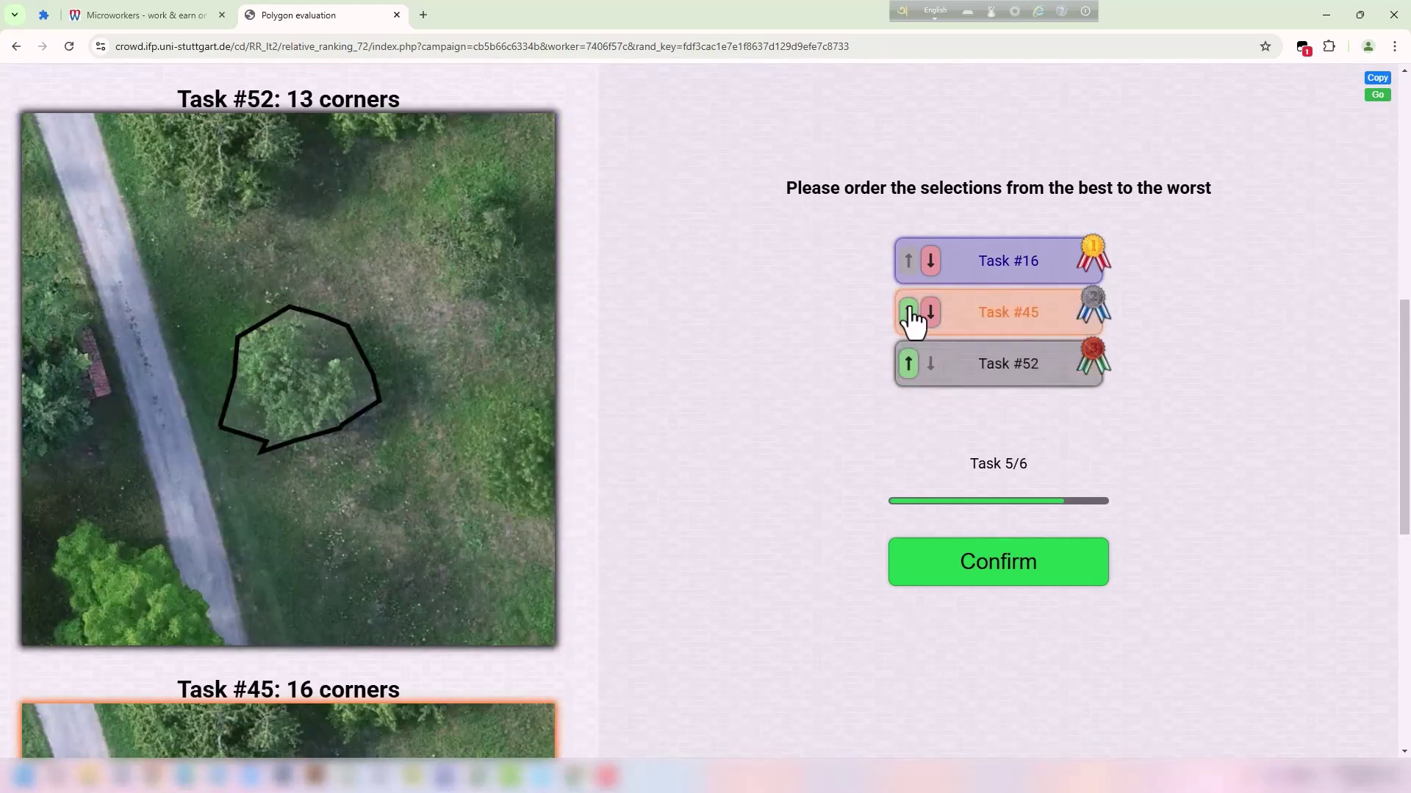
{"action": "left_click", "coordinate": [909, 312]}
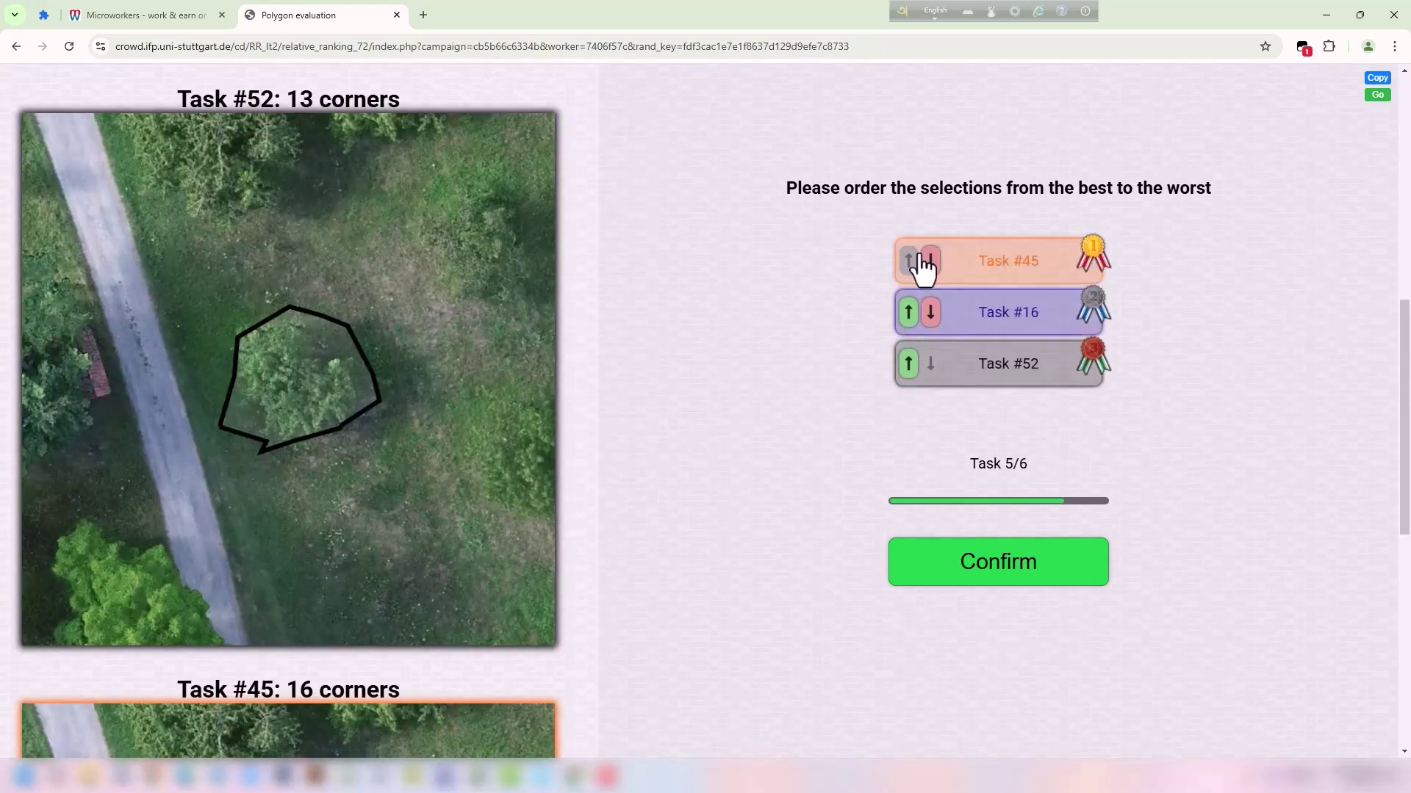
{"action": "left_click", "coordinate": [931, 312]}
{"action": "scroll", "coordinate": [464, 360], "scroll_direction": "up", "scroll_amount": 3}
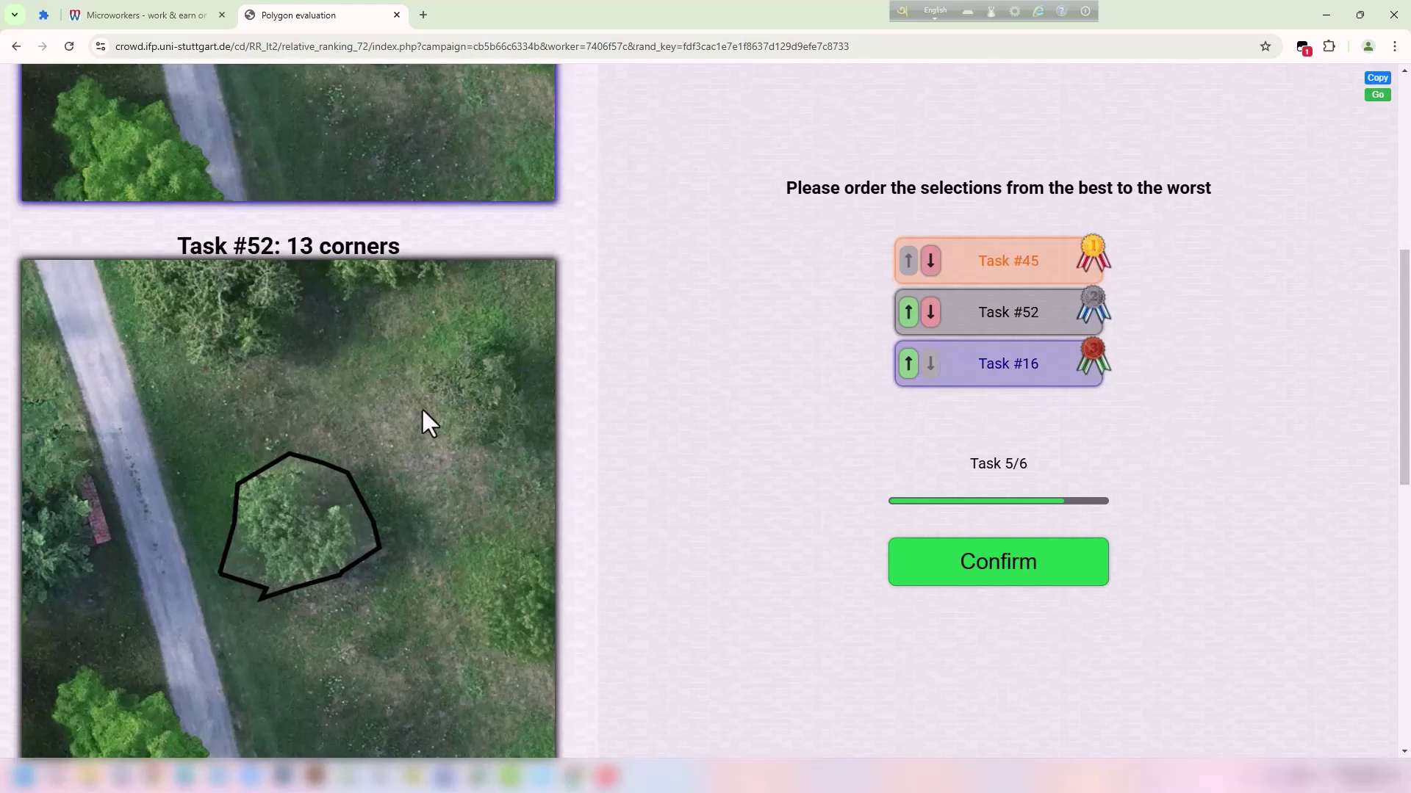
{"action": "scroll", "coordinate": [513, 482], "scroll_direction": "down", "scroll_amount": 5}
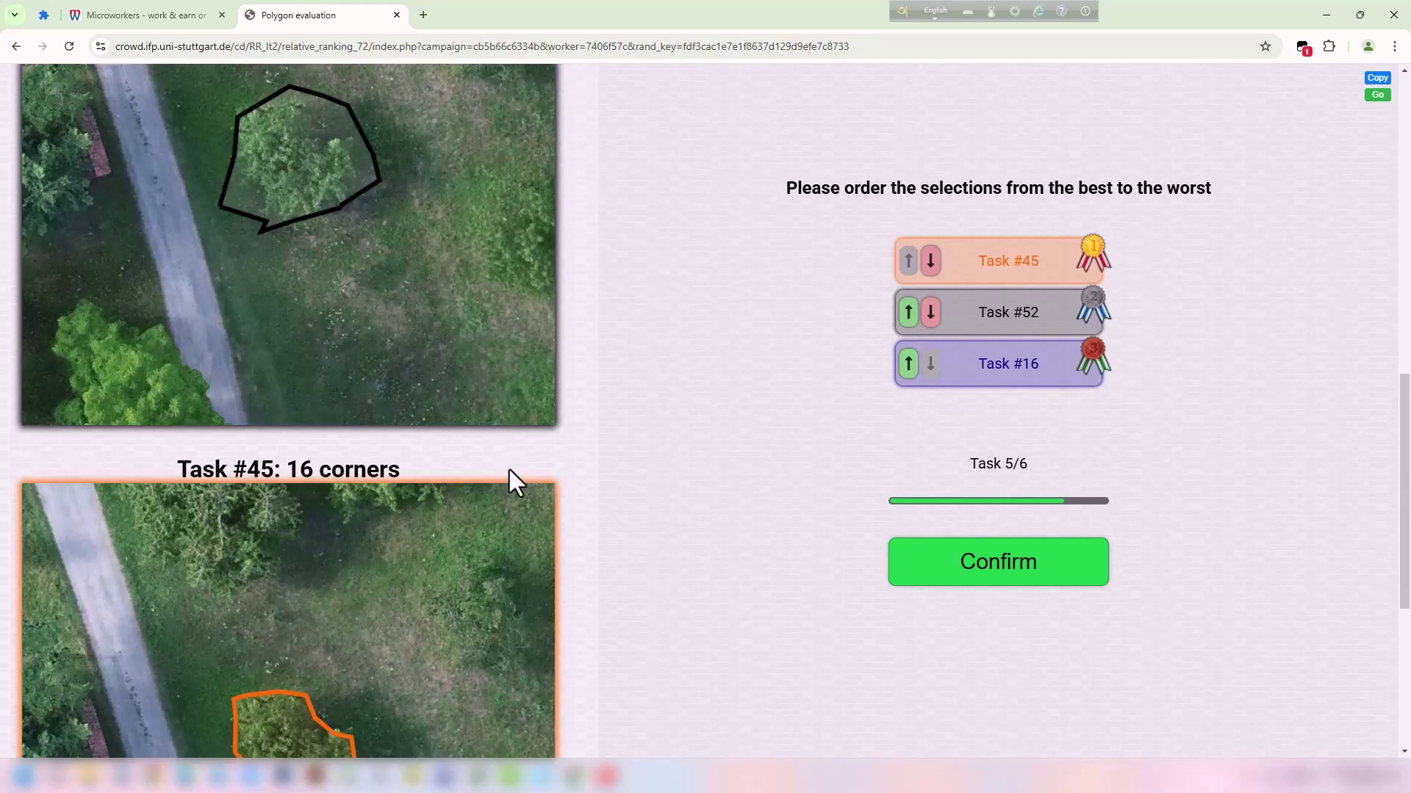
{"action": "scroll", "coordinate": [509, 470], "scroll_direction": "up", "scroll_amount": 3}
{"action": "scroll", "coordinate": [508, 466], "scroll_direction": "up", "scroll_amount": 2}
{"action": "scroll", "coordinate": [409, 450], "scroll_direction": "down", "scroll_amount": 6}
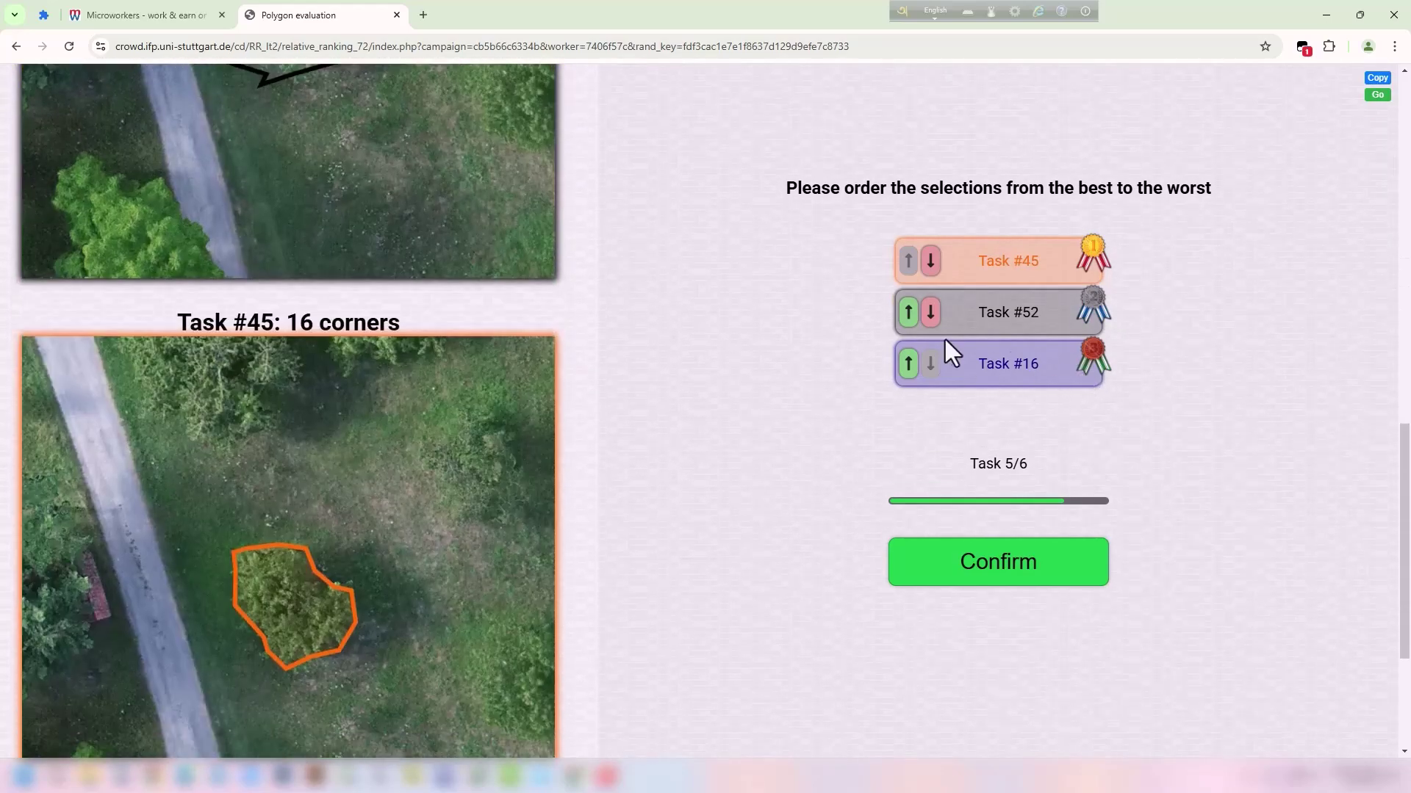
{"action": "left_click", "coordinate": [908, 363]}
{"action": "scroll", "coordinate": [283, 293], "scroll_direction": "down", "scroll_amount": 2}
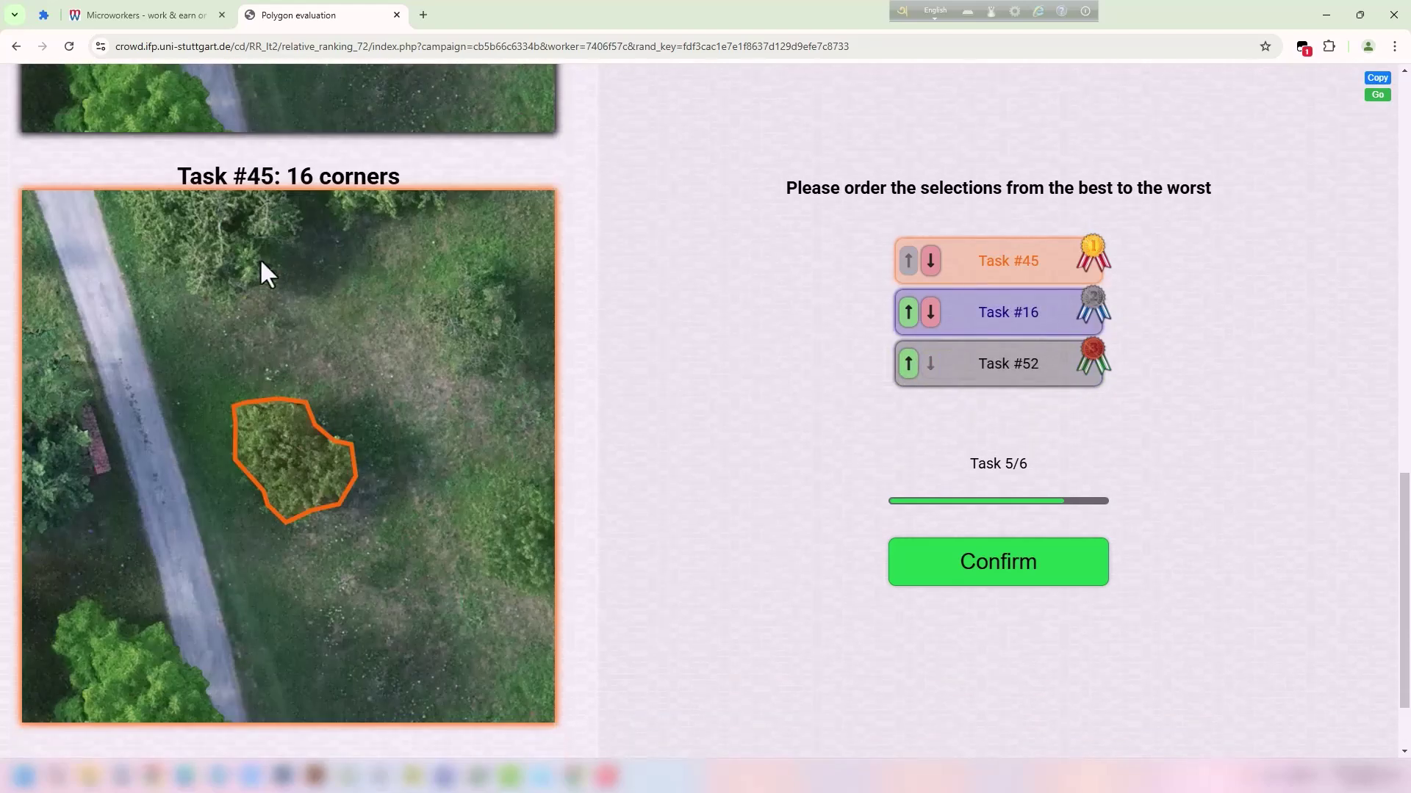
{"action": "scroll", "coordinate": [455, 191], "scroll_direction": "up", "scroll_amount": 15}
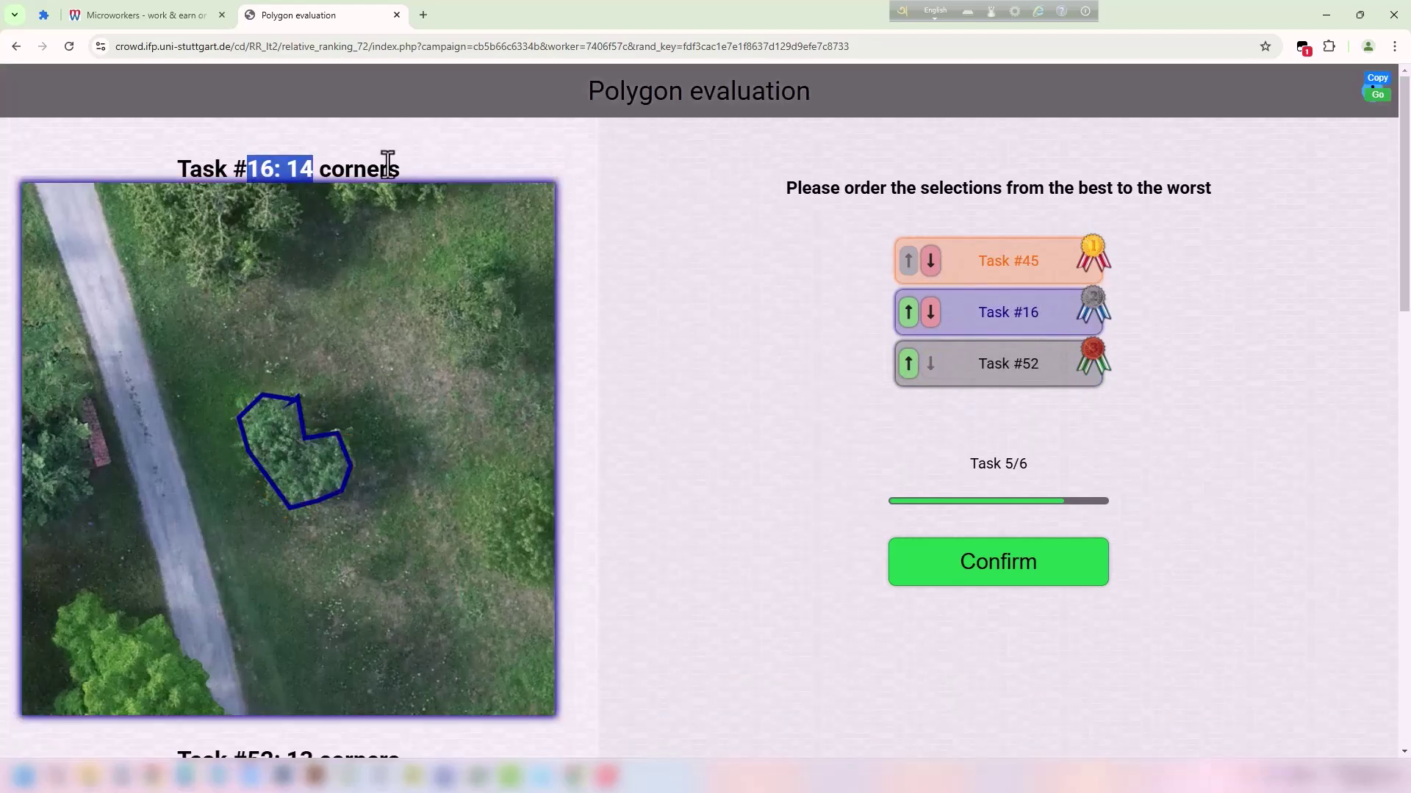
{"action": "left_click", "coordinate": [396, 216]}
{"action": "left_click", "coordinate": [1039, 576]}
Move Task #153 into first place above #155 and #147 in Task 6/6.
{"action": "scroll", "coordinate": [345, 426], "scroll_direction": "down", "scroll_amount": 10}
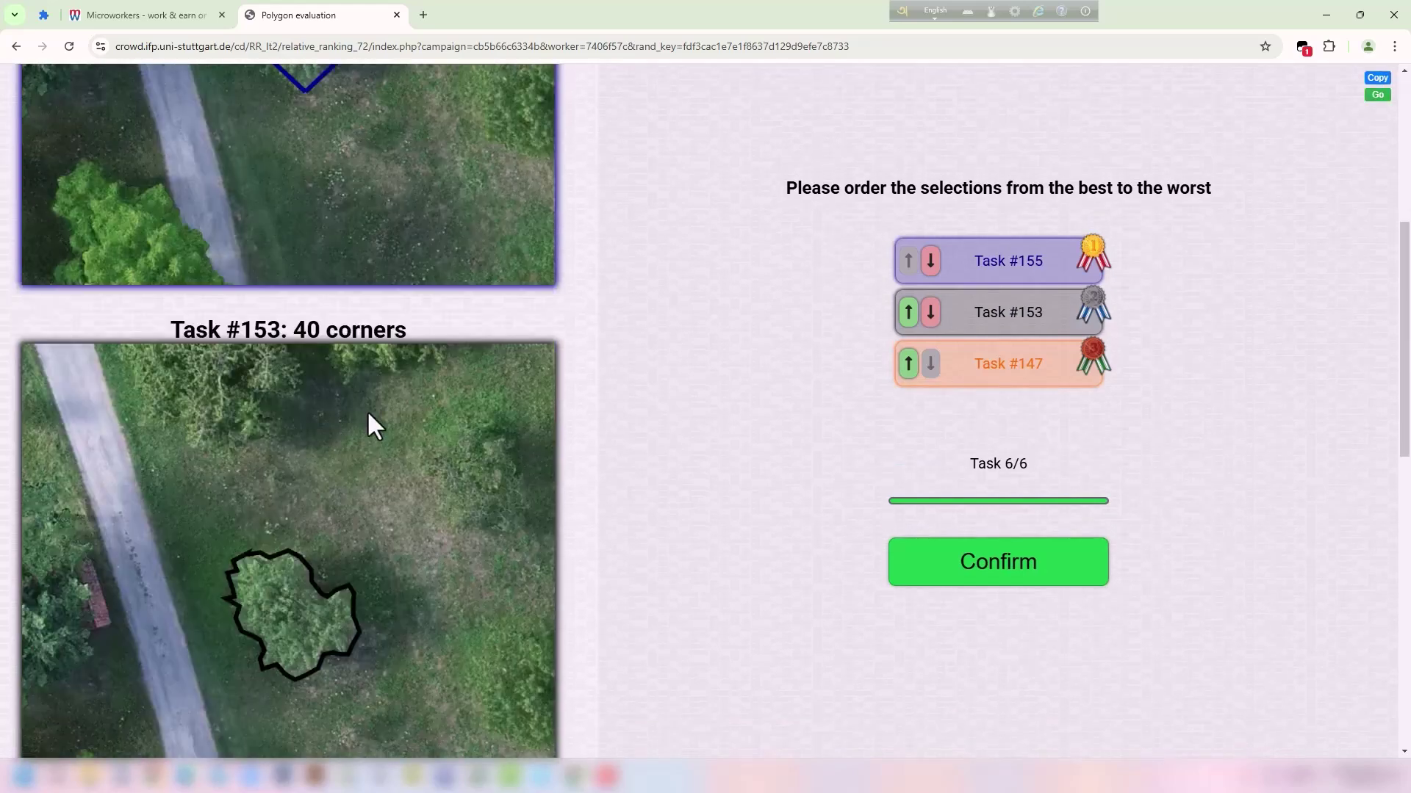
{"action": "scroll", "coordinate": [471, 430], "scroll_direction": "up", "scroll_amount": 4}
{"action": "left_click_drag", "start_coordinate": [173, 239], "coordinate": [258, 239]}
{"action": "left_click", "coordinate": [338, 243]}
{"action": "left_click", "coordinate": [909, 313]}
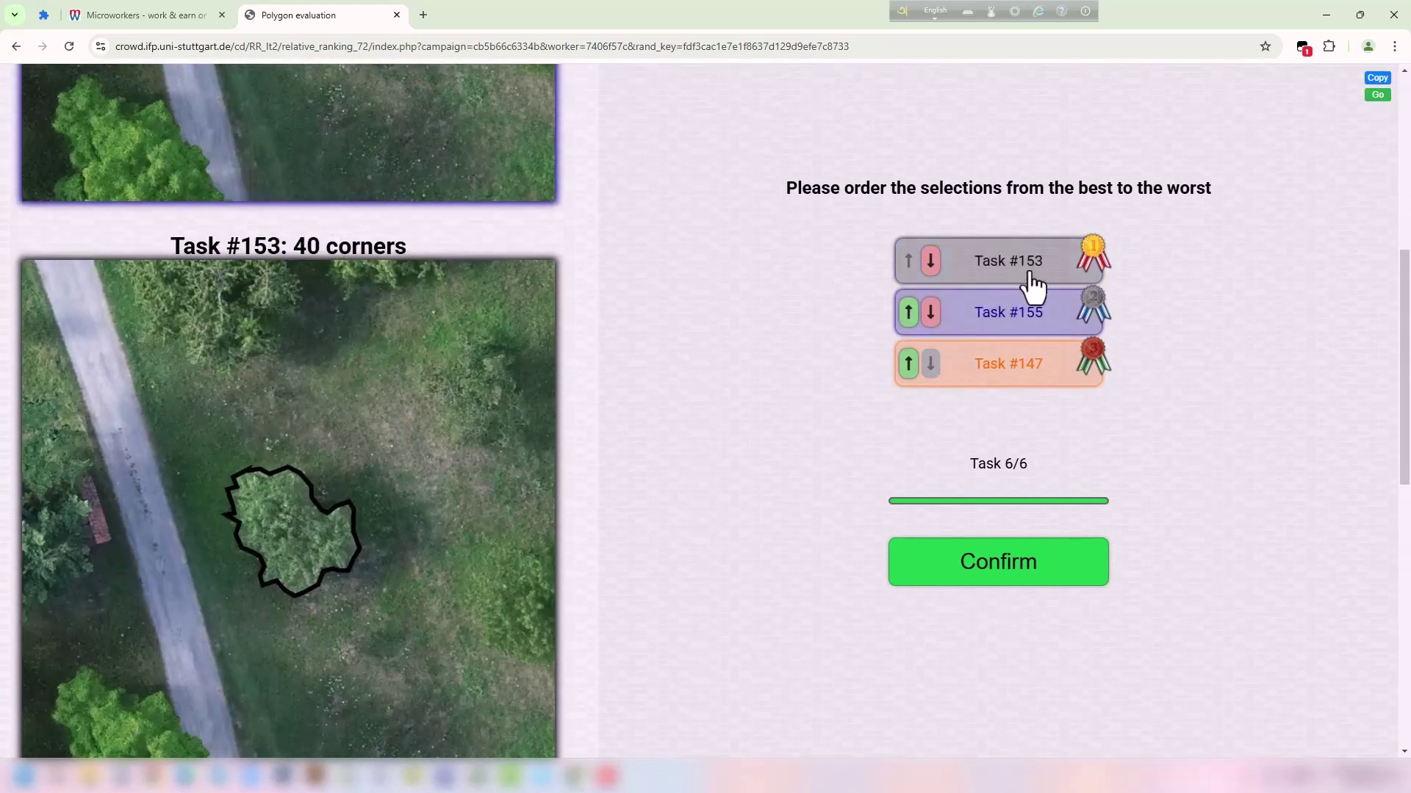
{"action": "scroll", "coordinate": [411, 448], "scroll_direction": "down", "scroll_amount": 10}
{"action": "scroll", "coordinate": [472, 447], "scroll_direction": "up", "scroll_amount": 10}
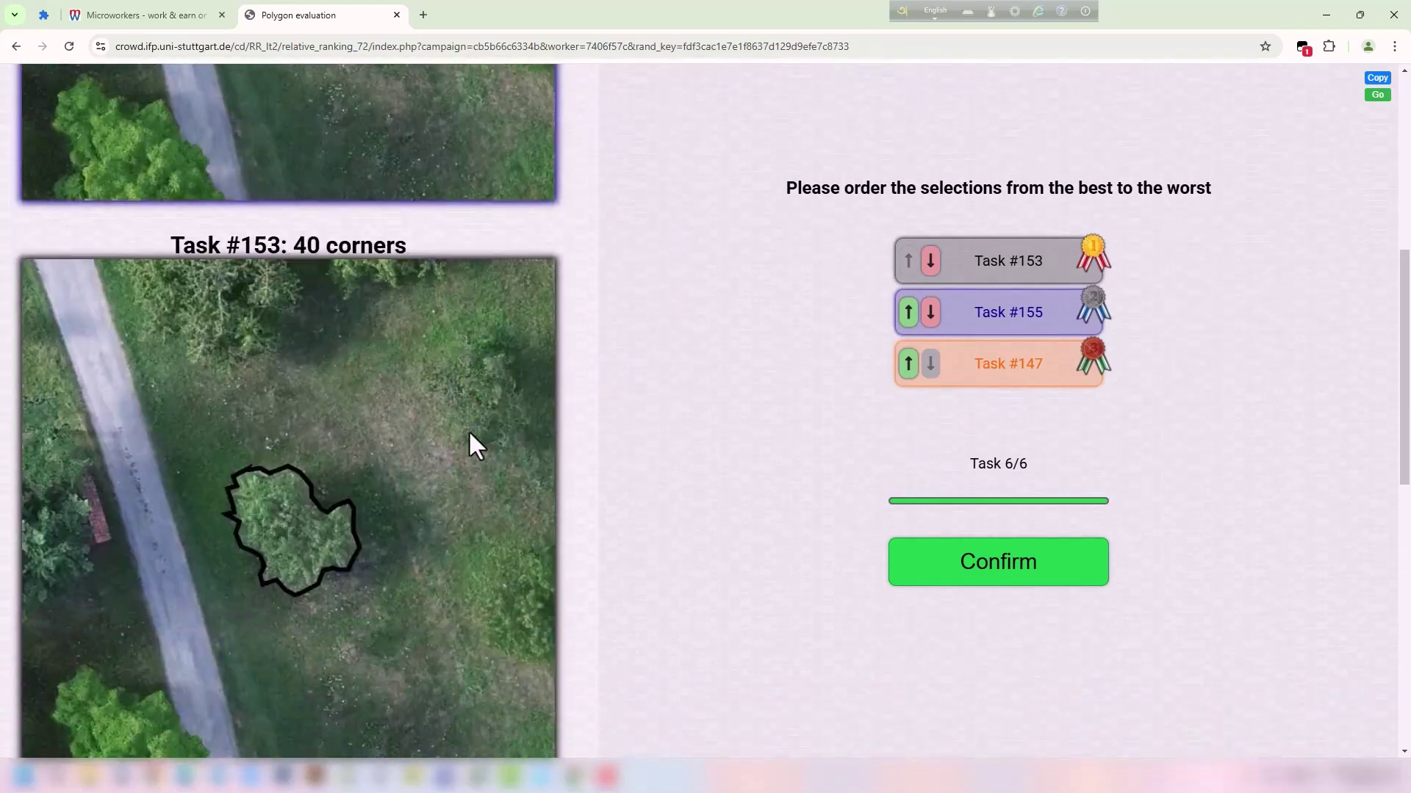
{"action": "scroll", "coordinate": [441, 450], "scroll_direction": "down", "scroll_amount": 9}
{"action": "scroll", "coordinate": [345, 434], "scroll_direction": "up", "scroll_amount": 10}
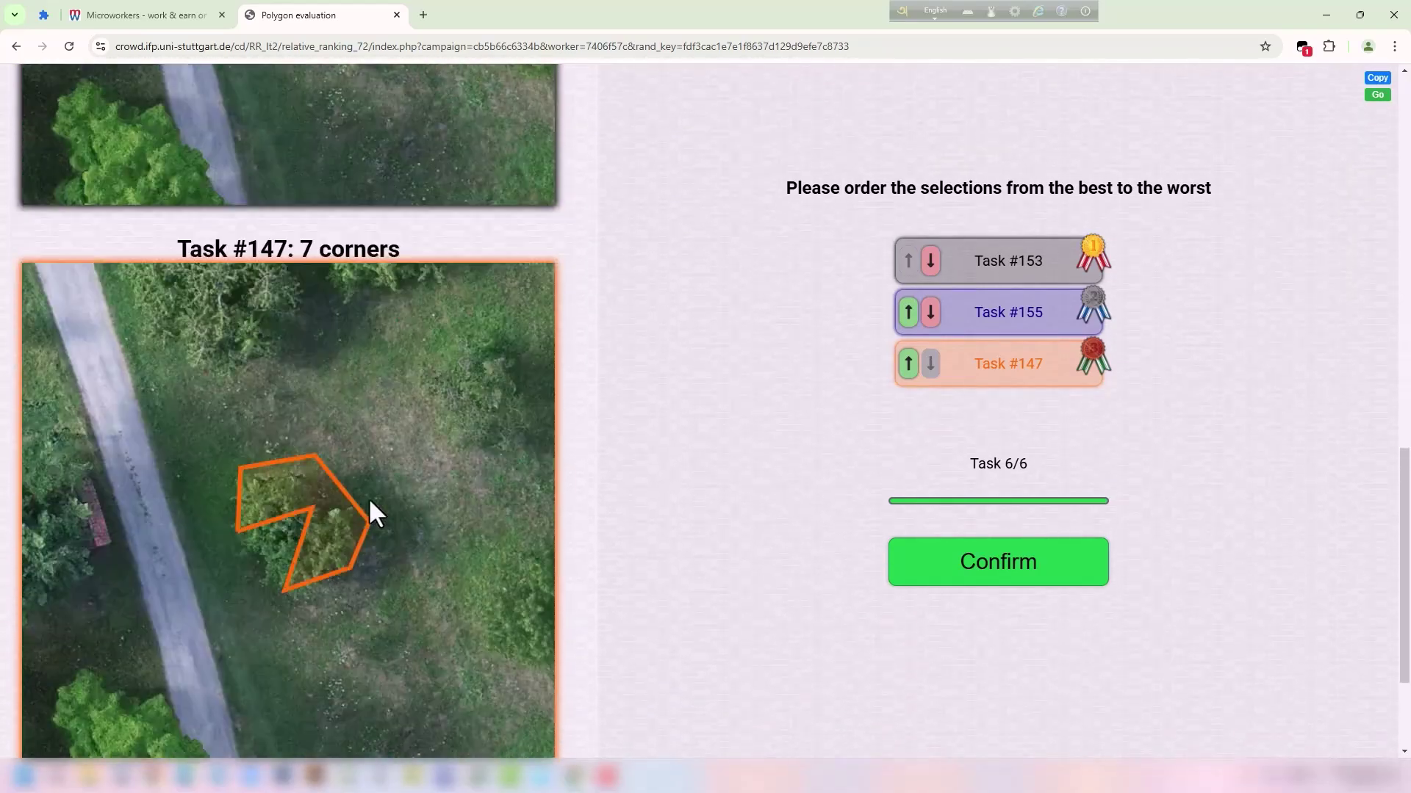
{"action": "scroll", "coordinate": [366, 474], "scroll_direction": "up", "scroll_amount": 5}
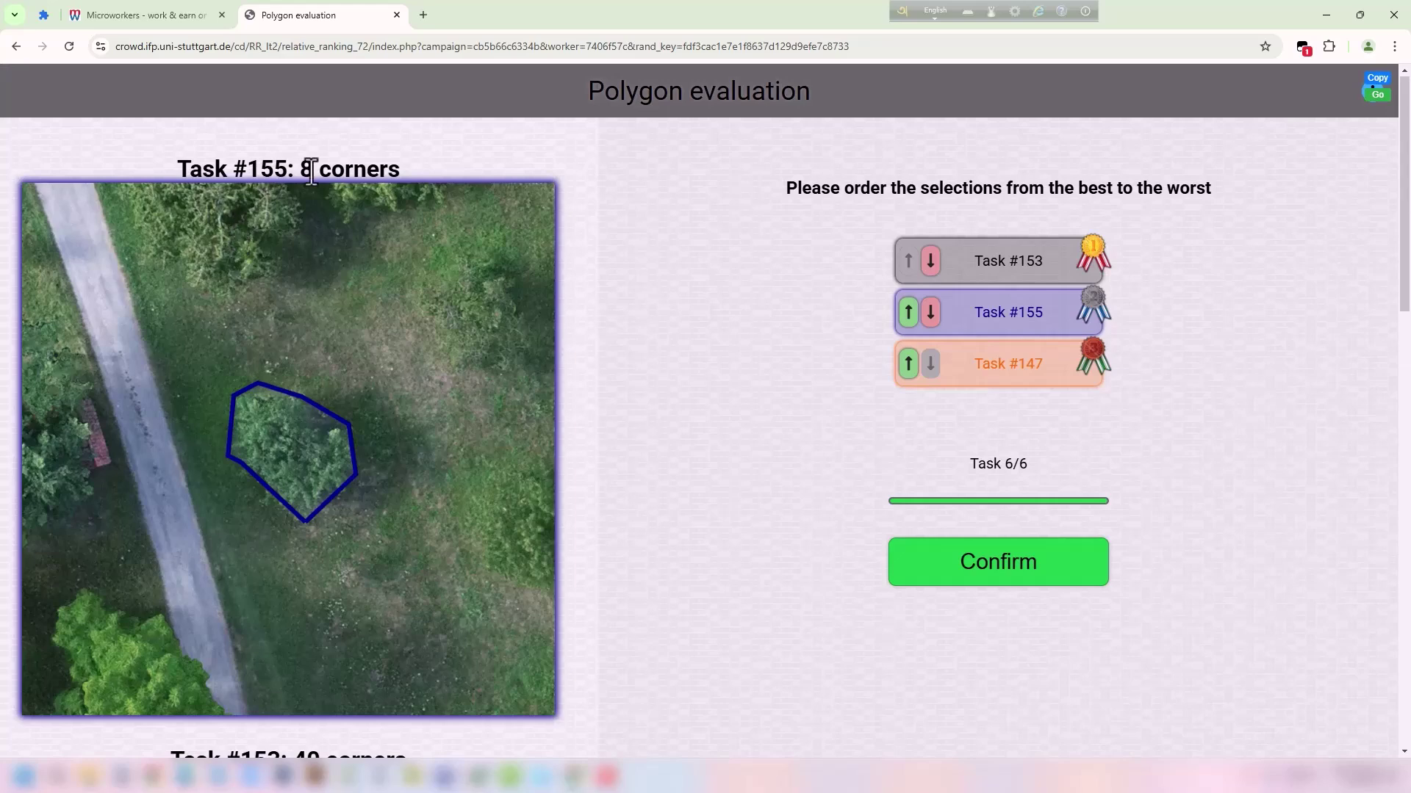
Submit the final ranking set and submit the copied completion code as proof for the accepted job.
{"action": "left_click", "coordinate": [984, 592]}
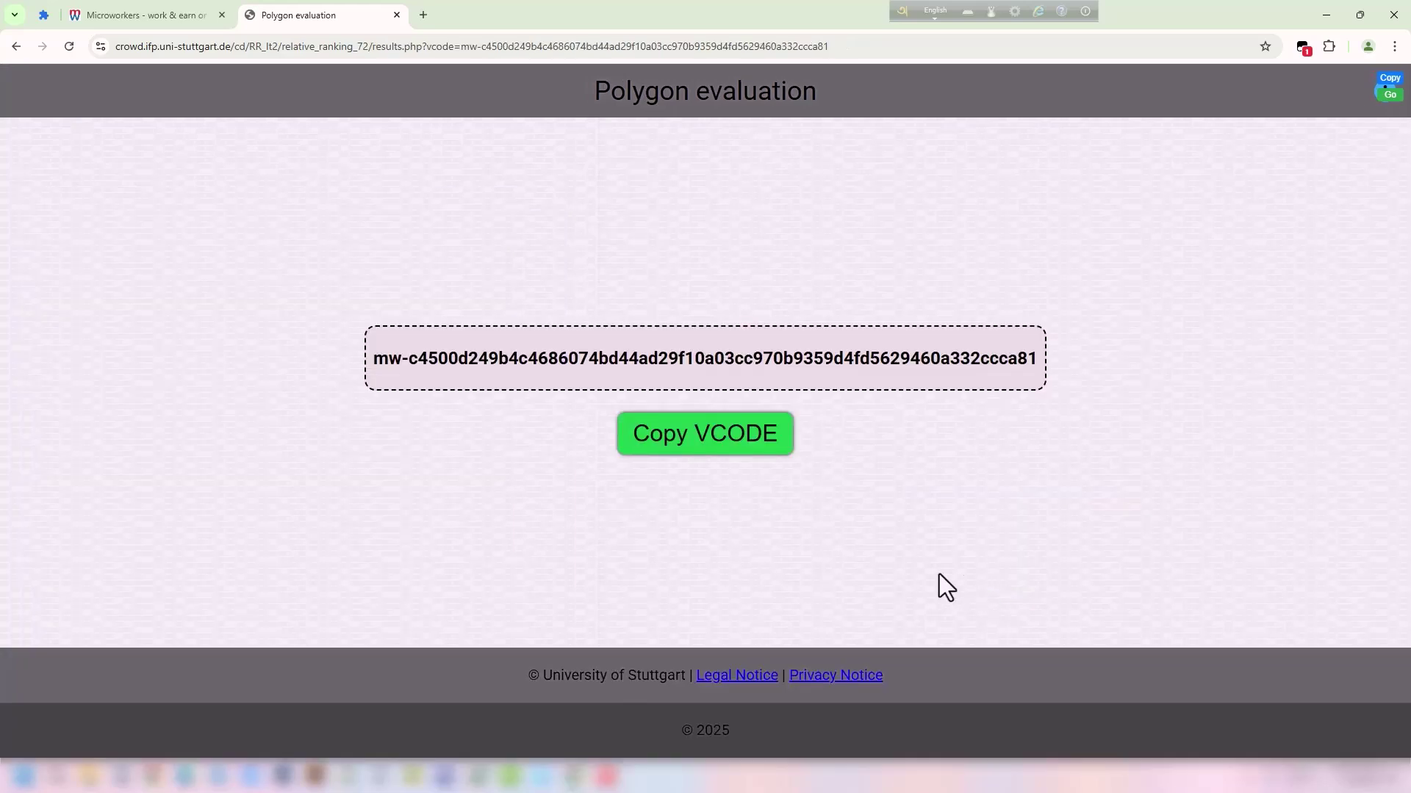
{"action": "left_click", "coordinate": [720, 441]}
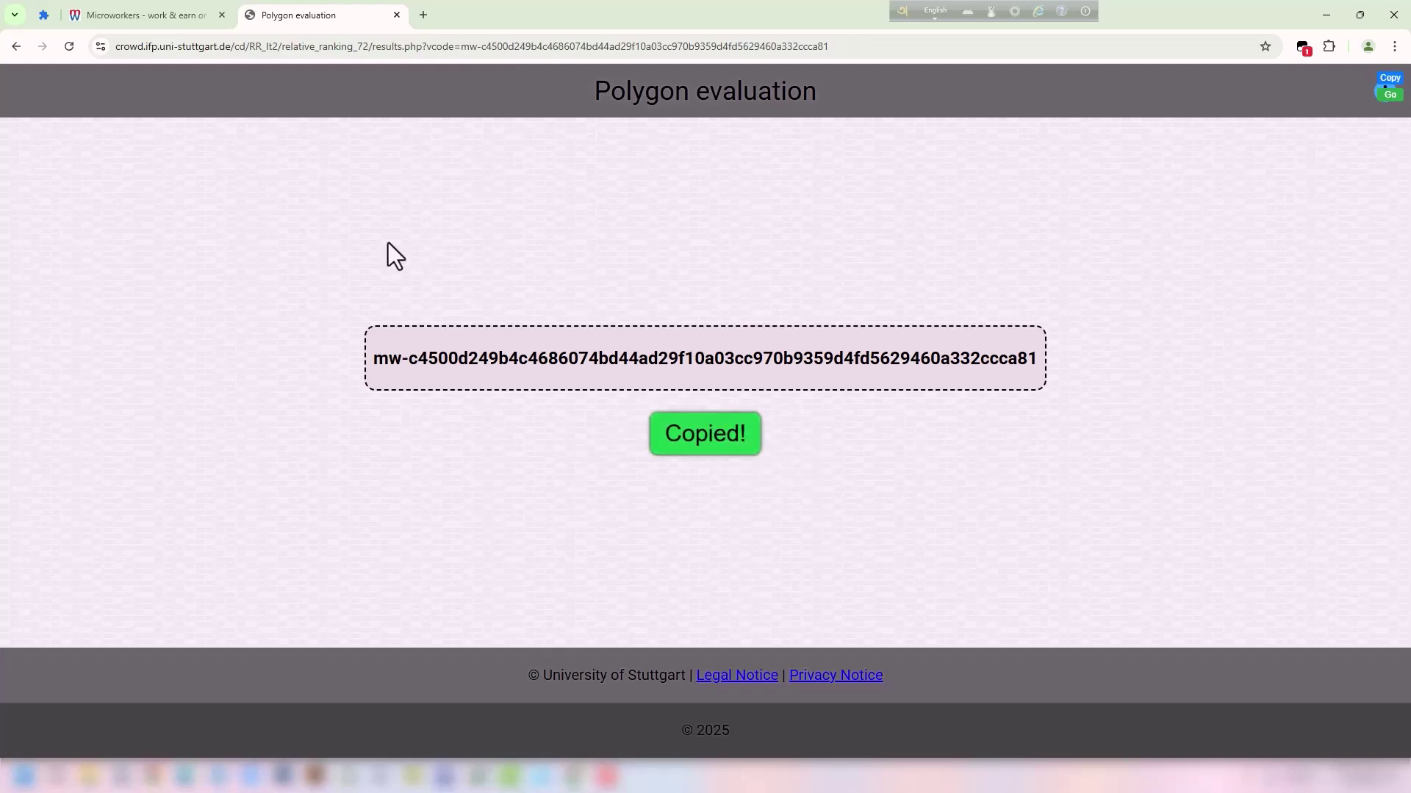
{"action": "left_click", "coordinate": [177, 13]}
{"action": "left_click", "coordinate": [139, 662]}
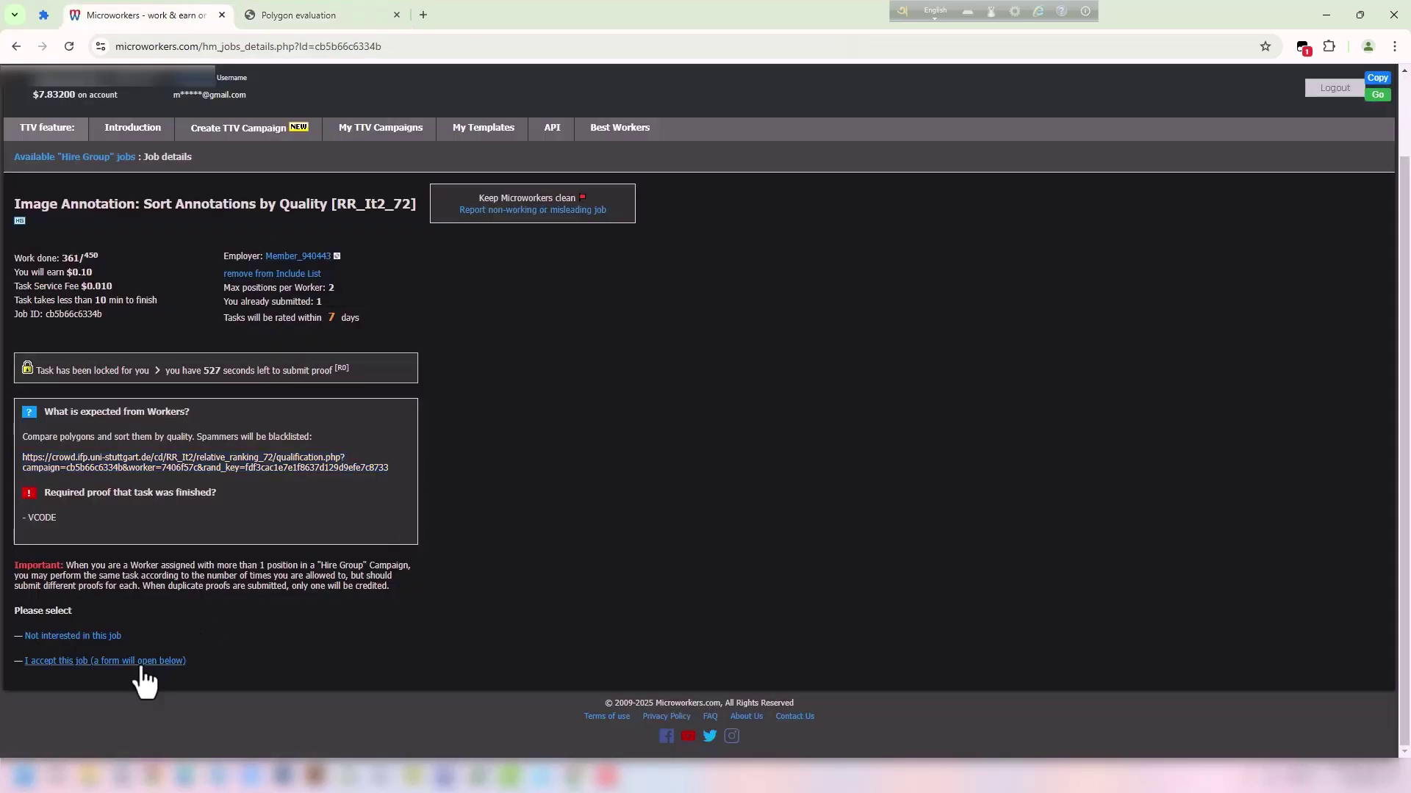
{"action": "type", "text": "mw-c4500d249b4c4686074bd44ad29f10a03cc970b9359d4fd5629460a332ccca81"}
{"action": "left_click", "coordinate": [96, 619]}
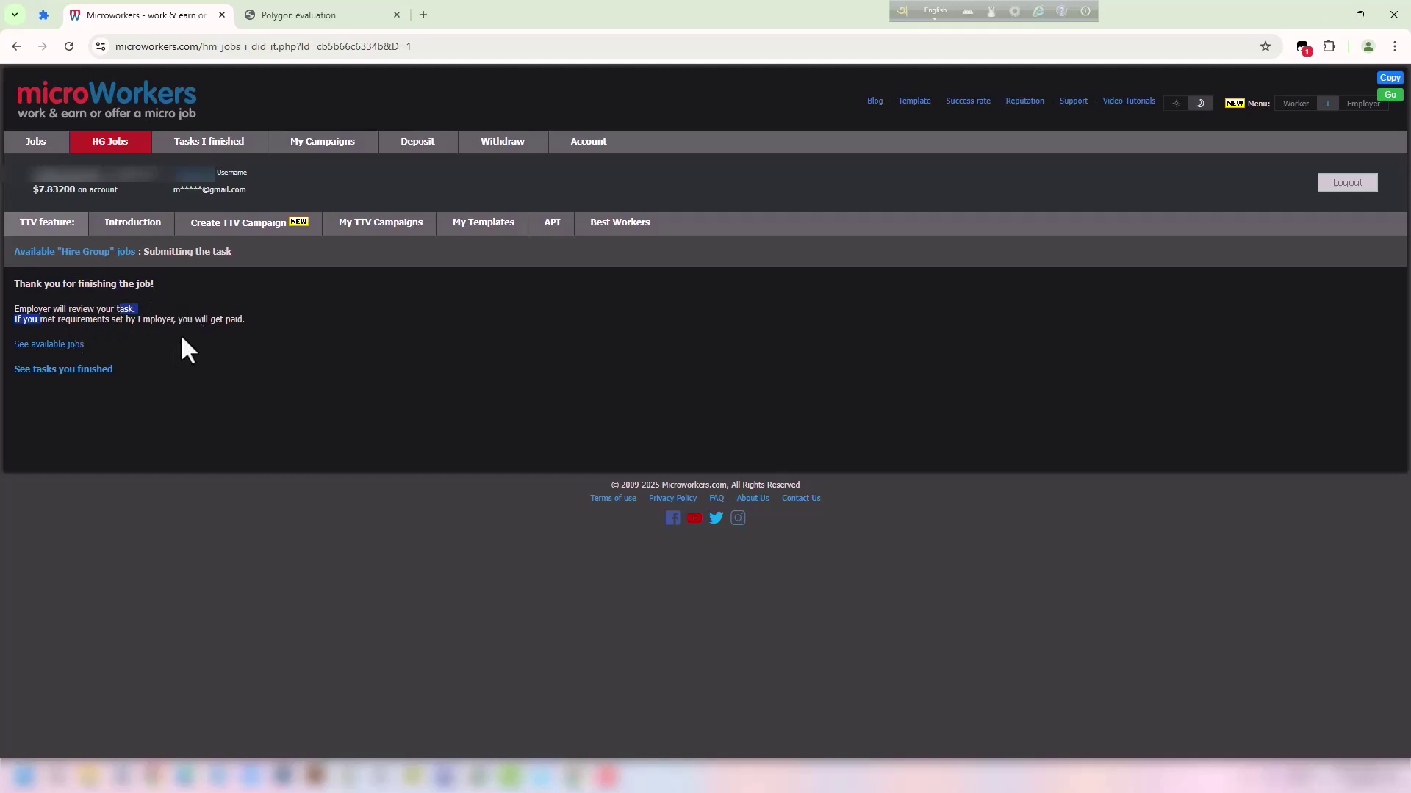
Open the Image Annotation sorting job and drag its task link into a new tab.
{"action": "left_click", "coordinate": [35, 141]}
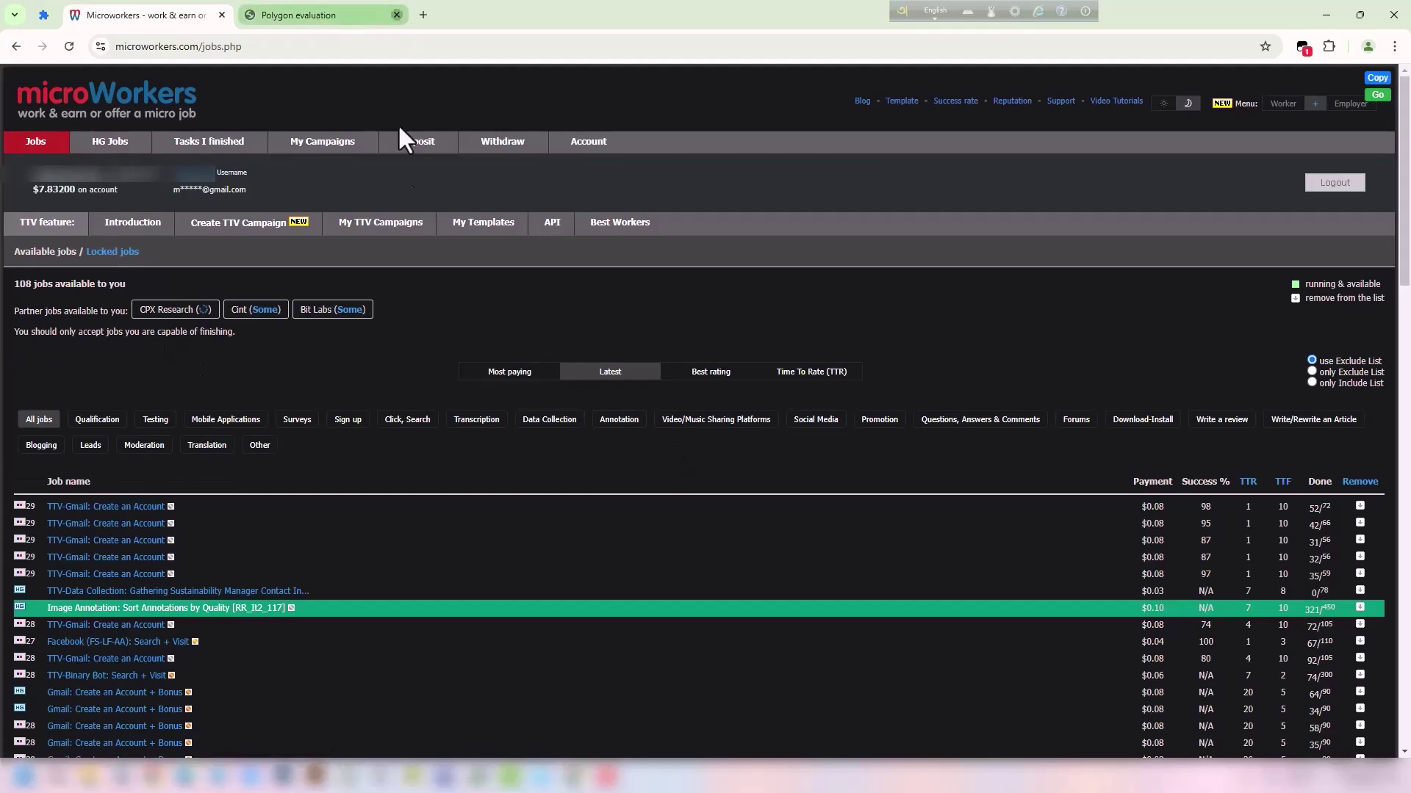
{"action": "left_click", "coordinate": [396, 15]}
{"action": "scroll", "coordinate": [326, 523], "scroll_direction": "down", "scroll_amount": 1}
{"action": "scroll", "coordinate": [326, 522], "scroll_direction": "down", "scroll_amount": 1}
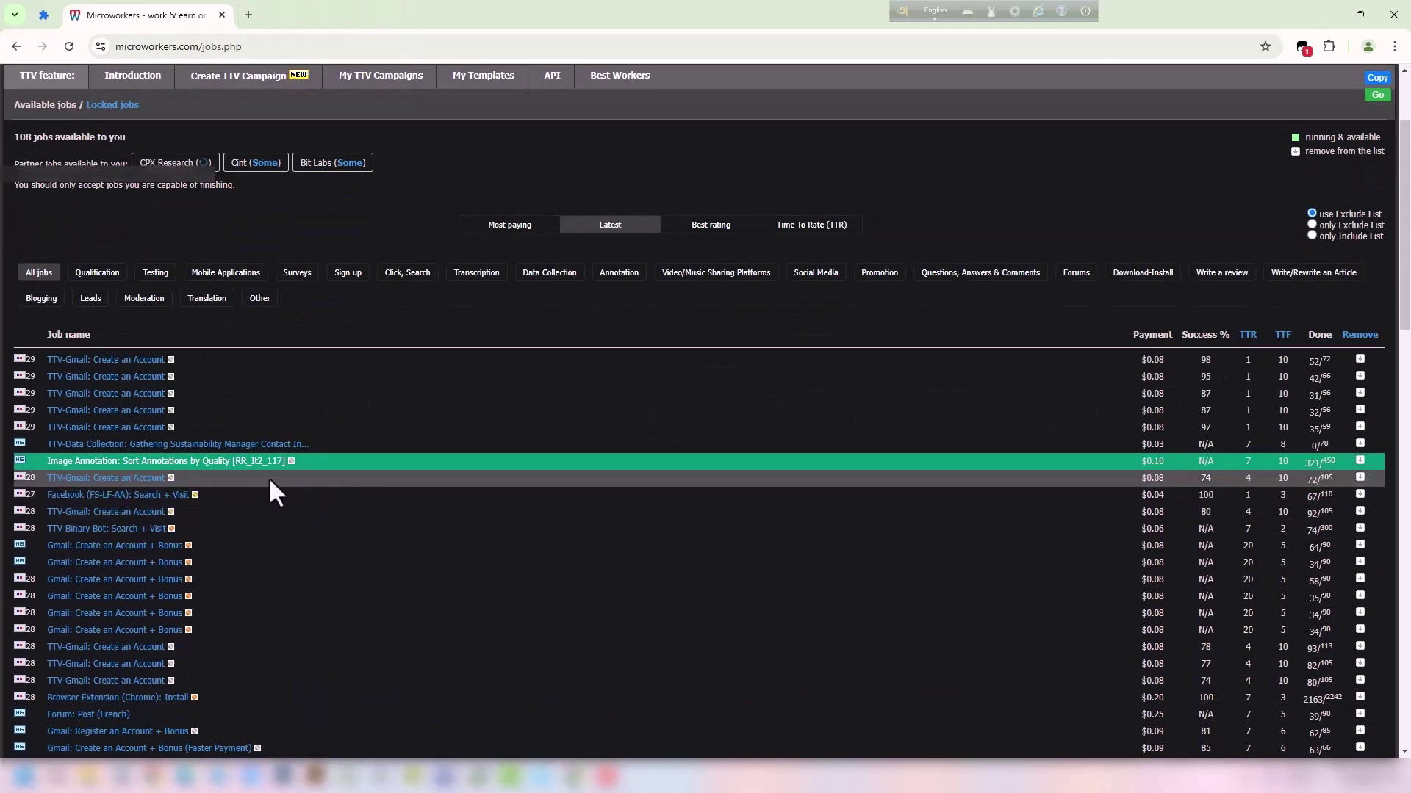
{"action": "left_click", "coordinate": [227, 465]}
{"action": "scroll", "coordinate": [357, 465], "scroll_direction": "down", "scroll_amount": 1}
{"action": "triple_click", "coordinate": [357, 463]}
{"action": "left_click_drag", "start_coordinate": [357, 463], "coordinate": [323, 16]}
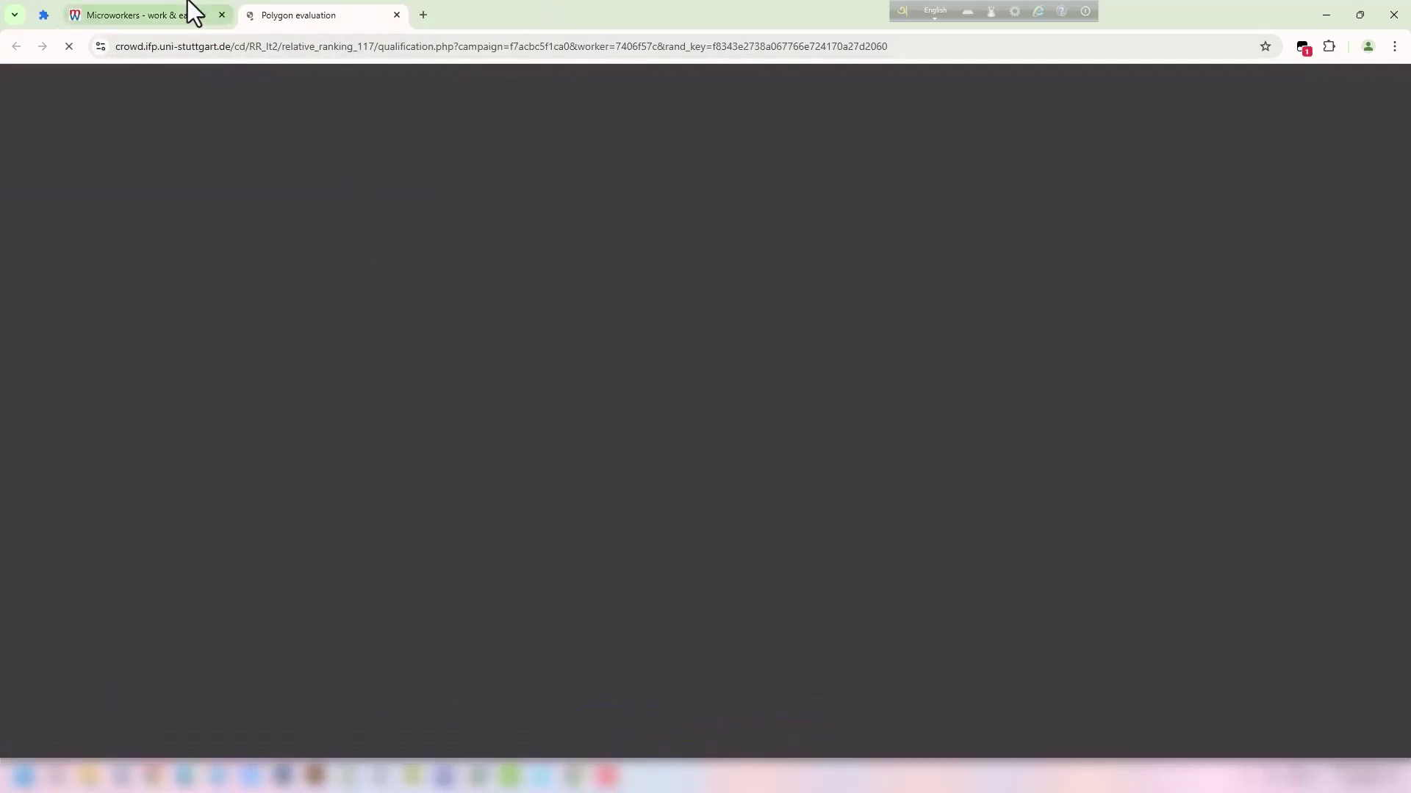
Move Task B to first and Task C above Task A, then confirm the RR_It2_117 qualification ranking.
{"action": "scroll", "coordinate": [726, 312], "scroll_direction": "down", "scroll_amount": 3}
{"action": "scroll", "coordinate": [725, 310], "scroll_direction": "up", "scroll_amount": 3}
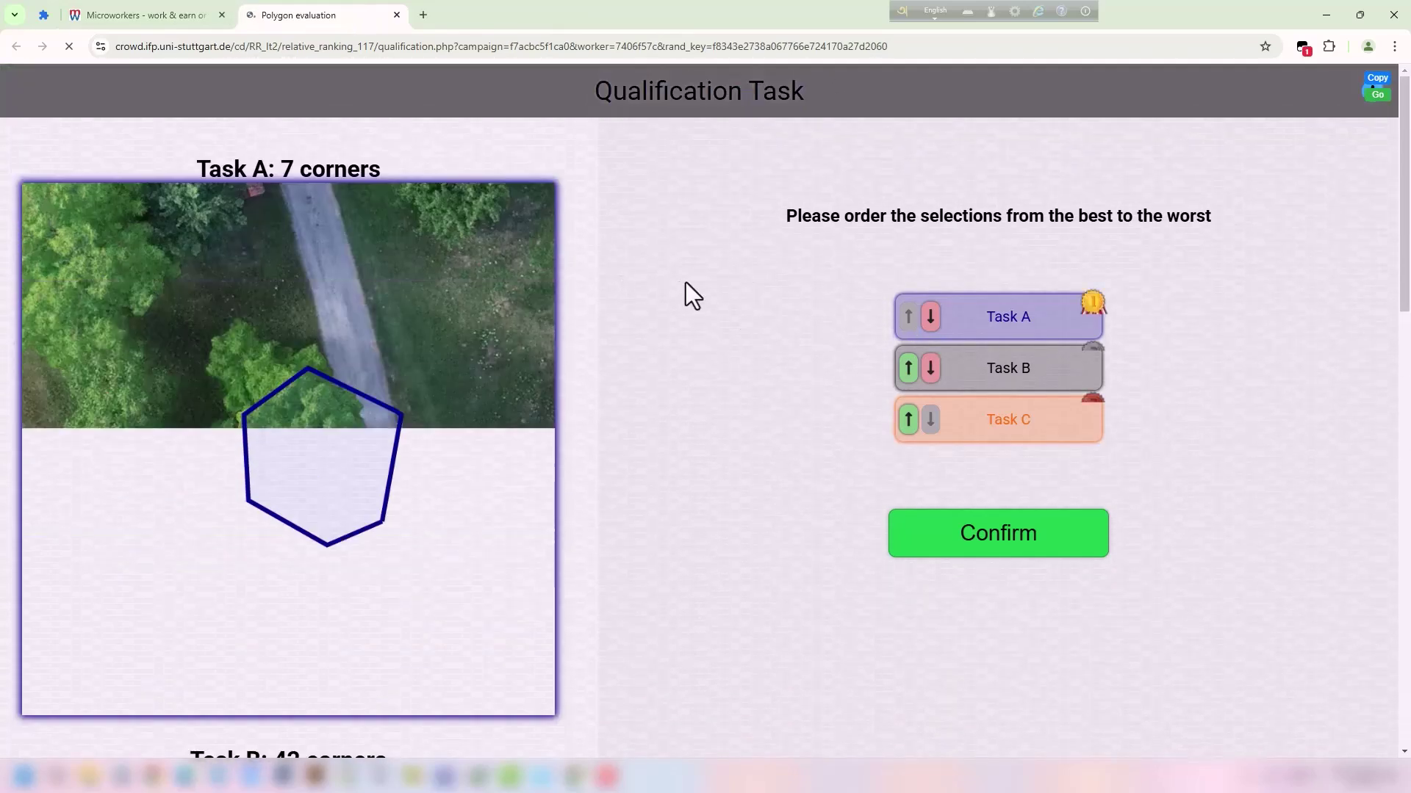
{"action": "scroll", "coordinate": [757, 316], "scroll_direction": "down", "scroll_amount": 4}
{"action": "scroll", "coordinate": [580, 346], "scroll_direction": "down", "scroll_amount": 6}
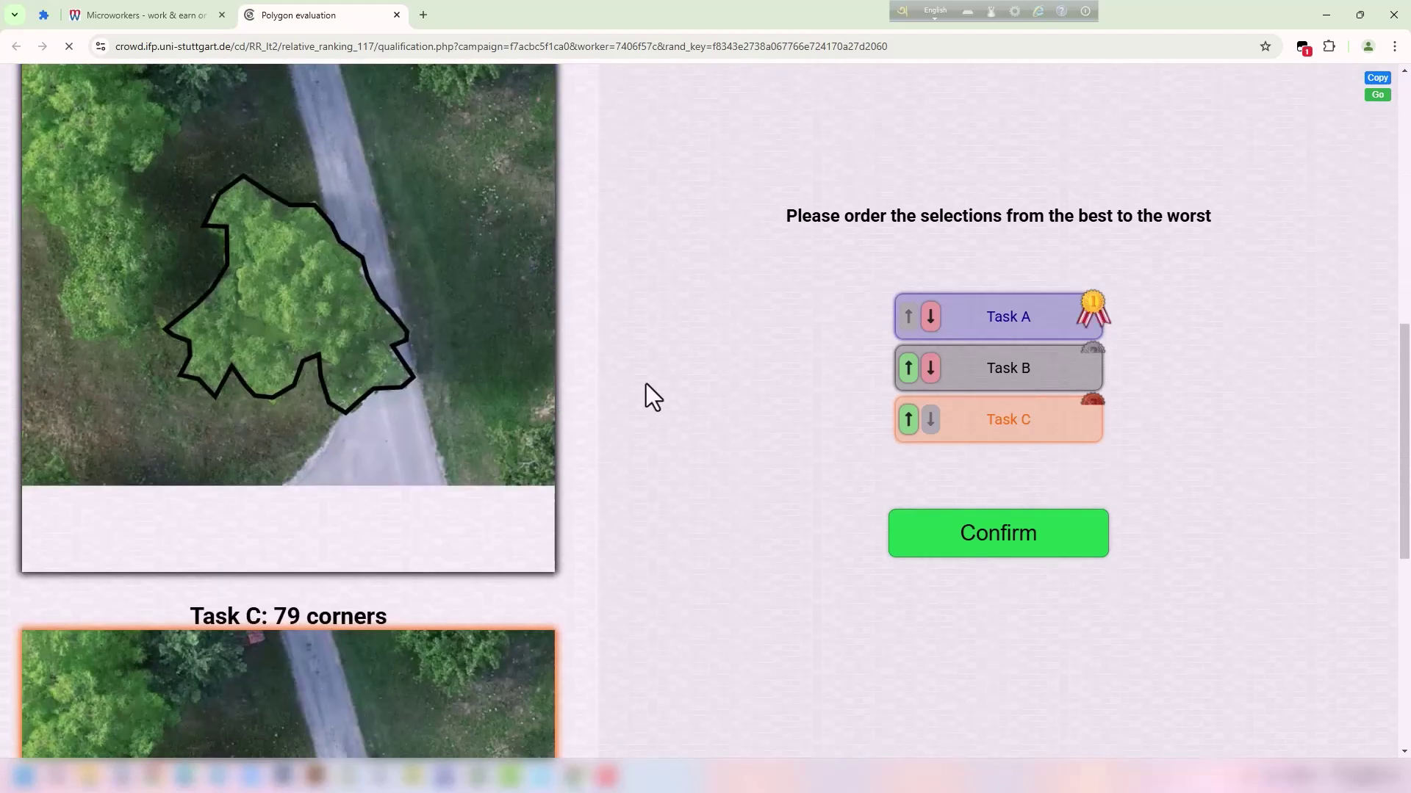
{"action": "scroll", "coordinate": [904, 397], "scroll_direction": "up", "scroll_amount": 2}
{"action": "left_click", "coordinate": [908, 370]}
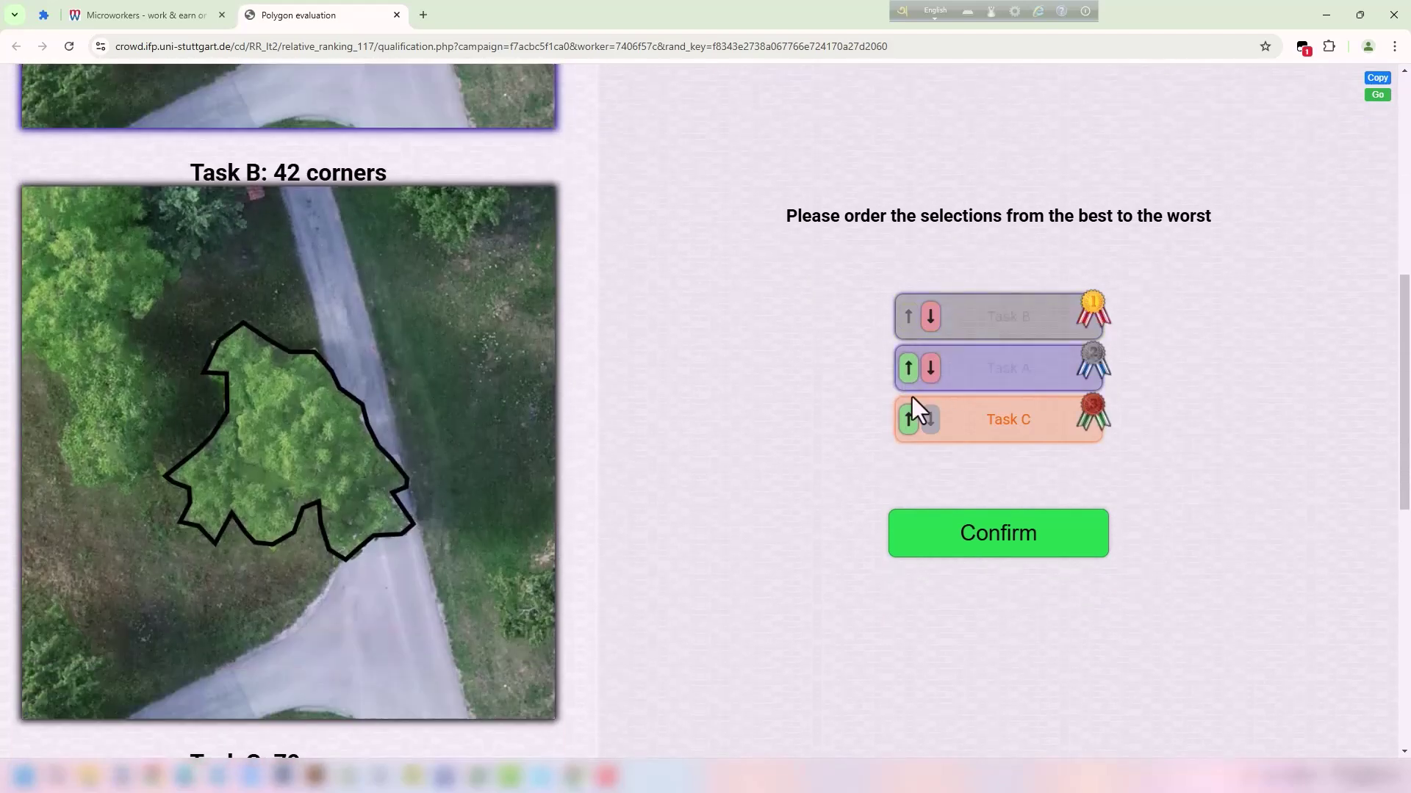
{"action": "left_click", "coordinate": [908, 418]}
{"action": "scroll", "coordinate": [536, 456], "scroll_direction": "down", "scroll_amount": 5}
{"action": "scroll", "coordinate": [440, 397], "scroll_direction": "up", "scroll_amount": 6}
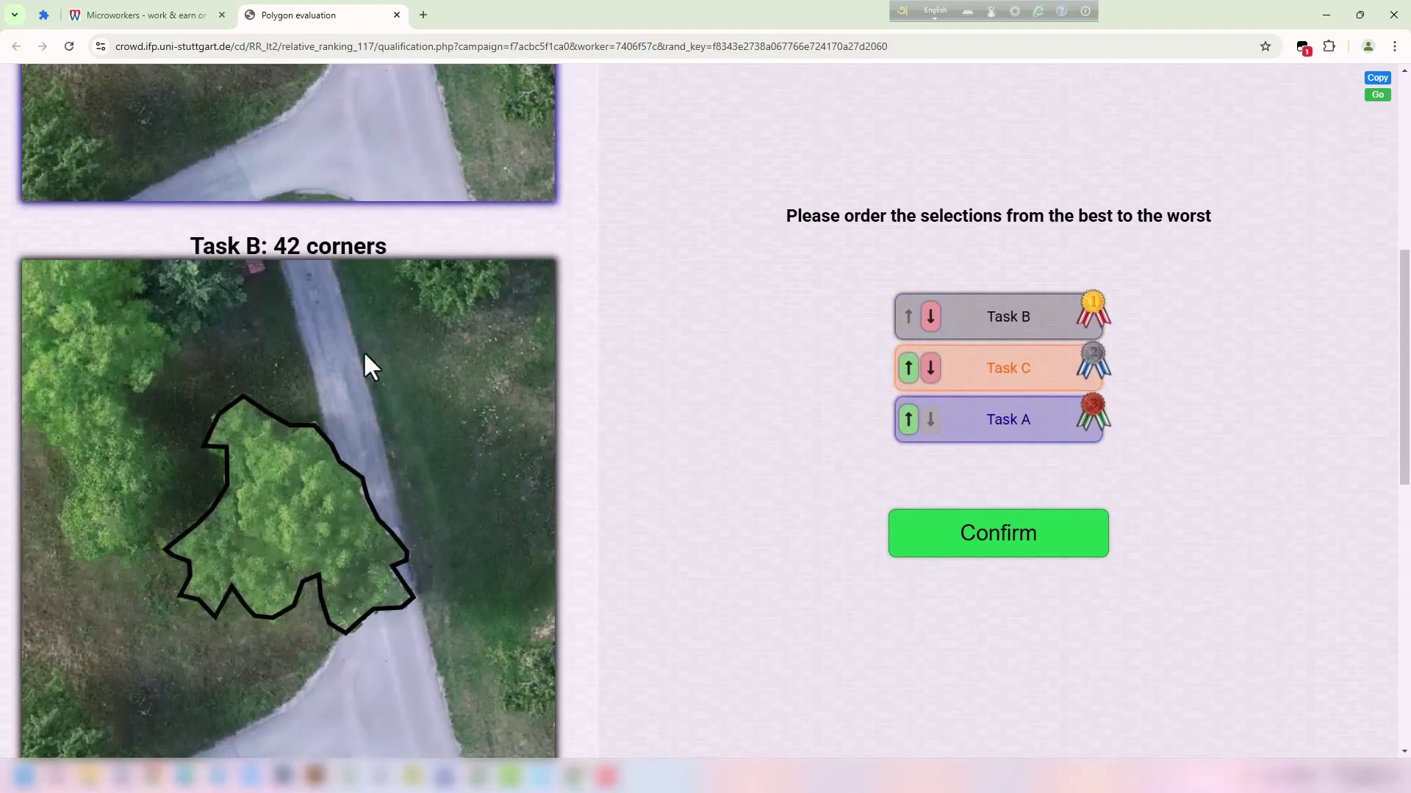
{"action": "scroll", "coordinate": [454, 451], "scroll_direction": "down", "scroll_amount": 8}
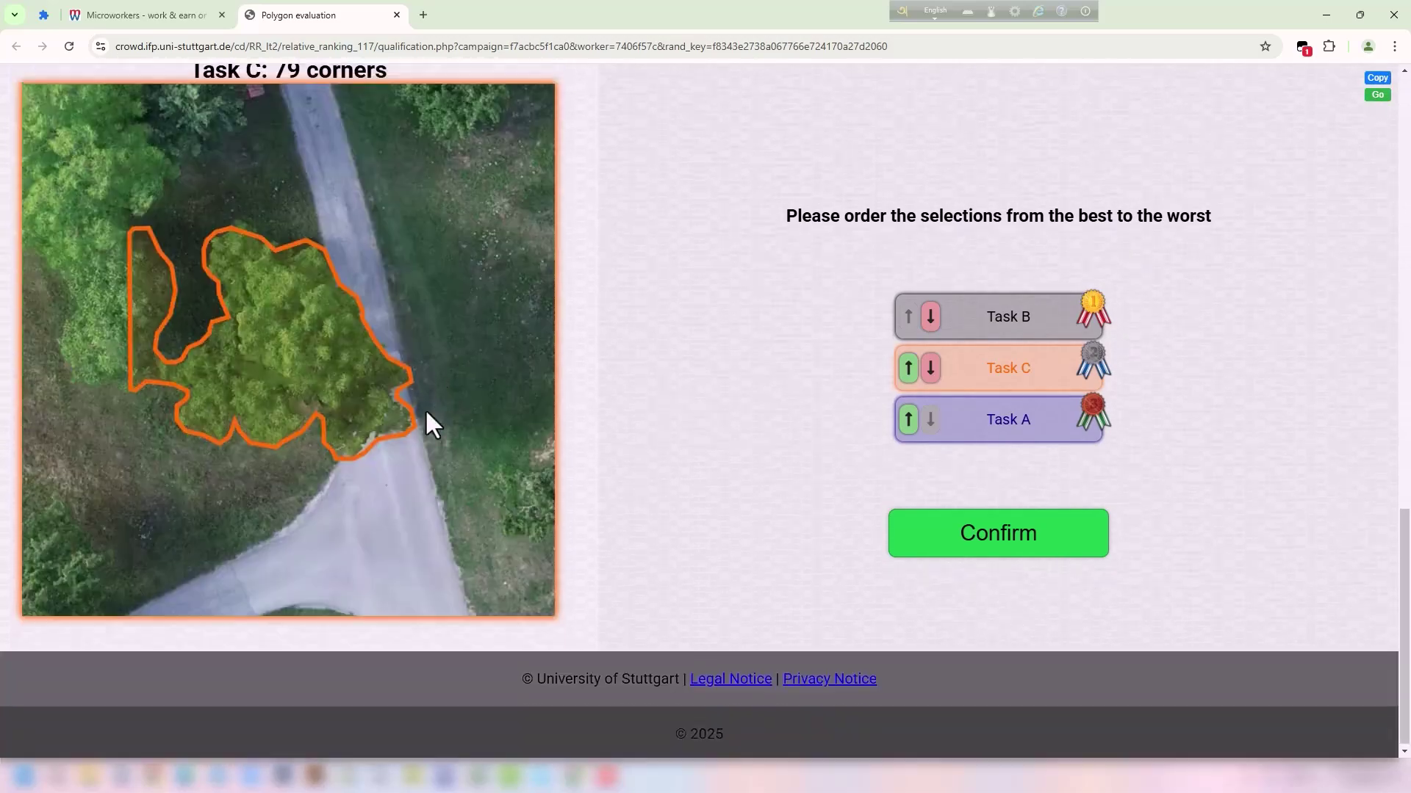
{"action": "scroll", "coordinate": [284, 192], "scroll_direction": "up", "scroll_amount": 18}
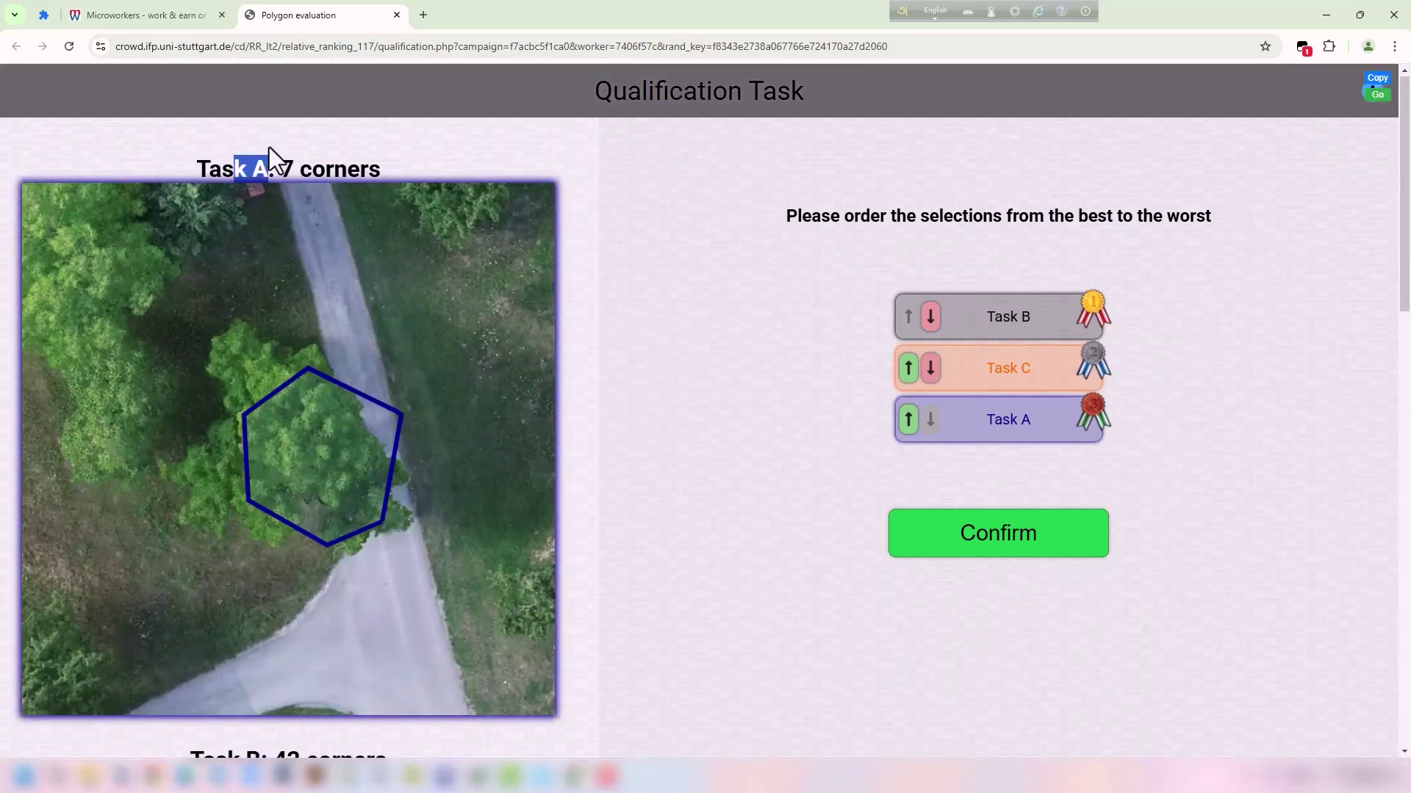
{"action": "left_click", "coordinate": [995, 554]}
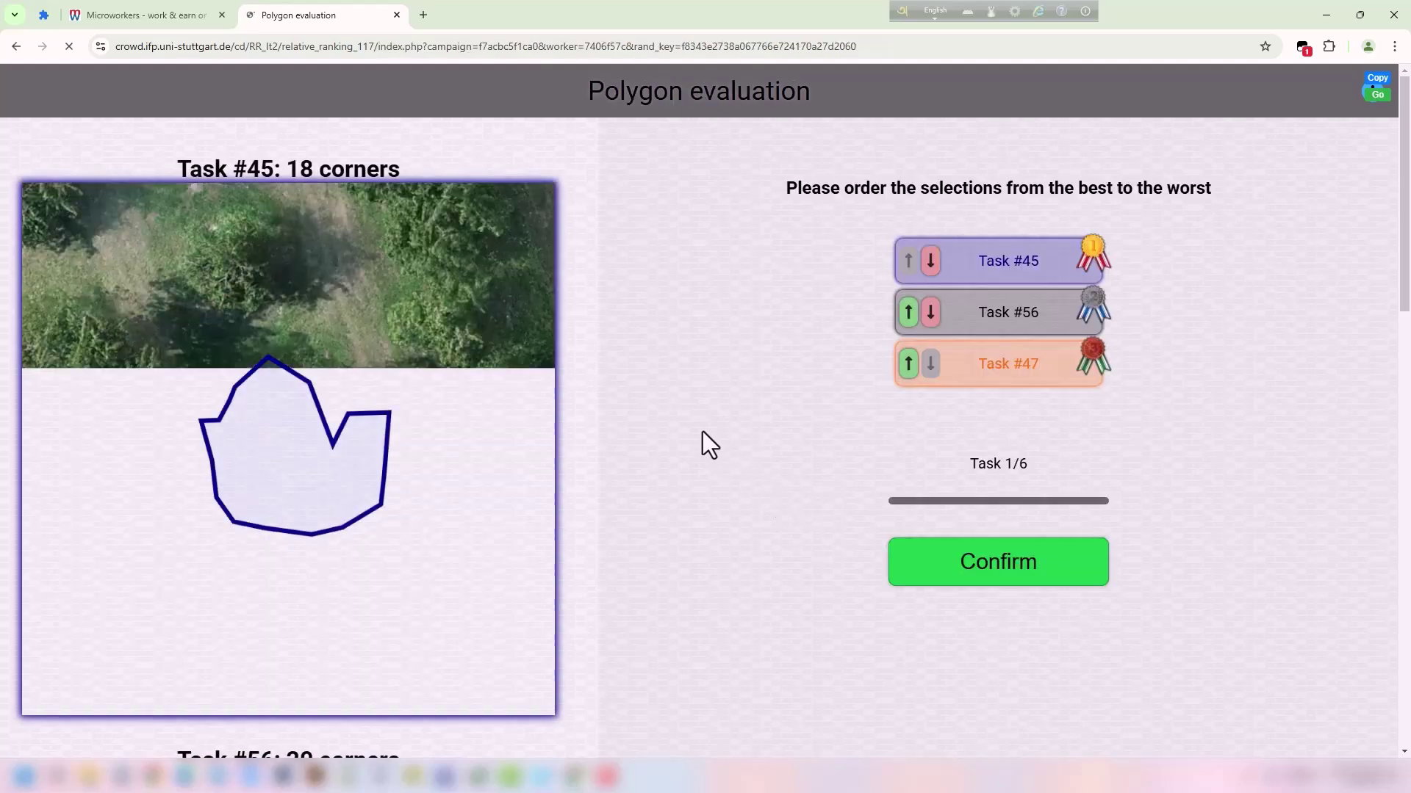
Raise Task #47 to first place and Task #56 above Task #45 in set 1.
{"action": "scroll", "coordinate": [702, 428], "scroll_direction": "down", "scroll_amount": 15}
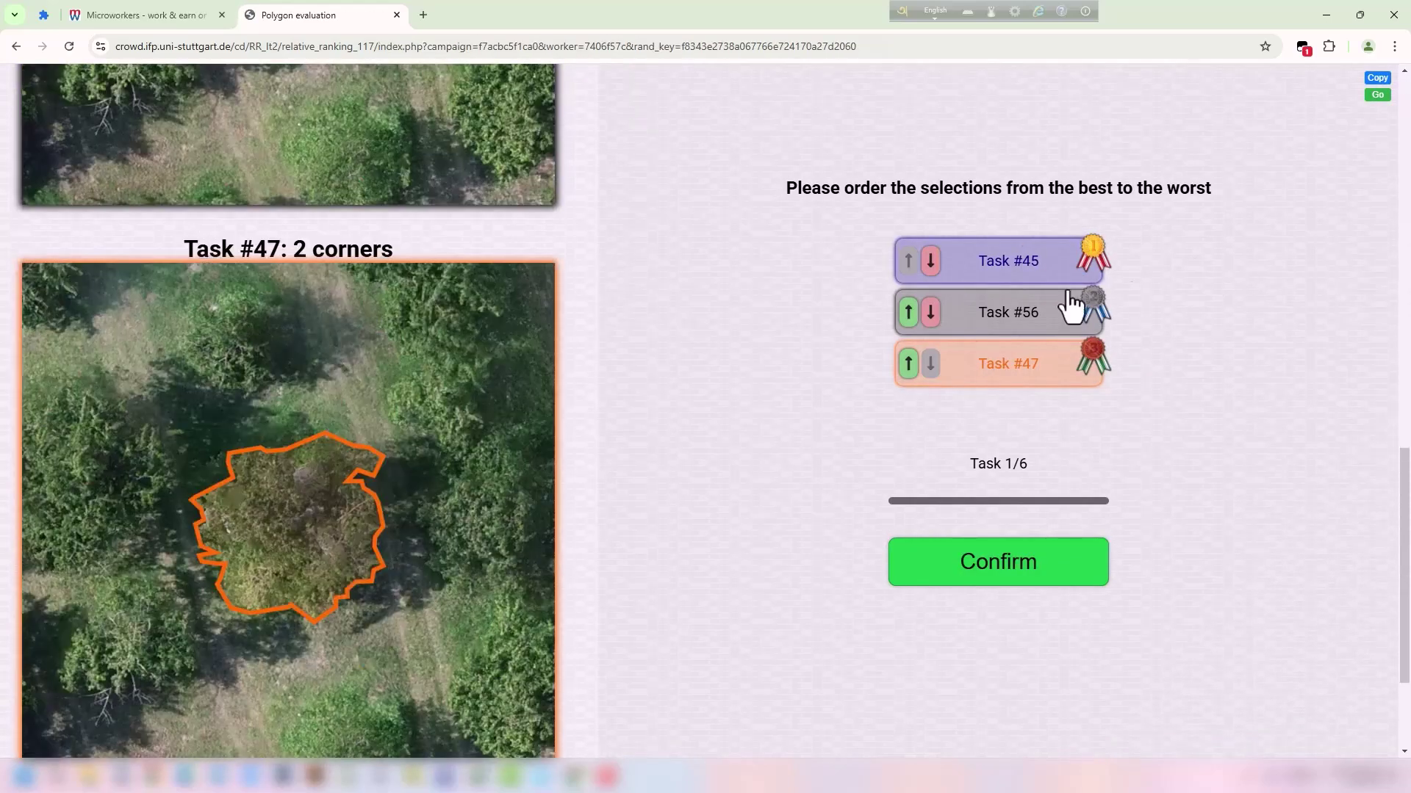
{"action": "left_click", "coordinate": [908, 363]}
{"action": "left_click", "coordinate": [908, 311]}
{"action": "scroll", "coordinate": [478, 440], "scroll_direction": "up", "scroll_amount": 15}
{"action": "scroll", "coordinate": [473, 419], "scroll_direction": "down", "scroll_amount": 6}
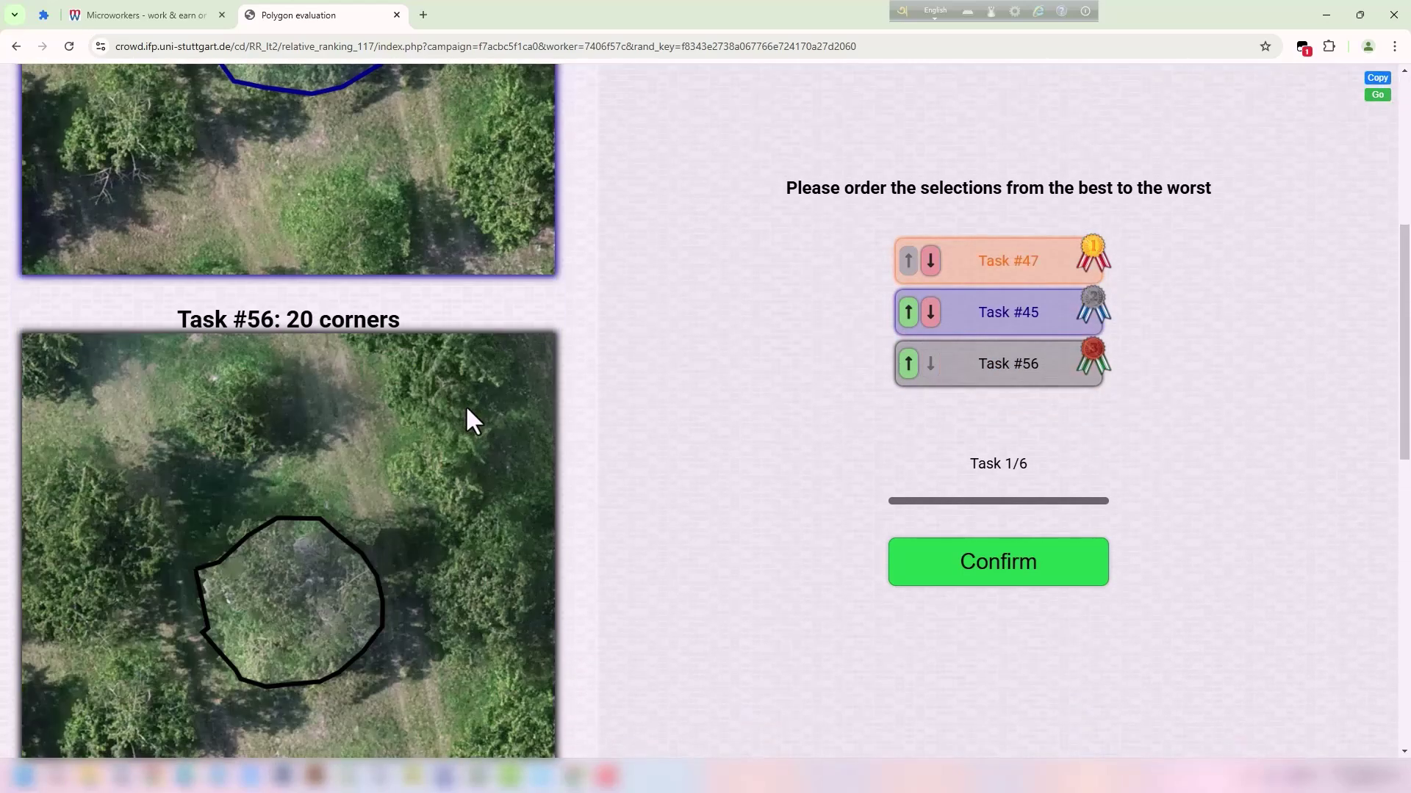
{"action": "left_click_drag", "start_coordinate": [203, 320], "coordinate": [287, 322]}
{"action": "left_click", "coordinate": [909, 368]}
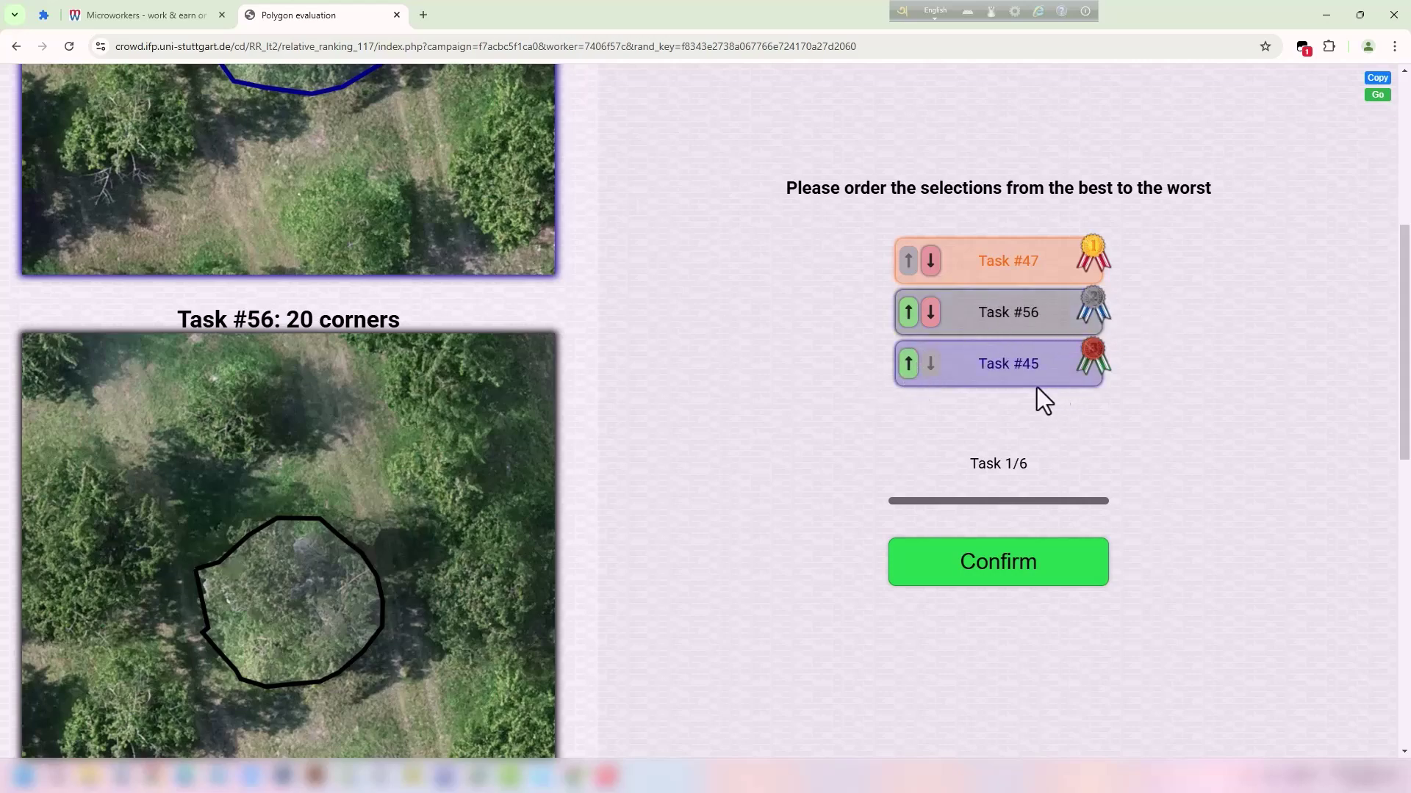
Confirm the first set's ranking and compare the second set's outlines.
{"action": "left_click", "coordinate": [1039, 573]}
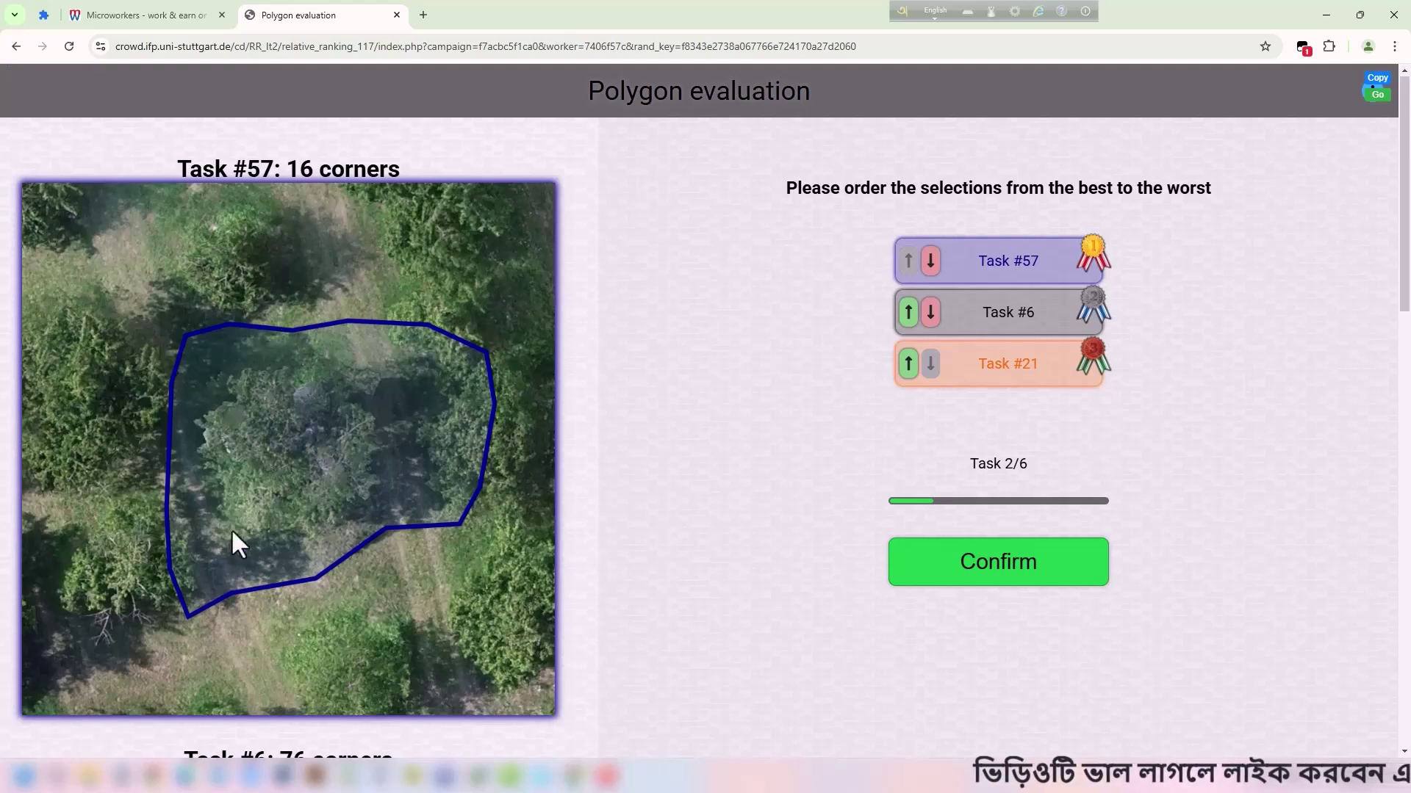
{"action": "scroll", "coordinate": [371, 443], "scroll_direction": "down", "scroll_amount": 15}
{"action": "scroll", "coordinate": [474, 365], "scroll_direction": "up", "scroll_amount": 9}
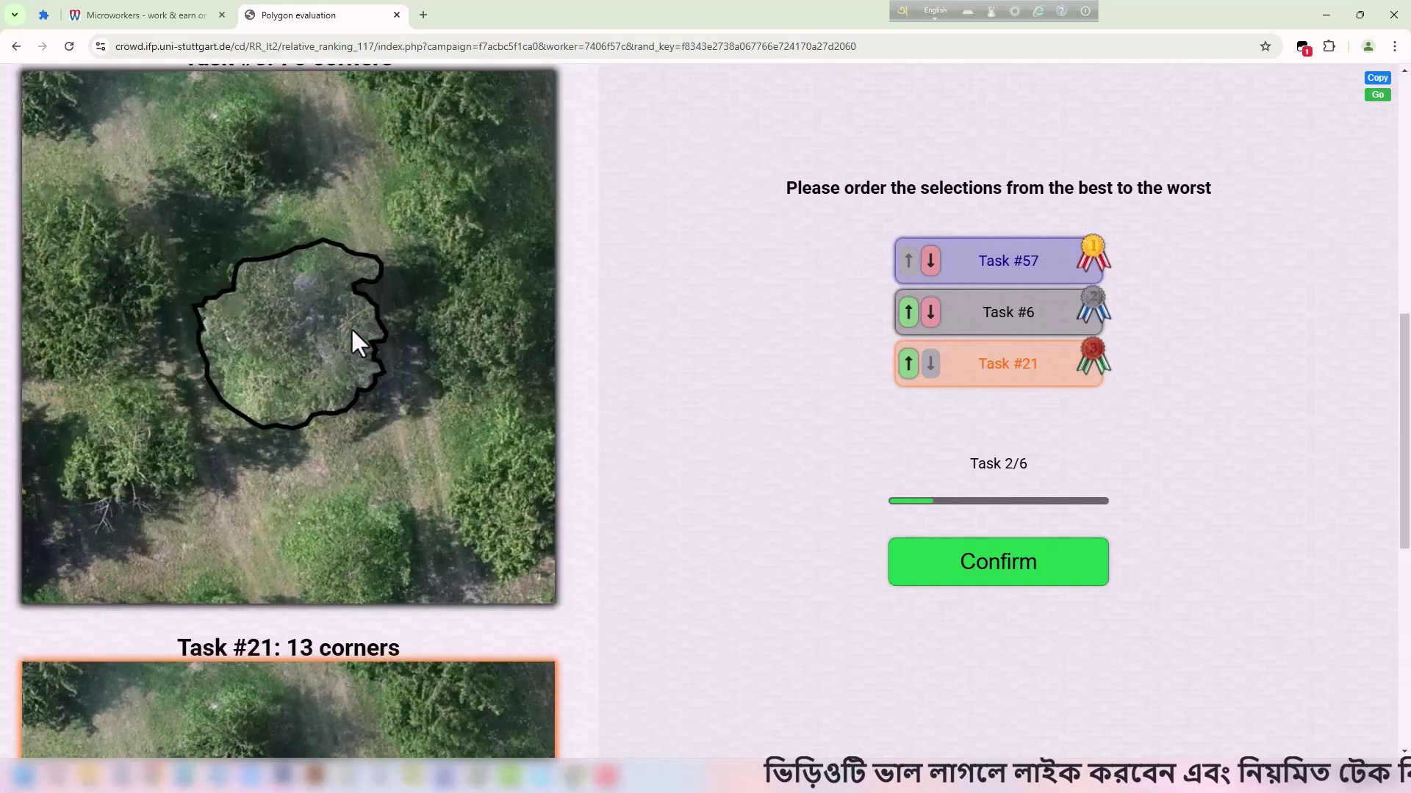
{"action": "scroll", "coordinate": [419, 330], "scroll_direction": "down", "scroll_amount": 10}
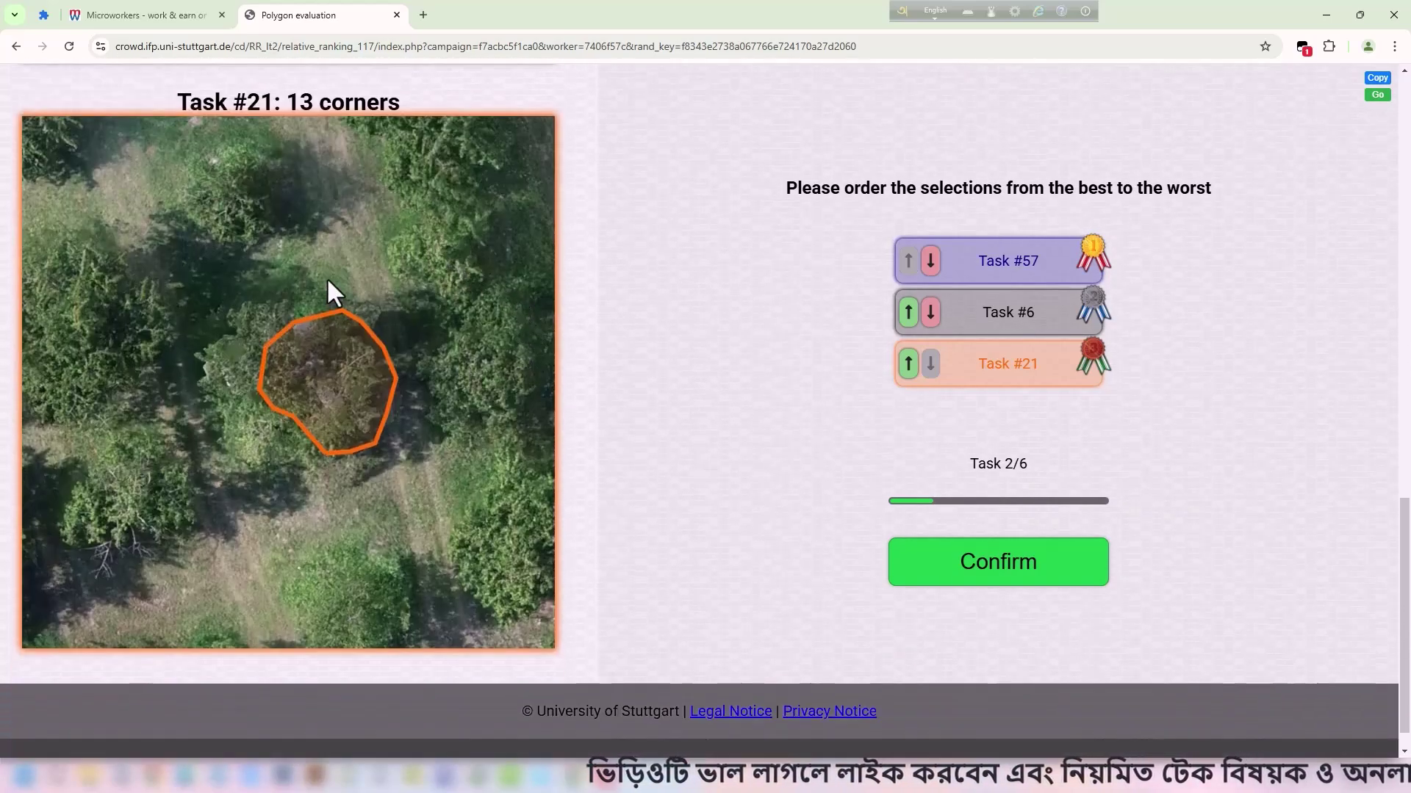
{"action": "scroll", "coordinate": [331, 294], "scroll_direction": "up", "scroll_amount": 2}
Order the second set as #6, #21, #57 and confirm it.
{"action": "left_click_drag", "start_coordinate": [250, 235], "coordinate": [318, 248]}
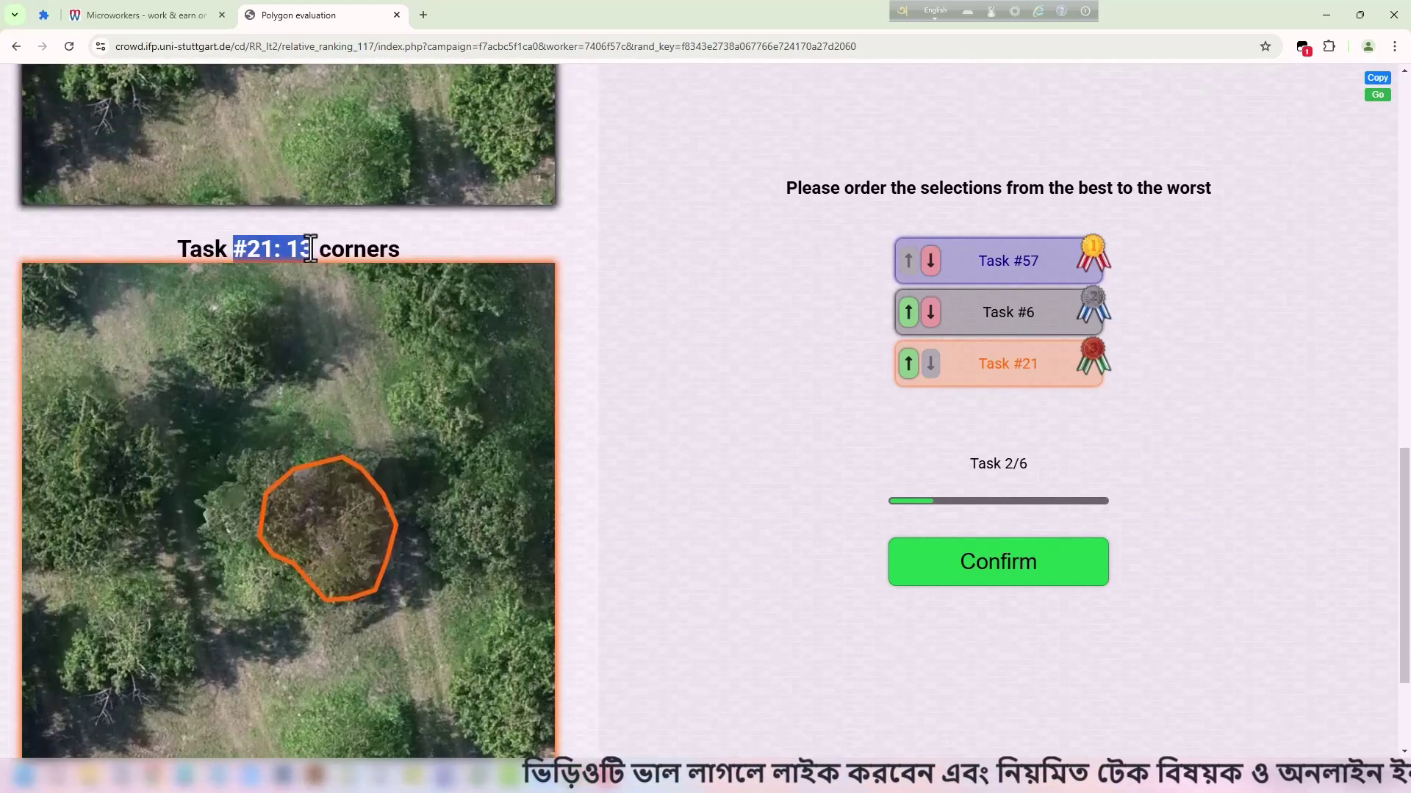
{"action": "scroll", "coordinate": [452, 320], "scroll_direction": "up", "scroll_amount": 14}
{"action": "scroll", "coordinate": [318, 250], "scroll_direction": "down", "scroll_amount": 14}
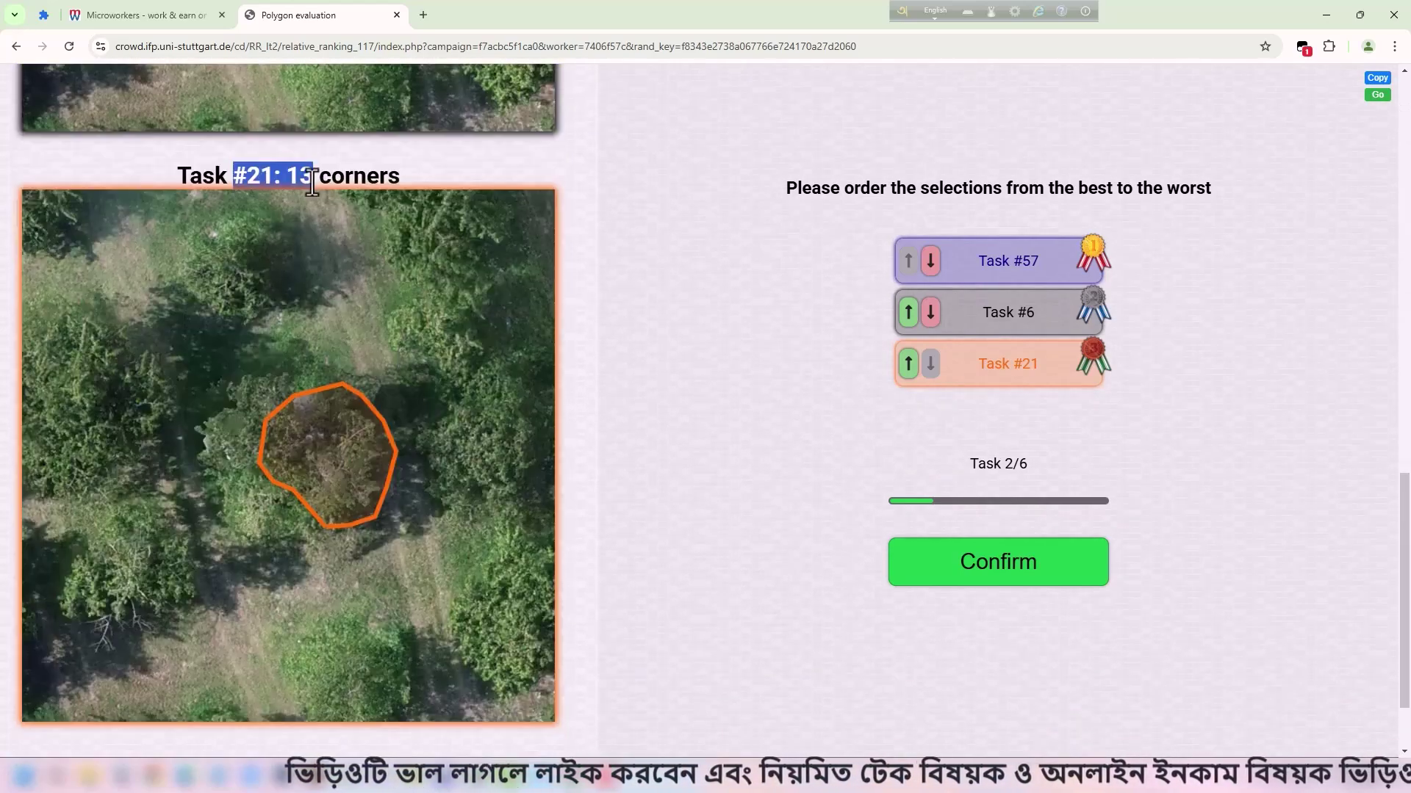
{"action": "left_click", "coordinate": [319, 214]}
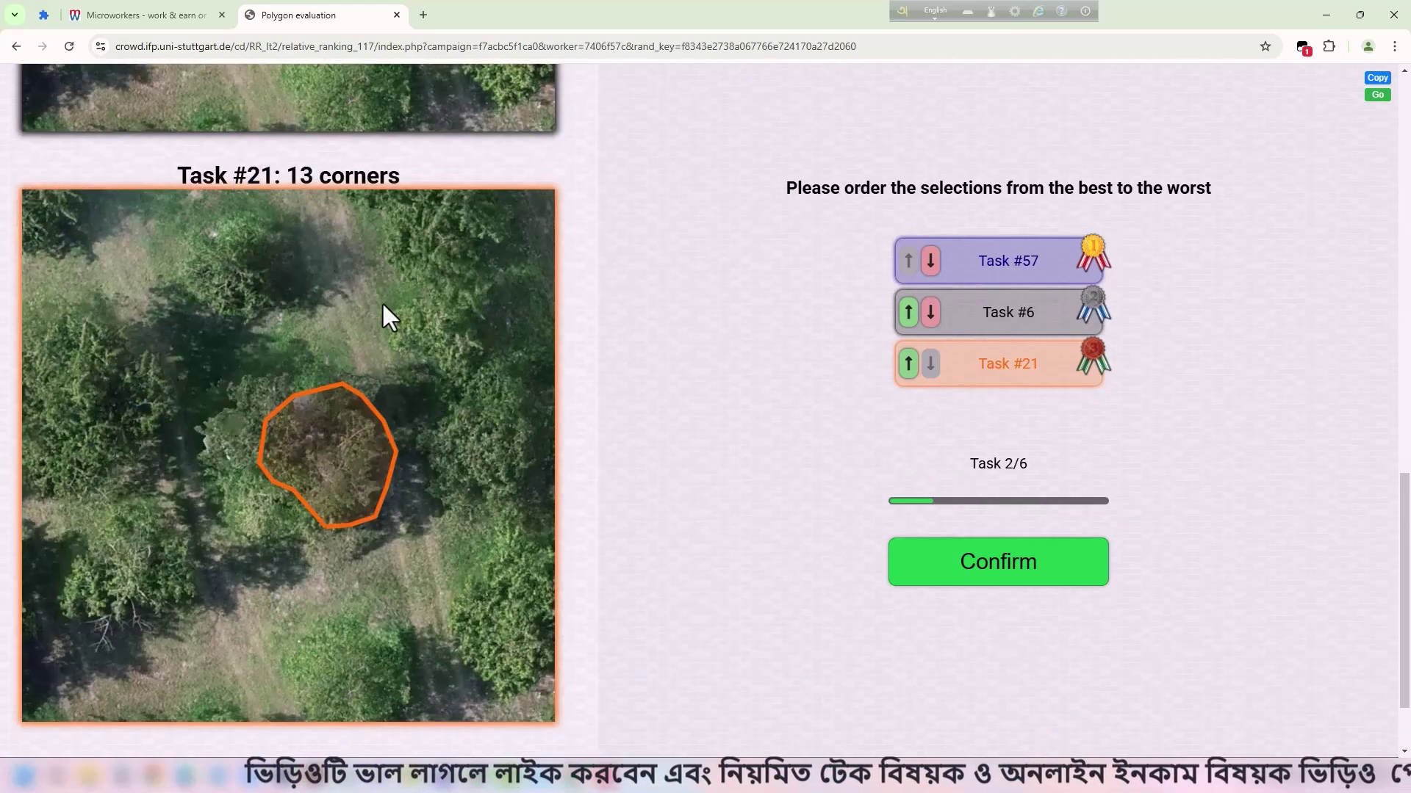
{"action": "scroll", "coordinate": [562, 324], "scroll_direction": "up", "scroll_amount": 7}
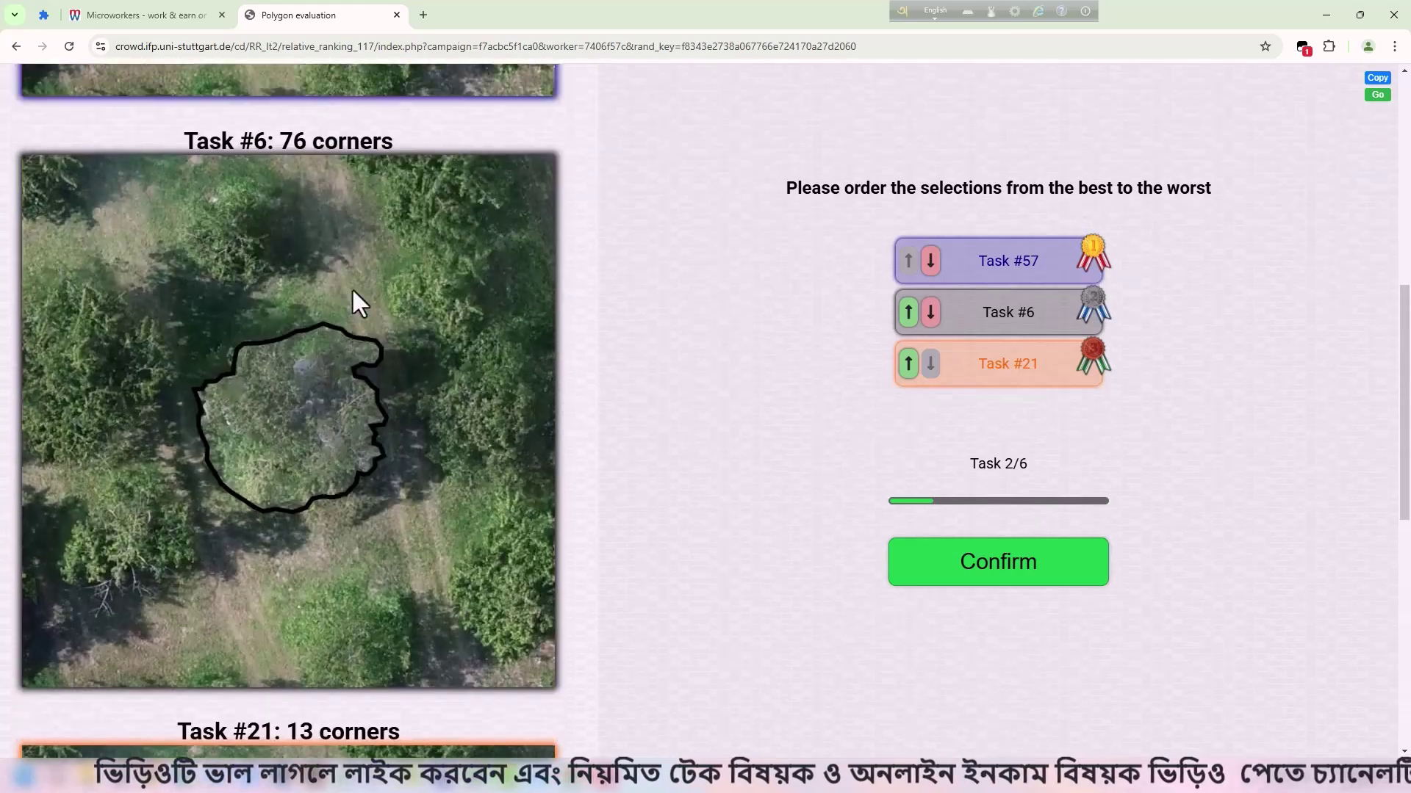
{"action": "scroll", "coordinate": [340, 324], "scroll_direction": "down", "scroll_amount": 6}
{"action": "left_click", "coordinate": [908, 311]}
{"action": "left_click", "coordinate": [908, 363]}
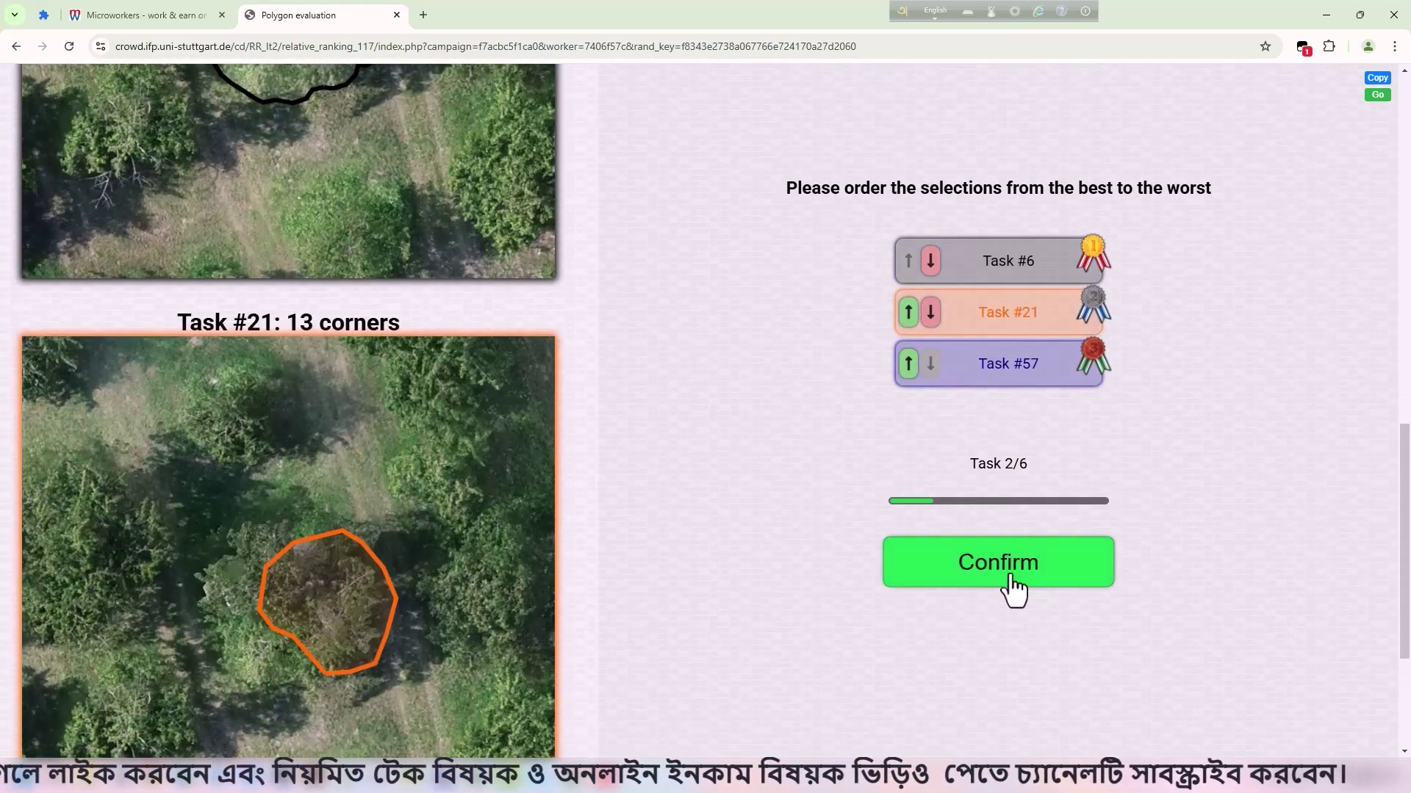
{"action": "left_click", "coordinate": [1010, 576]}
Compare the Task 3/6 outlines and submit them unchanged as #27, #60, #31, dismissing the reminder alert.
{"action": "scroll", "coordinate": [551, 434], "scroll_direction": "up", "scroll_amount": 7}
{"action": "scroll", "coordinate": [545, 414], "scroll_direction": "down", "scroll_amount": 15}
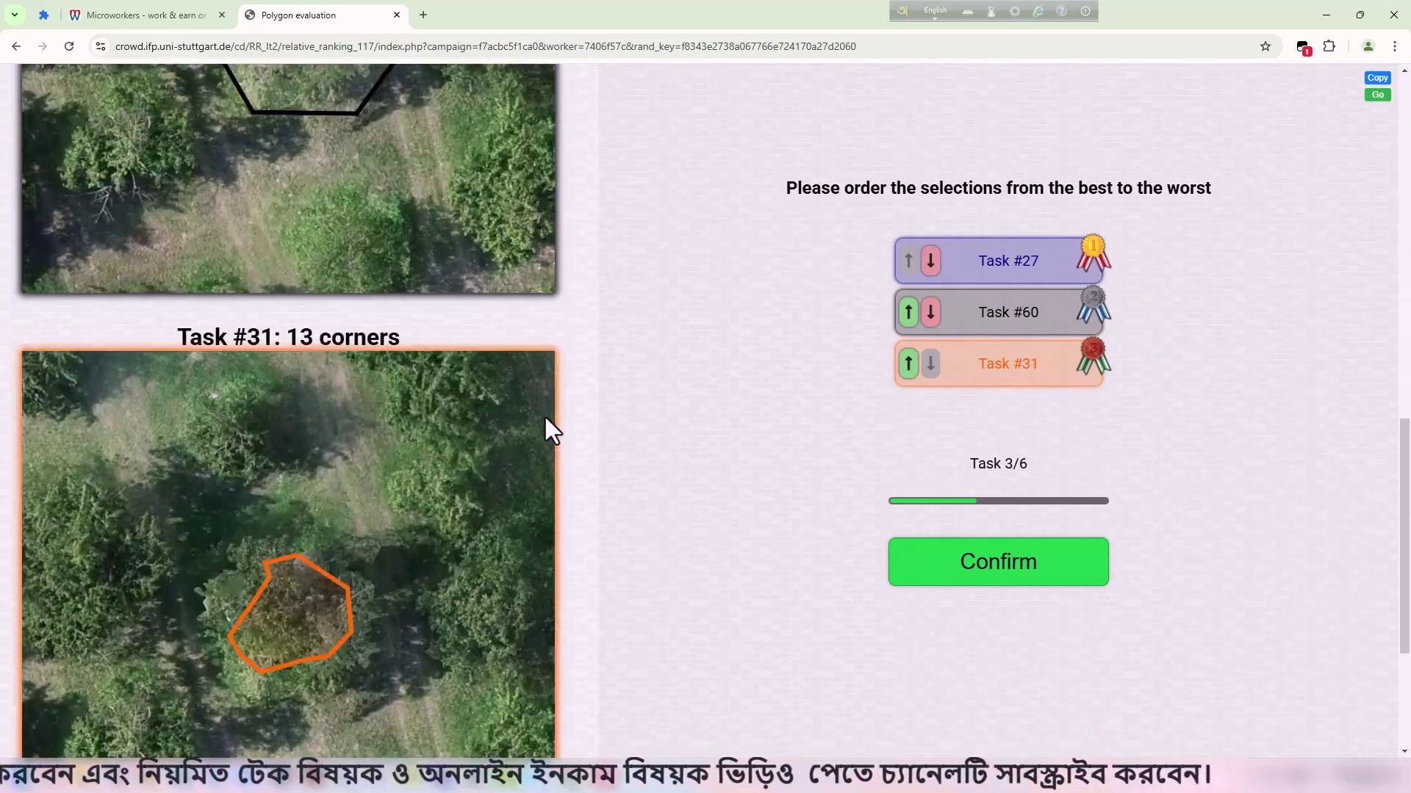
{"action": "scroll", "coordinate": [551, 426], "scroll_direction": "up", "scroll_amount": 15}
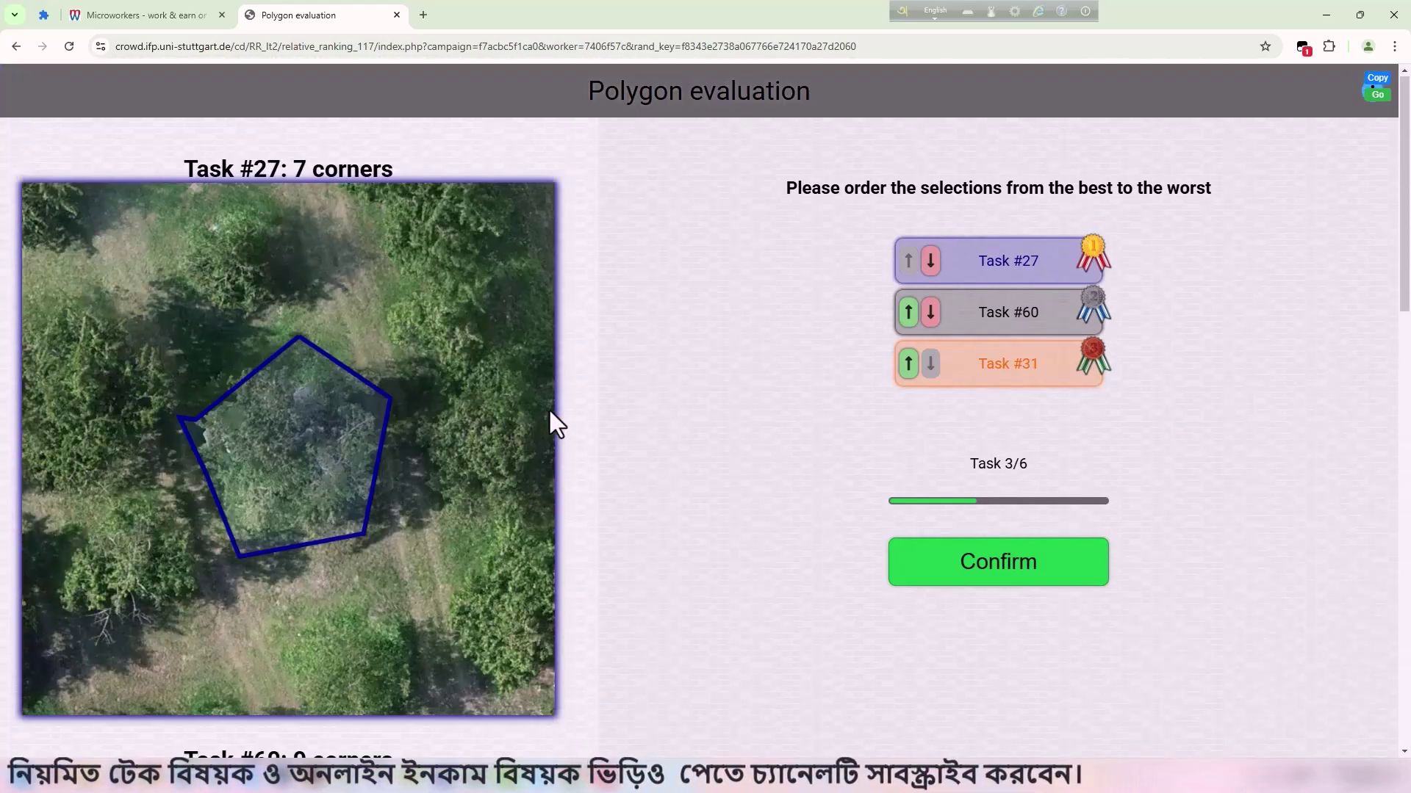
{"action": "scroll", "coordinate": [377, 413], "scroll_direction": "down", "scroll_amount": 7}
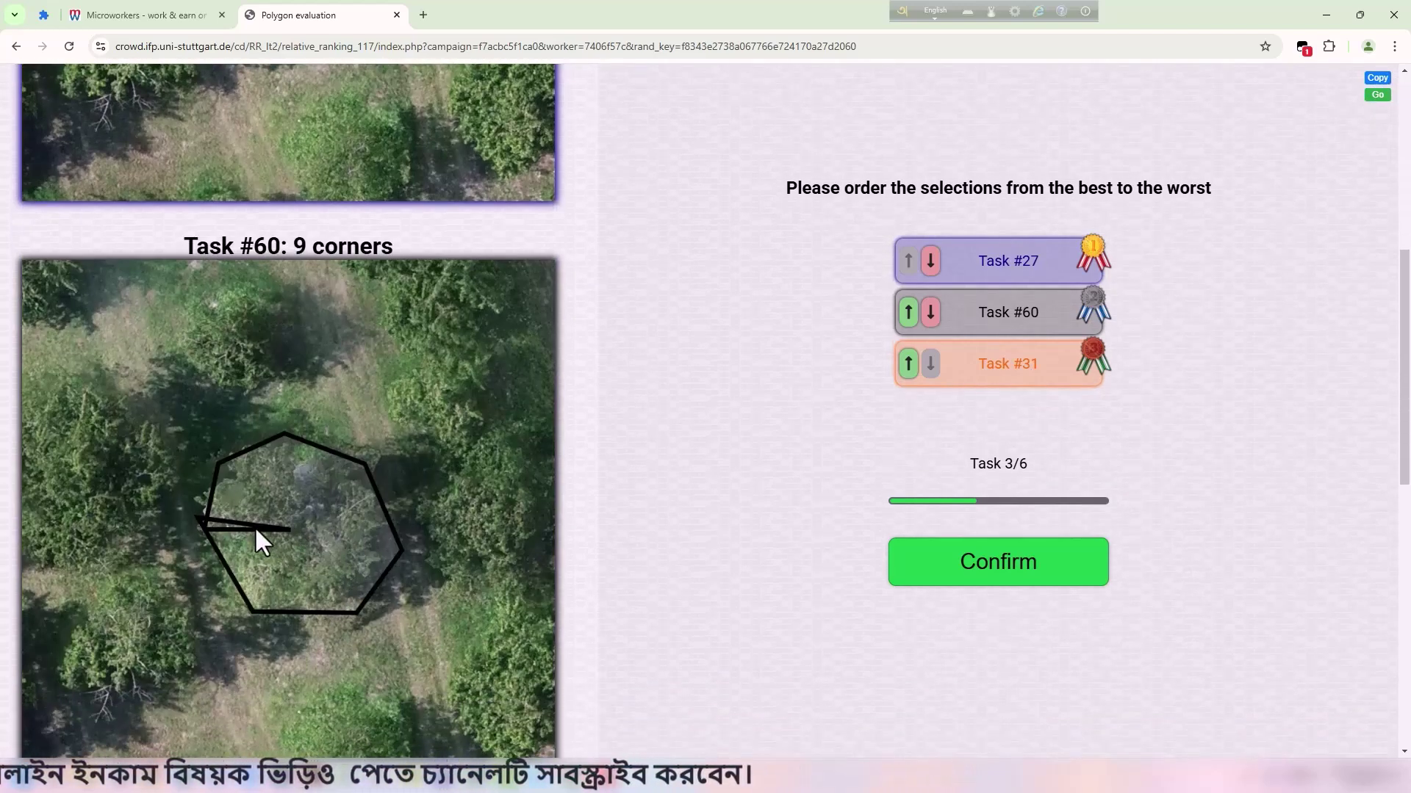
{"action": "scroll", "coordinate": [290, 523], "scroll_direction": "up", "scroll_amount": 7}
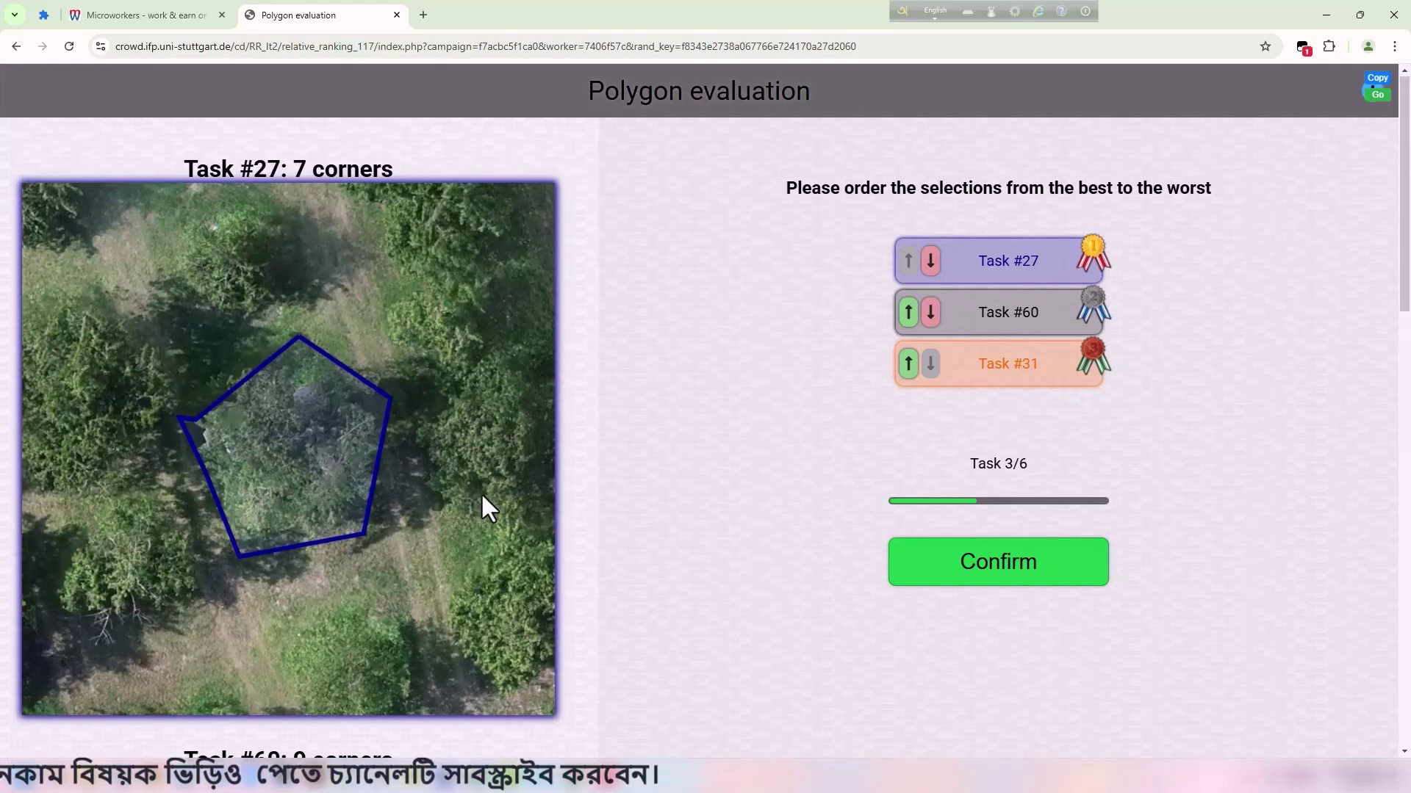
{"action": "scroll", "coordinate": [386, 338], "scroll_direction": "down", "scroll_amount": 13}
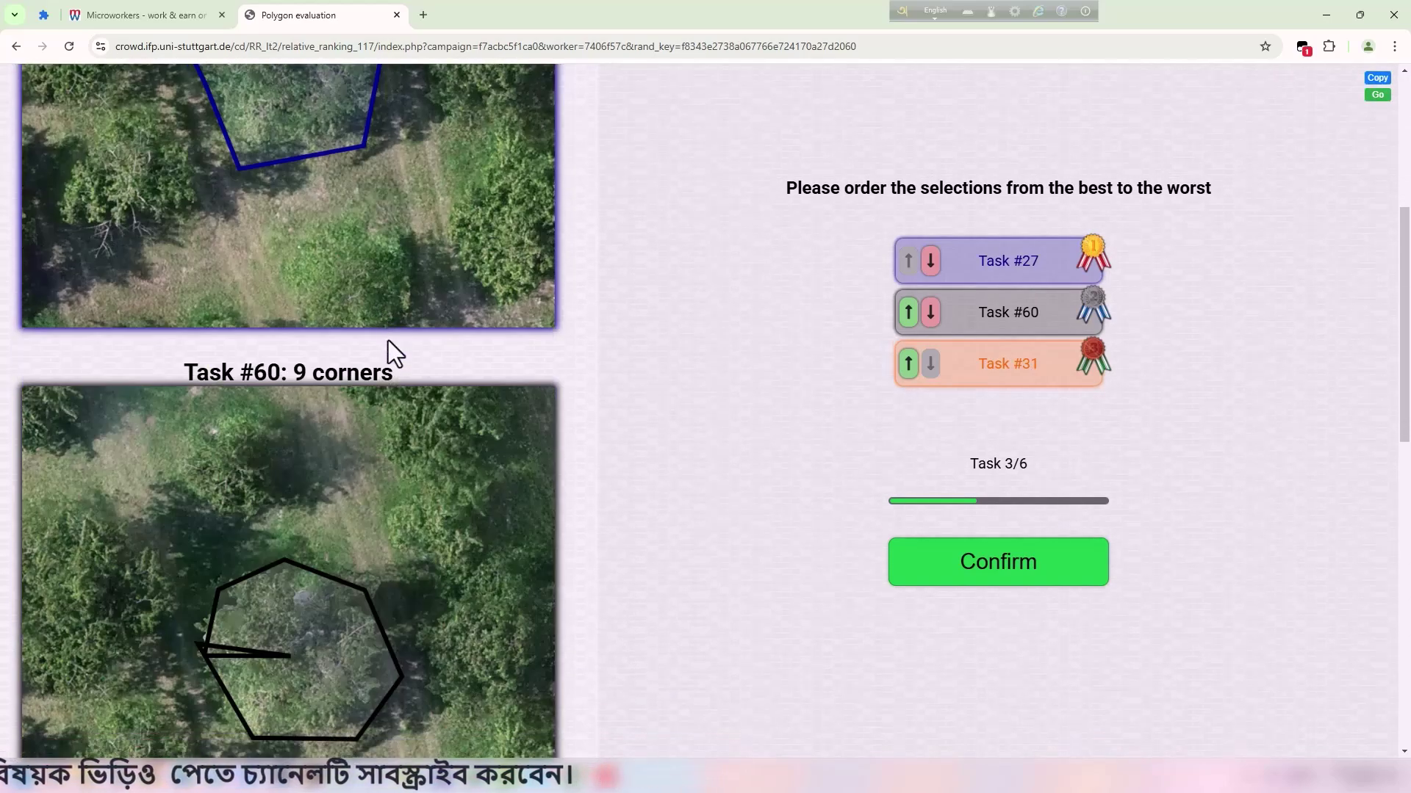
{"action": "scroll", "coordinate": [405, 351], "scroll_direction": "up", "scroll_amount": 10}
{"action": "double_click", "coordinate": [274, 391]}
{"action": "scroll", "coordinate": [280, 389], "scroll_direction": "down", "scroll_amount": 5}
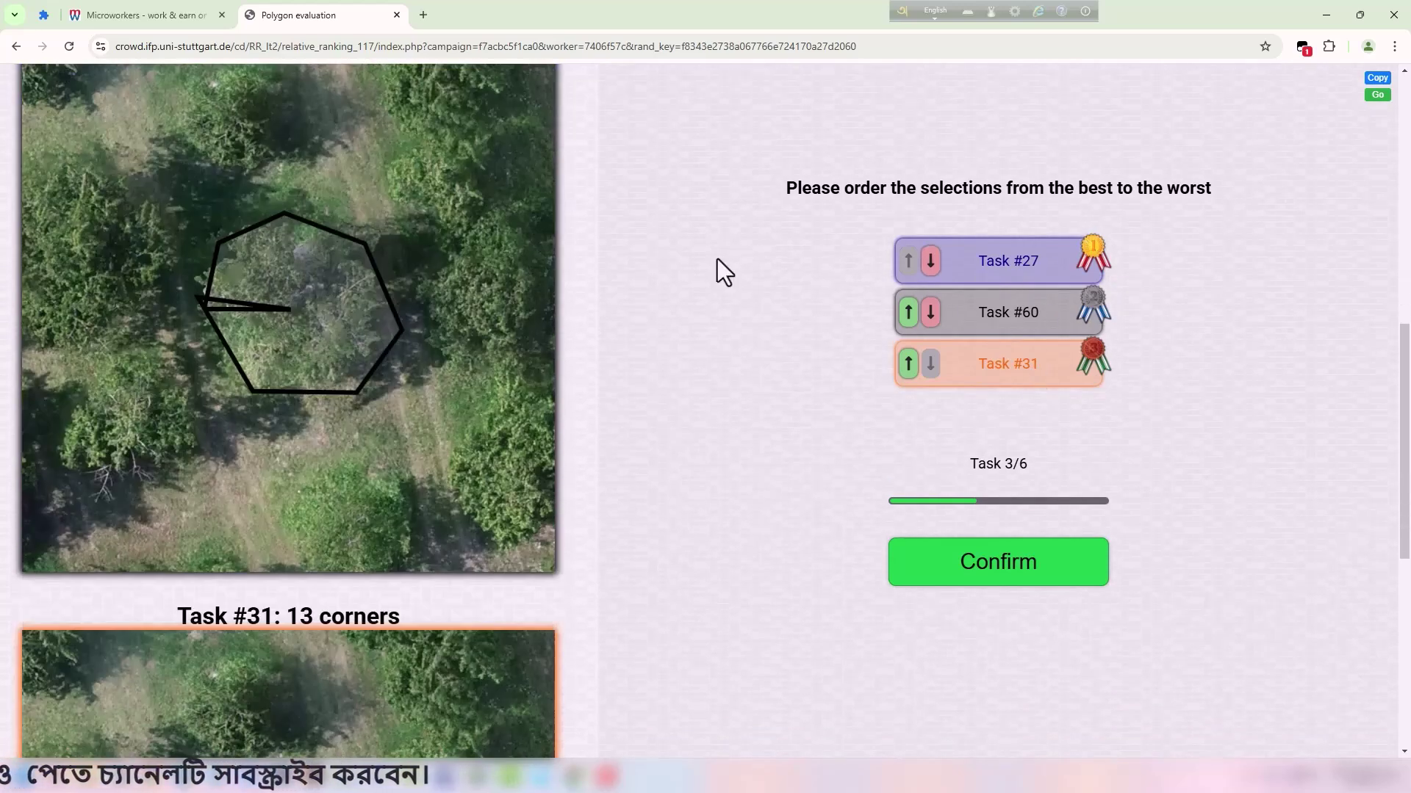
{"action": "left_click", "coordinate": [1009, 576]}
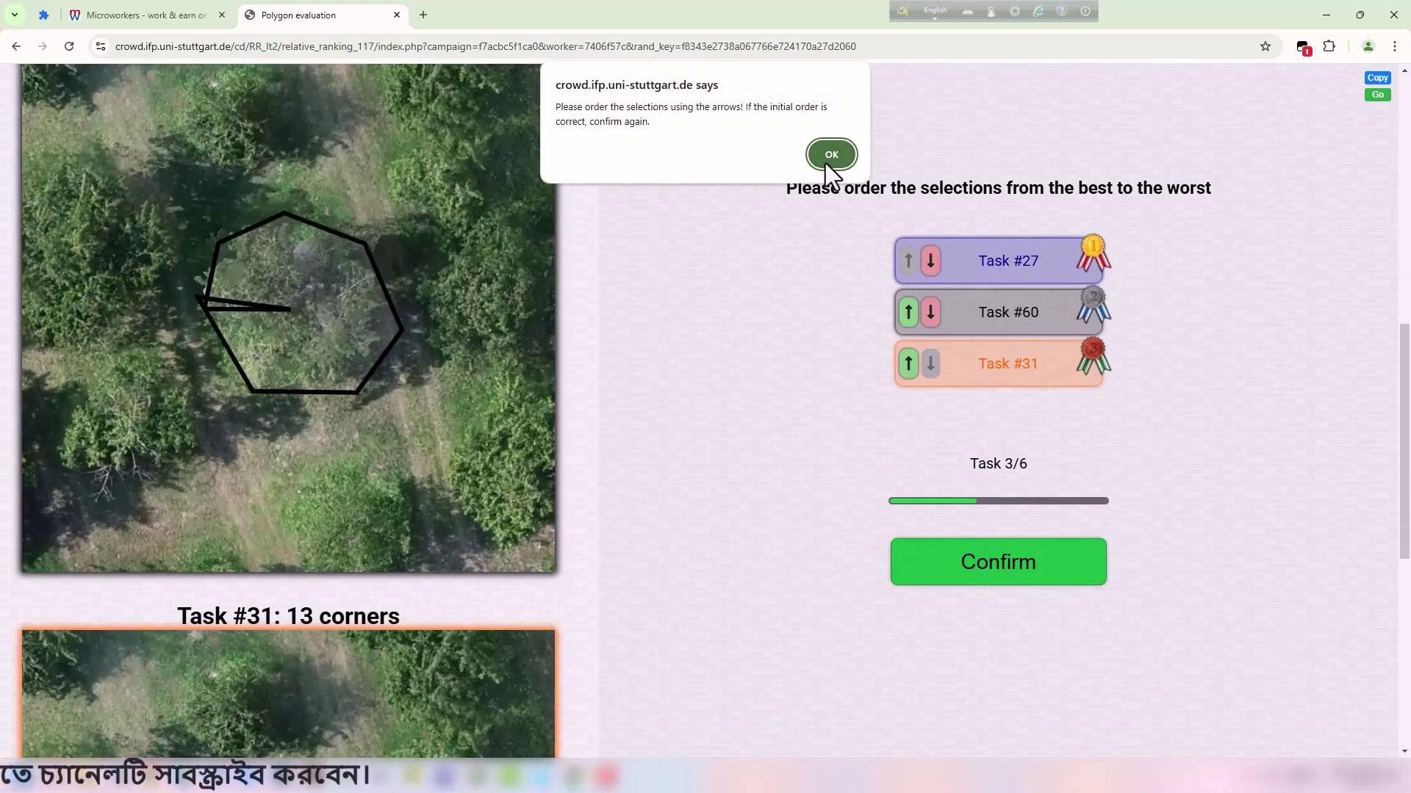
{"action": "left_click", "coordinate": [828, 157]}
{"action": "left_click", "coordinate": [1020, 580]}
{"action": "scroll", "coordinate": [535, 404], "scroll_direction": "down", "scroll_amount": 14}
Inspect the Task 4/6 outlines #25, #49 and #42.
{"action": "scroll", "coordinate": [535, 403], "scroll_direction": "up", "scroll_amount": 14}
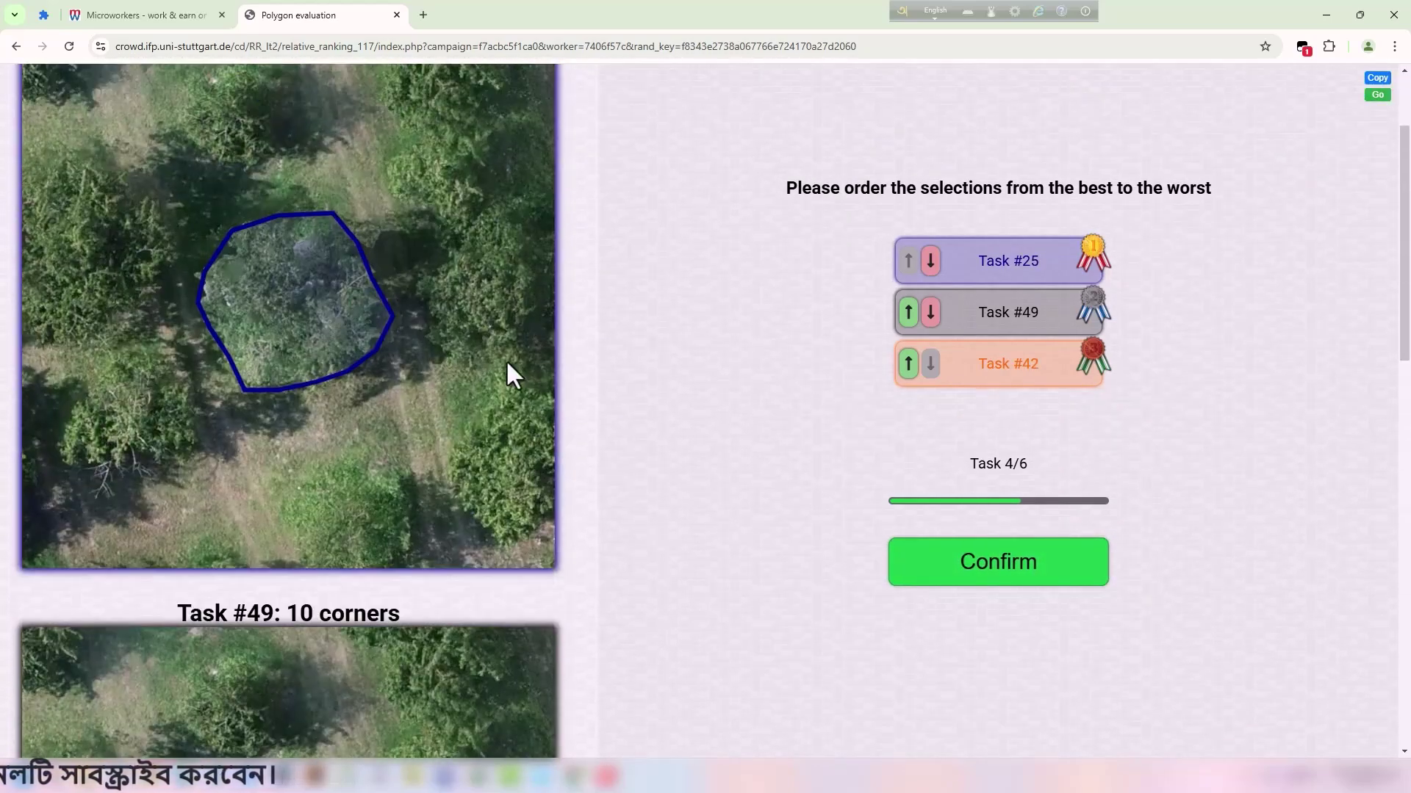
{"action": "scroll", "coordinate": [460, 397], "scroll_direction": "down", "scroll_amount": 5}
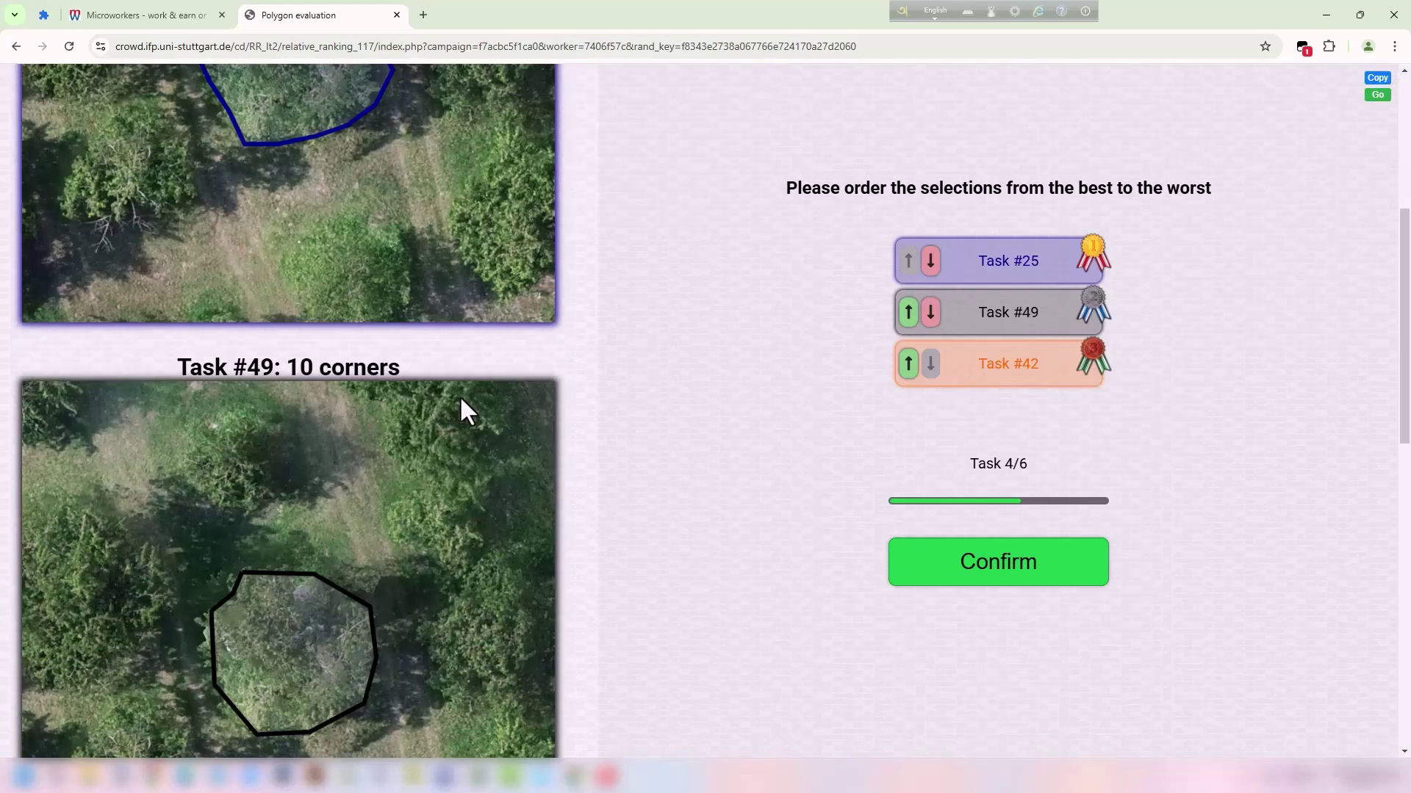
{"action": "scroll", "coordinate": [363, 397], "scroll_direction": "down", "scroll_amount": 9}
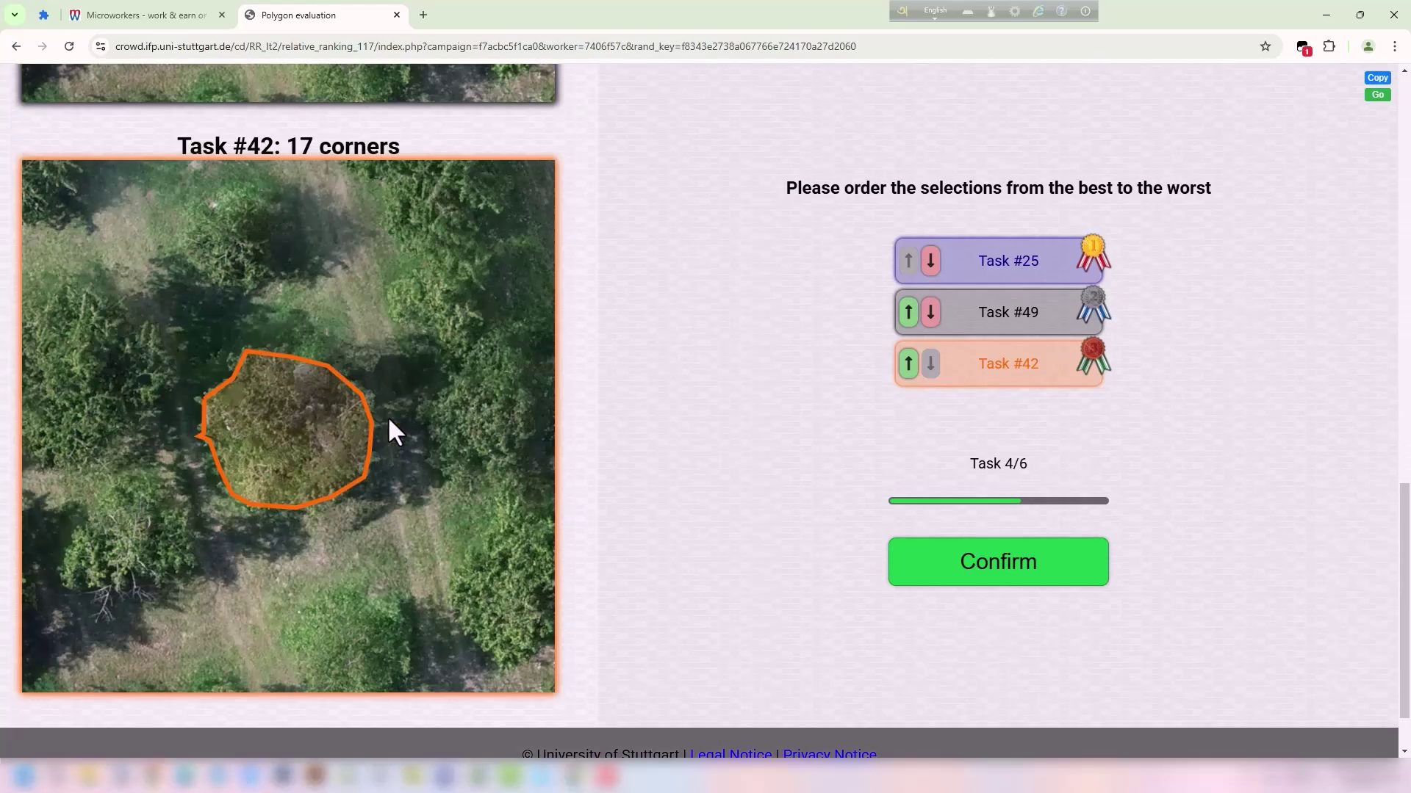
{"action": "scroll", "coordinate": [394, 431], "scroll_direction": "up", "scroll_amount": 14}
{"action": "left_click", "coordinate": [317, 157]}
{"action": "scroll", "coordinate": [456, 338], "scroll_direction": "down", "scroll_amount": 8}
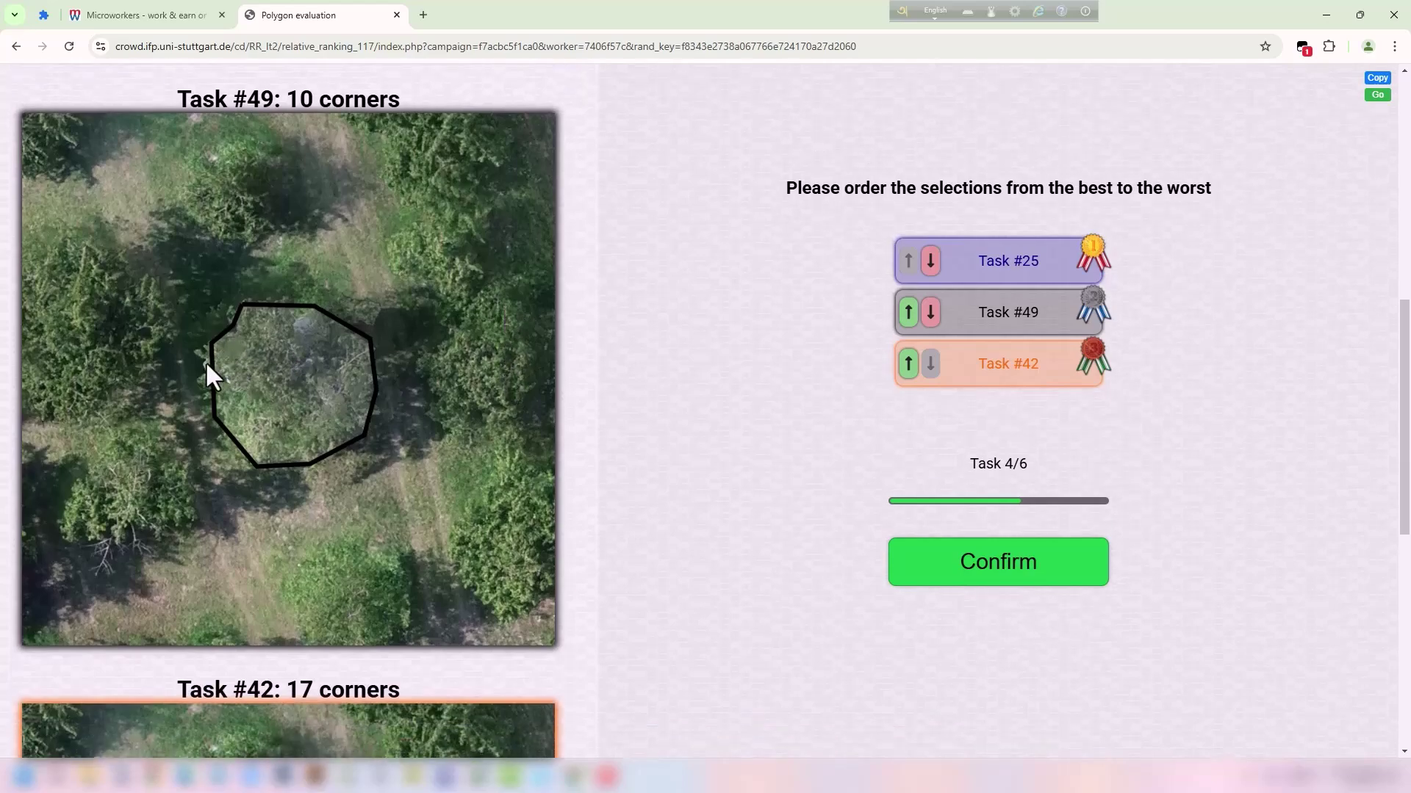
{"action": "scroll", "coordinate": [294, 426], "scroll_direction": "down", "scroll_amount": 7}
{"action": "scroll", "coordinate": [525, 470], "scroll_direction": "up", "scroll_amount": 2}
Move Task #42 above #49 and confirm the 25, 42, 49 ranking.
{"action": "left_click_drag", "start_coordinate": [202, 321], "coordinate": [385, 313]}
{"action": "scroll", "coordinate": [412, 307], "scroll_direction": "up", "scroll_amount": 14}
{"action": "scroll", "coordinate": [425, 306], "scroll_direction": "down", "scroll_amount": 12}
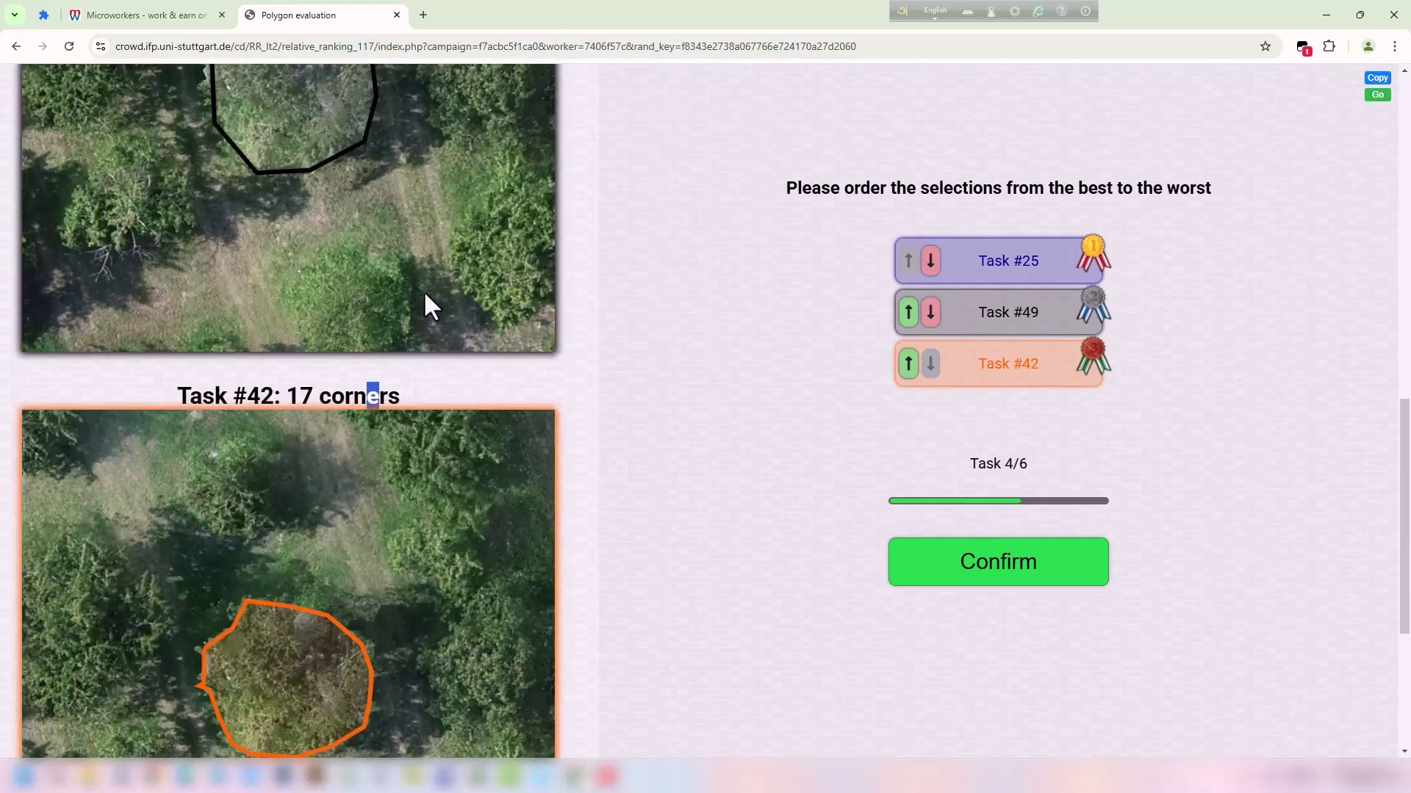
{"action": "left_click", "coordinate": [908, 355]}
{"action": "left_click", "coordinate": [999, 577]}
{"action": "scroll", "coordinate": [527, 360], "scroll_direction": "down", "scroll_amount": 9}
{"action": "scroll", "coordinate": [528, 360], "scroll_direction": "up", "scroll_amount": 3}
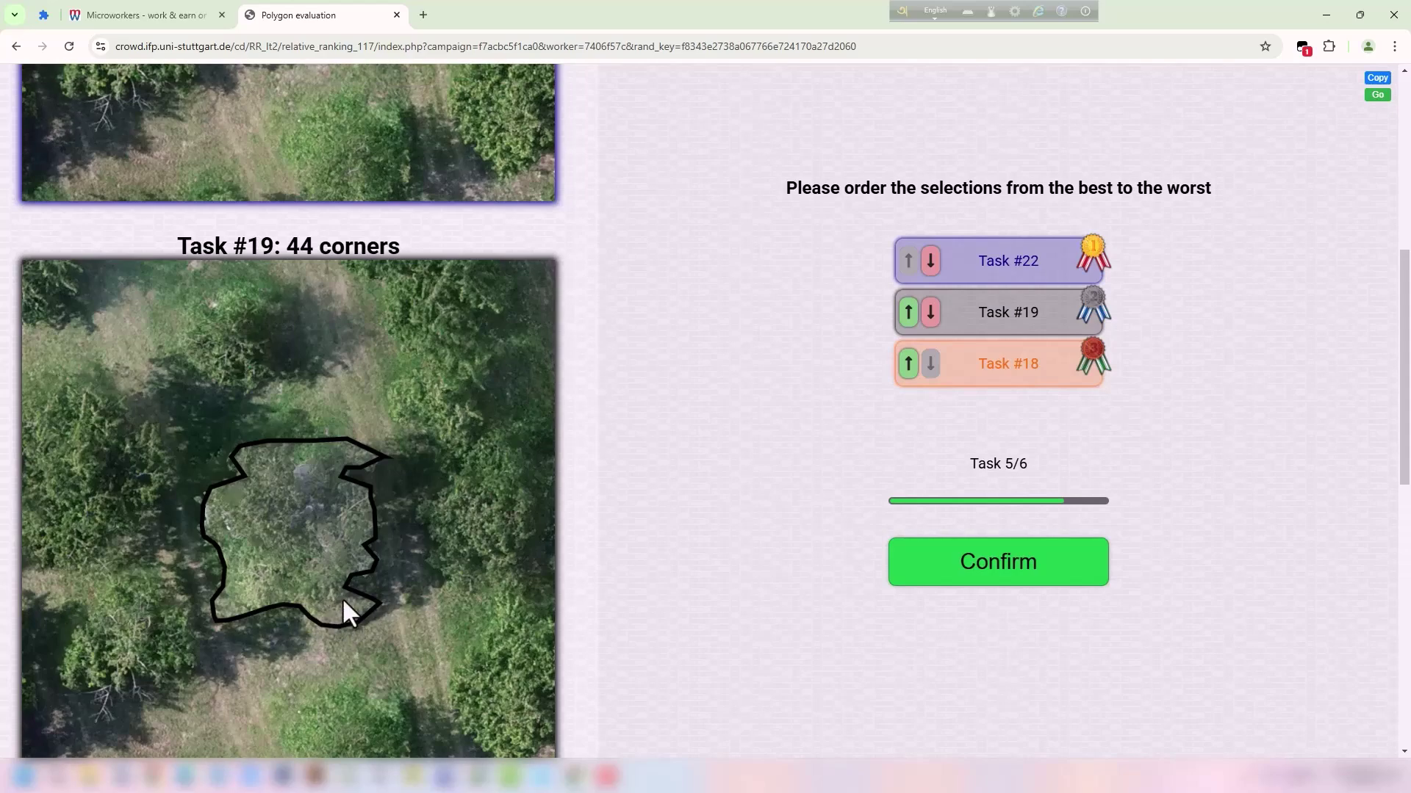
Compare the Task 5/6 outlines, move #18 above #19, and confirm the 22, 18, 19 order.
{"action": "scroll", "coordinate": [337, 610], "scroll_direction": "up", "scroll_amount": 8}
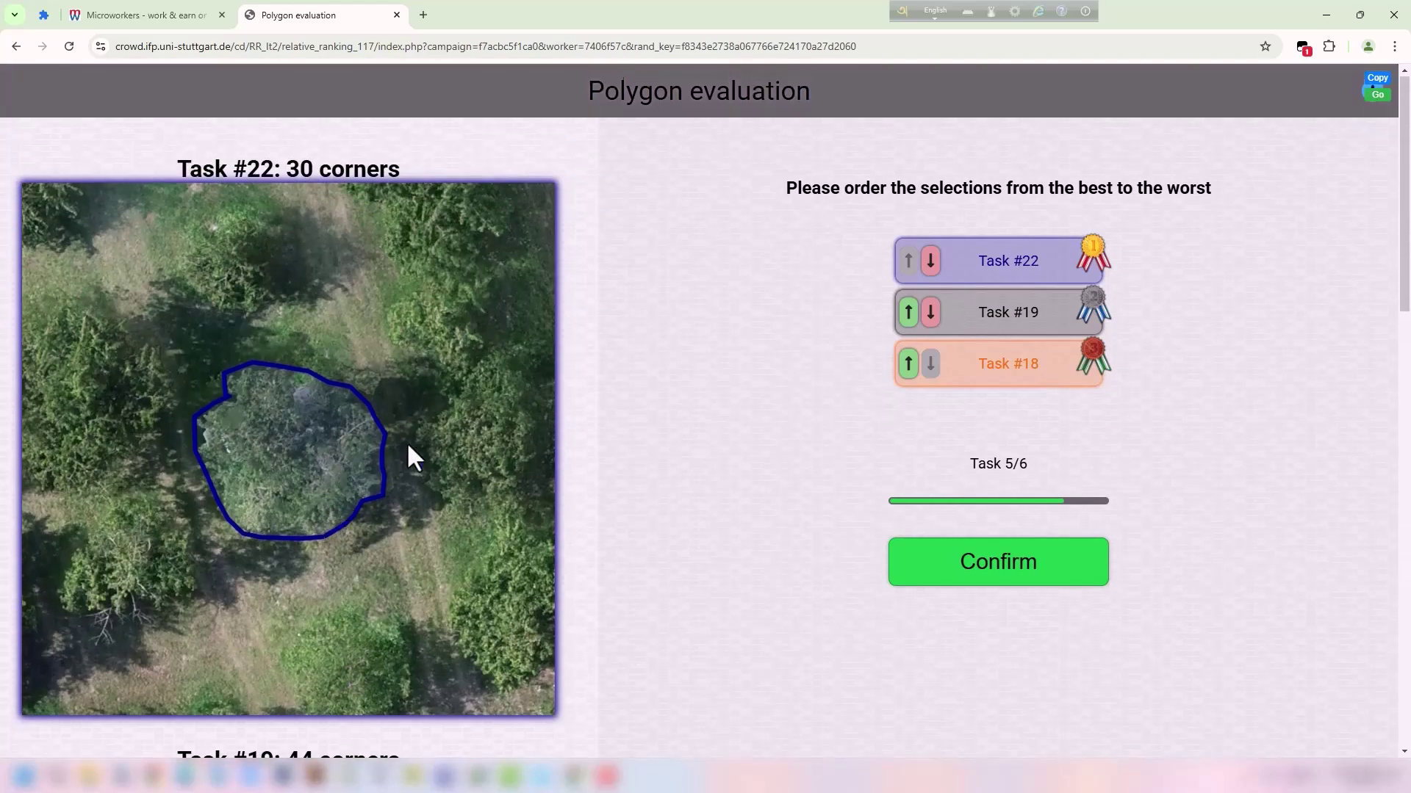
{"action": "scroll", "coordinate": [404, 456], "scroll_direction": "down", "scroll_amount": 8}
{"action": "scroll", "coordinate": [443, 426], "scroll_direction": "down", "scroll_amount": 9}
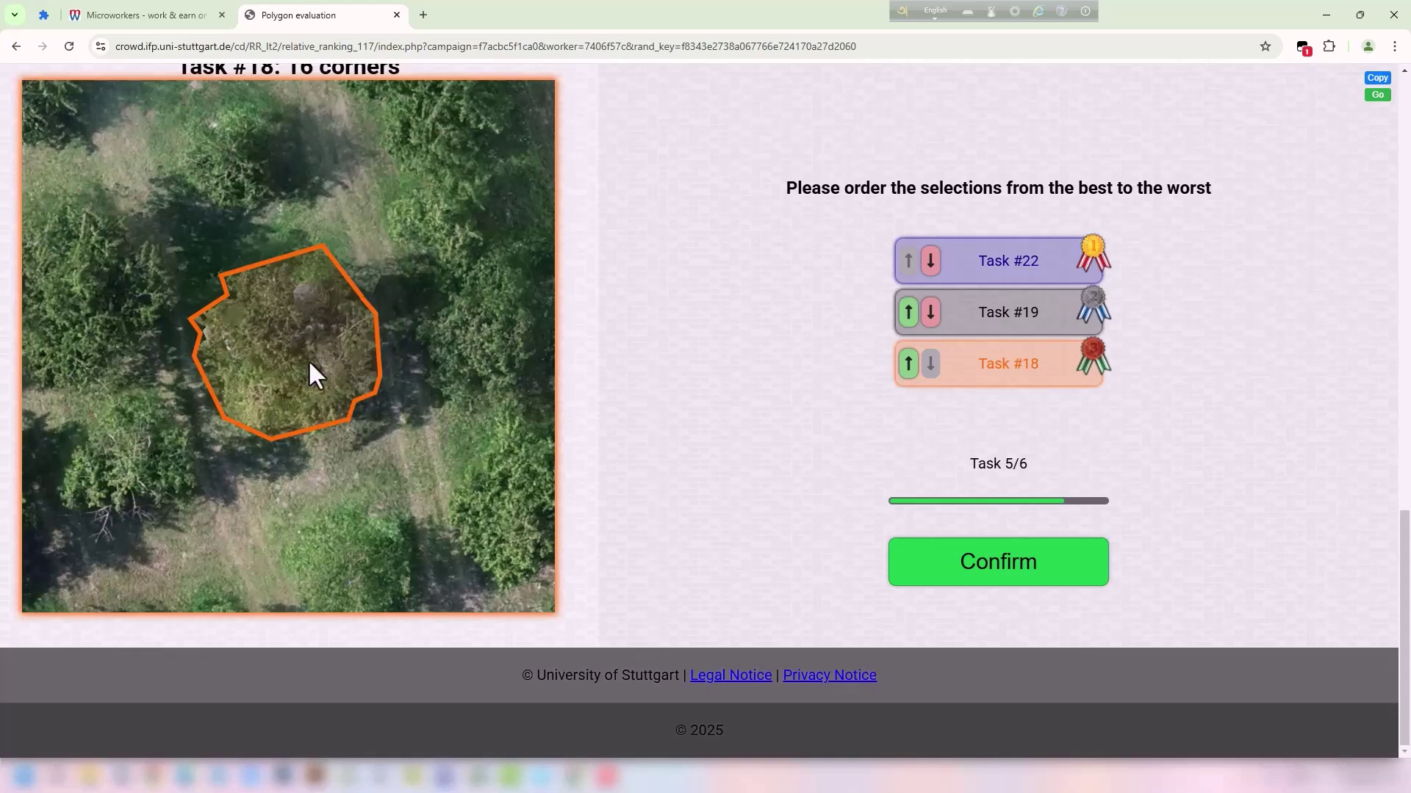
{"action": "scroll", "coordinate": [307, 334], "scroll_direction": "up", "scroll_amount": 18}
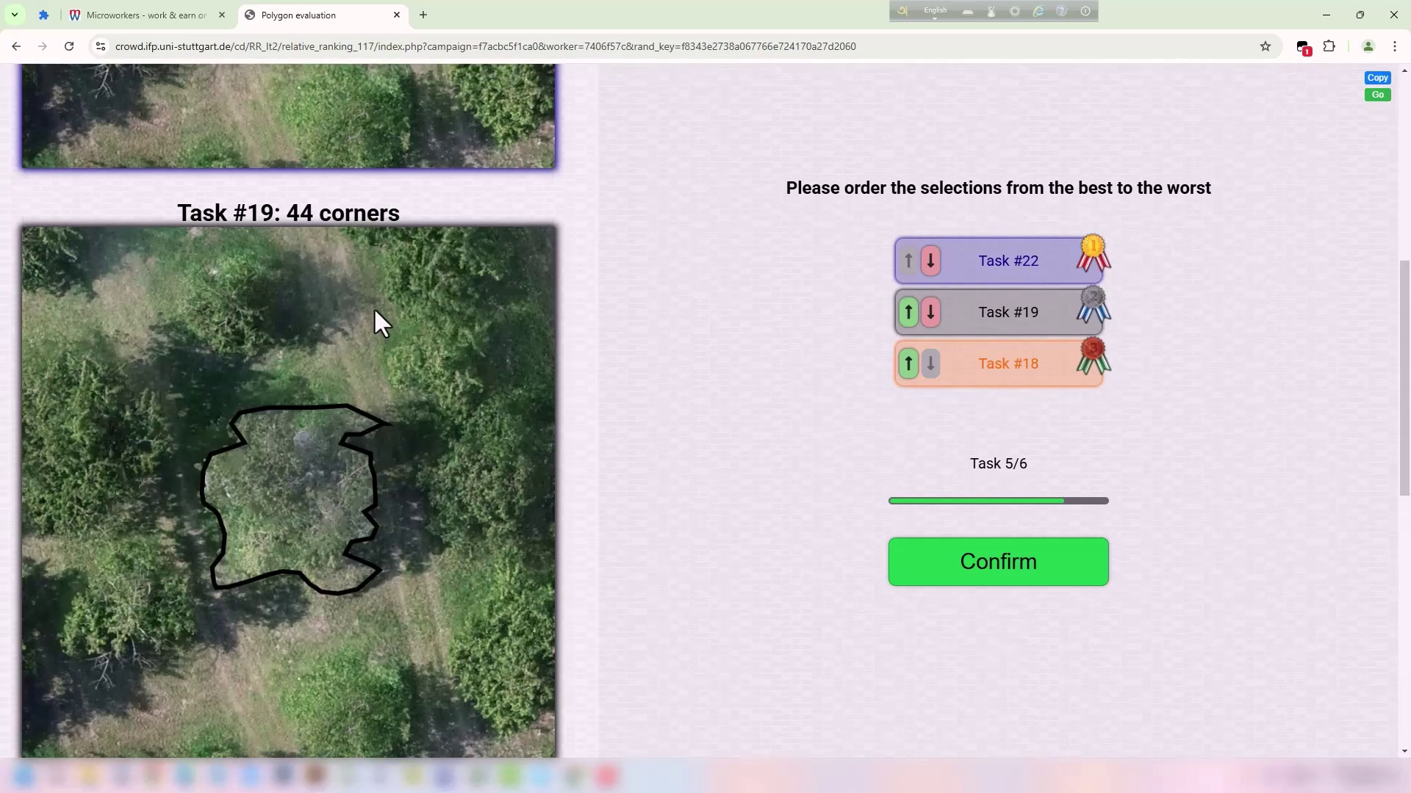
{"action": "scroll", "coordinate": [316, 298], "scroll_direction": "down", "scroll_amount": 10}
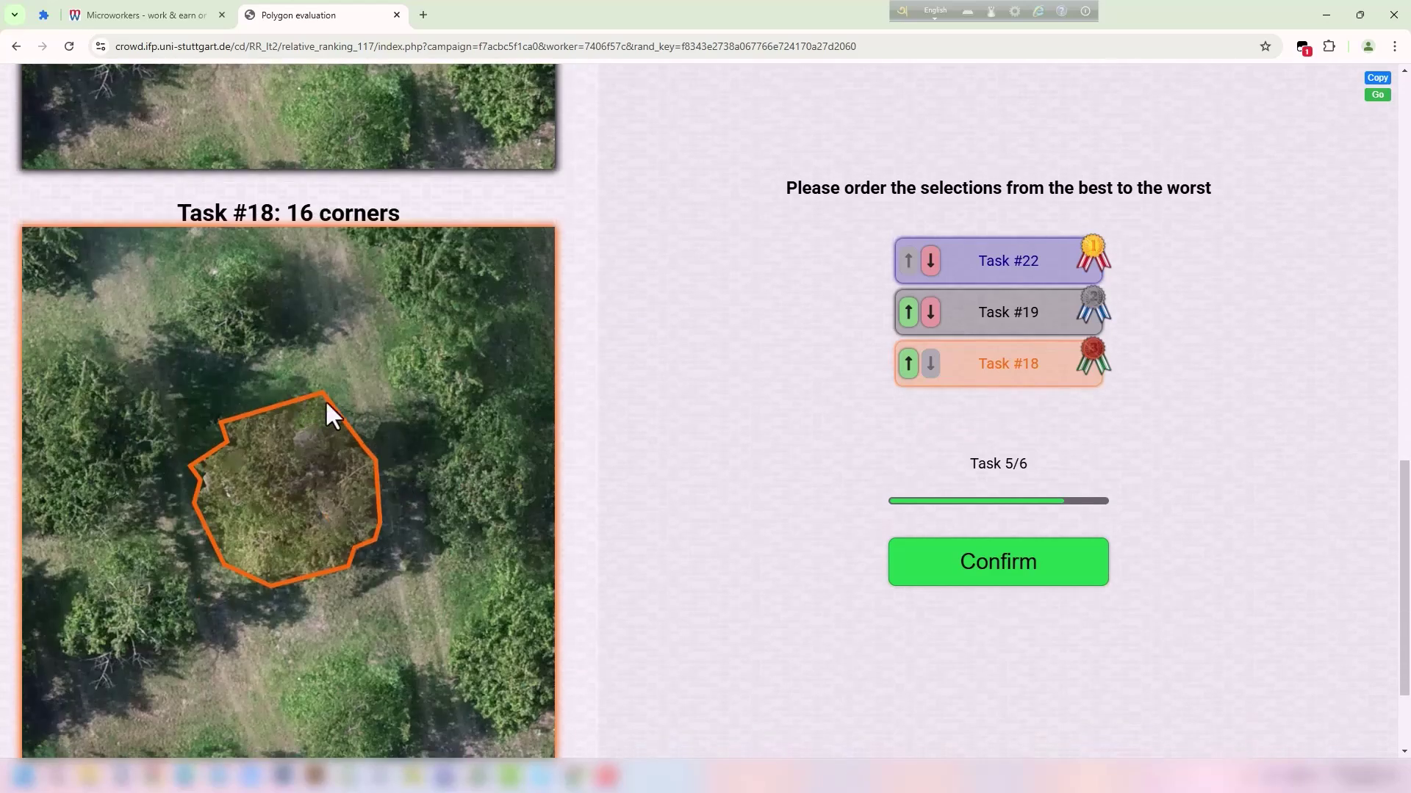
{"action": "scroll", "coordinate": [342, 445], "scroll_direction": "up", "scroll_amount": 12}
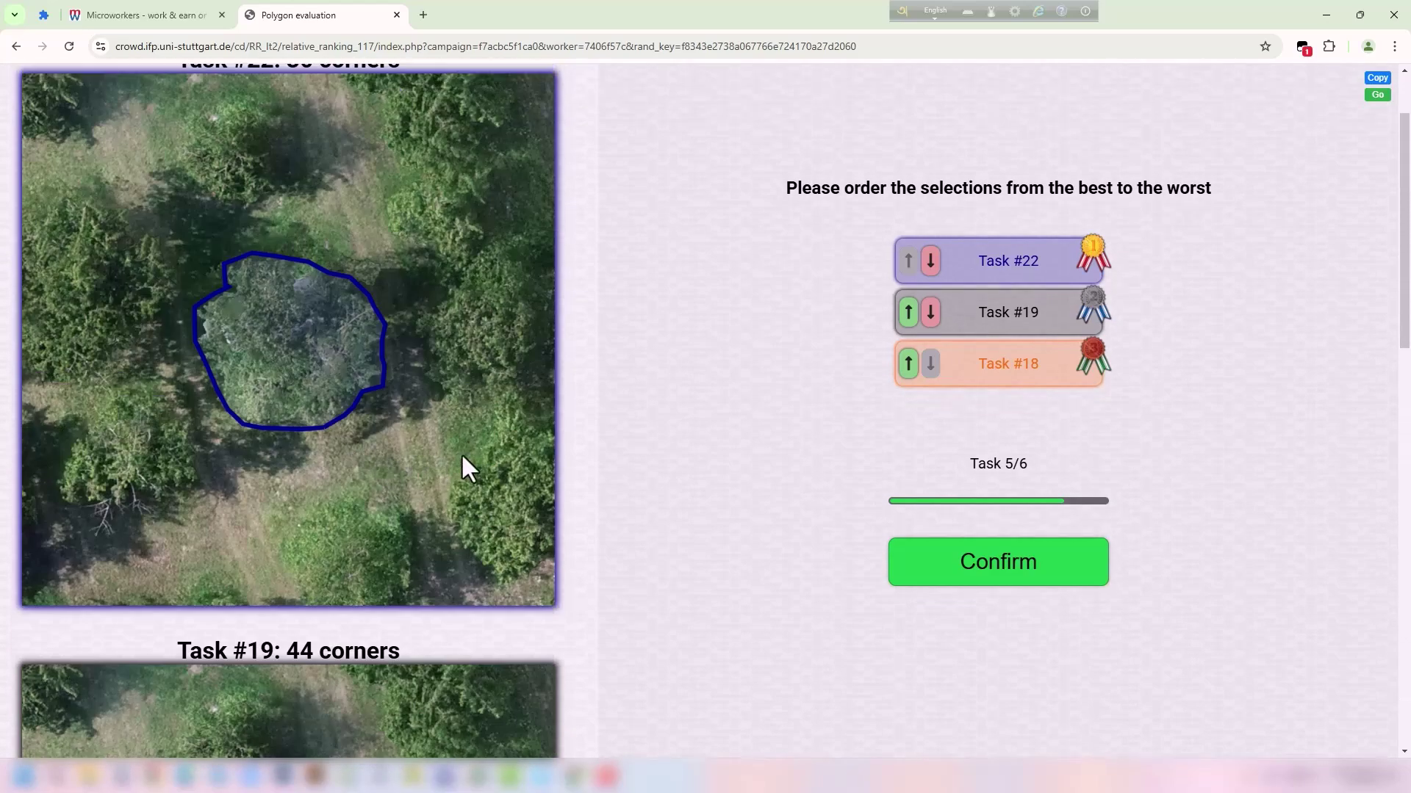
{"action": "scroll", "coordinate": [338, 280], "scroll_direction": "up", "scroll_amount": 2}
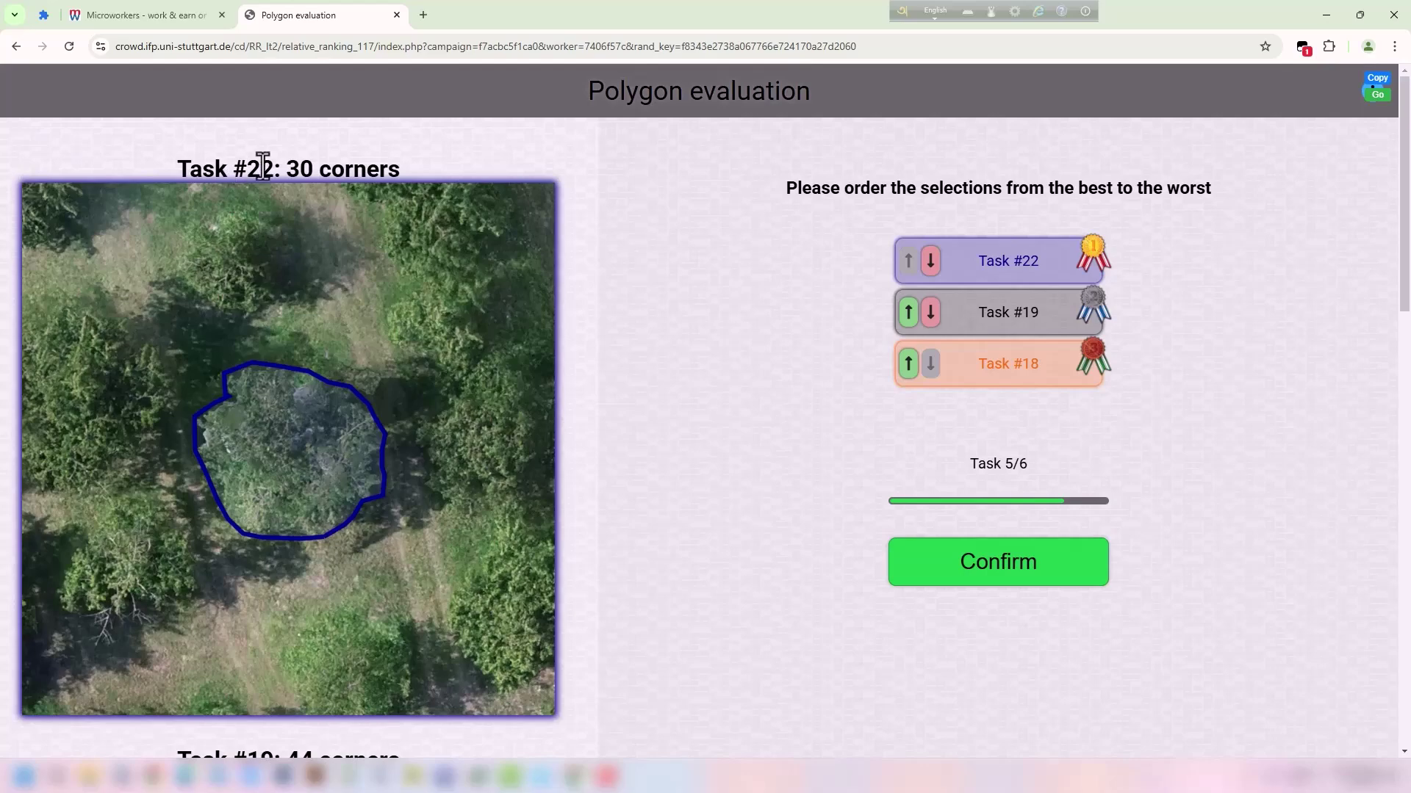
{"action": "scroll", "coordinate": [380, 298], "scroll_direction": "down", "scroll_amount": 5}
{"action": "scroll", "coordinate": [381, 298], "scroll_direction": "down", "scroll_amount": 5}
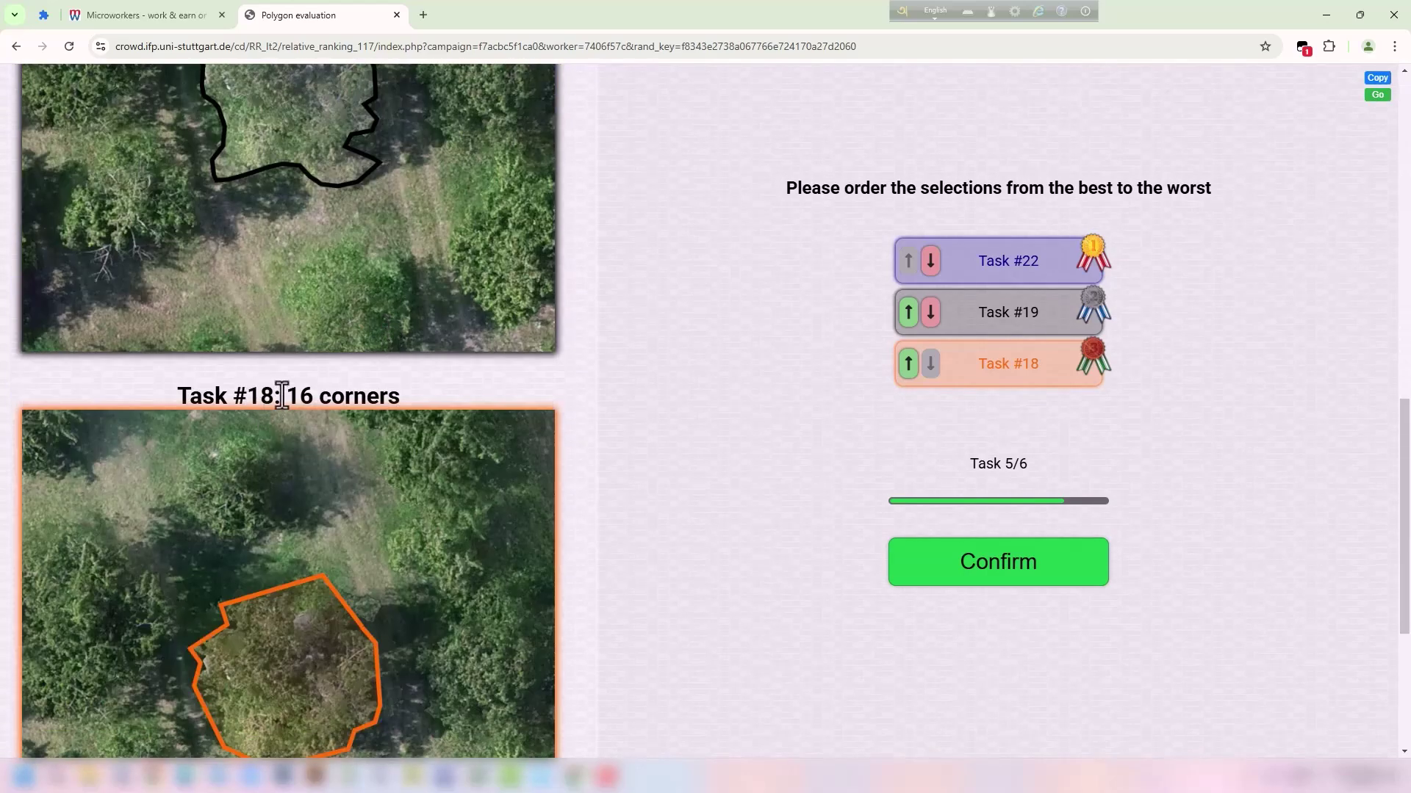
{"action": "scroll", "coordinate": [492, 374], "scroll_direction": "up", "scroll_amount": 4}
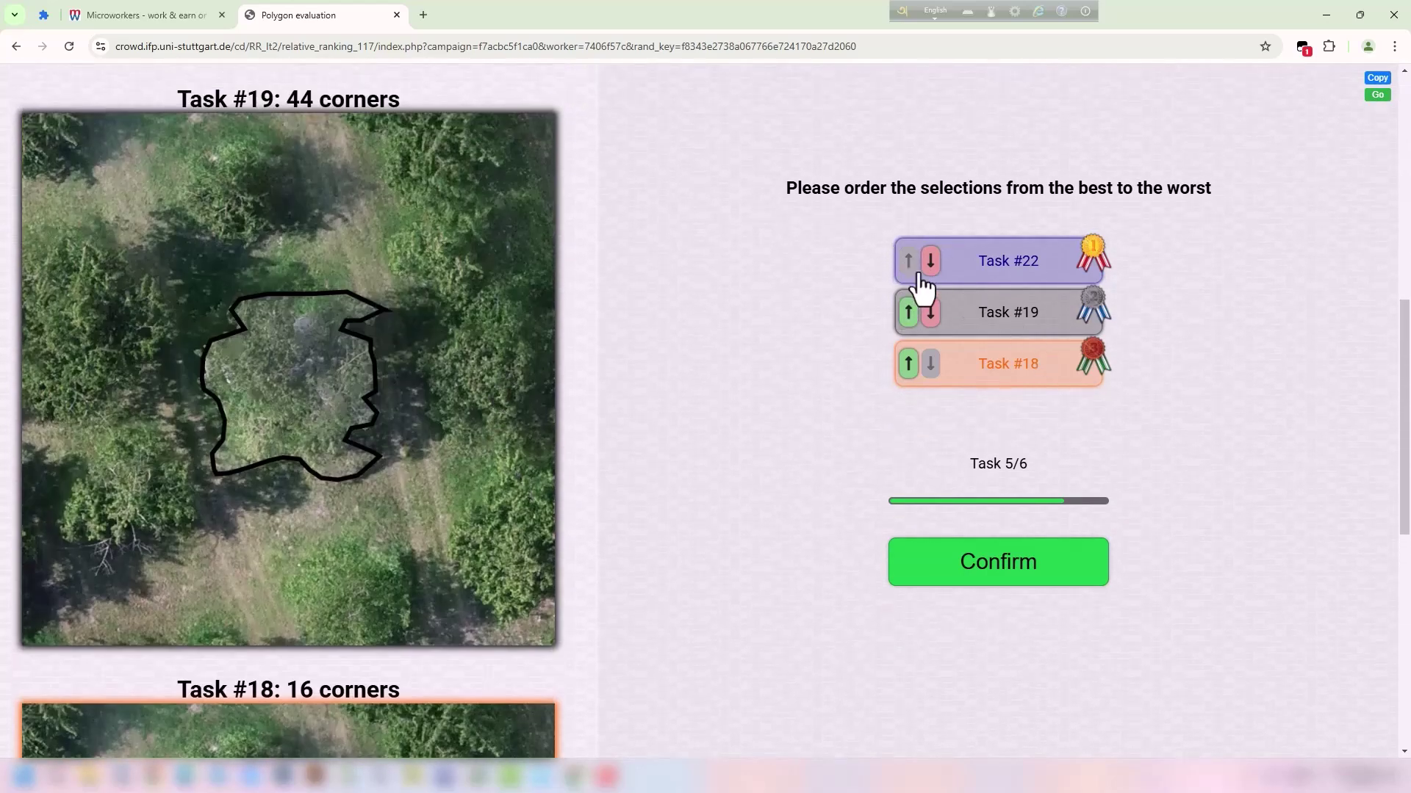
{"action": "left_click", "coordinate": [908, 364]}
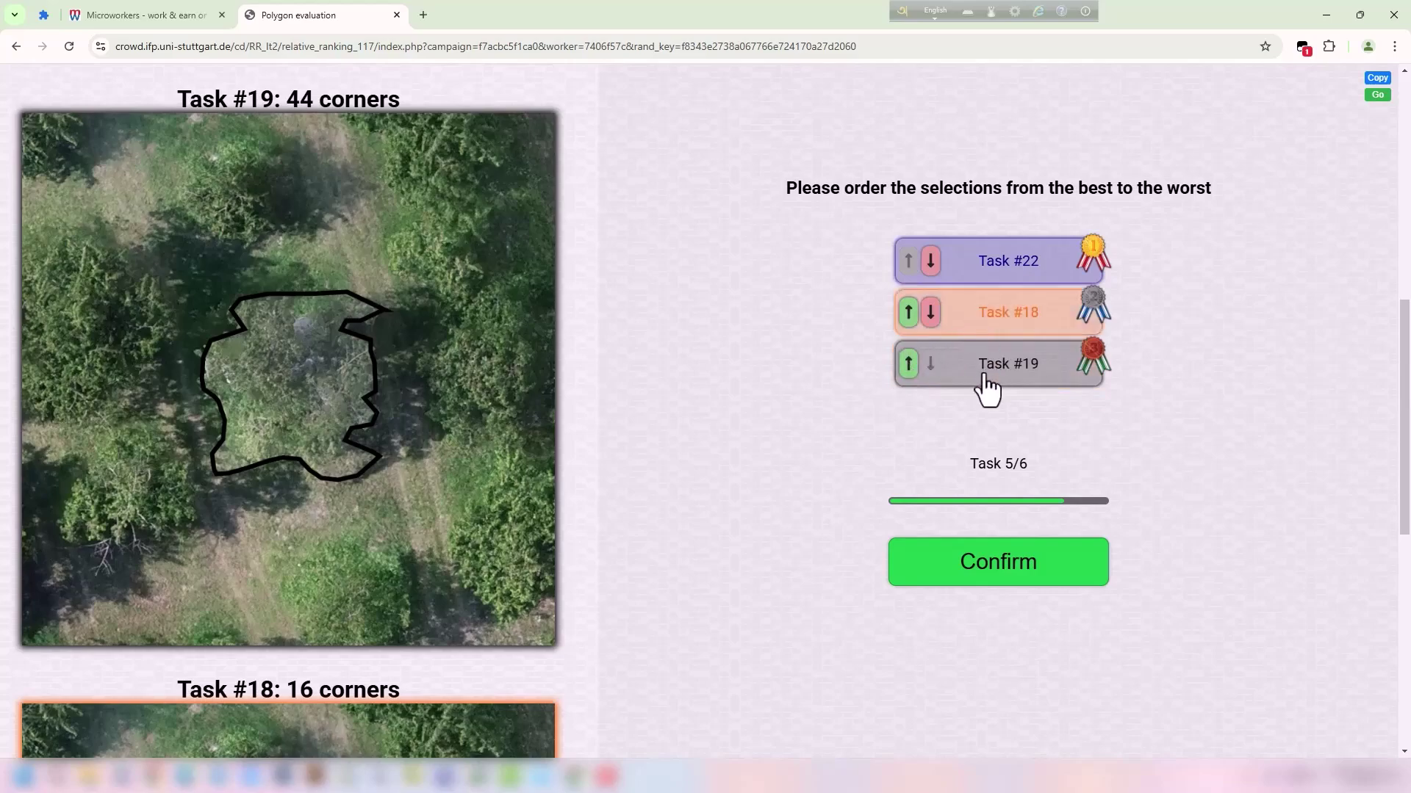
{"action": "left_click", "coordinate": [979, 571]}
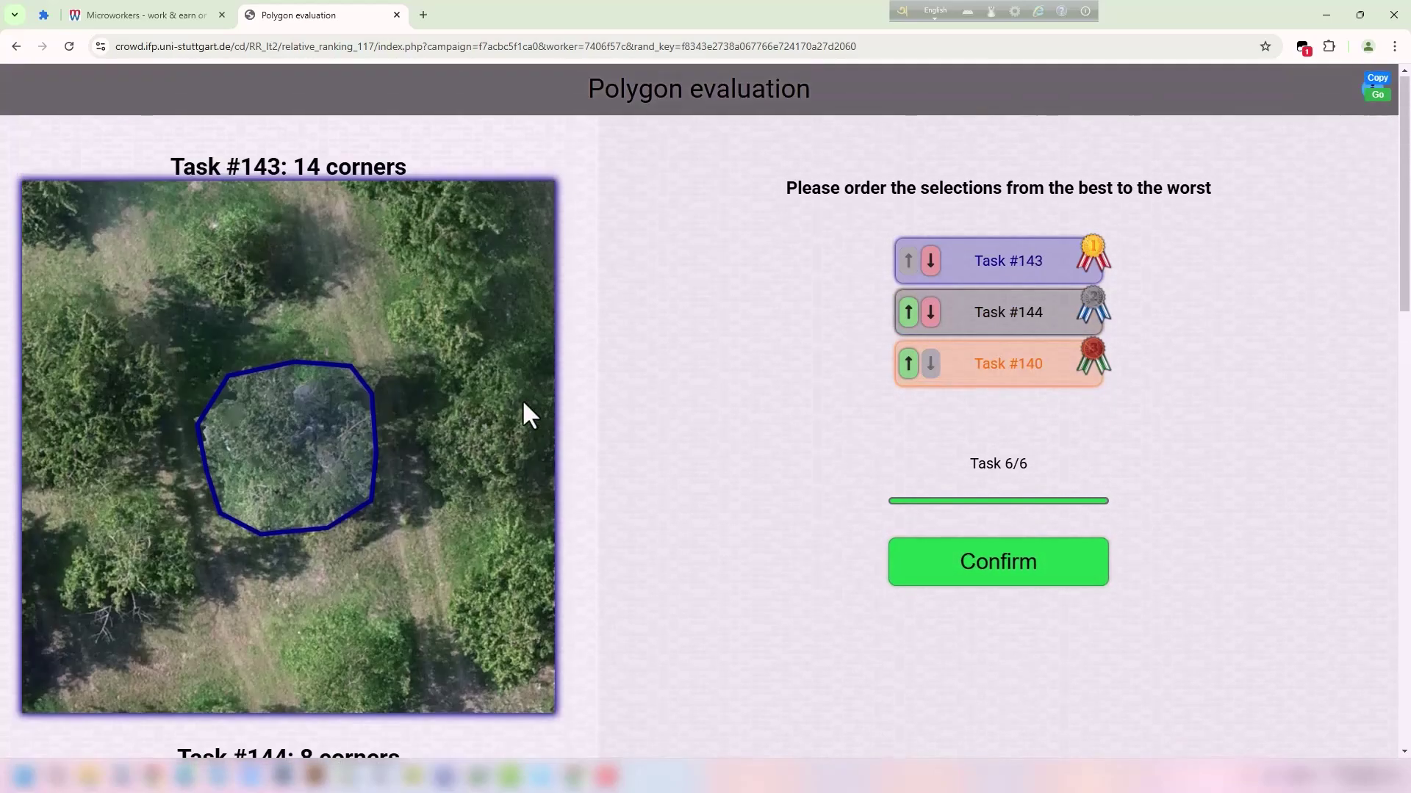
Raise Task #140 two places to the top, giving the order #140, #143, #144.
{"action": "scroll", "coordinate": [518, 404], "scroll_direction": "down", "scroll_amount": 17}
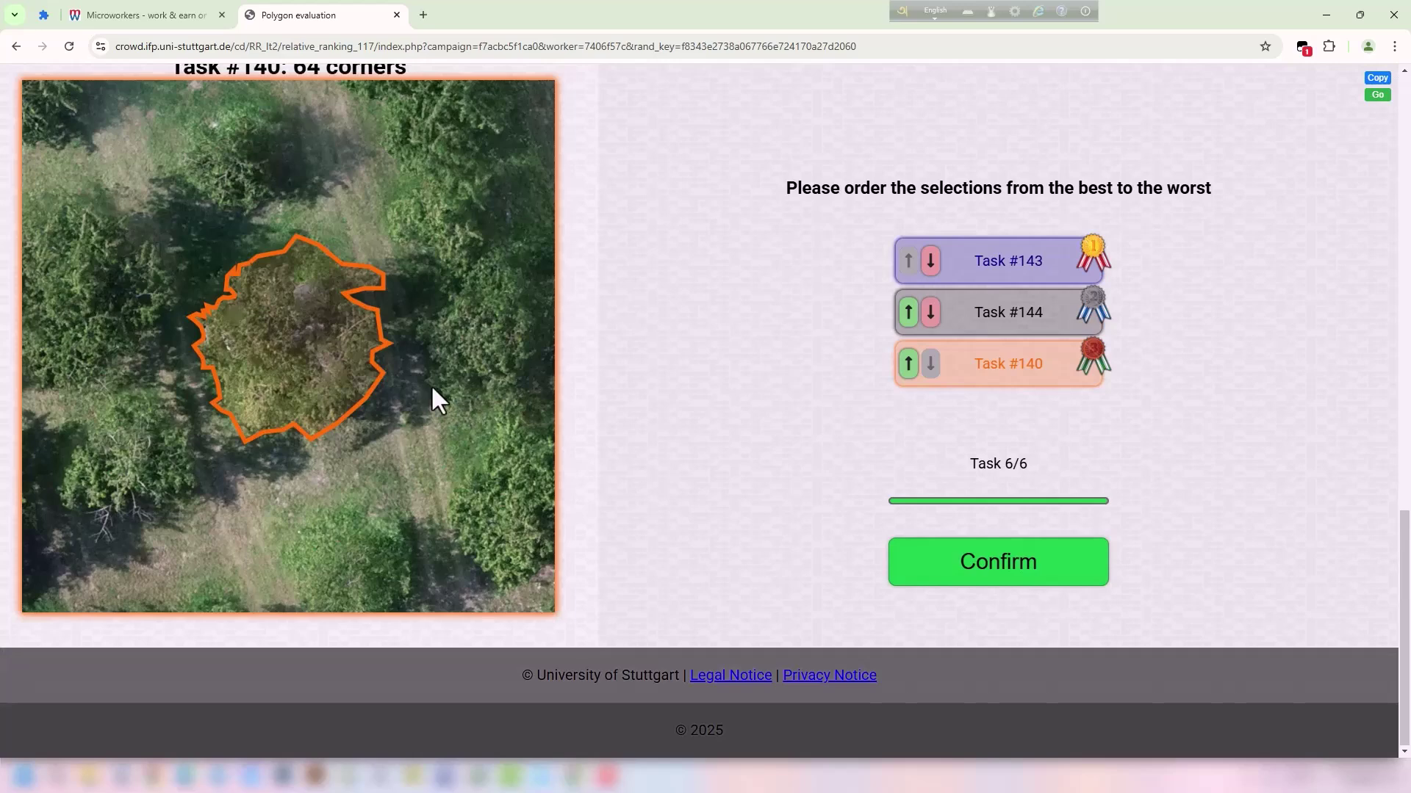
{"action": "scroll", "coordinate": [470, 345], "scroll_direction": "up", "scroll_amount": 3}
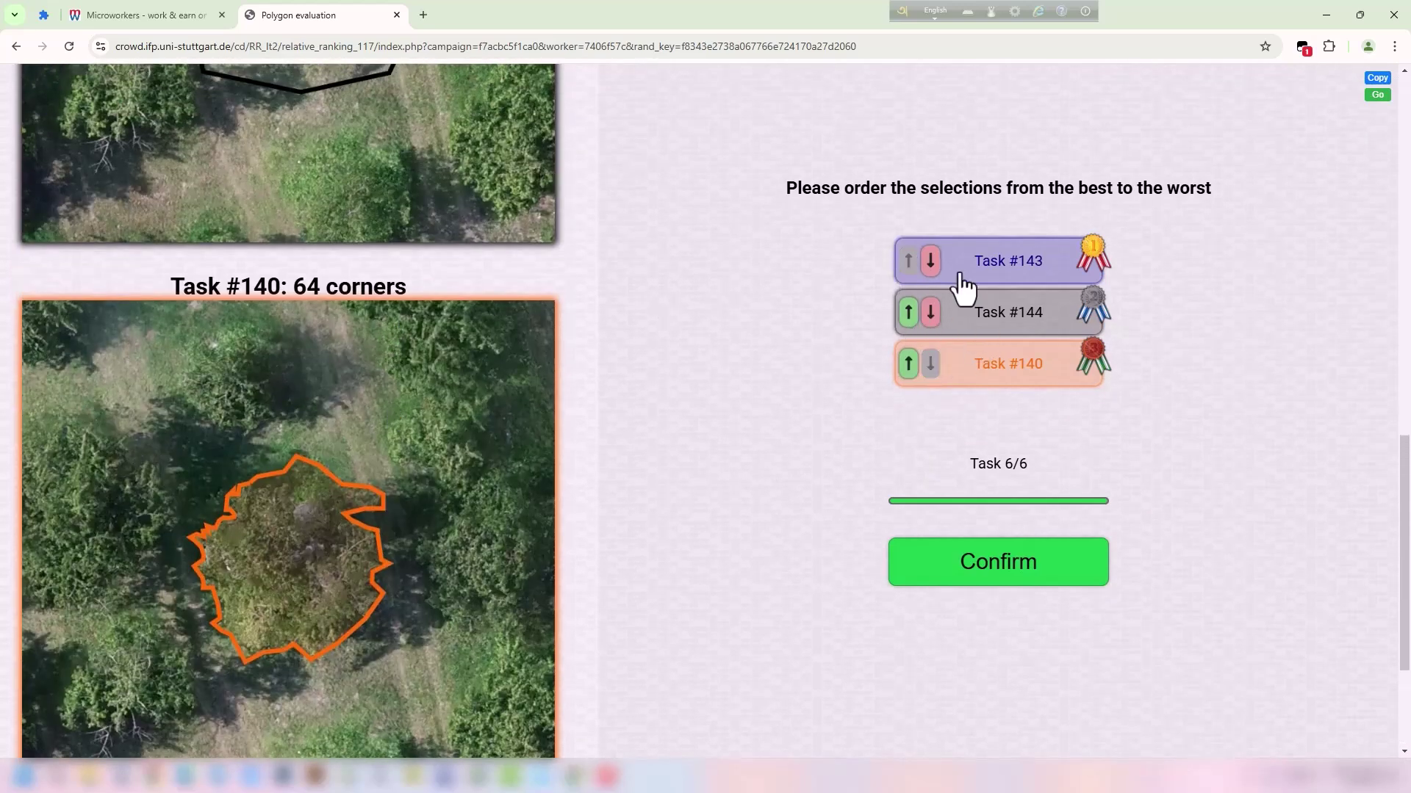
{"action": "left_click", "coordinate": [908, 364]}
{"action": "left_click", "coordinate": [908, 312]}
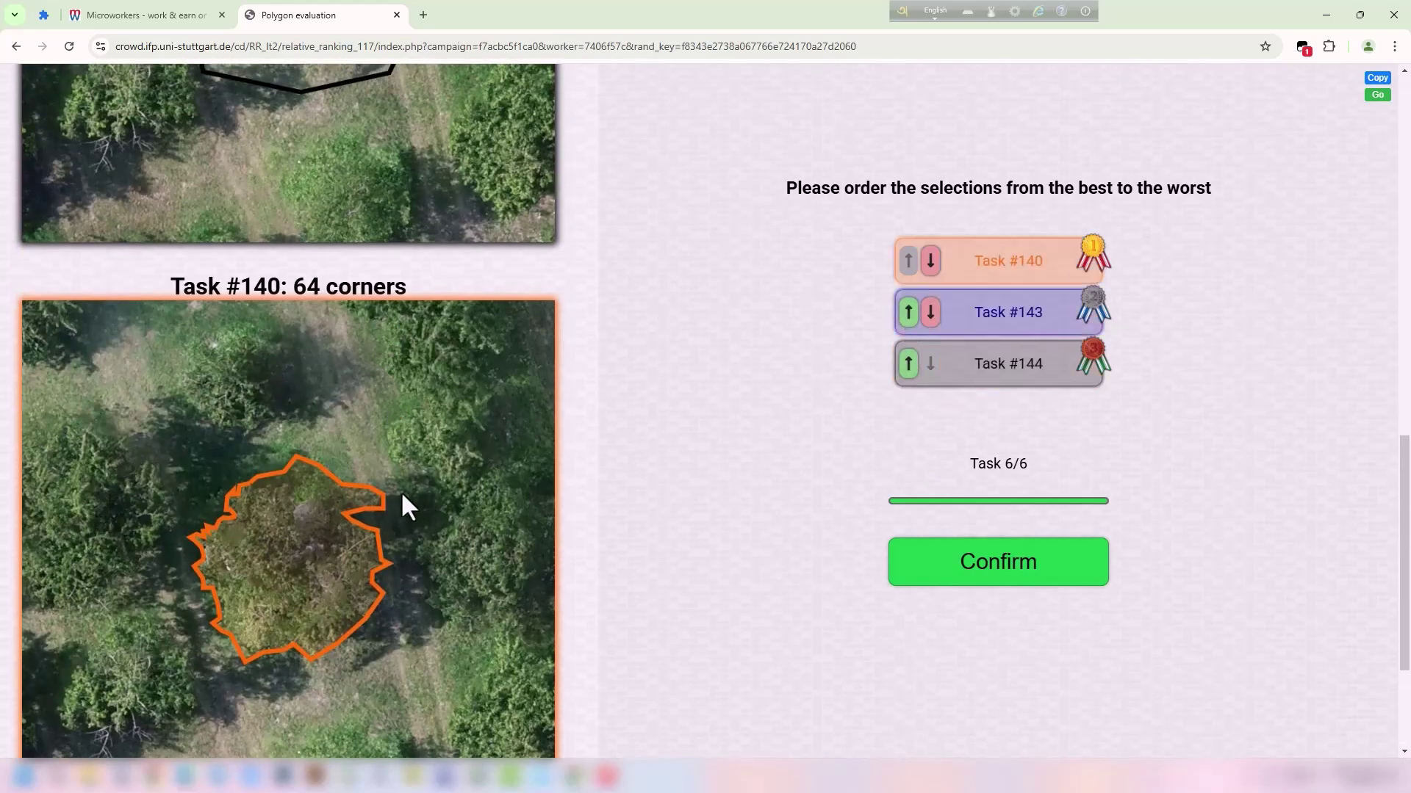
{"action": "scroll", "coordinate": [367, 514], "scroll_direction": "up", "scroll_amount": 7}
{"action": "scroll", "coordinate": [466, 511], "scroll_direction": "up", "scroll_amount": 7}
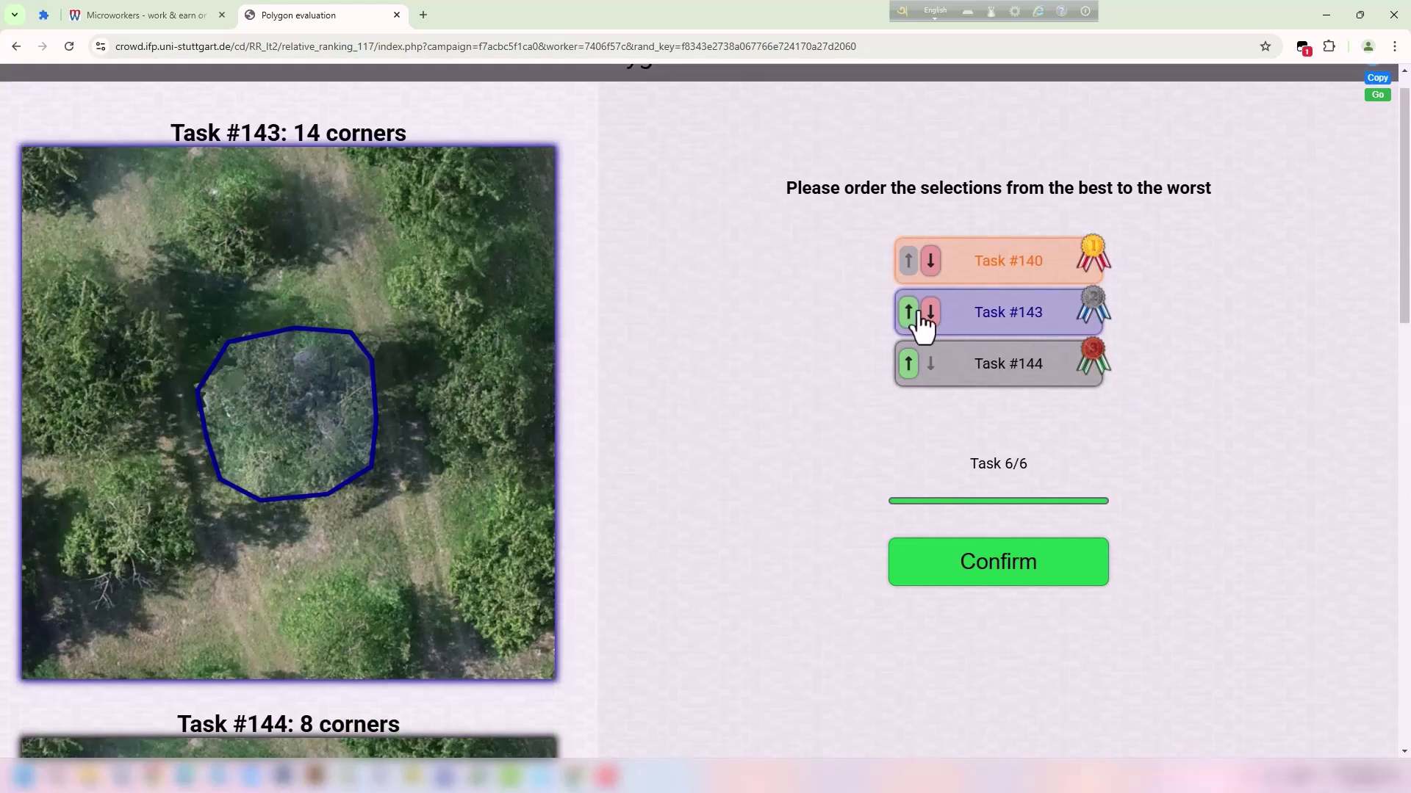
{"action": "scroll", "coordinate": [479, 439], "scroll_direction": "down", "scroll_amount": 14}
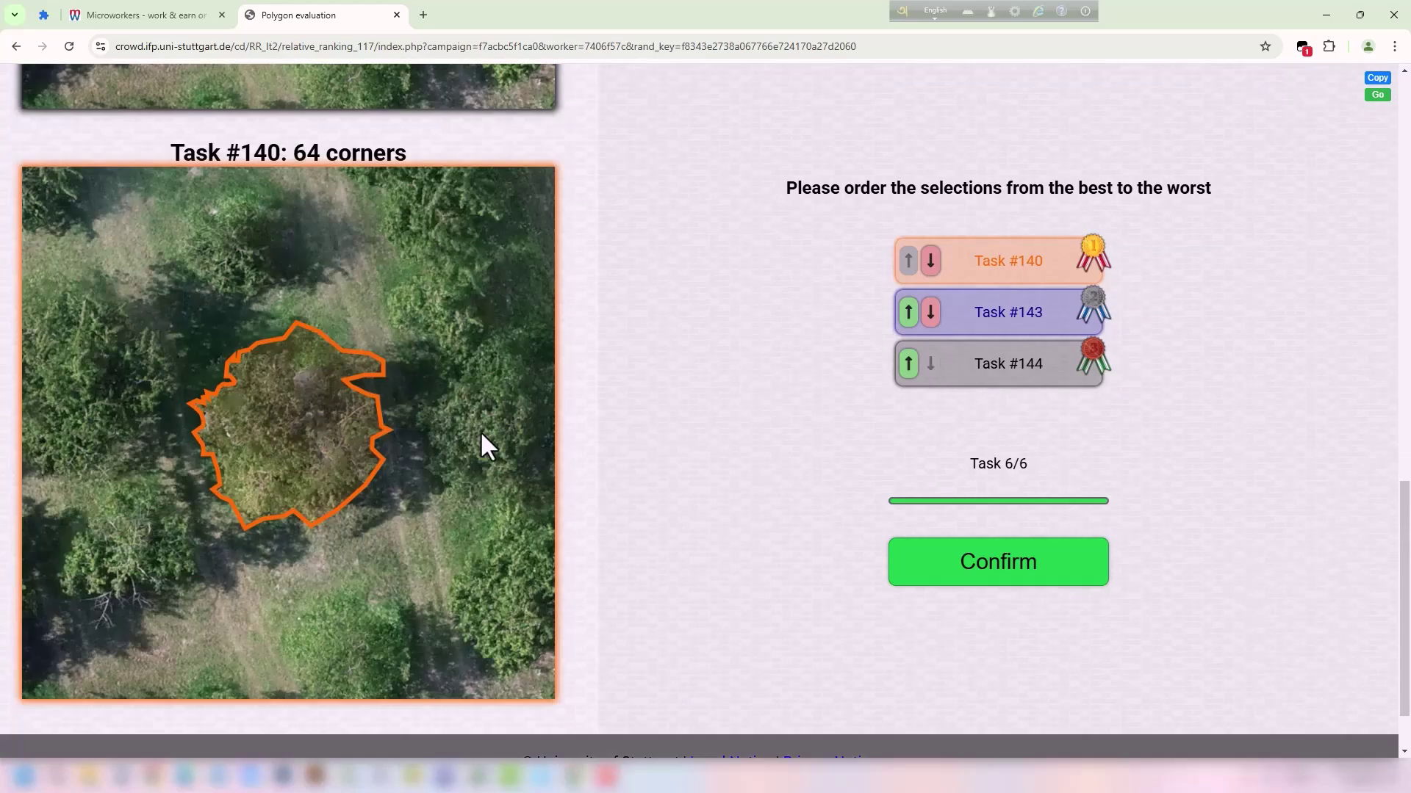
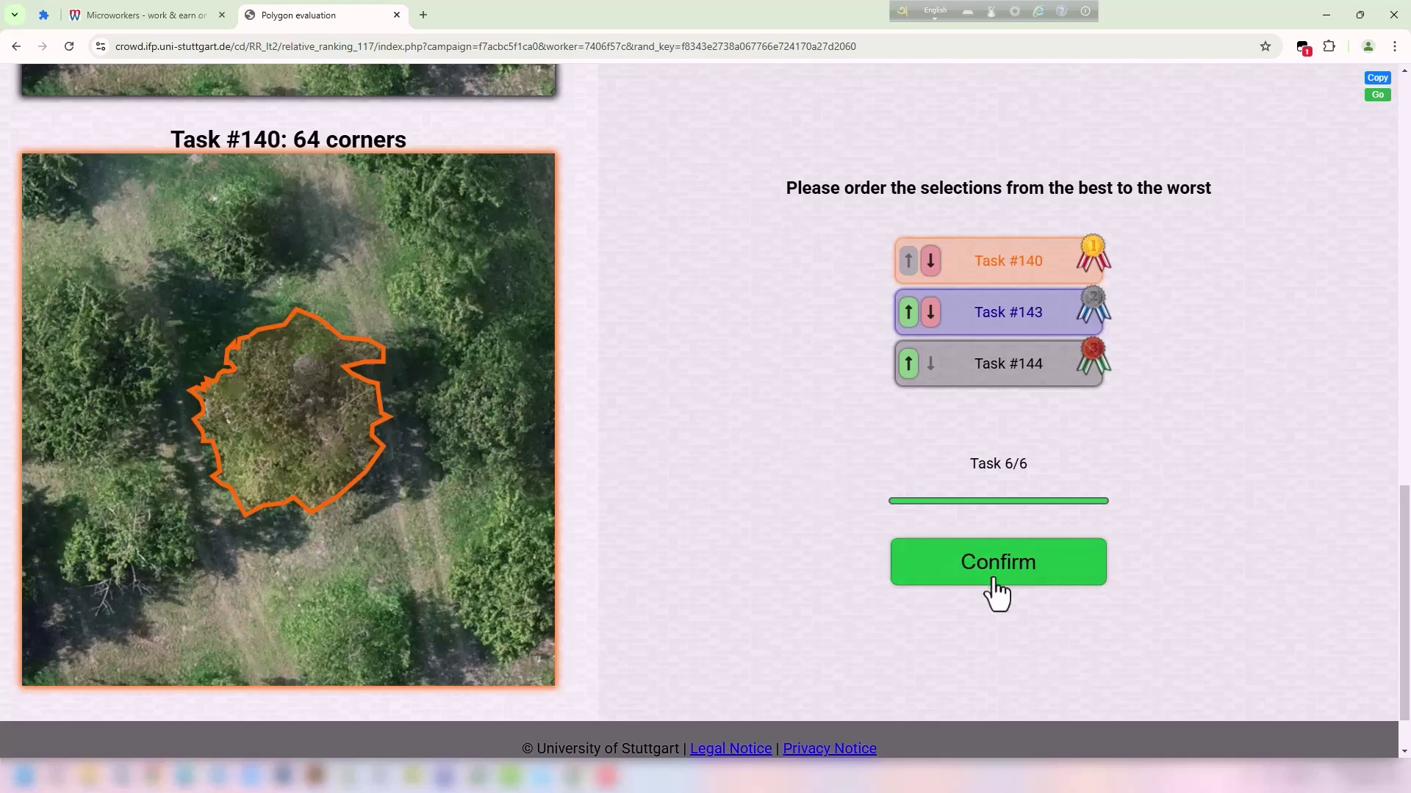
Submit the final task 6 ranking, with #140 best and #144 worst.
{"action": "left_click", "coordinate": [1048, 577]}
Copy the verification code and submit it as VCODE proof for the Sort Annotations by Quality job.
{"action": "left_click", "coordinate": [727, 443]}
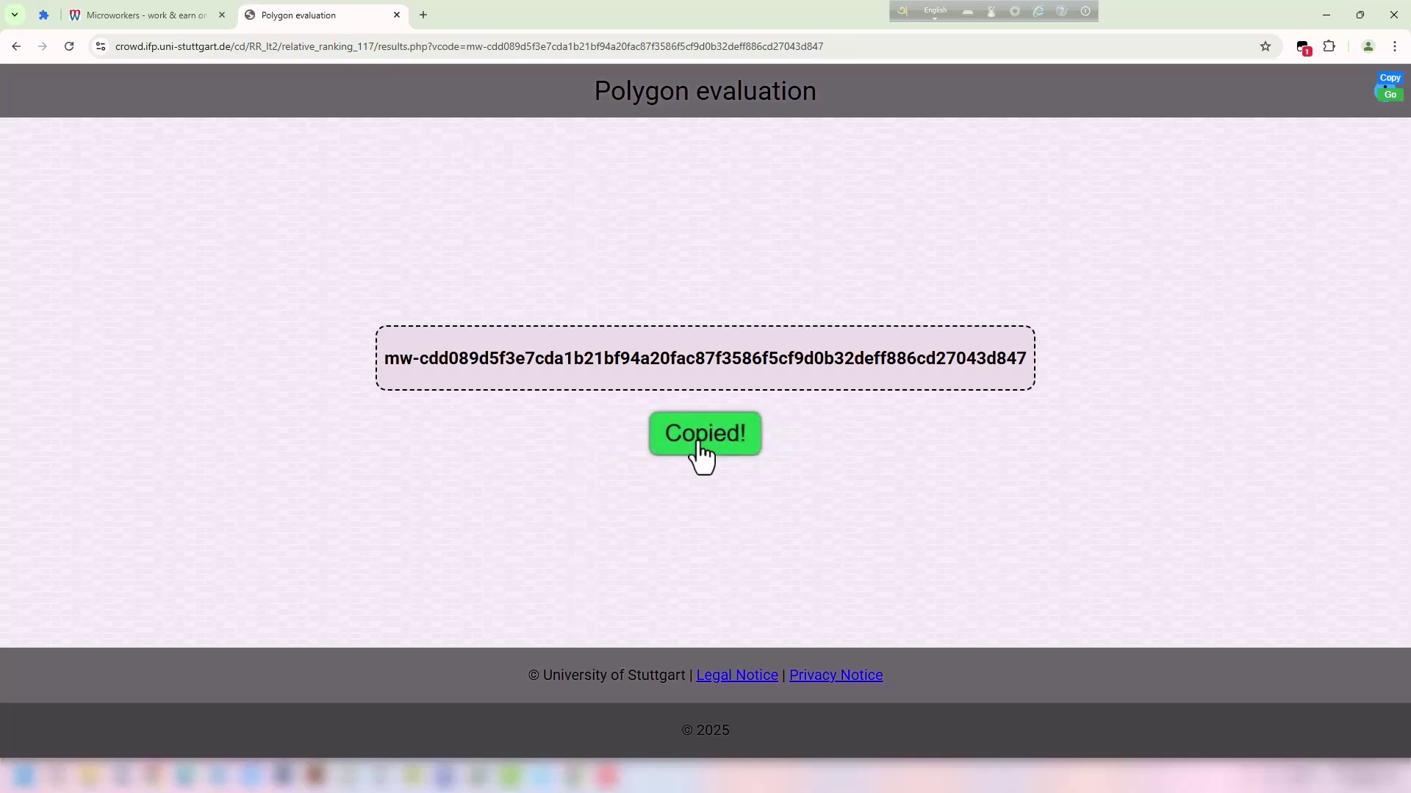
{"action": "left_click", "coordinate": [184, 13]}
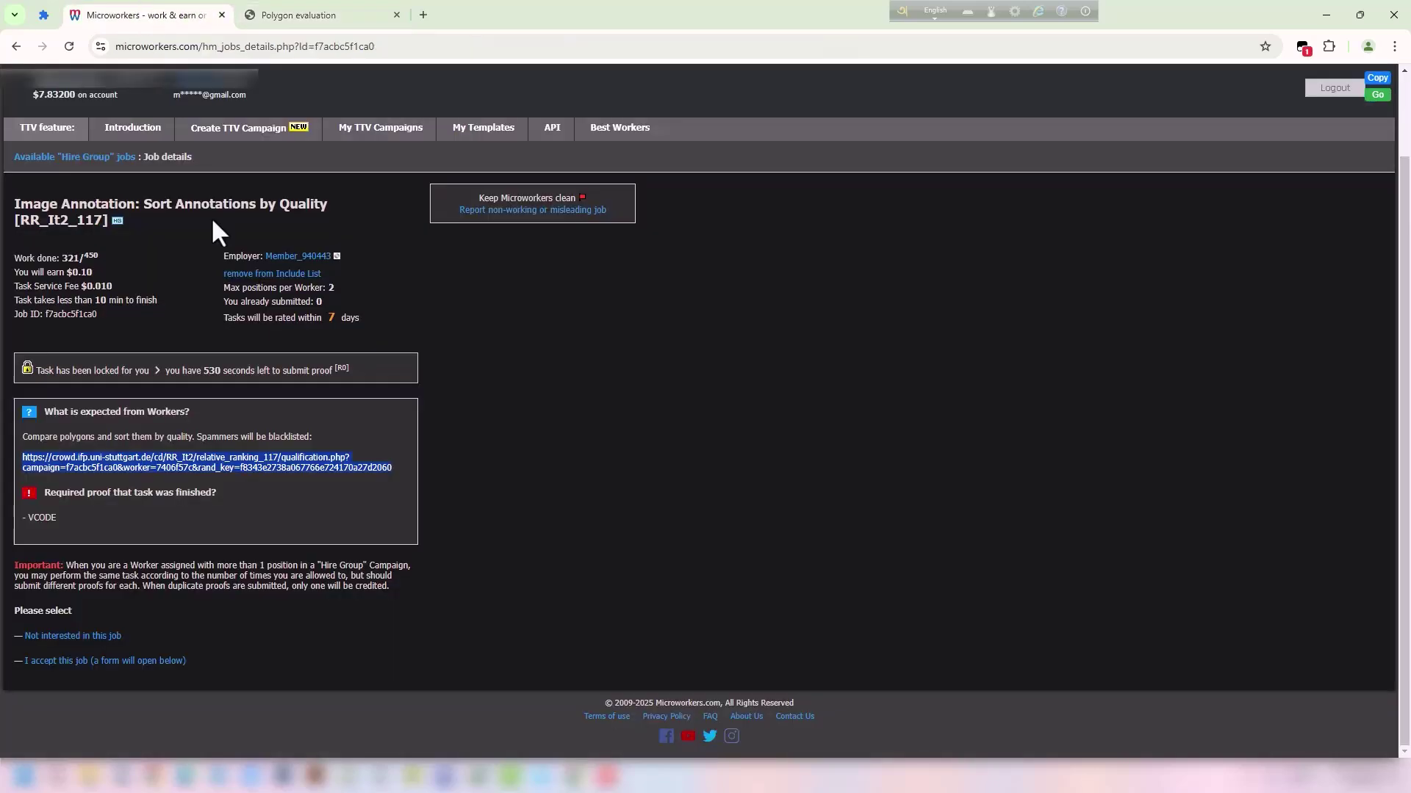
{"action": "left_click", "coordinate": [105, 661]}
{"action": "scroll", "coordinate": [139, 646], "scroll_direction": "down", "scroll_amount": 3}
{"action": "left_click", "coordinate": [221, 536]}
{"action": "key", "text": "ctrl+v"}
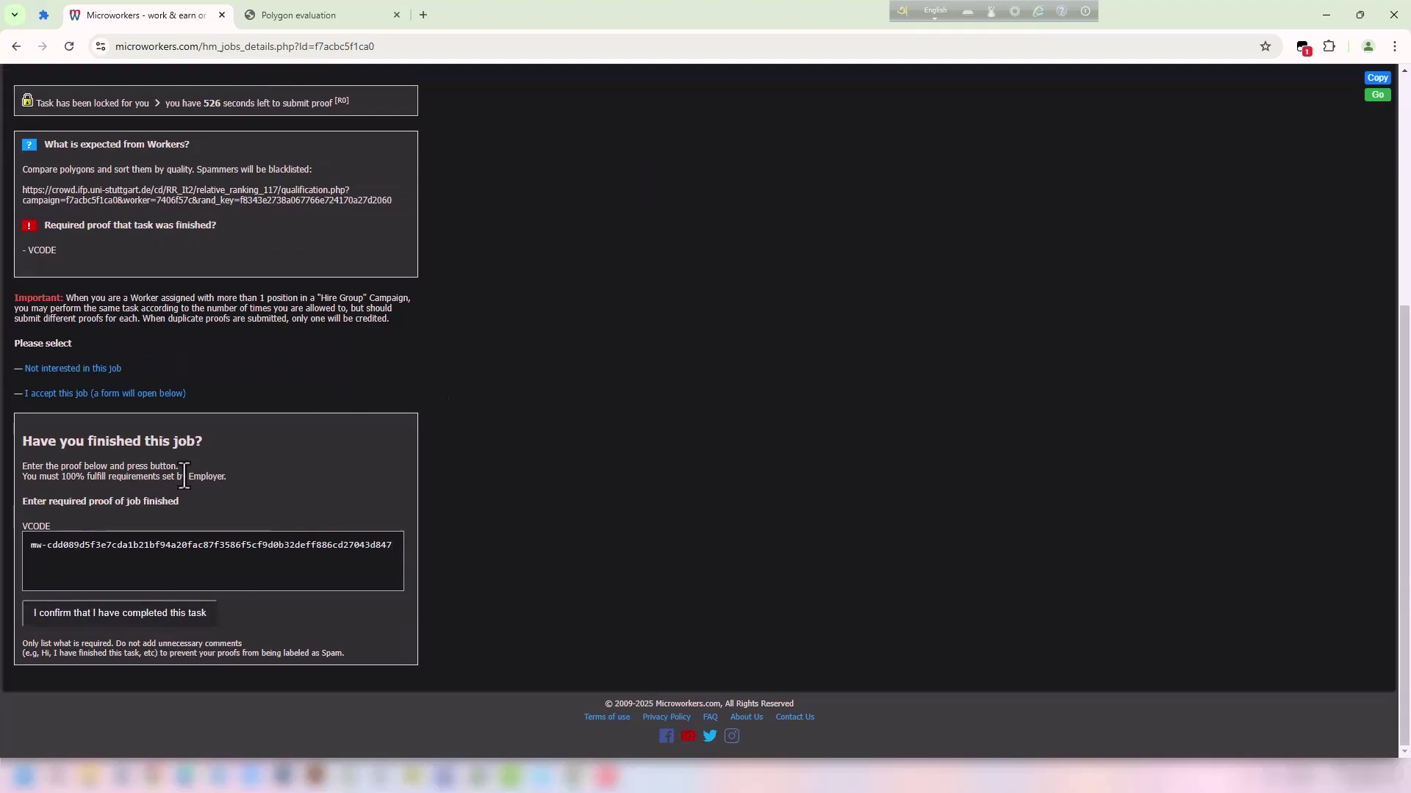
{"action": "left_click", "coordinate": [161, 615]}
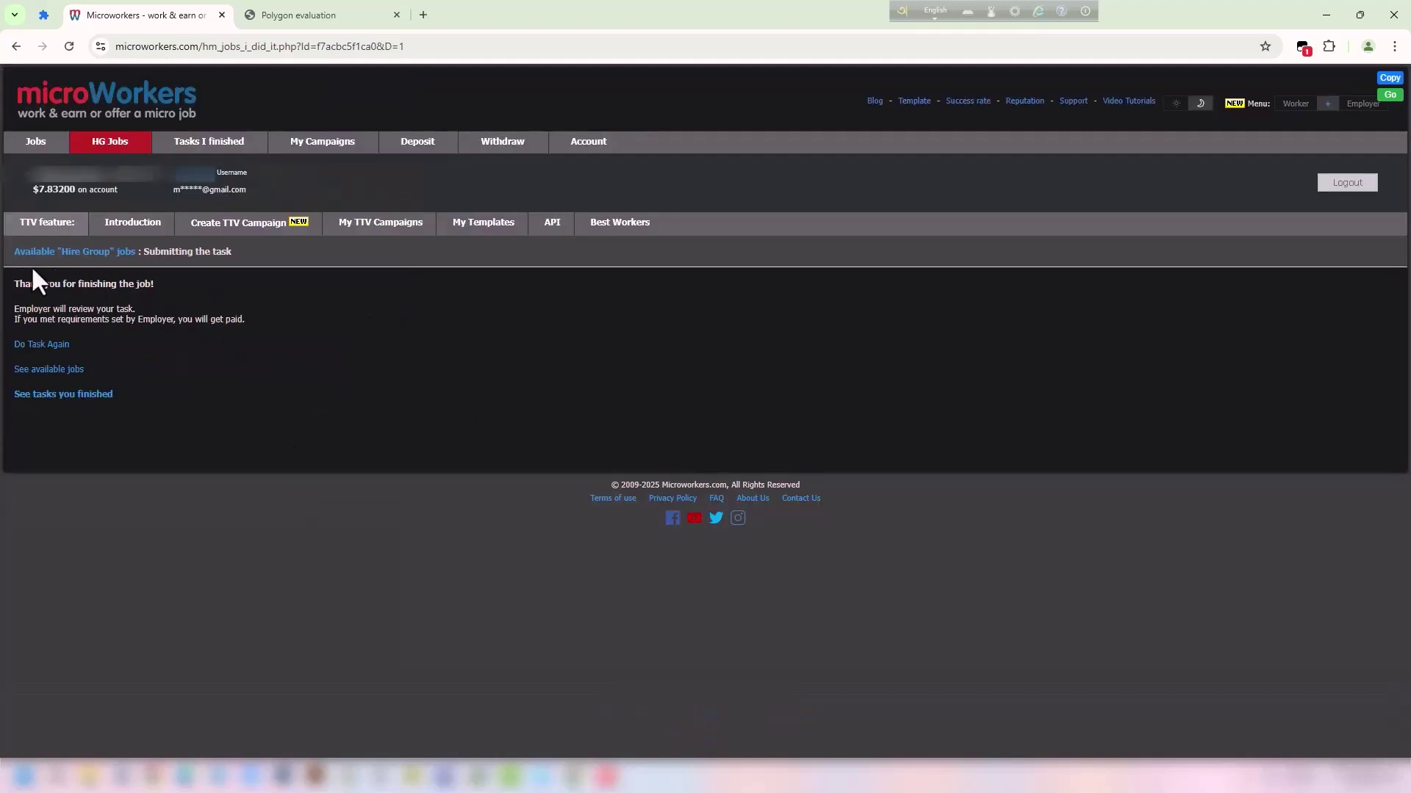
{"action": "left_click", "coordinate": [40, 344]}
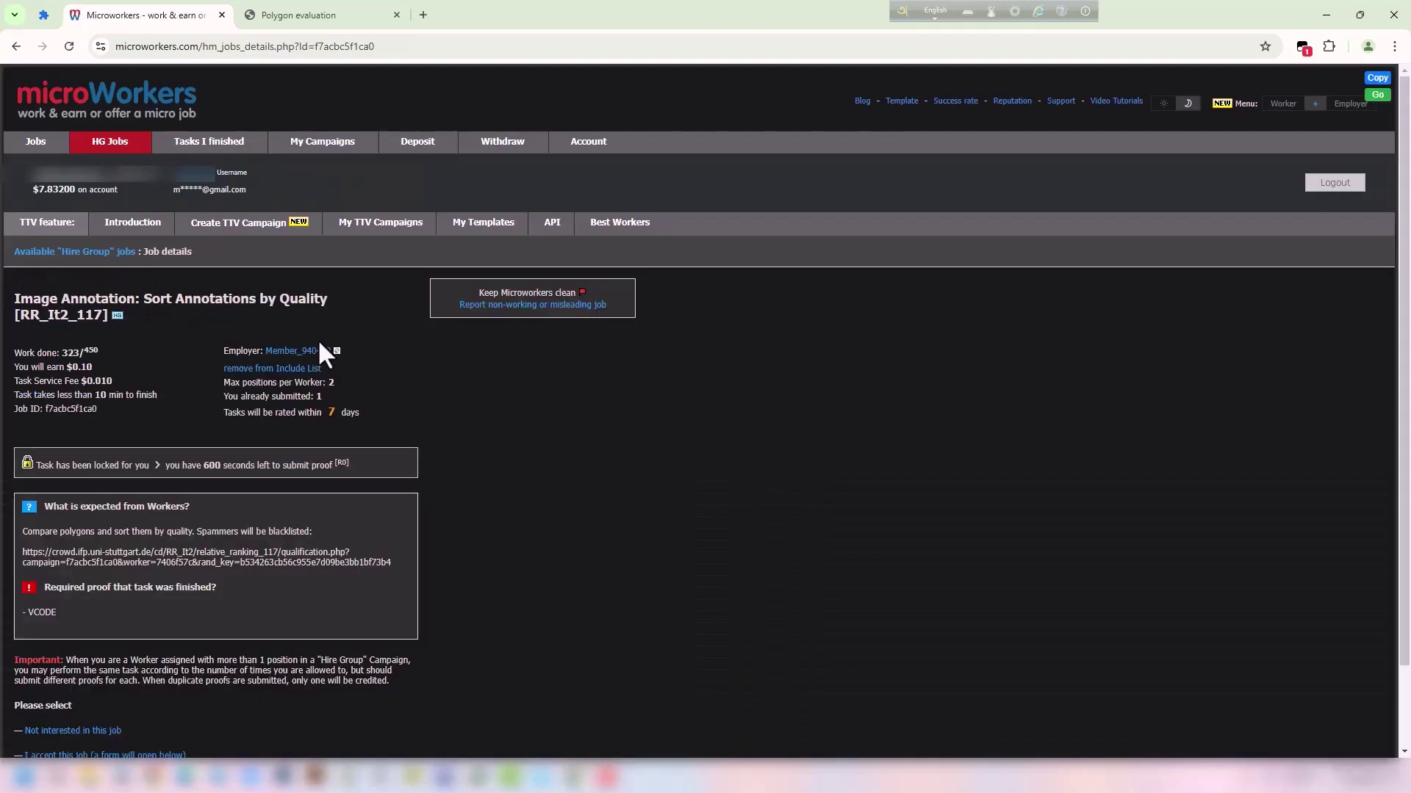
Start a fresh run from the job's task link and close the old evaluation tab.
{"action": "scroll", "coordinate": [329, 467], "scroll_direction": "down", "scroll_amount": 1}
{"action": "left_click_drag", "start_coordinate": [394, 467], "coordinate": [540, 16]}
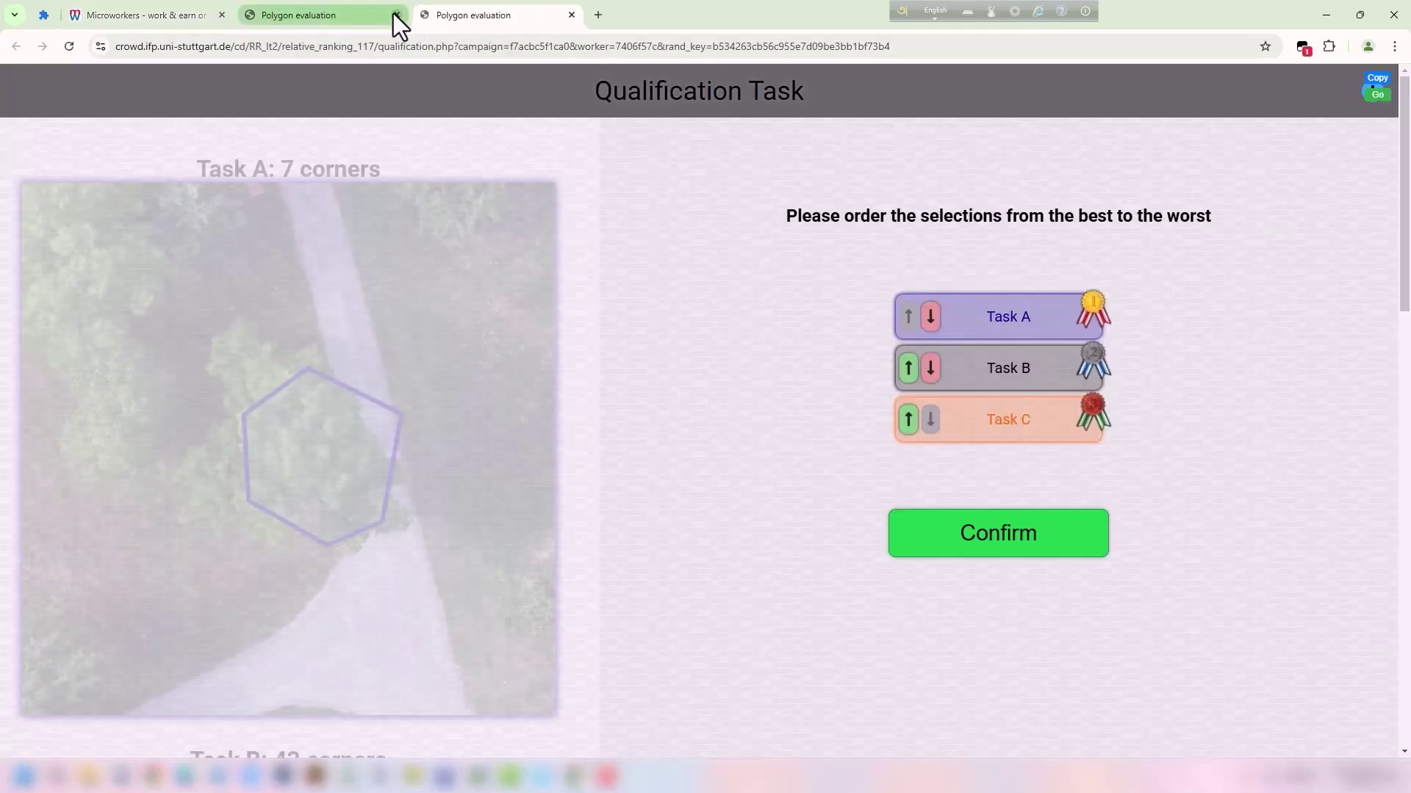
{"action": "left_click", "coordinate": [396, 15]}
Rank the qualification as Task B, Task C, Task A and submit it.
{"action": "left_click", "coordinate": [908, 368]}
{"action": "left_click", "coordinate": [908, 419]}
{"action": "scroll", "coordinate": [303, 391], "scroll_direction": "down", "scroll_amount": 10}
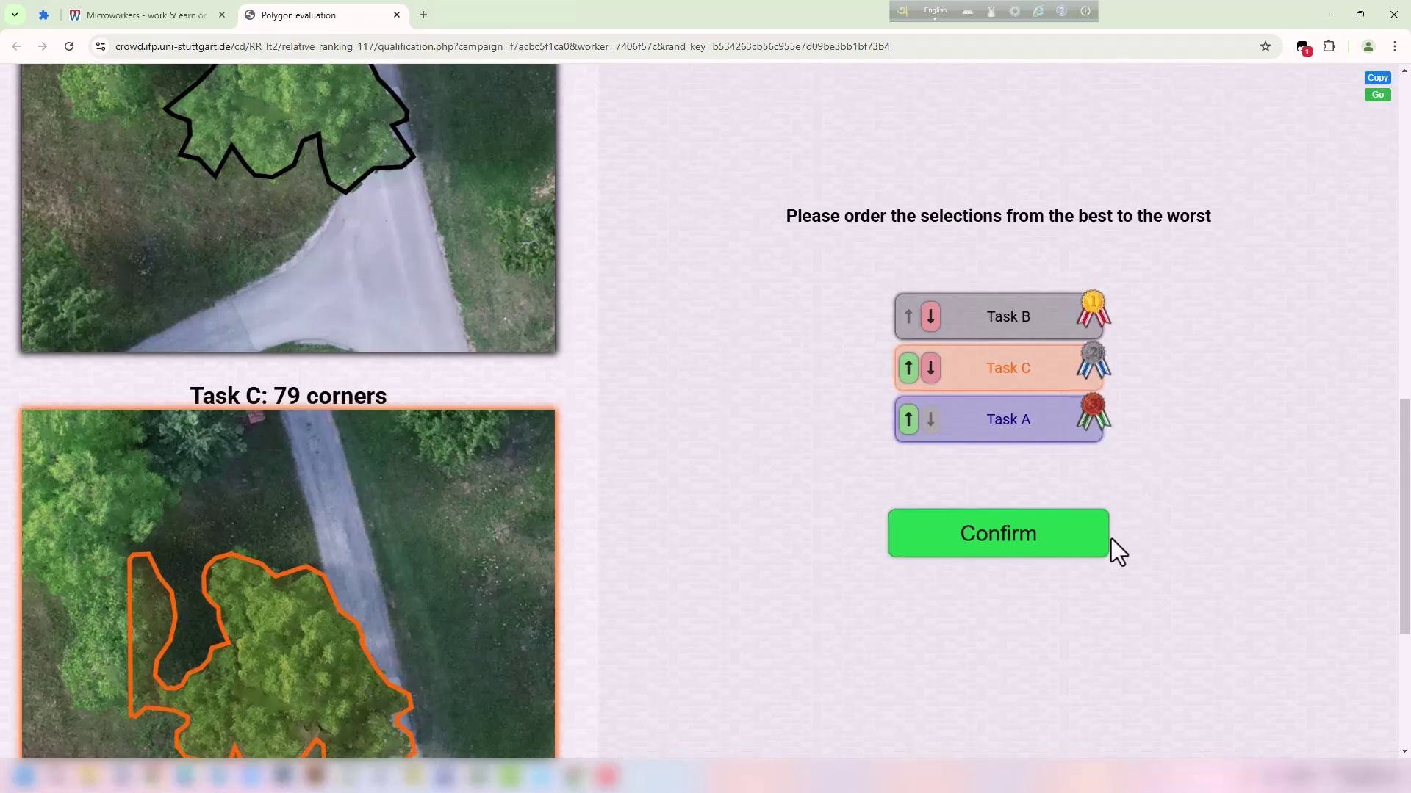
{"action": "left_click", "coordinate": [948, 531]}
{"action": "scroll", "coordinate": [799, 360], "scroll_direction": "up", "scroll_amount": 10}
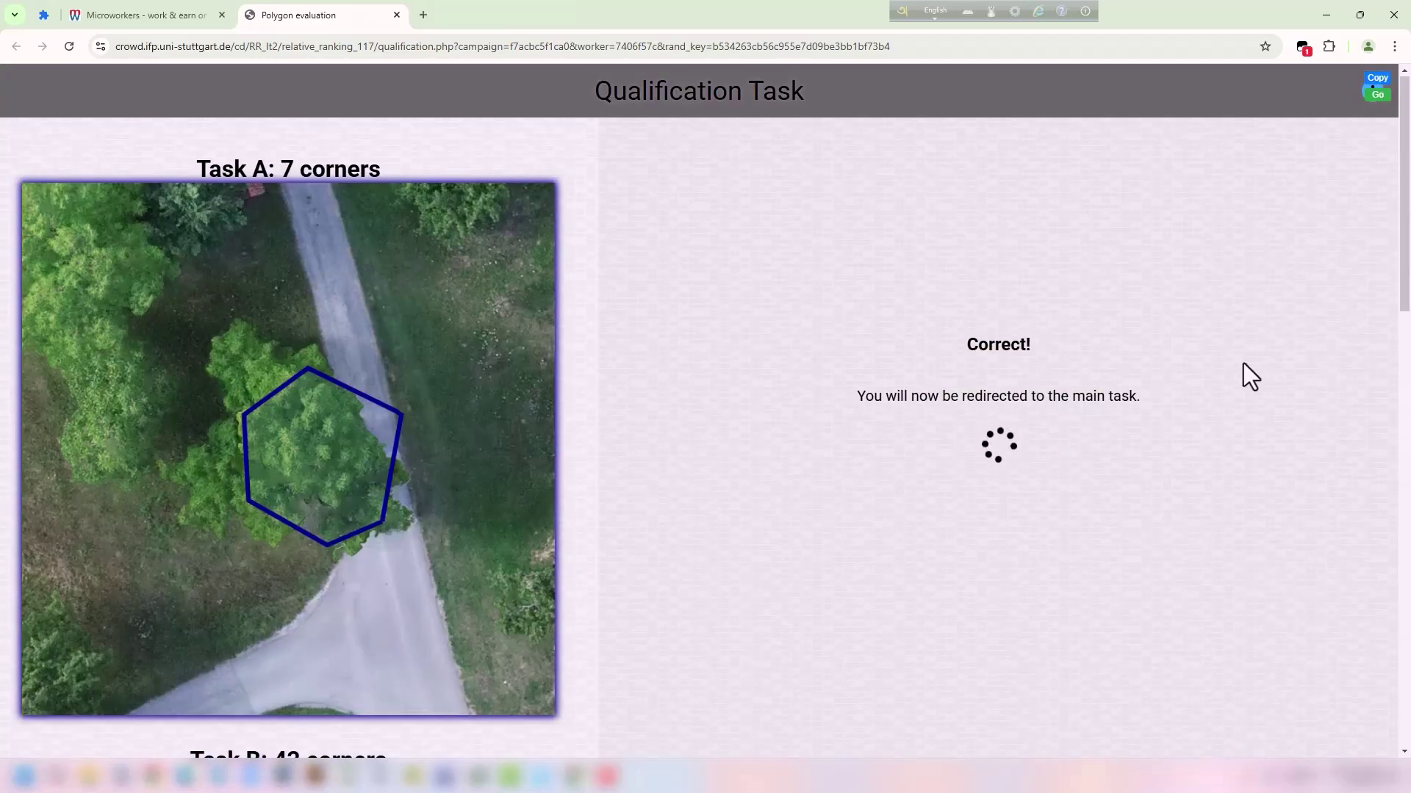
Rank task 1 as #47, #6, #14 and submit it.
{"action": "scroll", "coordinate": [671, 327], "scroll_direction": "down", "scroll_amount": 14}
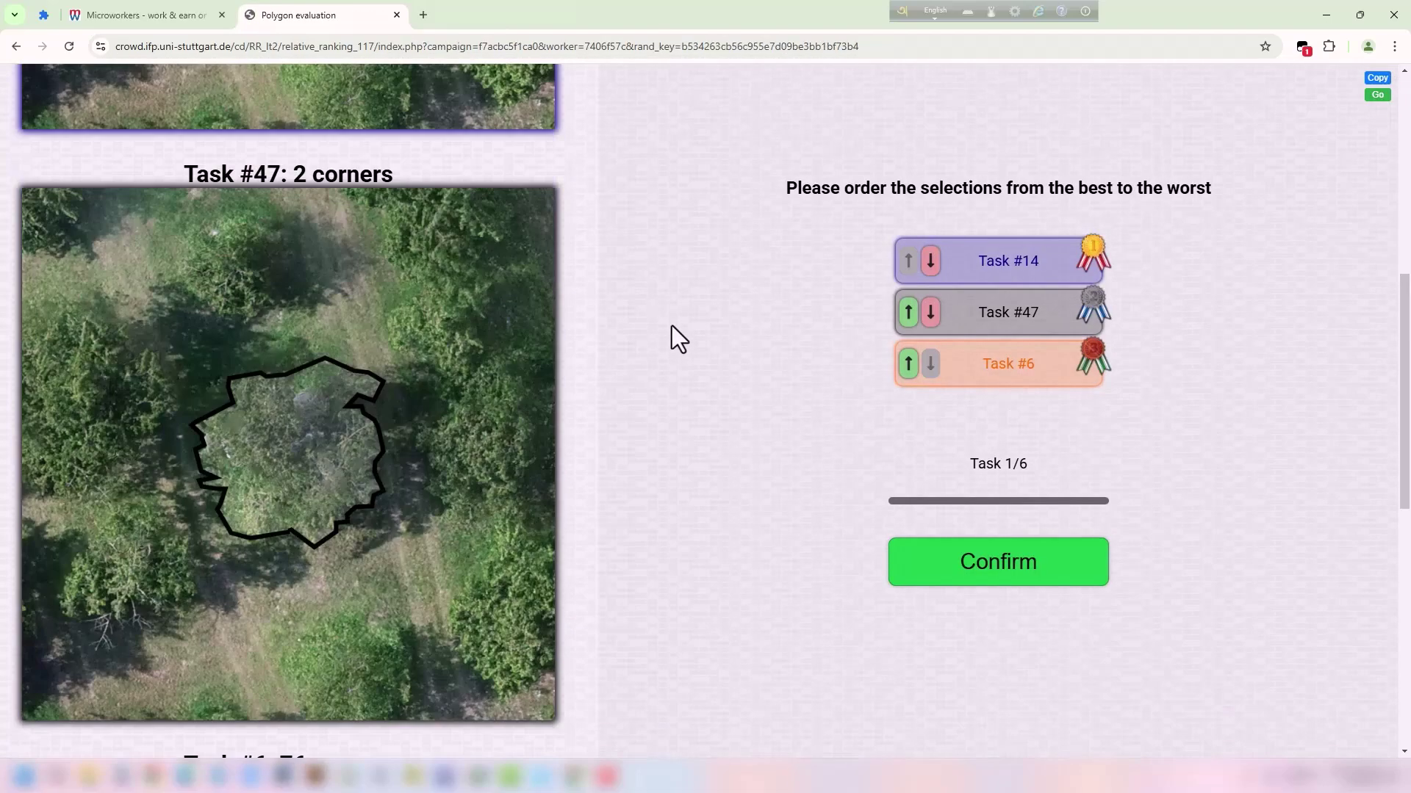
{"action": "scroll", "coordinate": [672, 327], "scroll_direction": "up", "scroll_amount": 7}
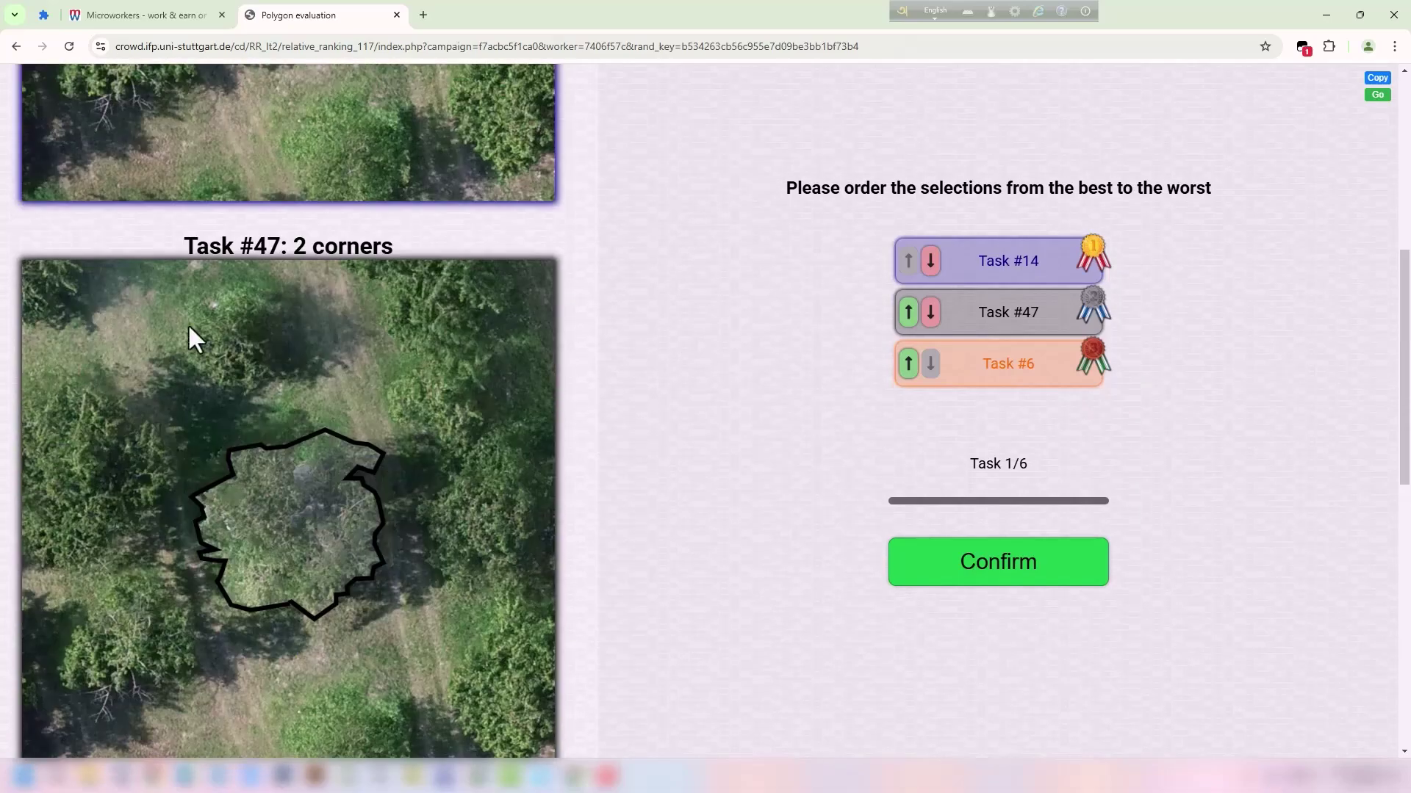
{"action": "scroll", "coordinate": [328, 301], "scroll_direction": "up", "scroll_amount": 7}
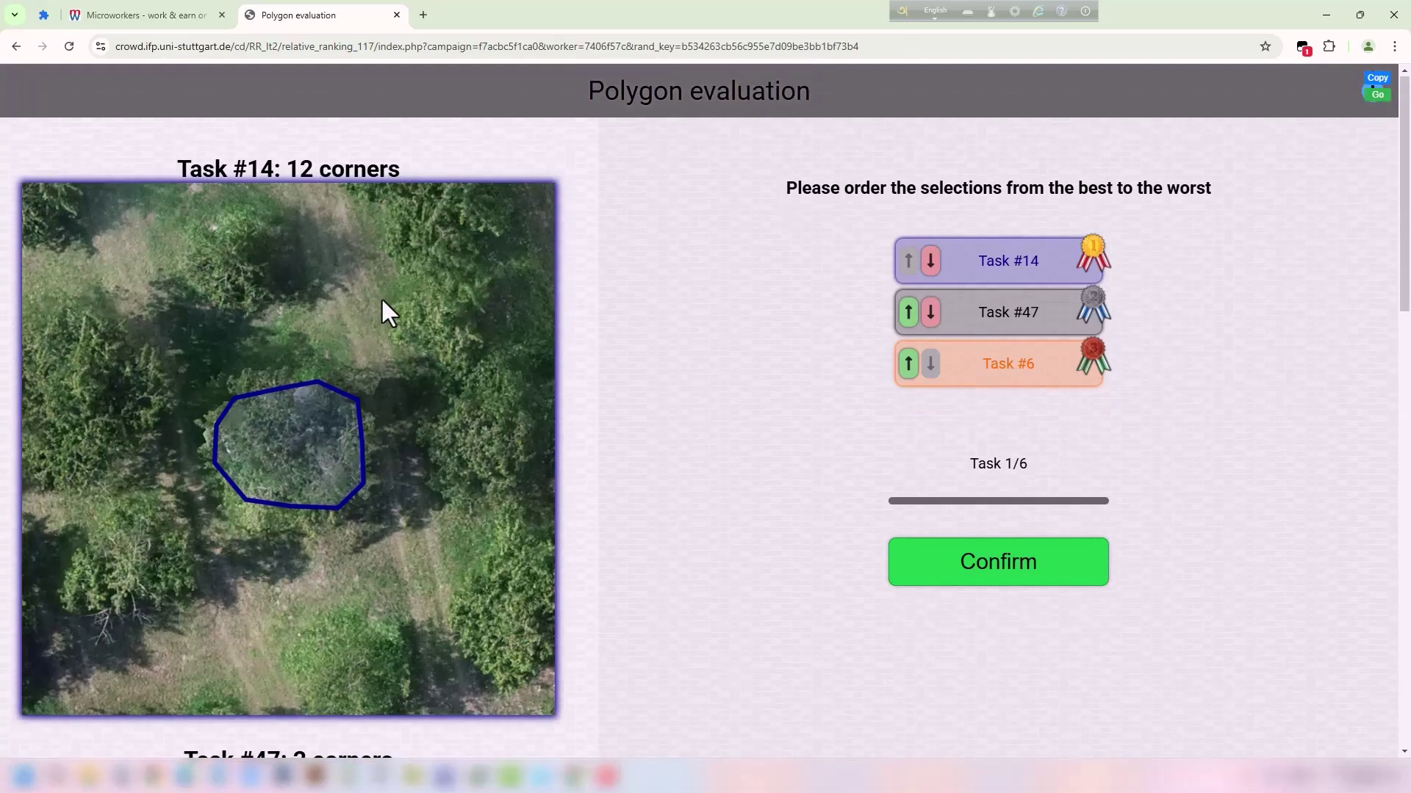
{"action": "scroll", "coordinate": [385, 308], "scroll_direction": "down", "scroll_amount": 14}
{"action": "scroll", "coordinate": [294, 180], "scroll_direction": "up", "scroll_amount": 2}
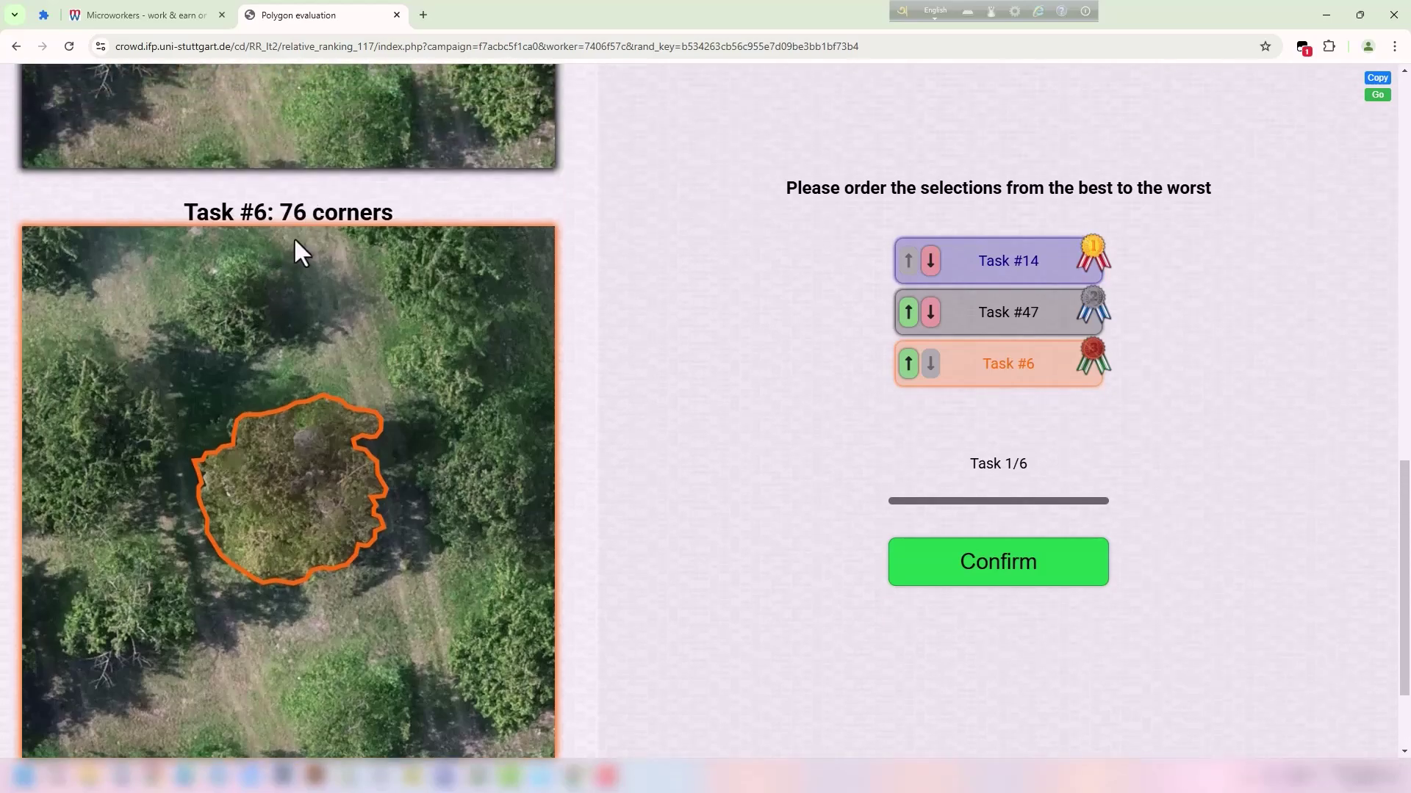
{"action": "left_click", "coordinate": [909, 312]}
{"action": "left_click", "coordinate": [908, 364]}
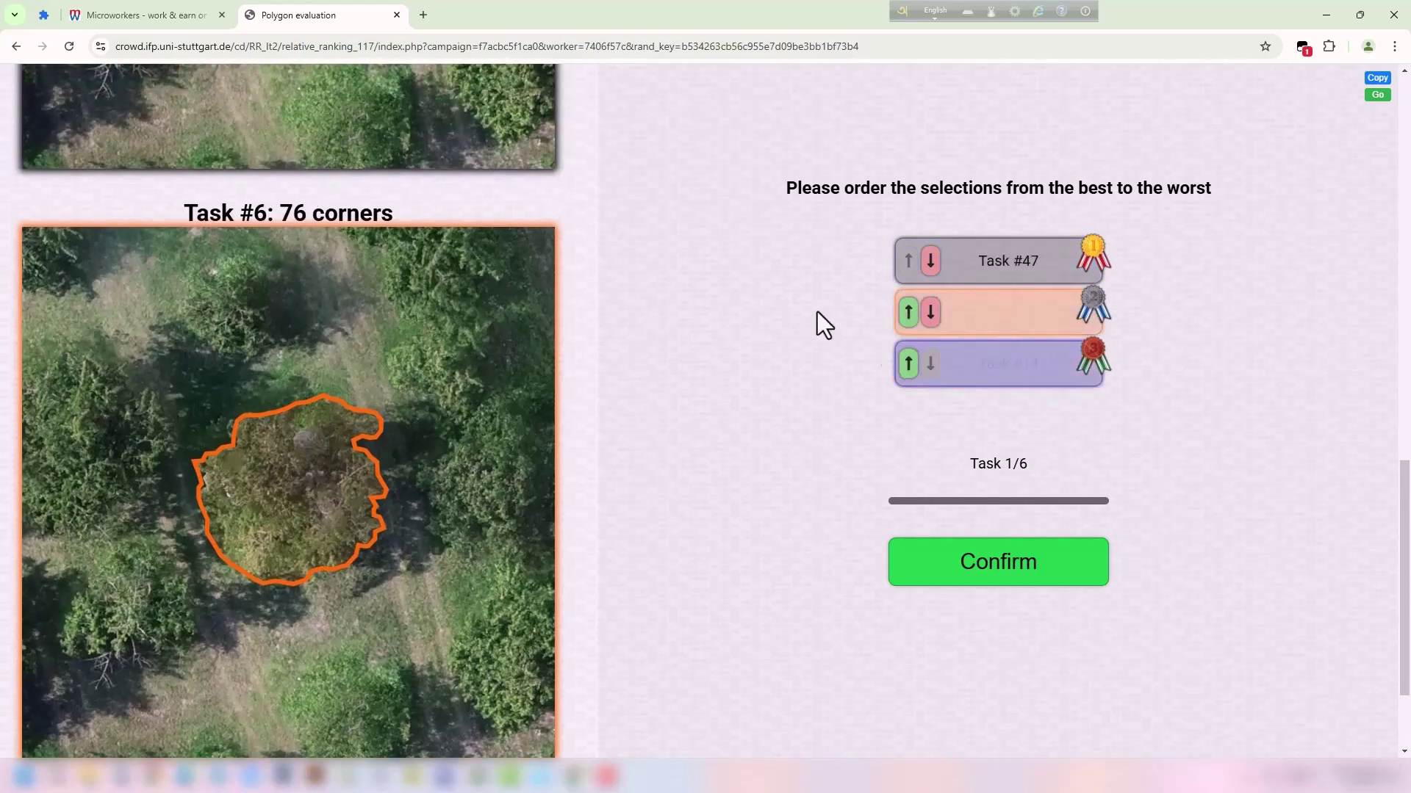
{"action": "left_click", "coordinate": [1037, 582]}
Rank task 2 as #4, #25, #21 and submit it.
{"action": "scroll", "coordinate": [517, 288], "scroll_direction": "down", "scroll_amount": 8}
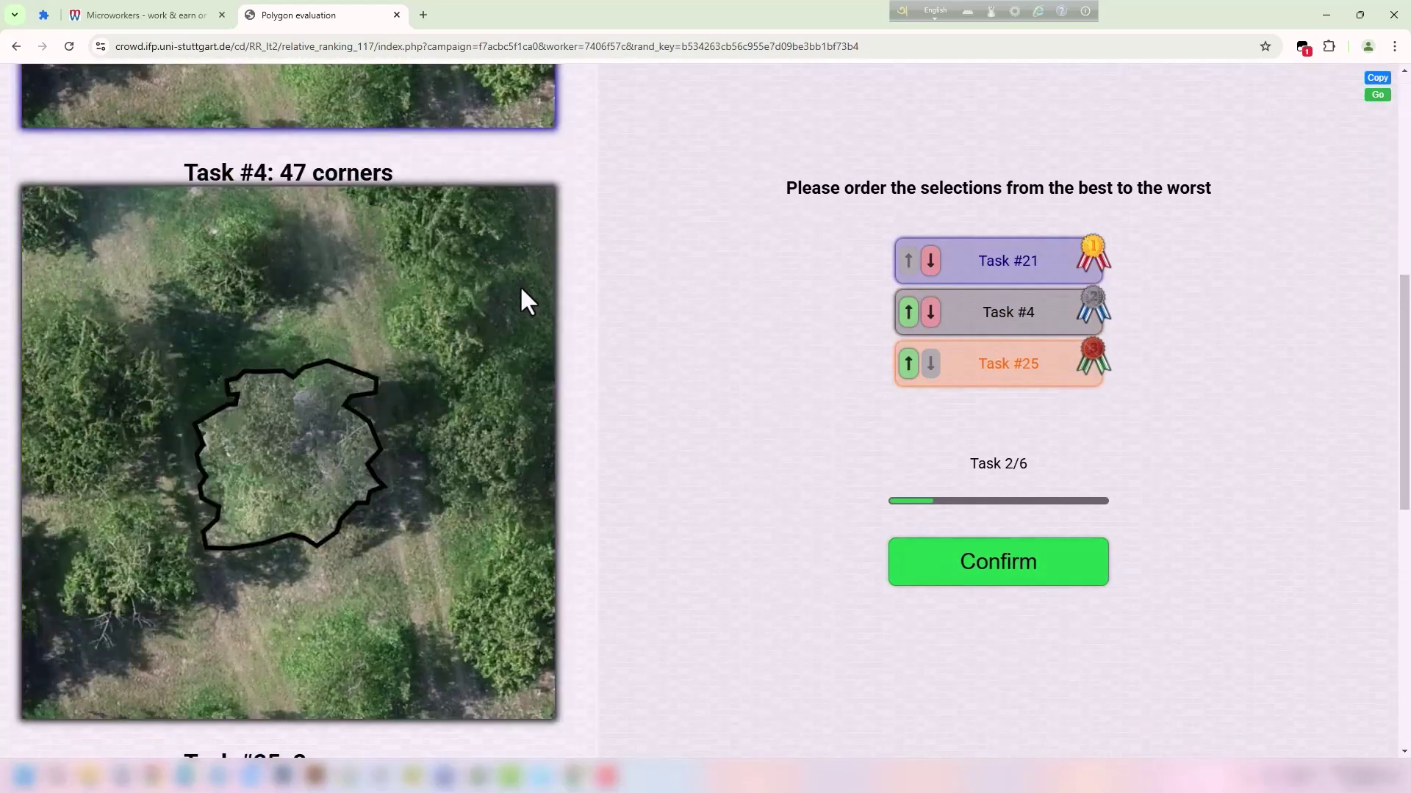
{"action": "scroll", "coordinate": [507, 271], "scroll_direction": "up", "scroll_amount": 7}
{"action": "scroll", "coordinate": [504, 373], "scroll_direction": "down", "scroll_amount": 15}
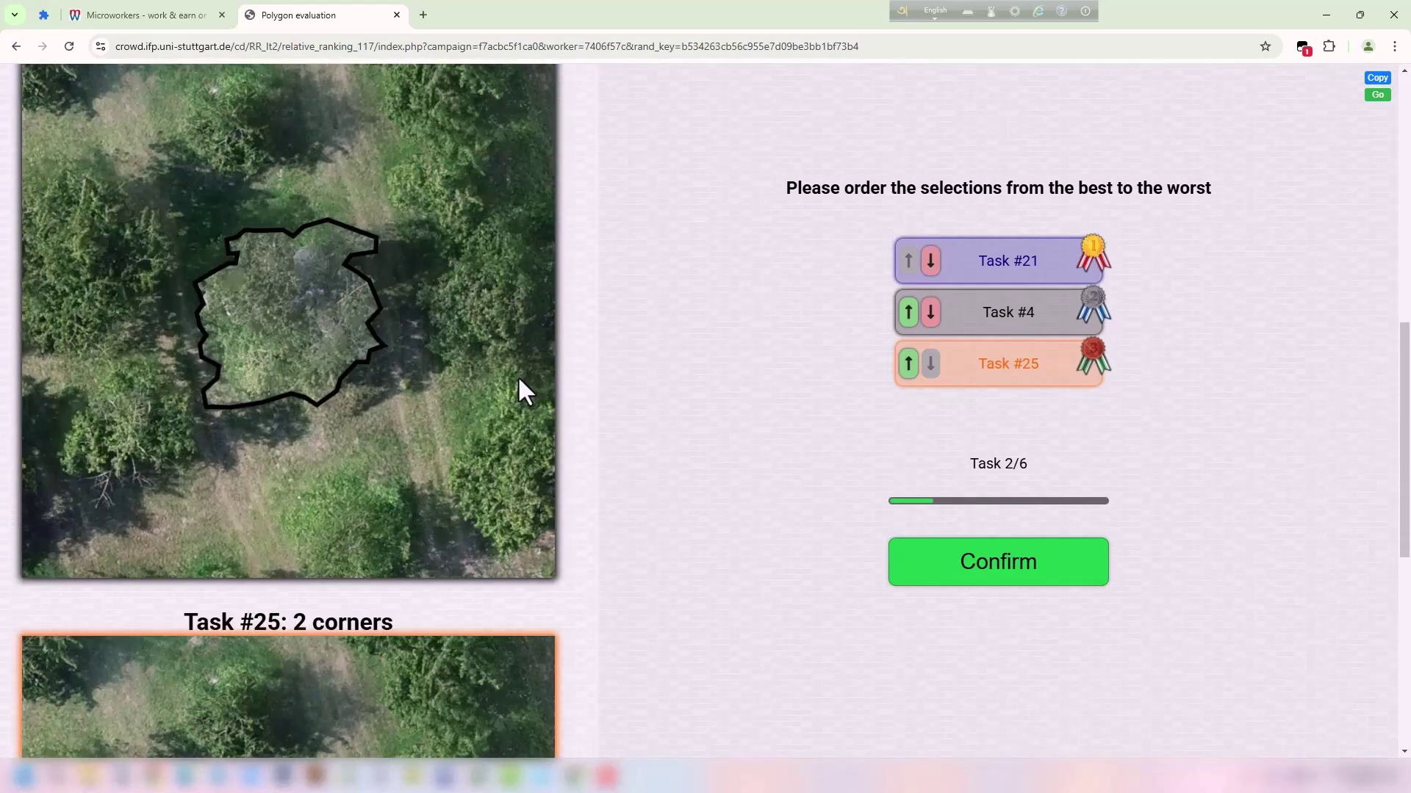
{"action": "scroll", "coordinate": [519, 387], "scroll_direction": "up", "scroll_amount": 7}
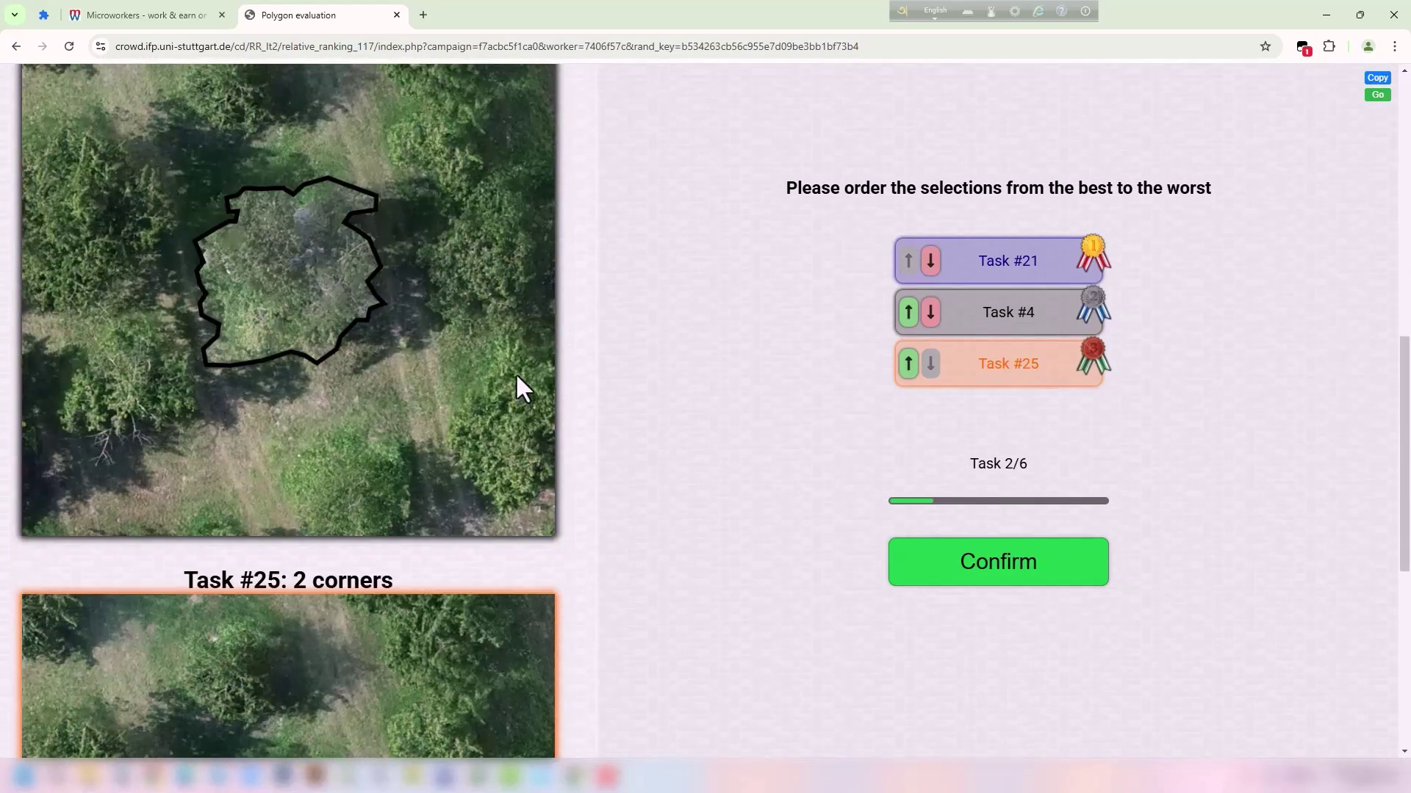
{"action": "scroll", "coordinate": [519, 387], "scroll_direction": "up", "scroll_amount": 3}
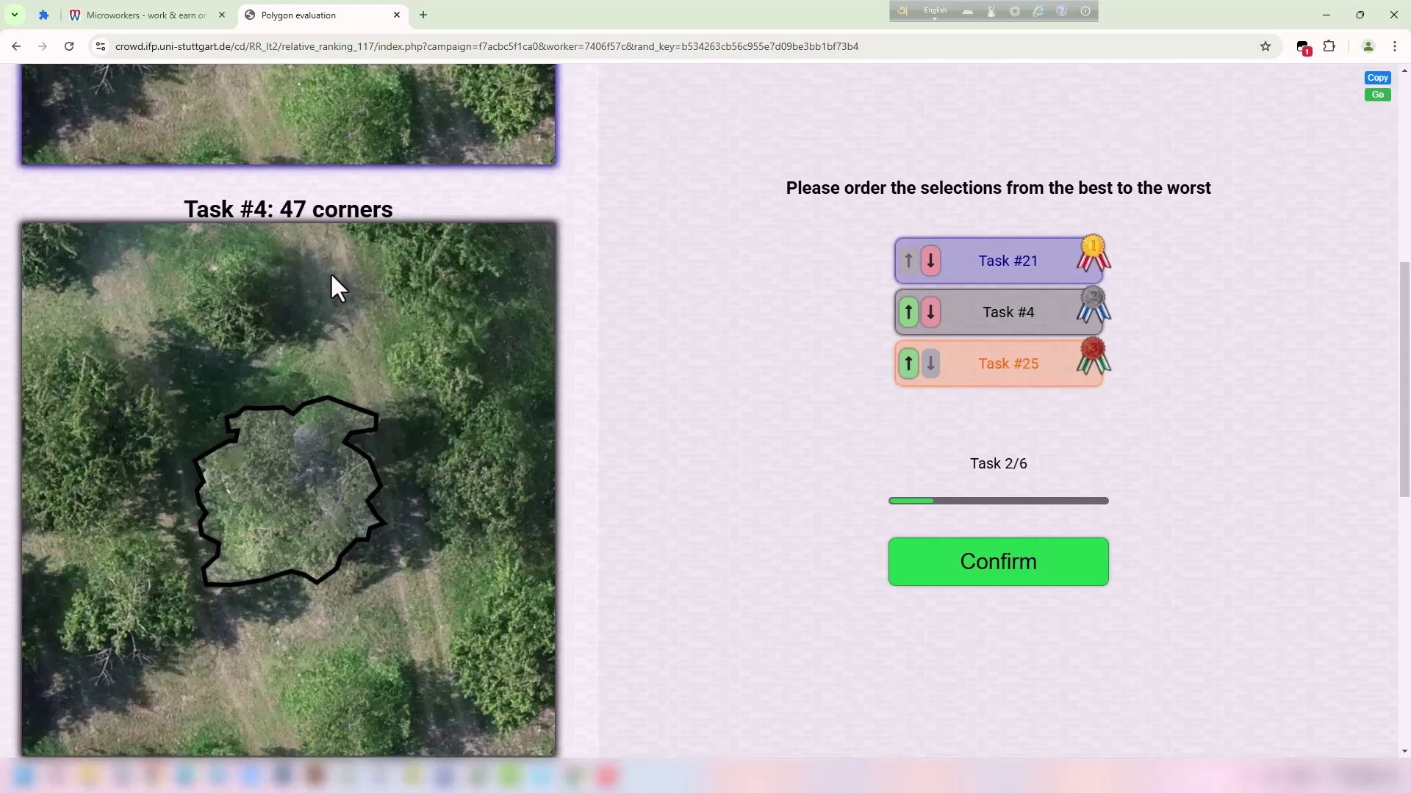
{"action": "scroll", "coordinate": [328, 270], "scroll_direction": "down", "scroll_amount": 8}
{"action": "scroll", "coordinate": [464, 248], "scroll_direction": "up", "scroll_amount": 16}
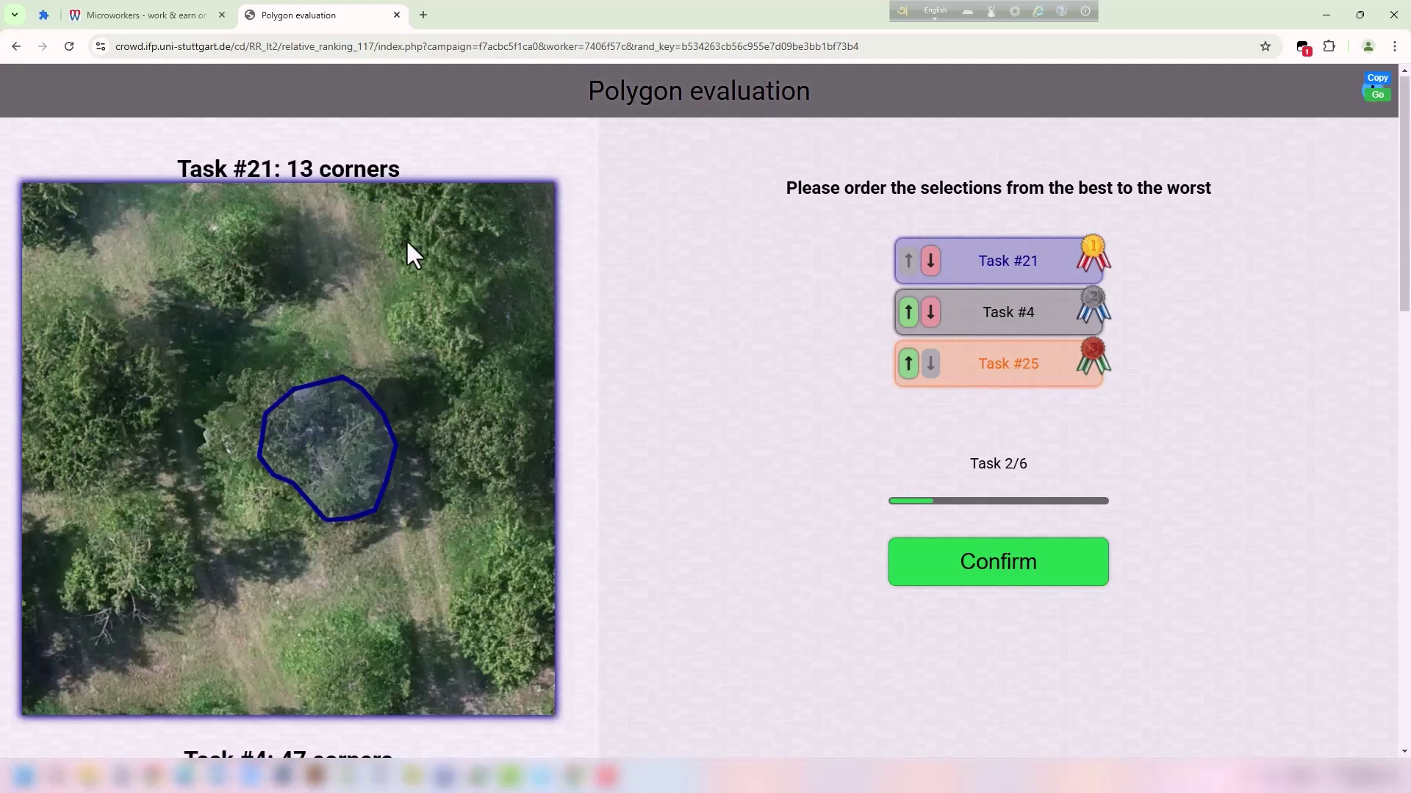
{"action": "left_click", "coordinate": [908, 313]}
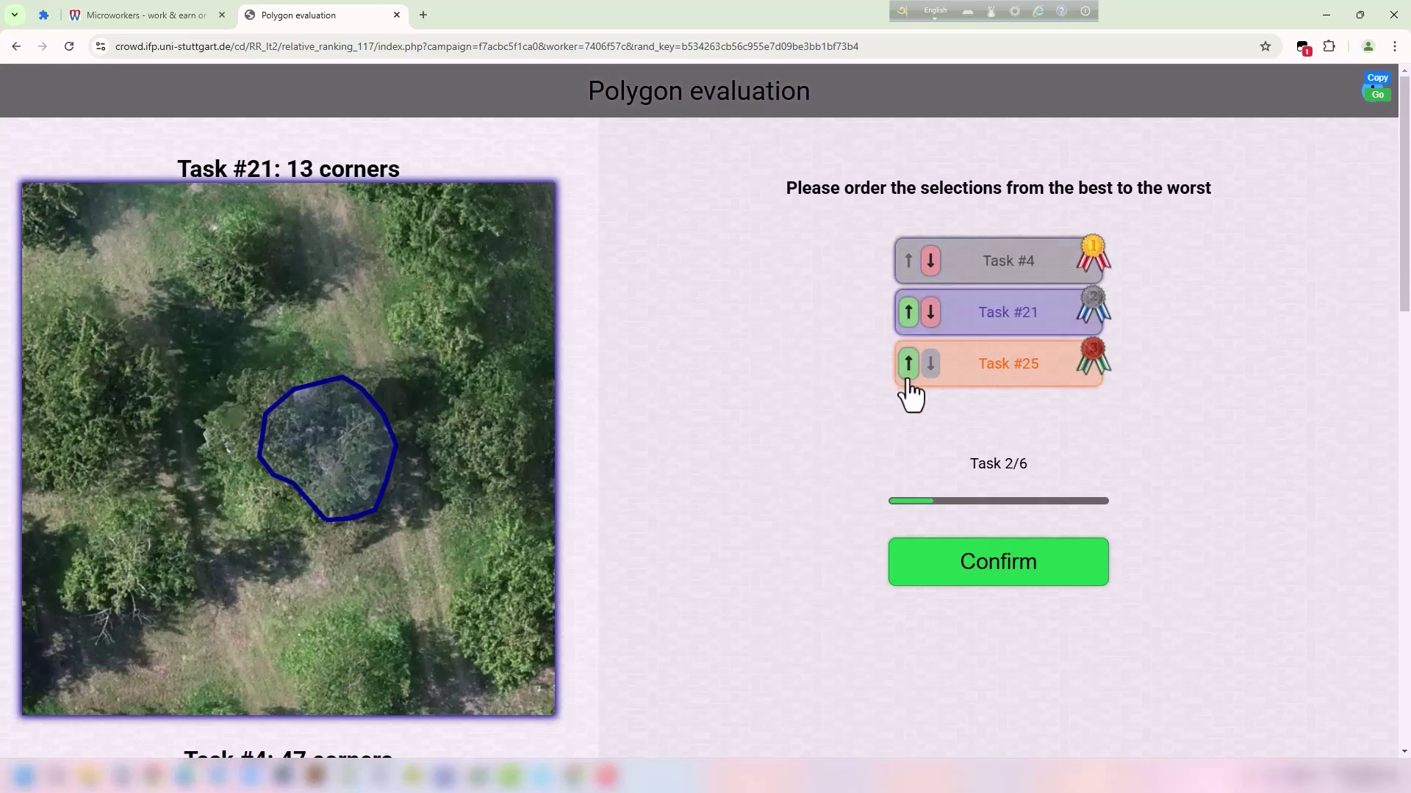
{"action": "left_click", "coordinate": [908, 364]}
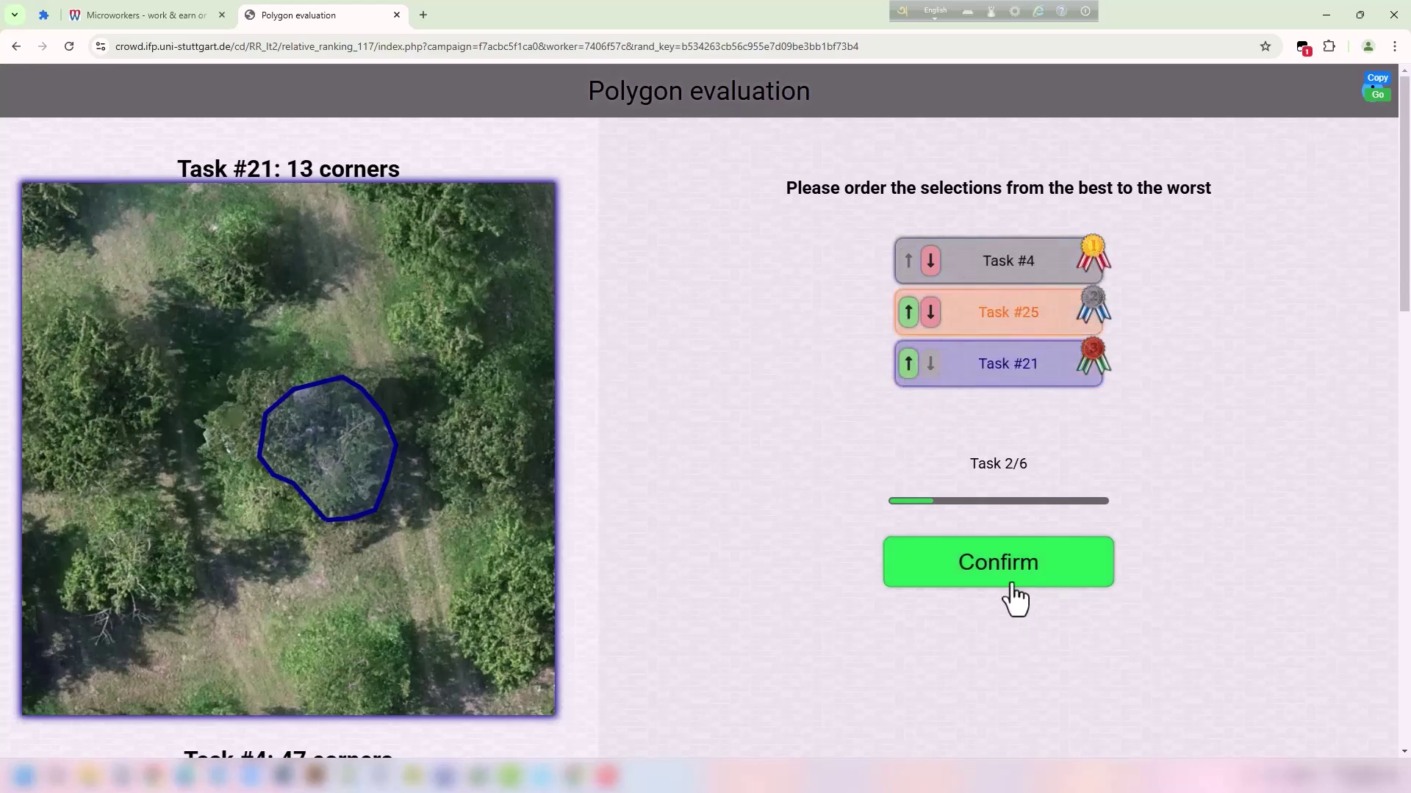
{"action": "left_click", "coordinate": [1012, 580]}
{"action": "scroll", "coordinate": [470, 313], "scroll_direction": "down", "scroll_amount": 15}
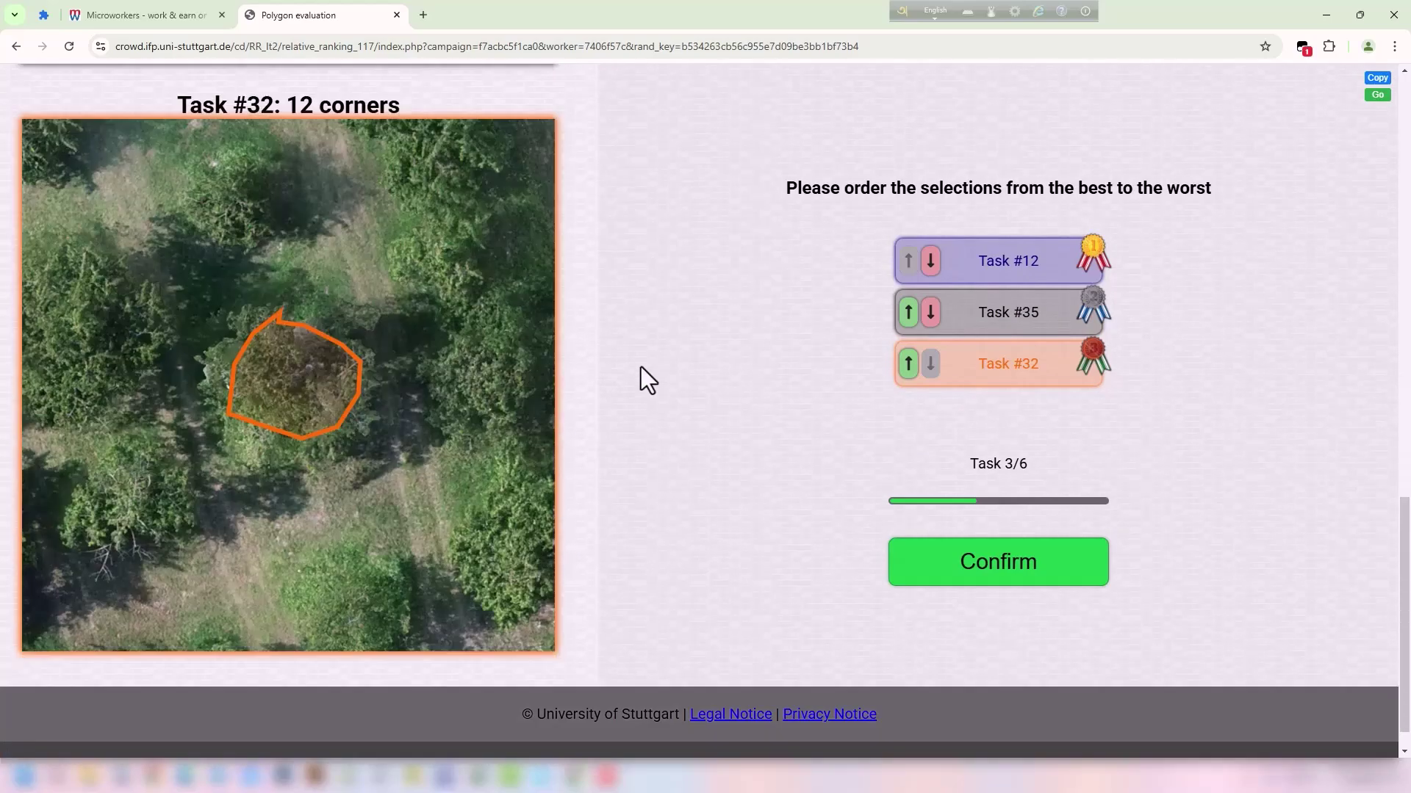
Submit task 3 in its initial order, dismissing the unchanged-order warning.
{"action": "scroll", "coordinate": [641, 367], "scroll_direction": "up", "scroll_amount": 12}
{"action": "scroll", "coordinate": [637, 359], "scroll_direction": "up", "scroll_amount": 3}
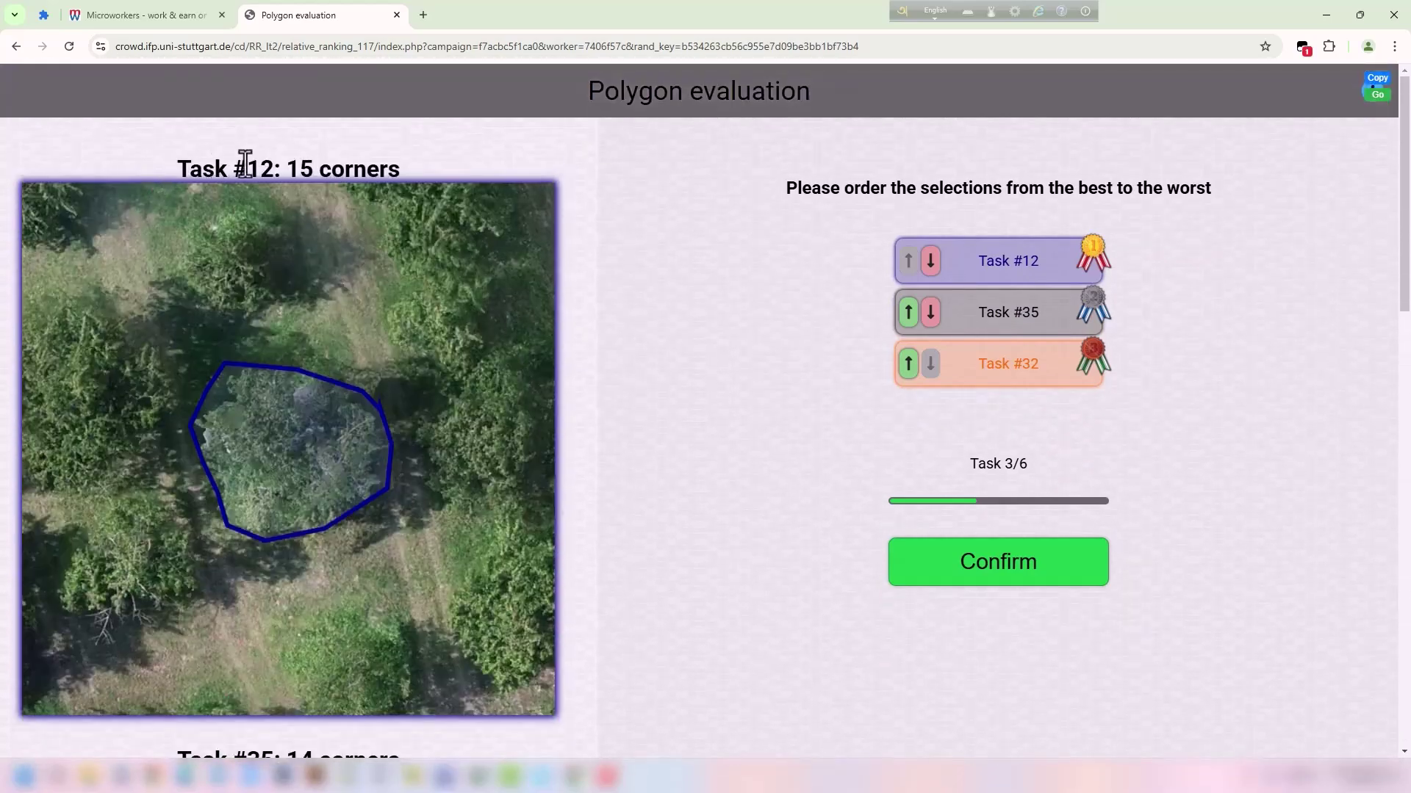
{"action": "scroll", "coordinate": [400, 418], "scroll_direction": "down", "scroll_amount": 15}
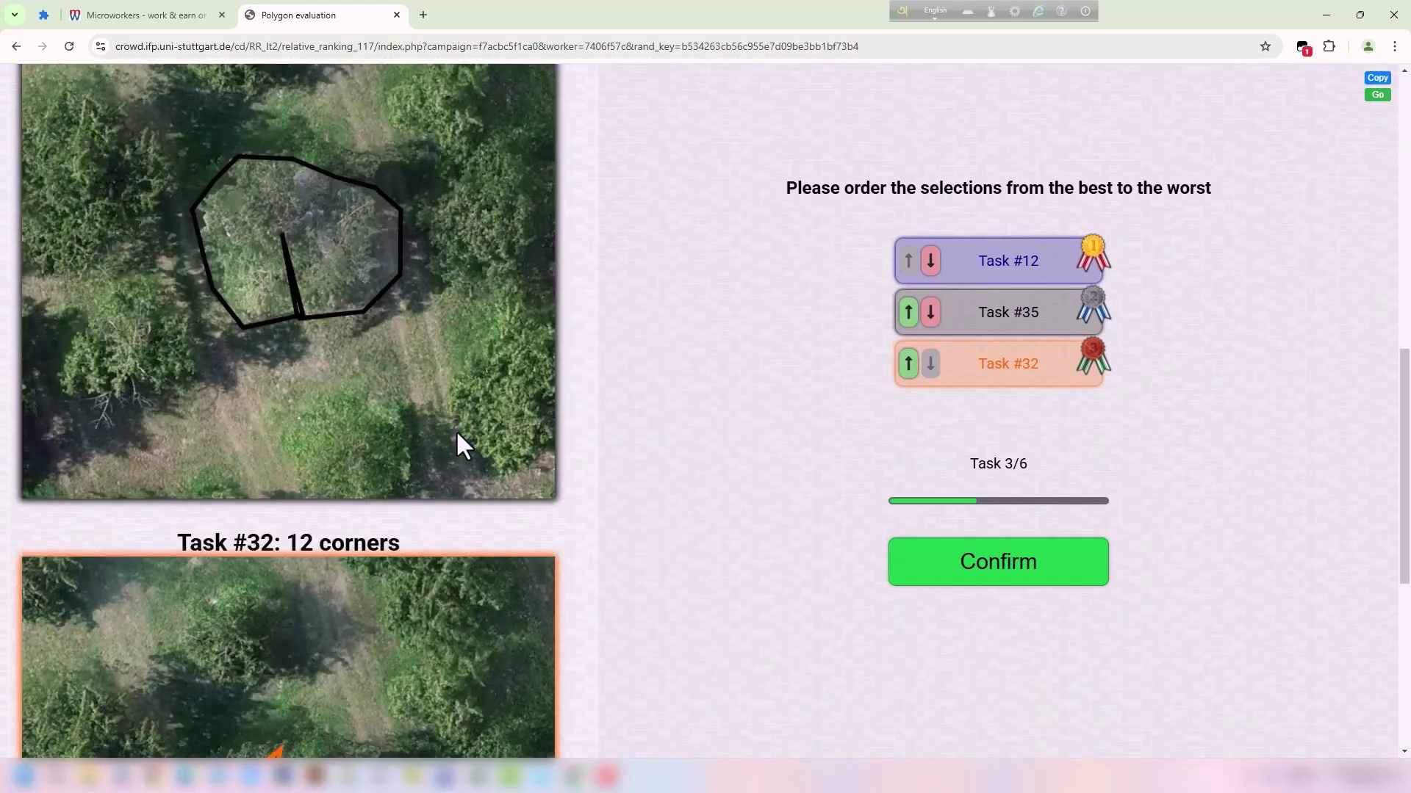
{"action": "scroll", "coordinate": [456, 441], "scroll_direction": "up", "scroll_amount": 6}
{"action": "scroll", "coordinate": [270, 293], "scroll_direction": "up", "scroll_amount": 1}
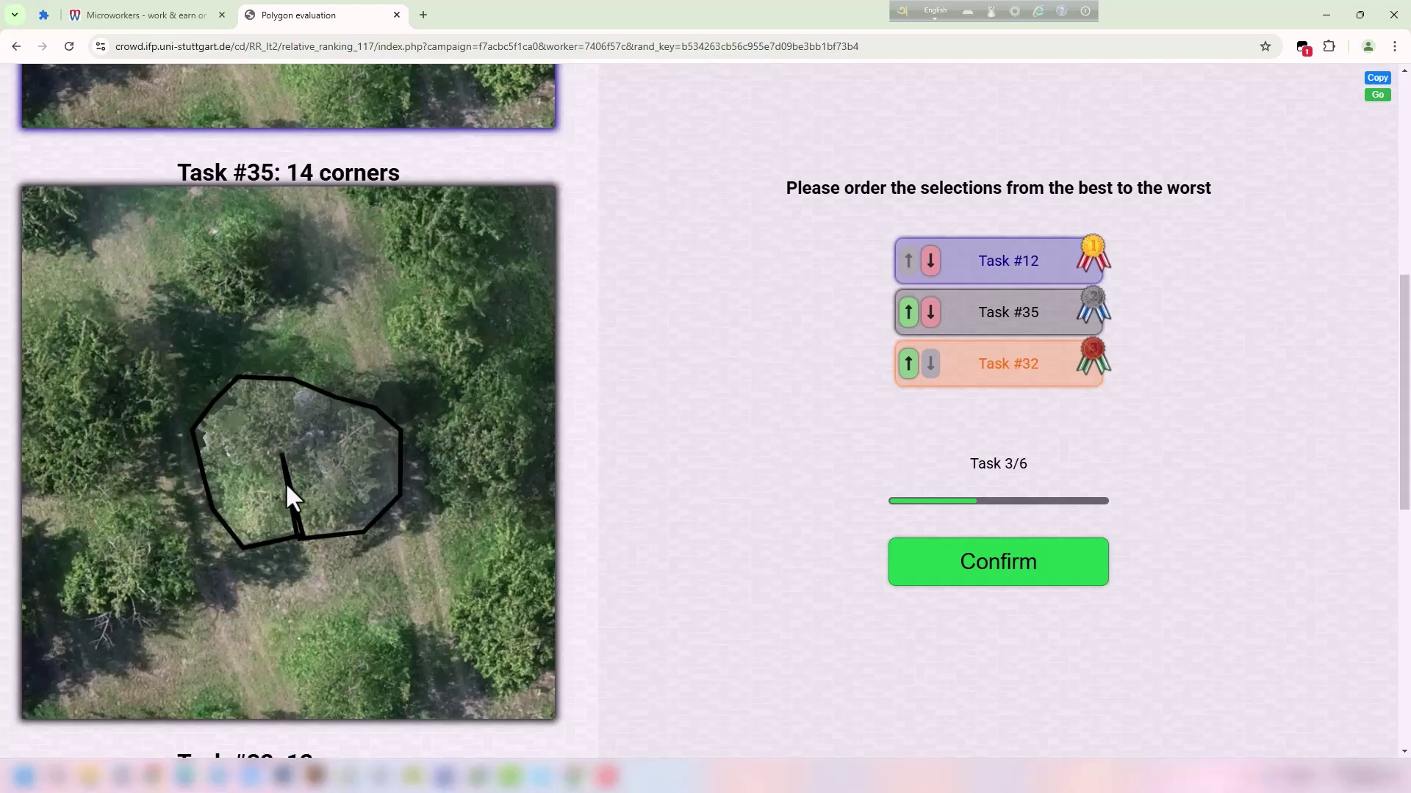
{"action": "scroll", "coordinate": [294, 474], "scroll_direction": "down", "scroll_amount": 7}
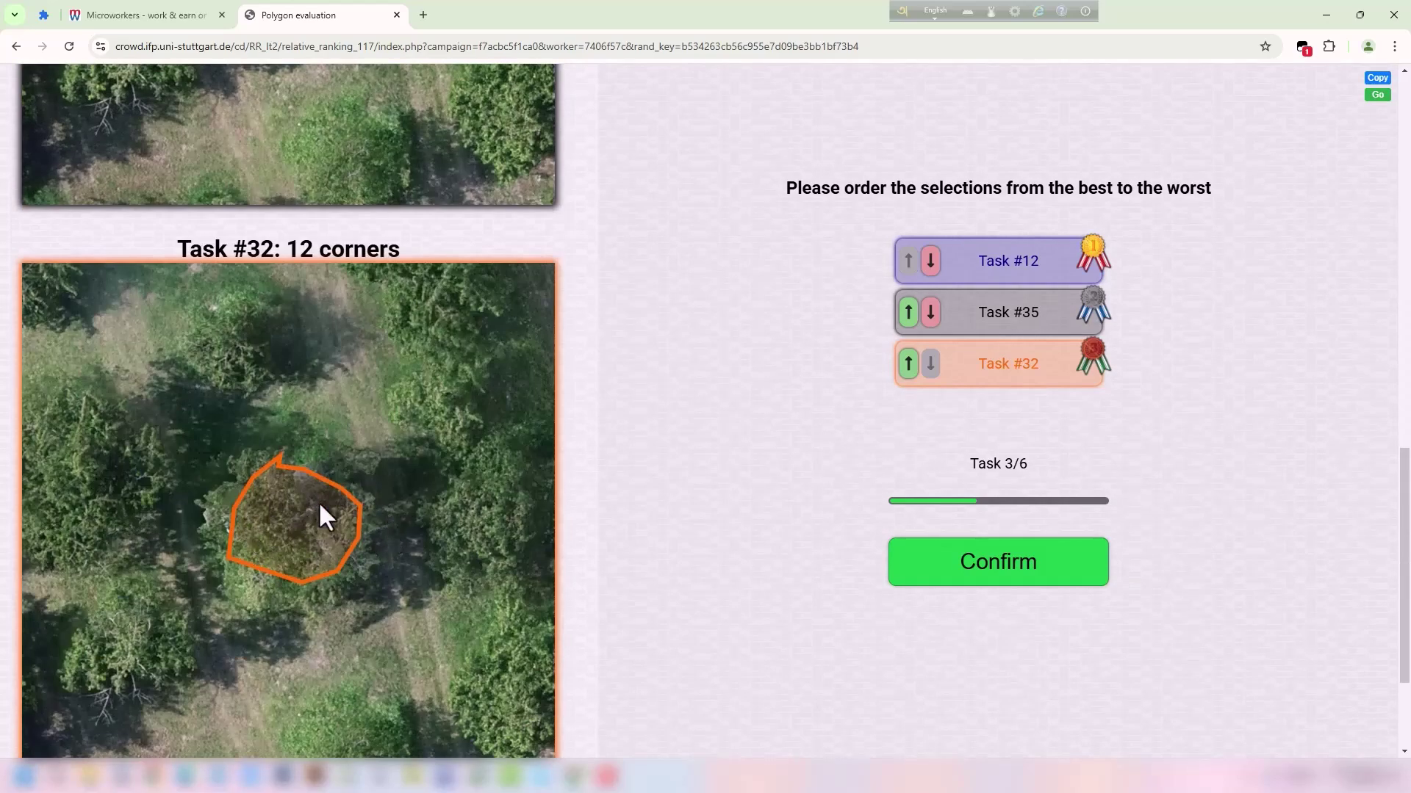
{"action": "scroll", "coordinate": [291, 431], "scroll_direction": "up", "scroll_amount": 5}
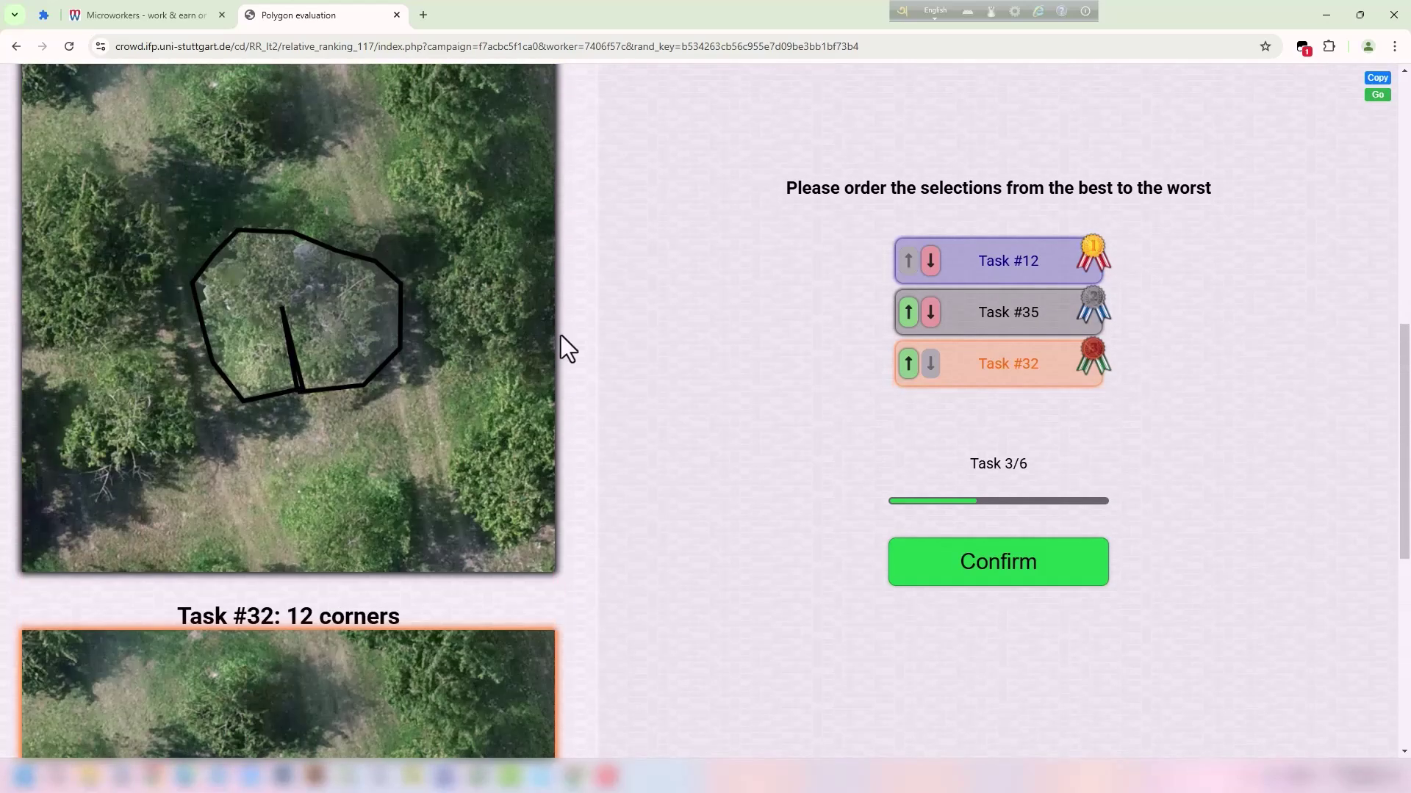
{"action": "left_click", "coordinate": [1017, 567]}
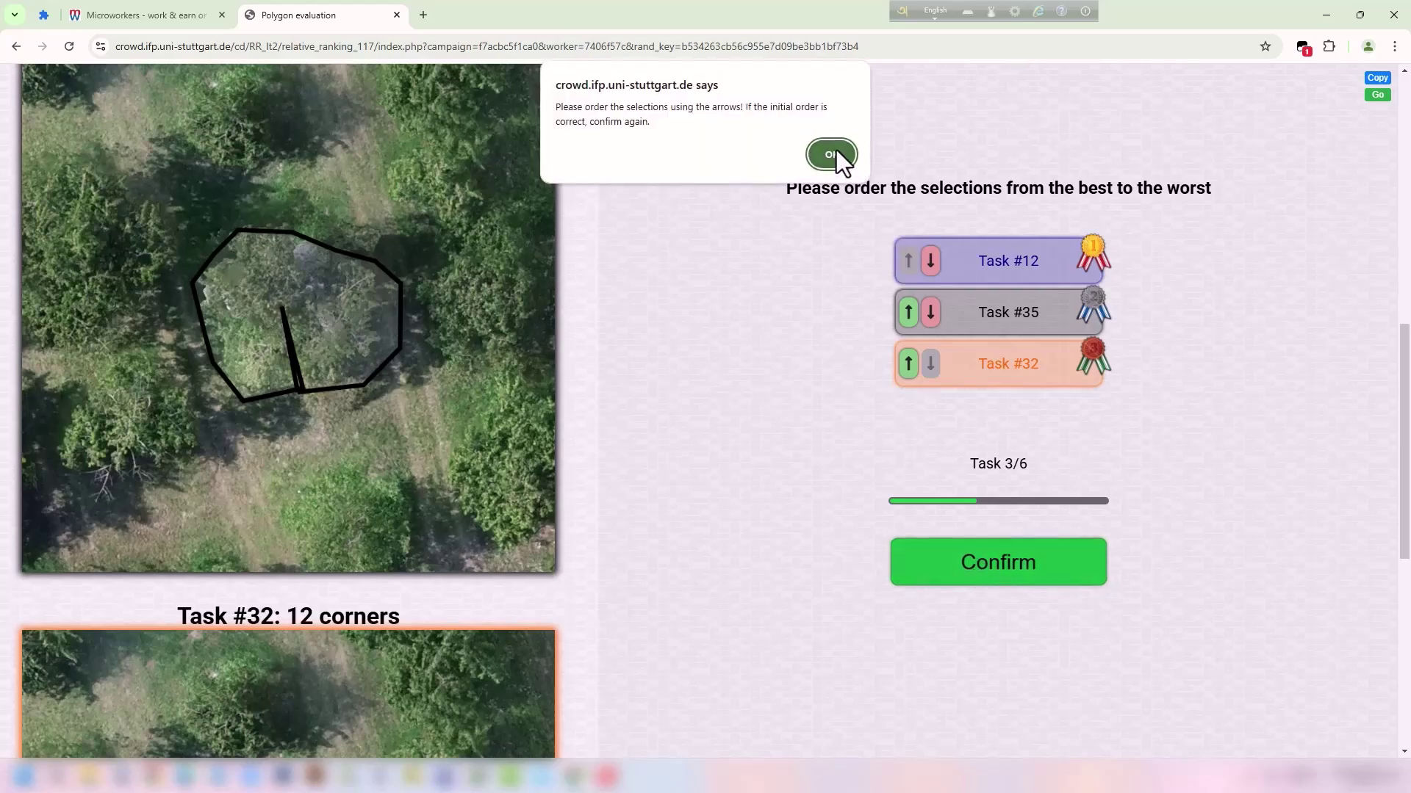
{"action": "left_click", "coordinate": [839, 164]}
{"action": "left_click", "coordinate": [944, 575]}
Compare task 4's outlines and move Task #22 to first place, ahead of #8 and #38.
{"action": "scroll", "coordinate": [571, 351], "scroll_direction": "down", "scroll_amount": 15}
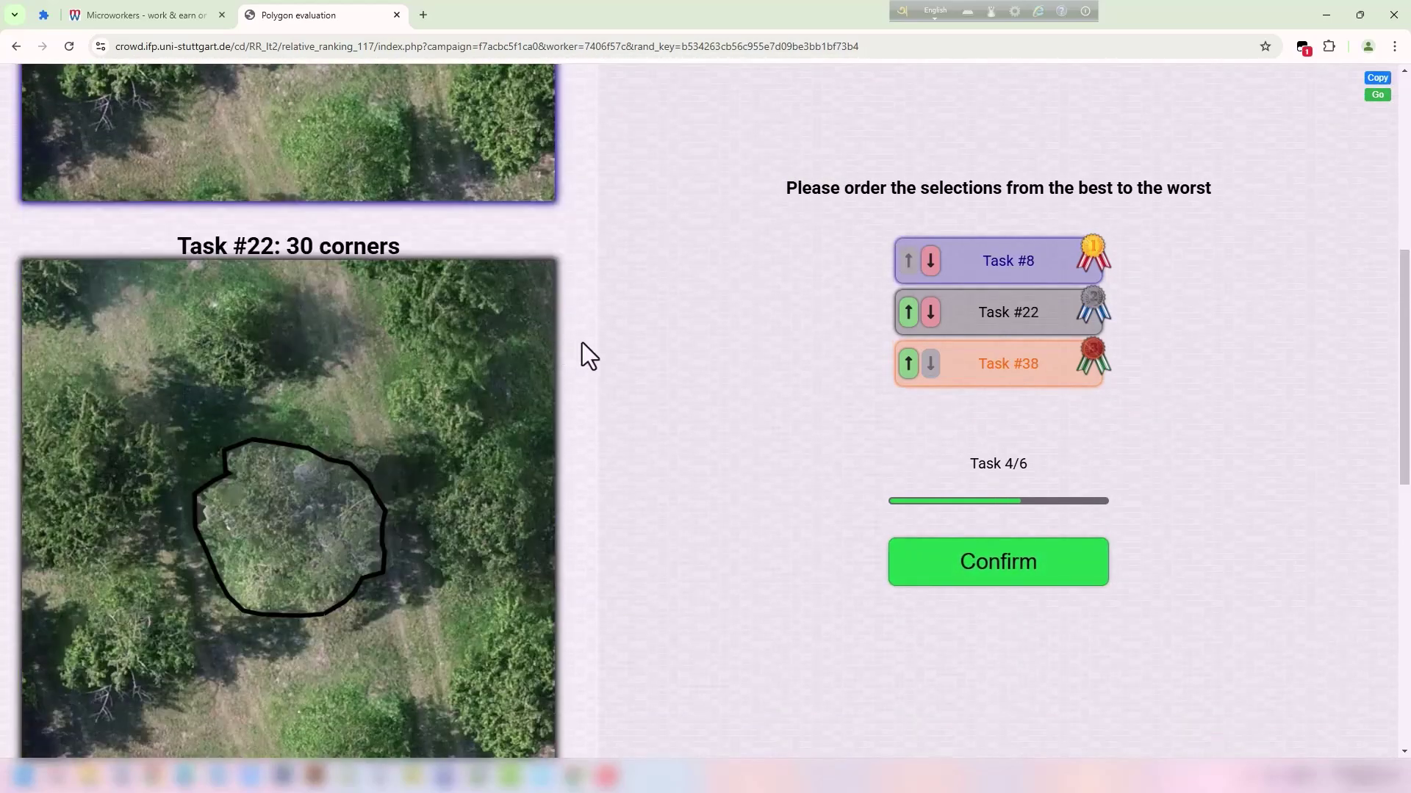
{"action": "scroll", "coordinate": [598, 345], "scroll_direction": "up", "scroll_amount": 6}
{"action": "scroll", "coordinate": [482, 328], "scroll_direction": "up", "scroll_amount": 9}
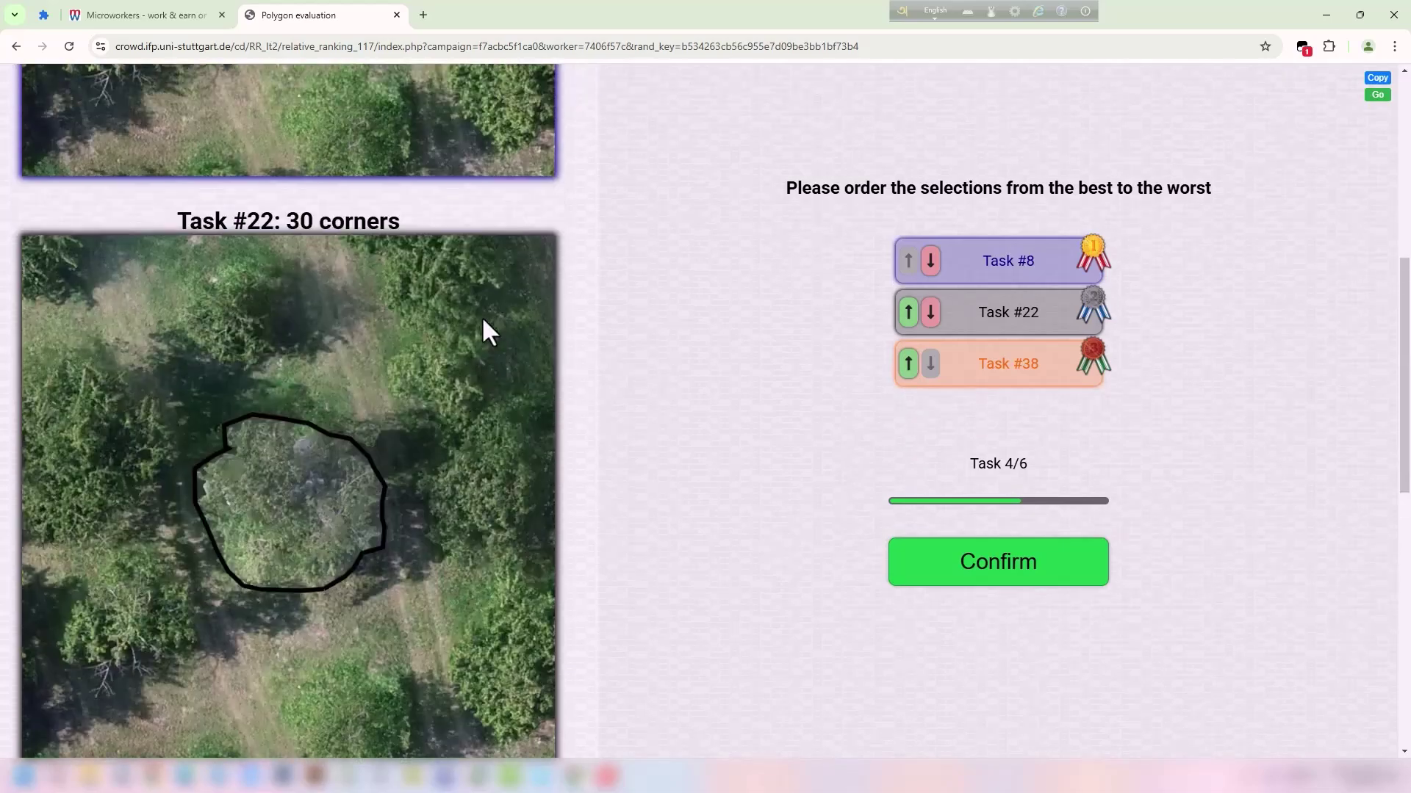
{"action": "scroll", "coordinate": [340, 360], "scroll_direction": "up", "scroll_amount": 1}
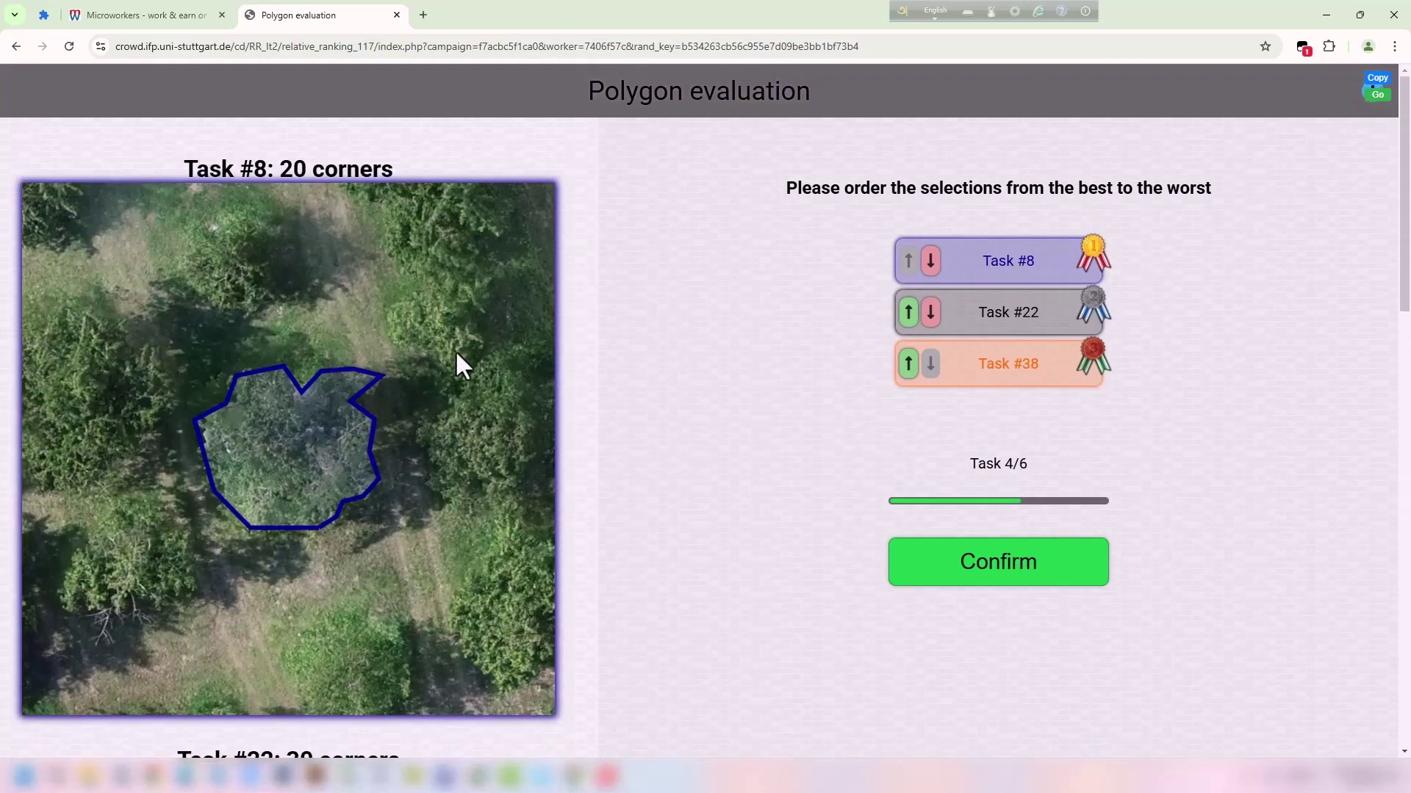
{"action": "scroll", "coordinate": [449, 350], "scroll_direction": "down", "scroll_amount": 3}
{"action": "scroll", "coordinate": [443, 346], "scroll_direction": "up", "scroll_amount": 3}
{"action": "scroll", "coordinate": [444, 344], "scroll_direction": "down", "scroll_amount": 8}
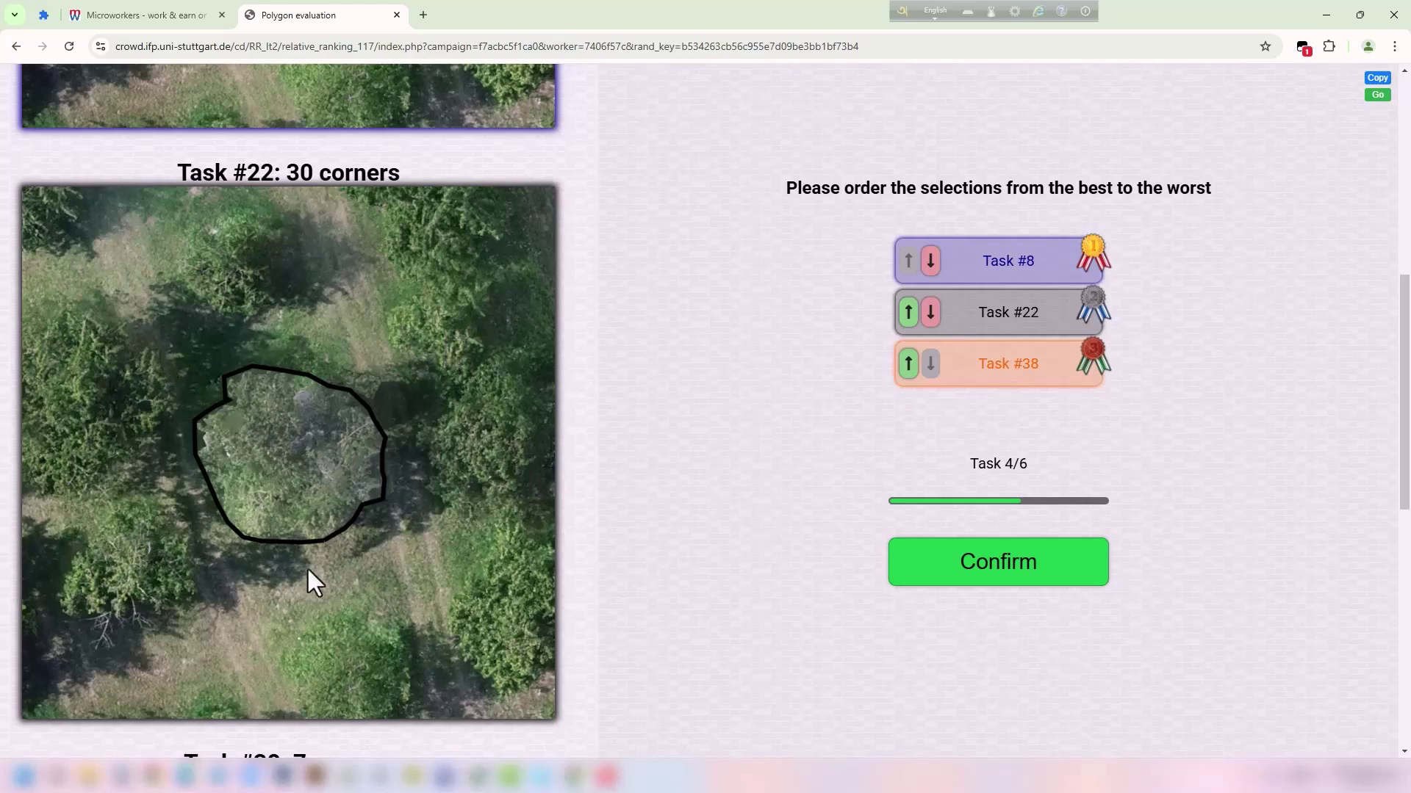
{"action": "scroll", "coordinate": [381, 571], "scroll_direction": "up", "scroll_amount": 8}
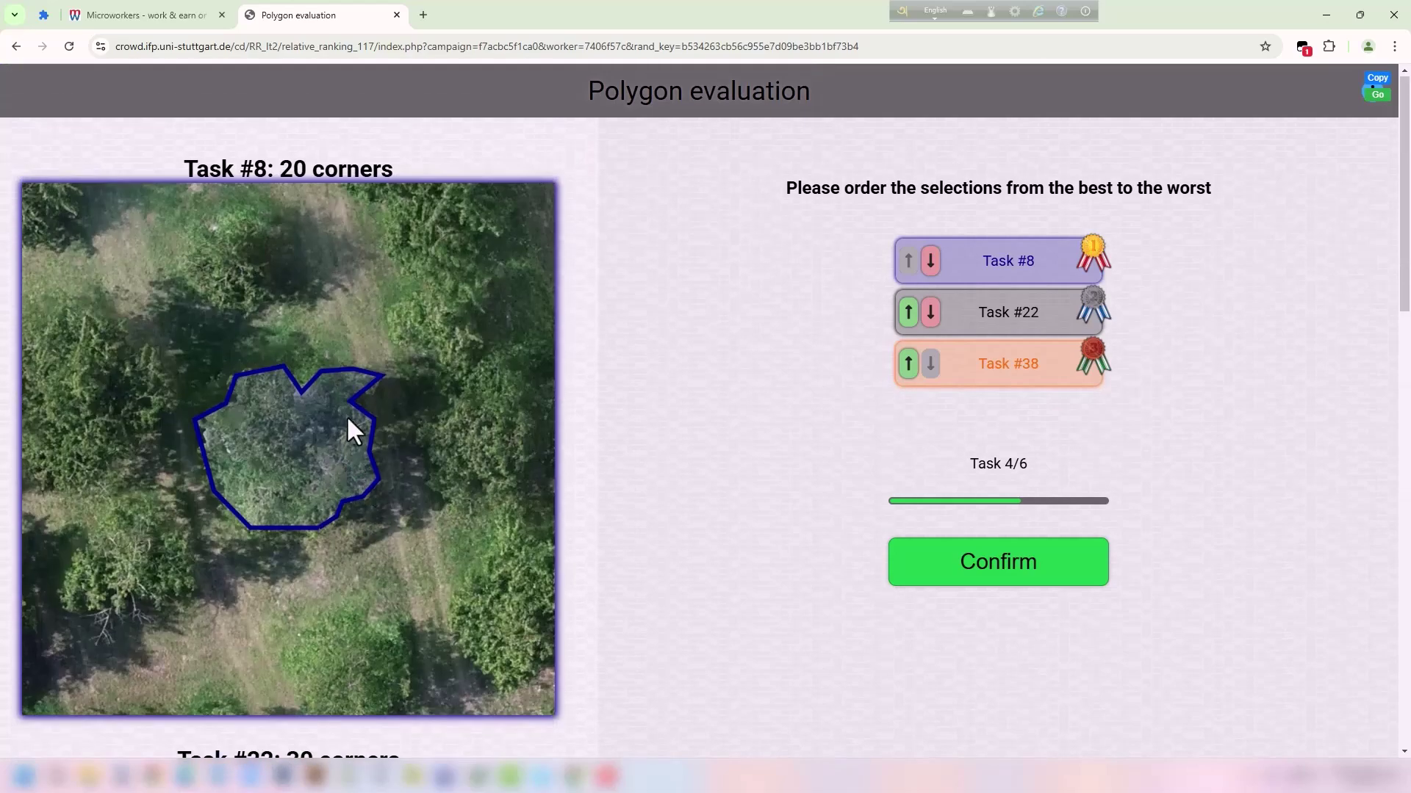
{"action": "scroll", "coordinate": [429, 447], "scroll_direction": "down", "scroll_amount": 17}
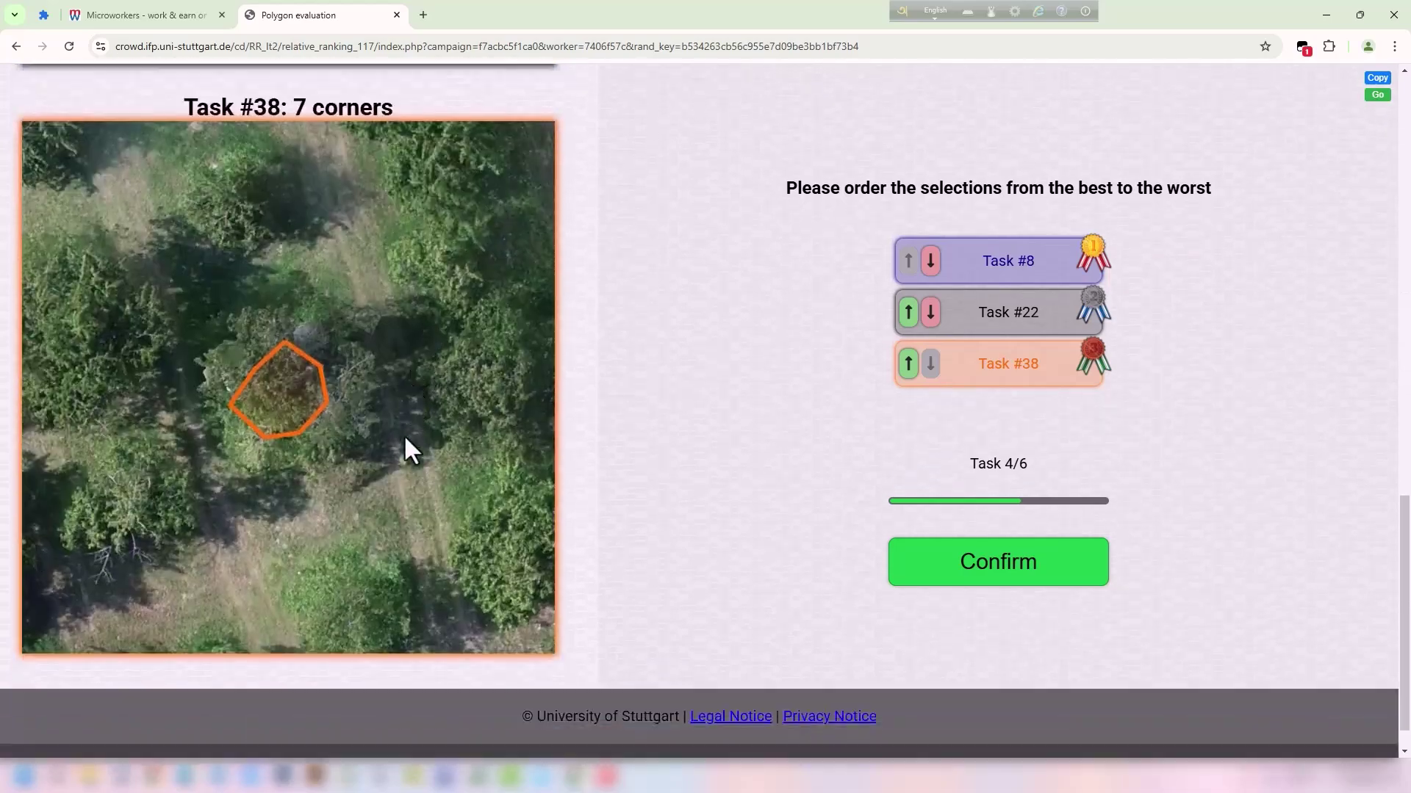
{"action": "scroll", "coordinate": [372, 367], "scroll_direction": "up", "scroll_amount": 6}
{"action": "scroll", "coordinate": [389, 382], "scroll_direction": "up", "scroll_amount": 5}
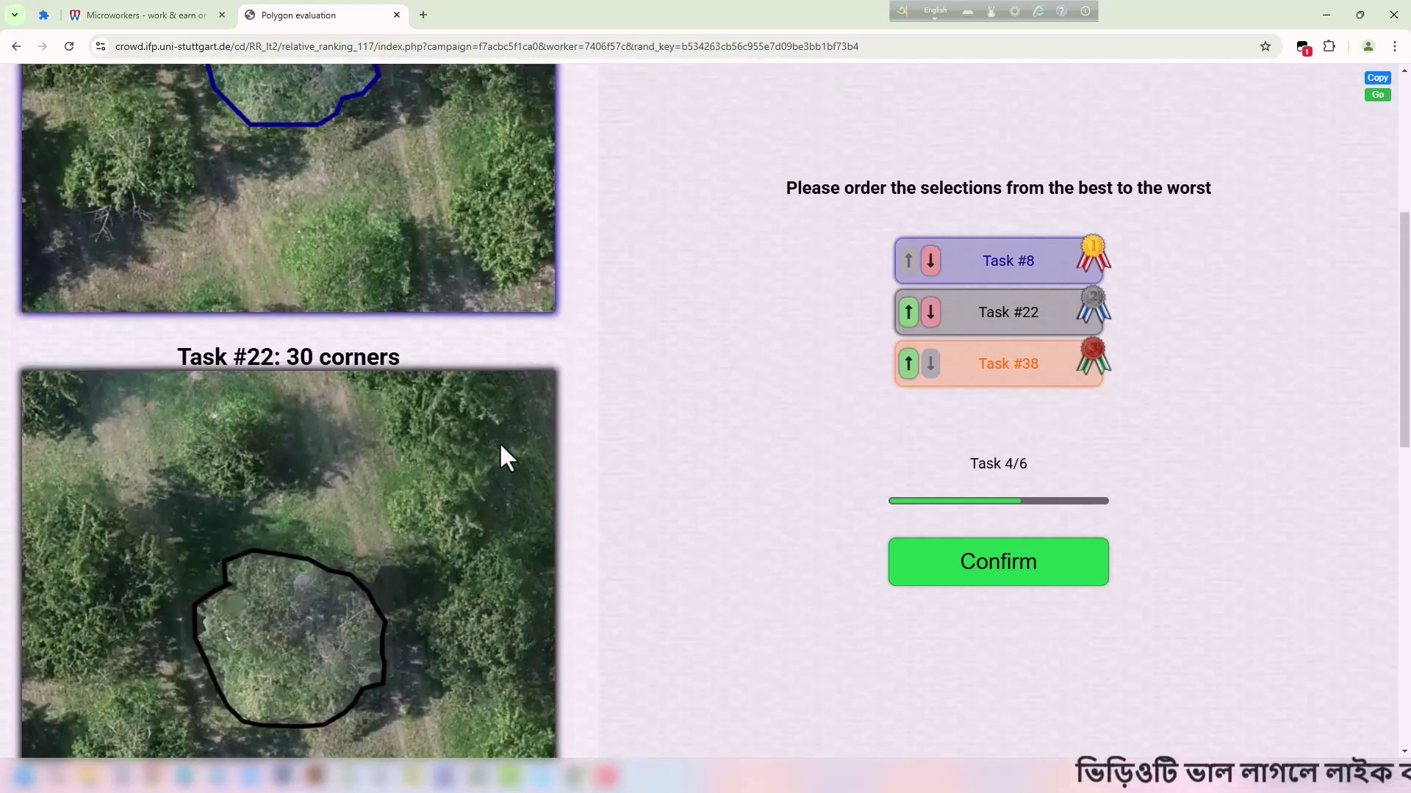
{"action": "scroll", "coordinate": [460, 434], "scroll_direction": "up", "scroll_amount": 4}
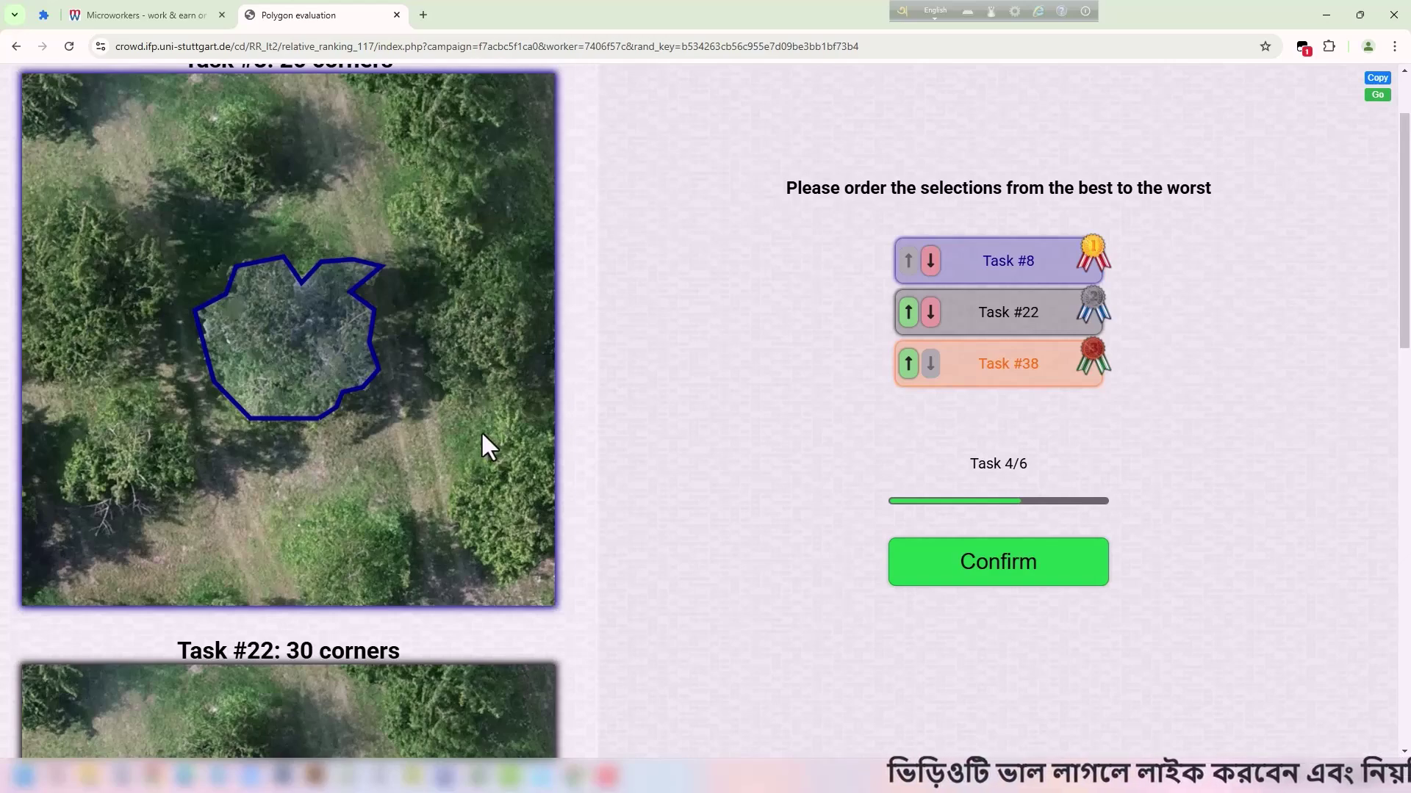
{"action": "scroll", "coordinate": [485, 444], "scroll_direction": "down", "scroll_amount": 6}
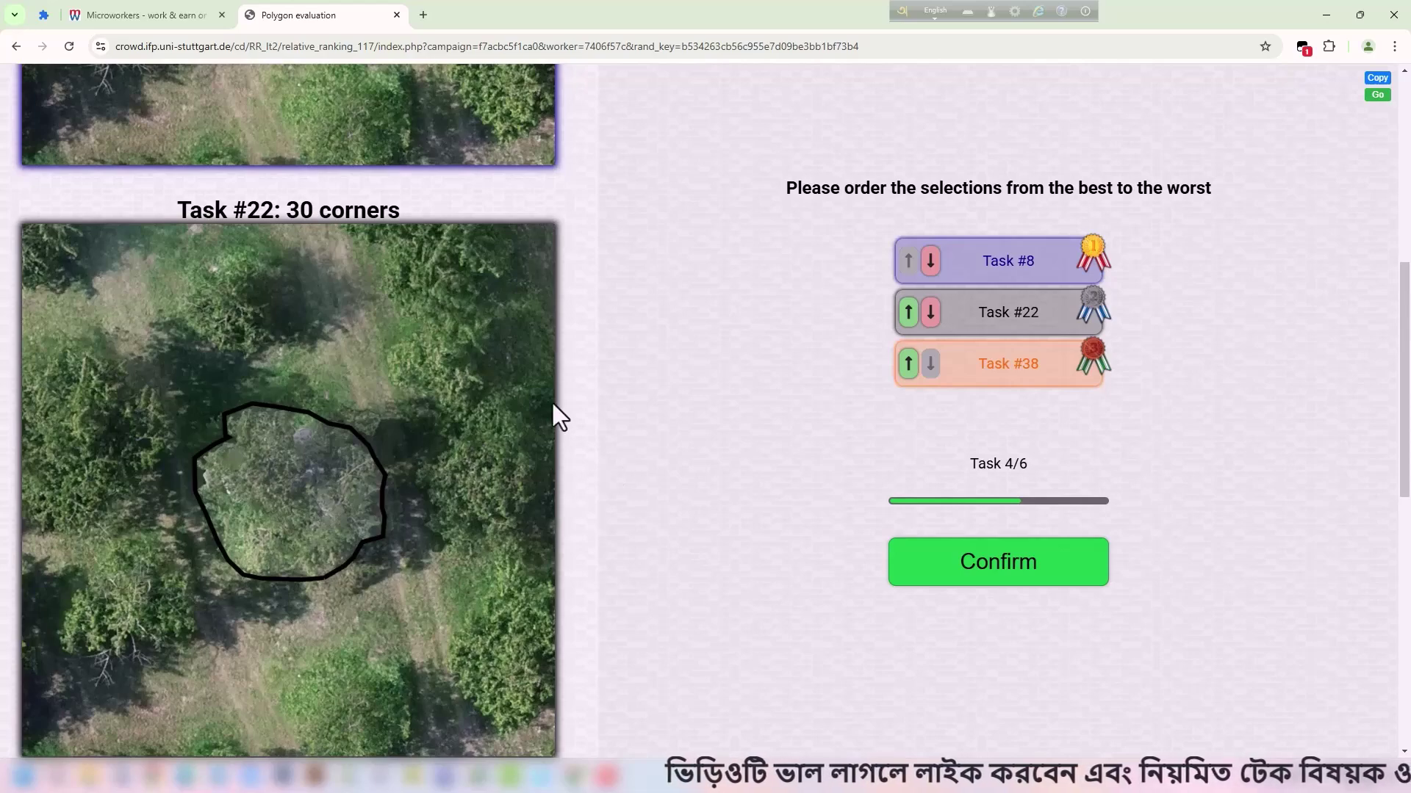
{"action": "left_click", "coordinate": [908, 312]}
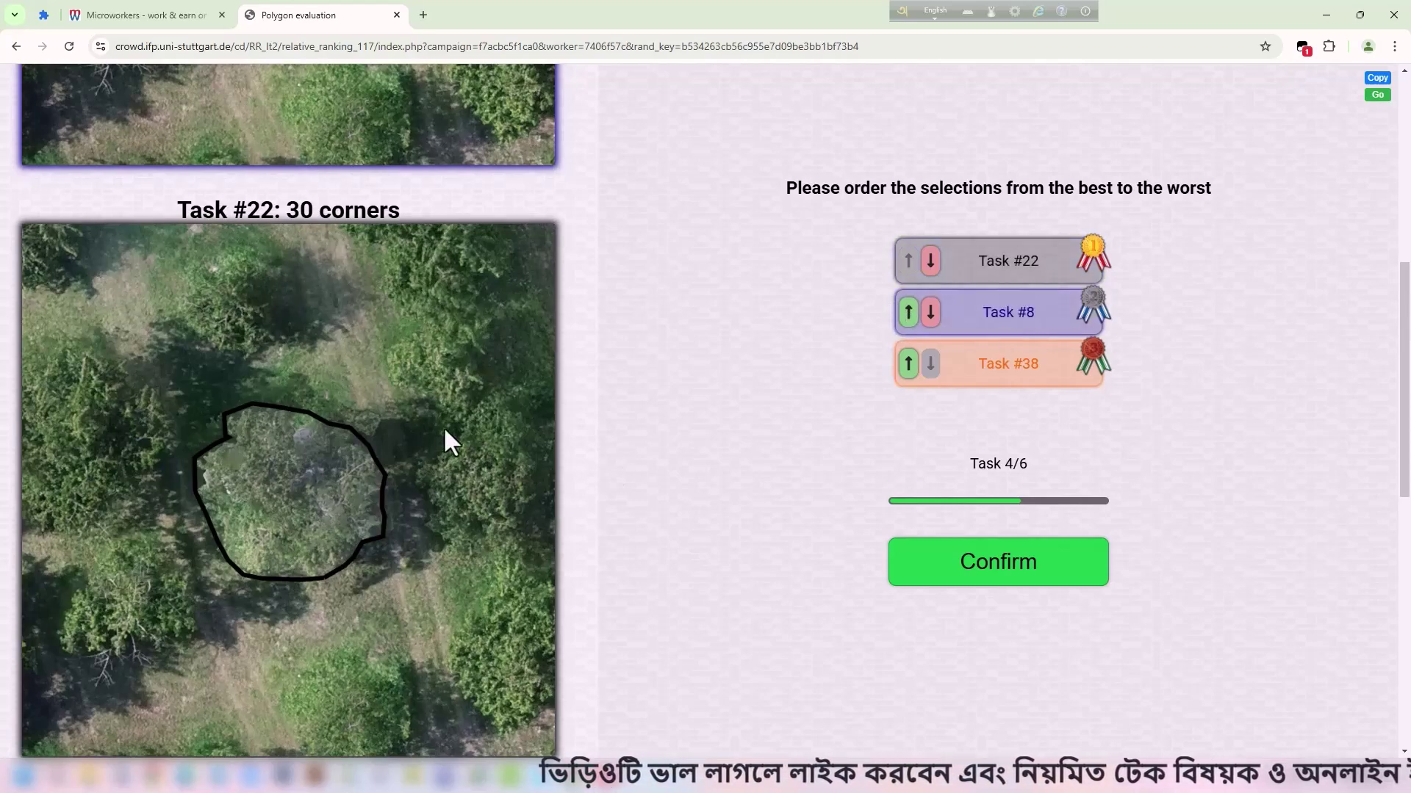
{"action": "scroll", "coordinate": [445, 425], "scroll_direction": "up", "scroll_amount": 8}
Submit task 4 ranked #22, #8, #38 and review task 5's outlines.
{"action": "left_click", "coordinate": [1017, 577]}
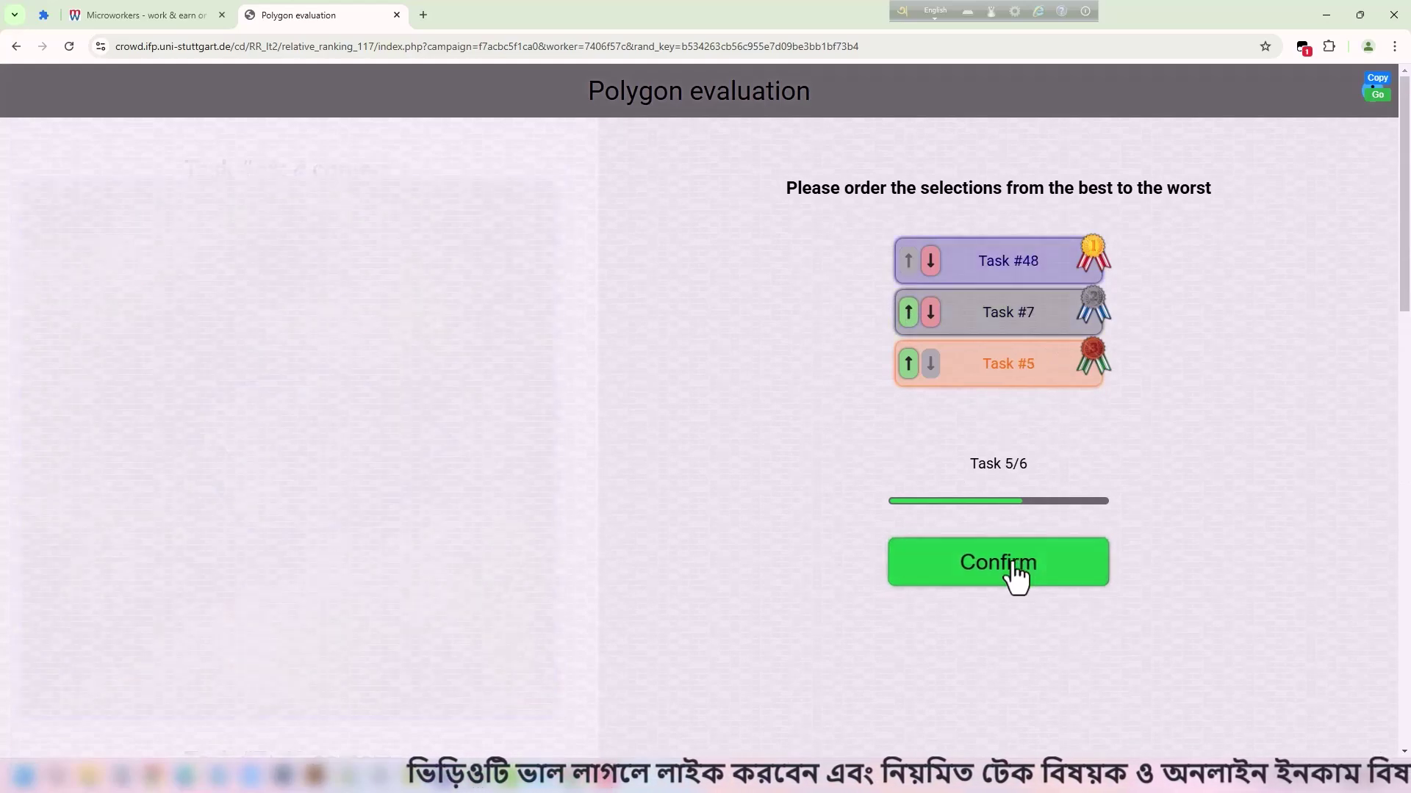
{"action": "scroll", "coordinate": [441, 588], "scroll_direction": "down", "scroll_amount": 15}
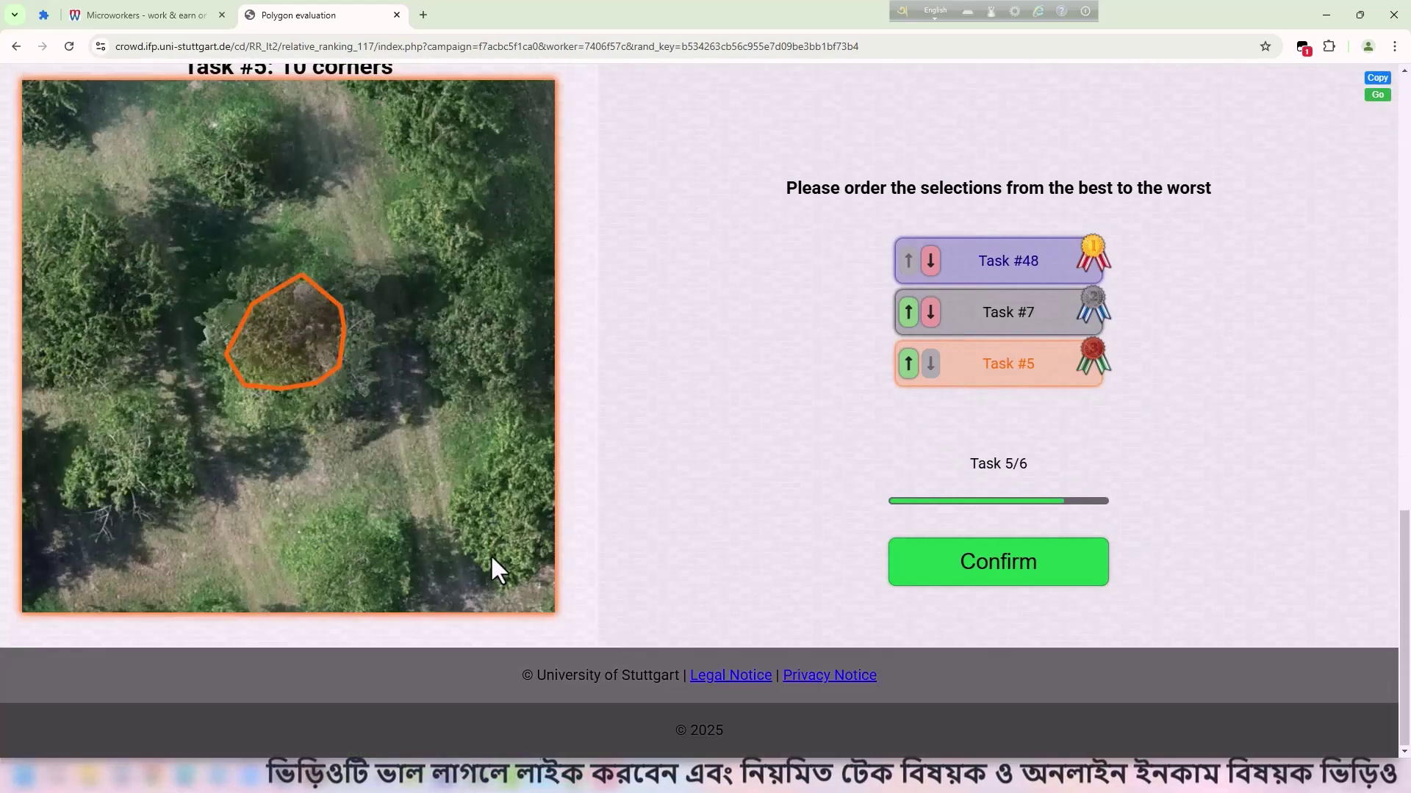
{"action": "scroll", "coordinate": [491, 554], "scroll_direction": "up", "scroll_amount": 15}
{"action": "scroll", "coordinate": [471, 549], "scroll_direction": "down", "scroll_amount": 8}
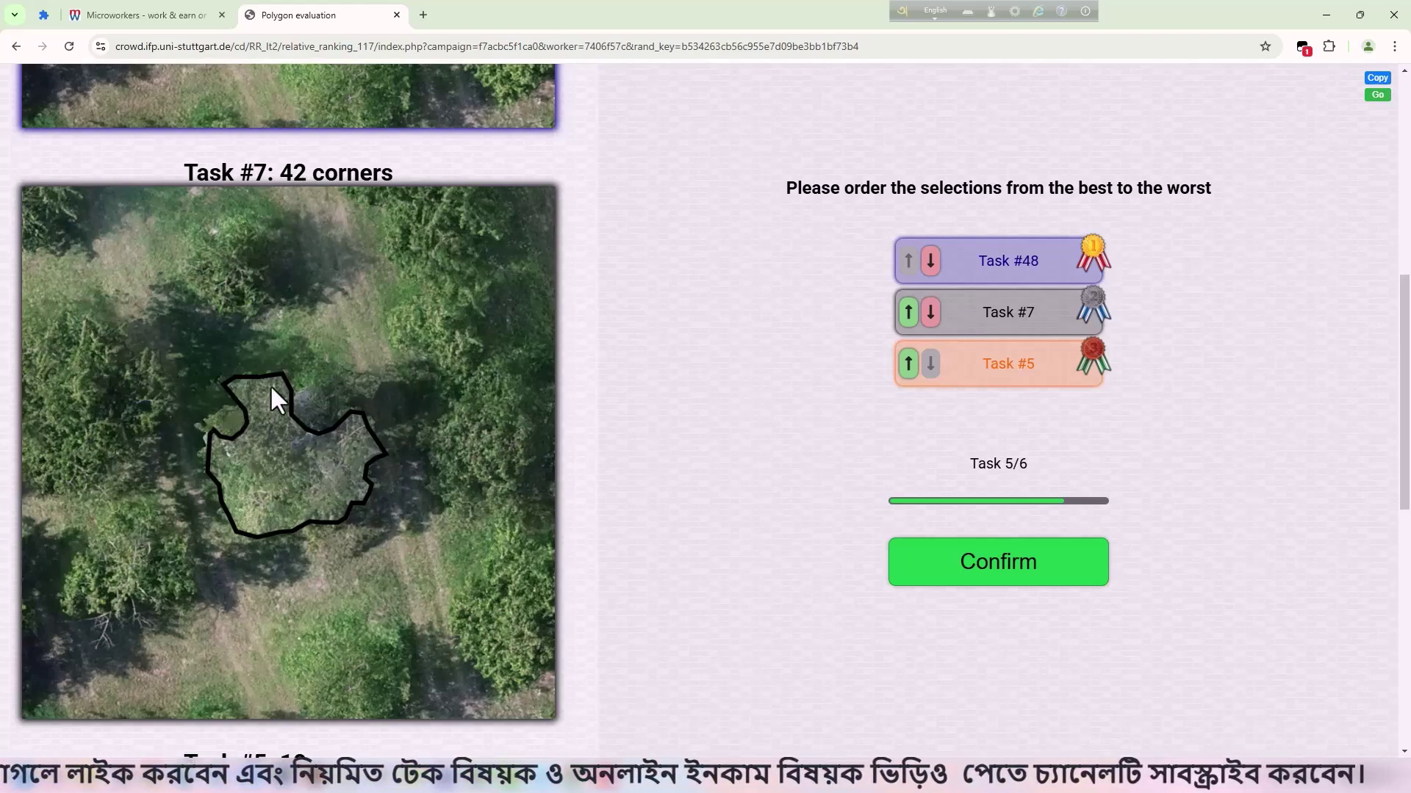
{"action": "scroll", "coordinate": [353, 377], "scroll_direction": "up", "scroll_amount": 7}
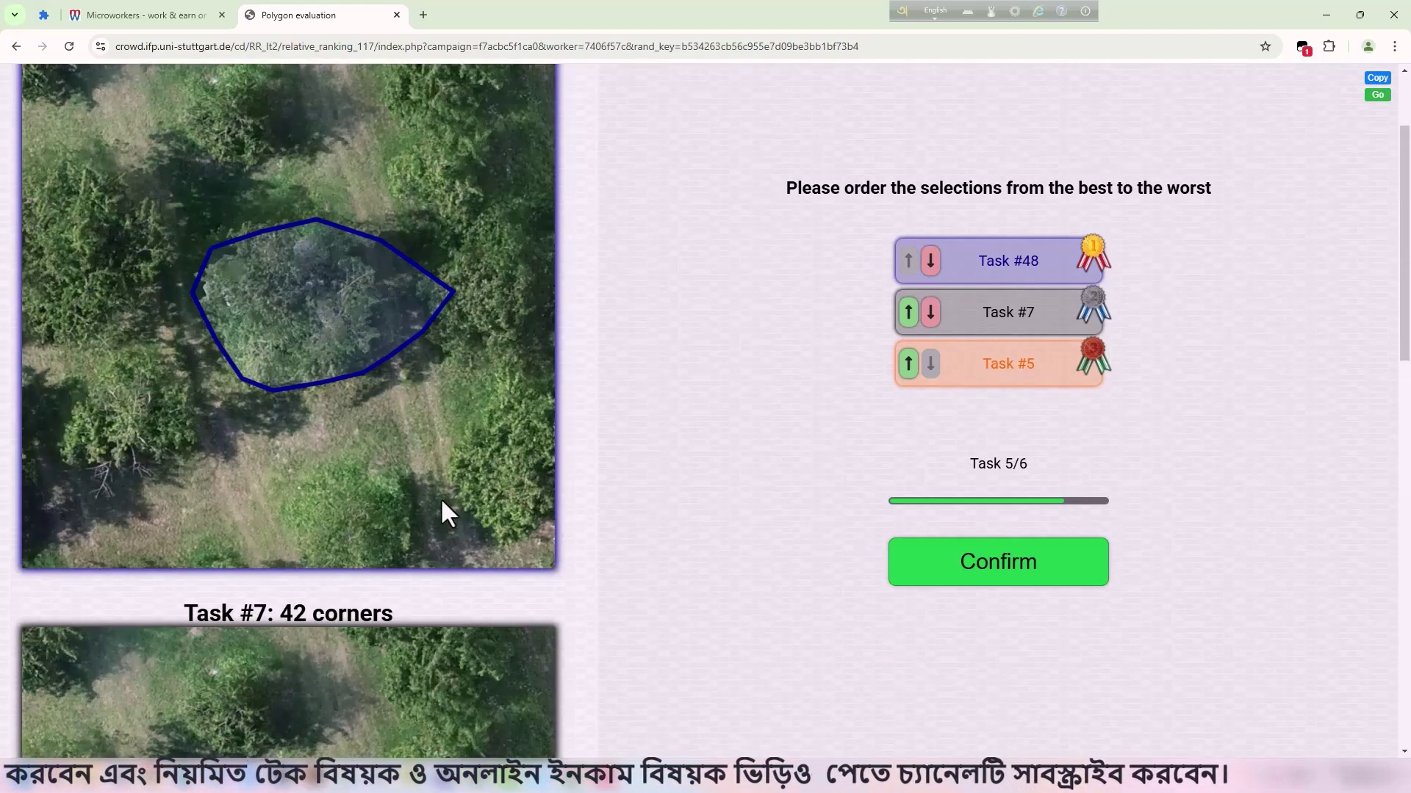
{"action": "scroll", "coordinate": [407, 374], "scroll_direction": "down", "scroll_amount": 16}
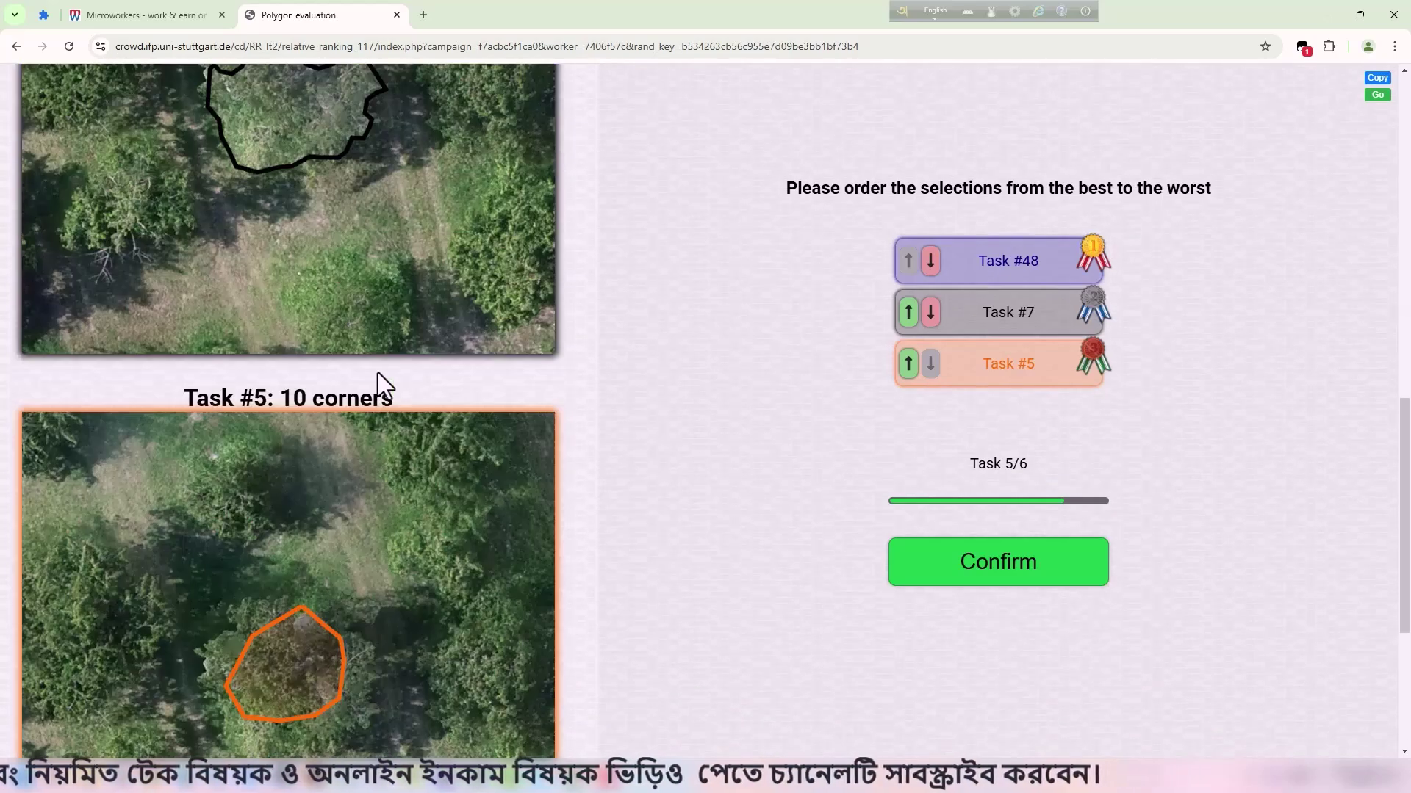
{"action": "scroll", "coordinate": [291, 382], "scroll_direction": "up", "scroll_amount": 11}
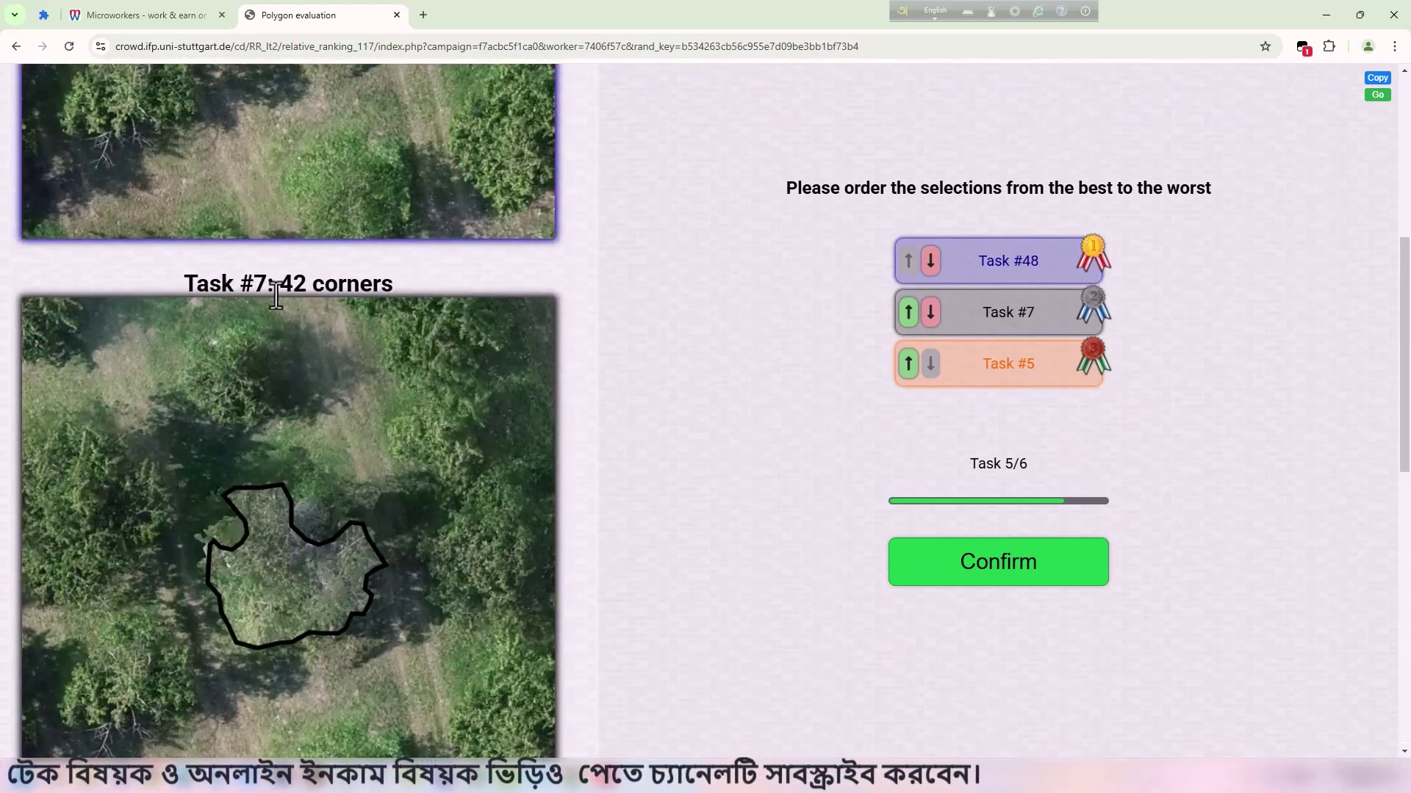
Move Task #7 to first place and submit task 5 as #7, #48, #5.
{"action": "left_click", "coordinate": [909, 313]}
{"action": "scroll", "coordinate": [385, 298], "scroll_direction": "up", "scroll_amount": 6}
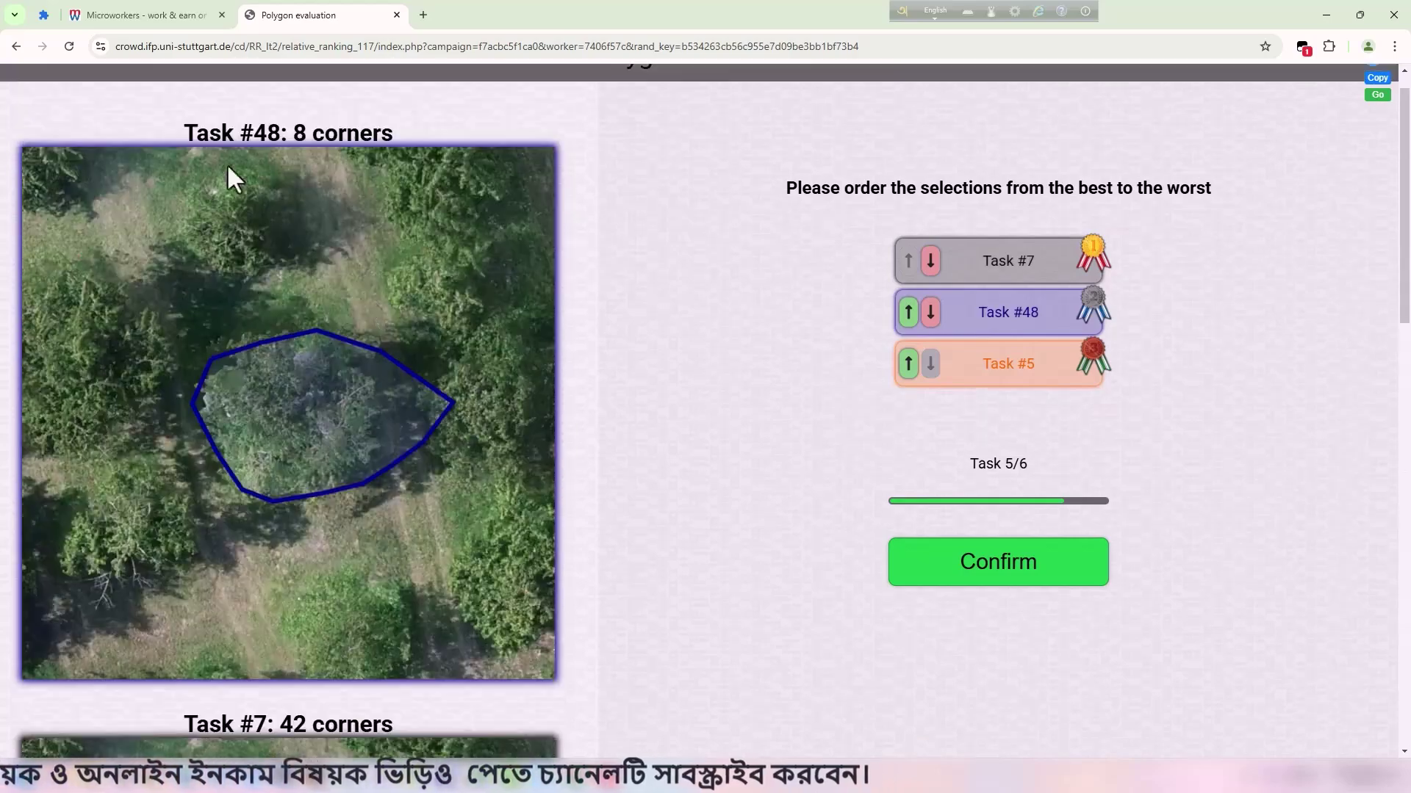
{"action": "scroll", "coordinate": [407, 501], "scroll_direction": "down", "scroll_amount": 16}
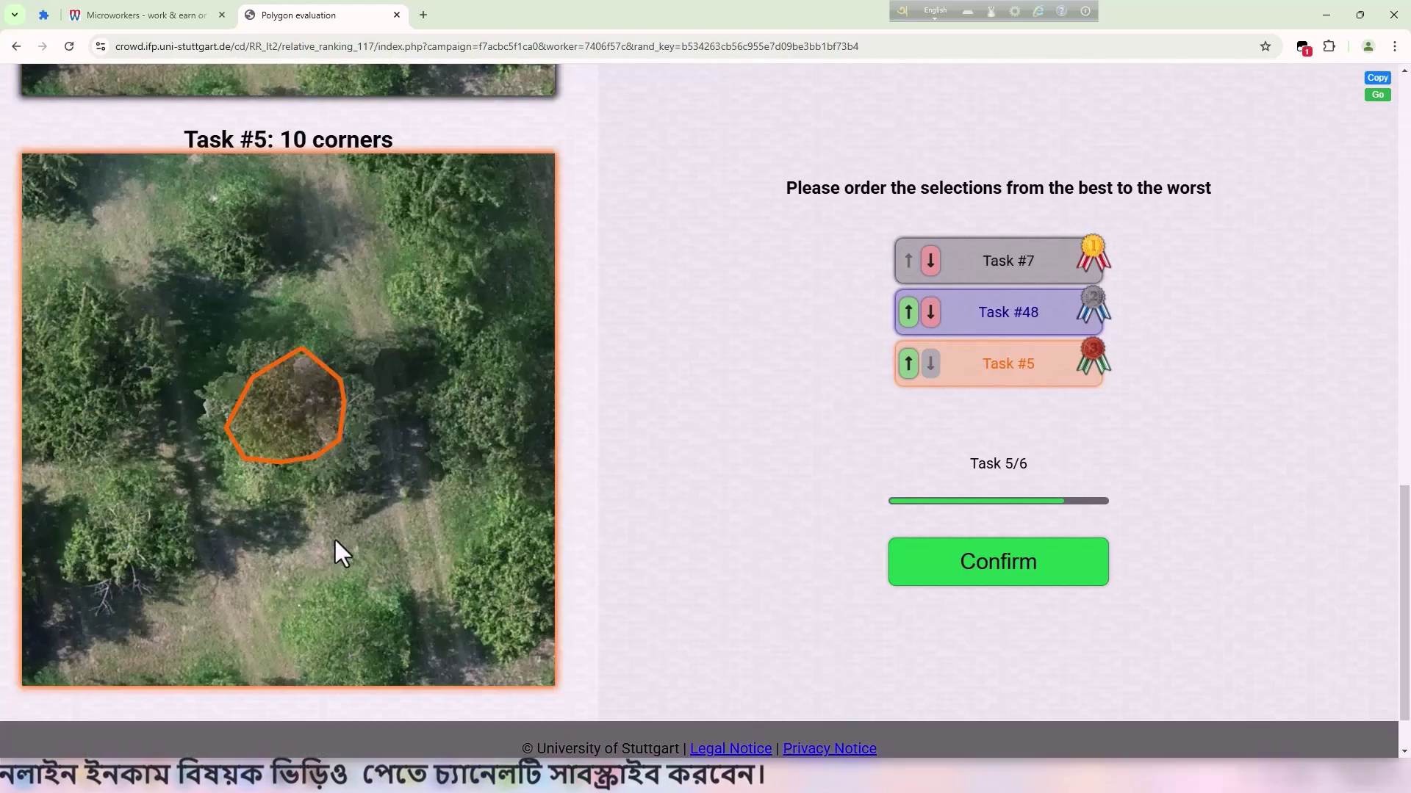
{"action": "left_click", "coordinate": [972, 579]}
Move Task #140 up two places on task 6, ordering #140, #143, #144.
{"action": "scroll", "coordinate": [413, 415], "scroll_direction": "down", "scroll_amount": 12}
{"action": "scroll", "coordinate": [500, 415], "scroll_direction": "up", "scroll_amount": 6}
{"action": "scroll", "coordinate": [500, 416], "scroll_direction": "down", "scroll_amount": 6}
{"action": "scroll", "coordinate": [513, 416], "scroll_direction": "down", "scroll_amount": 5}
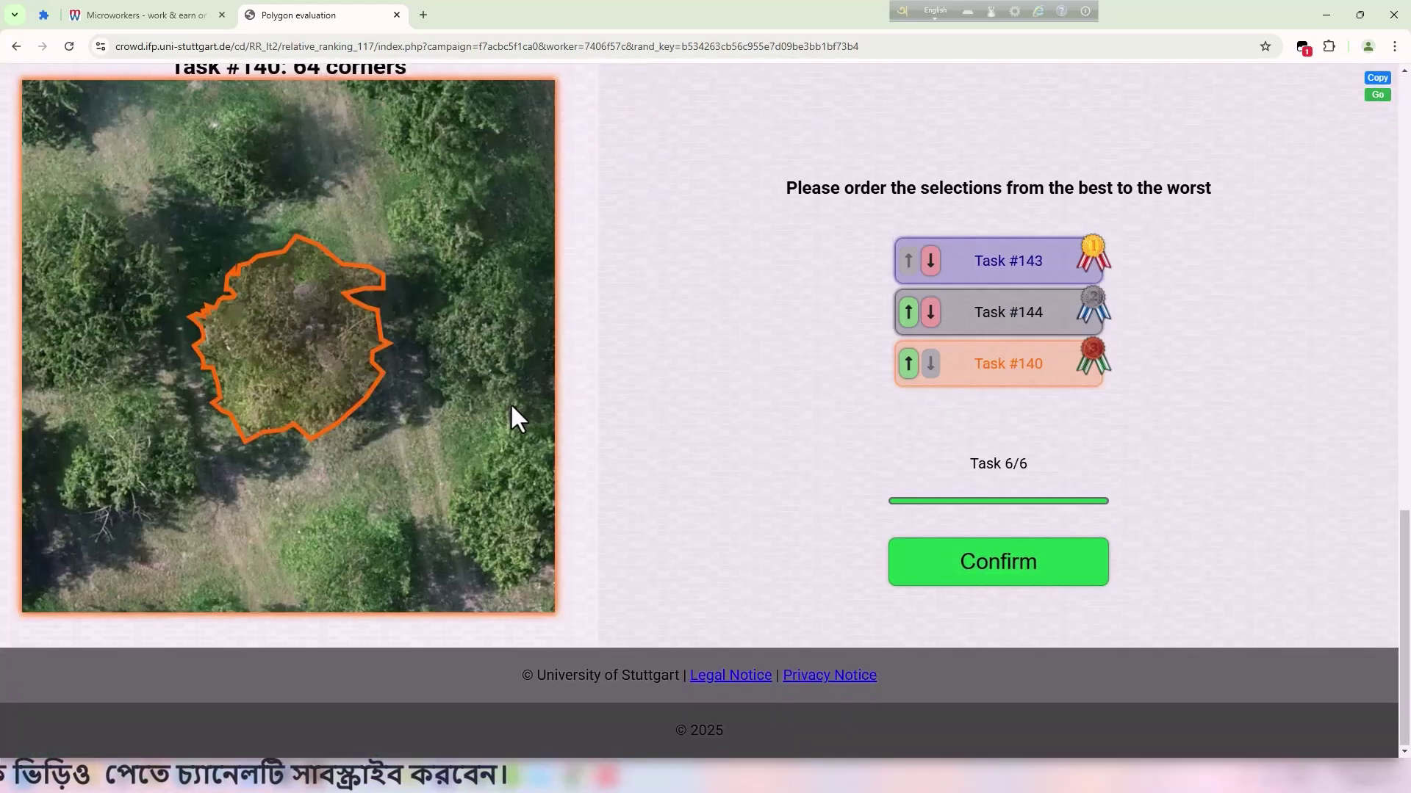
{"action": "scroll", "coordinate": [510, 416], "scroll_direction": "up", "scroll_amount": 4}
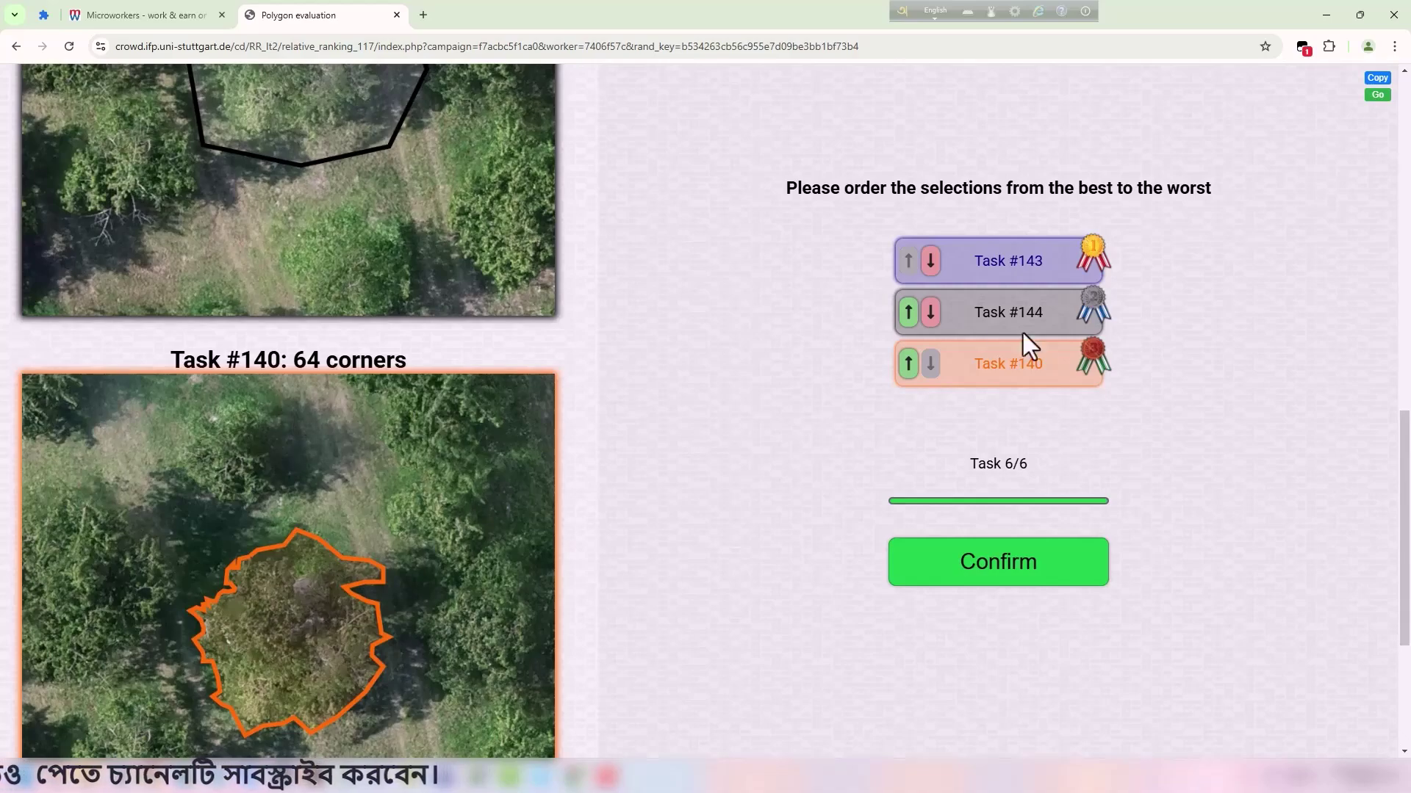
{"action": "left_click", "coordinate": [908, 363]}
{"action": "left_click", "coordinate": [908, 312]}
{"action": "scroll", "coordinate": [544, 316], "scroll_direction": "up", "scroll_amount": 10}
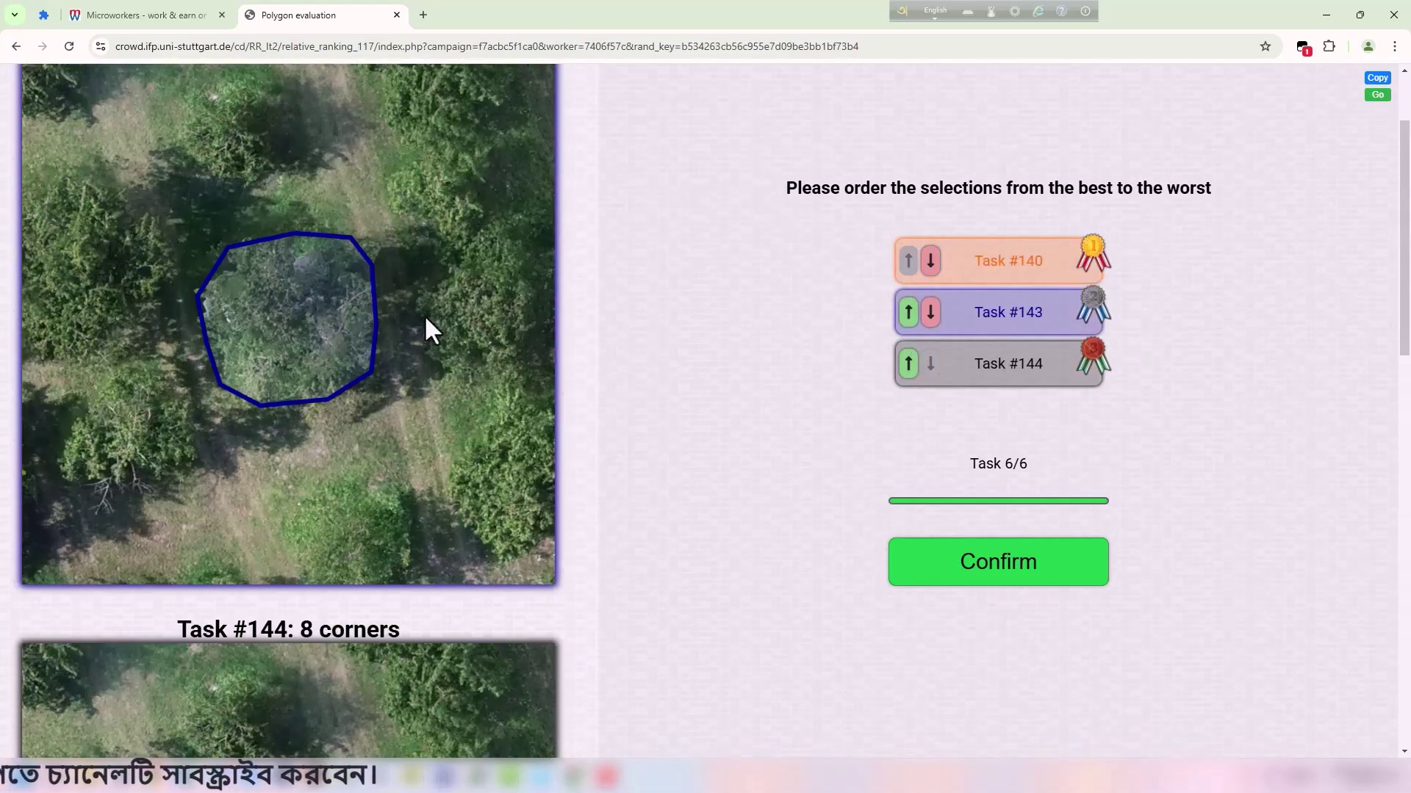
{"action": "scroll", "coordinate": [306, 324], "scroll_direction": "down", "scroll_amount": 15}
{"action": "scroll", "coordinate": [420, 352], "scroll_direction": "up", "scroll_amount": 10}
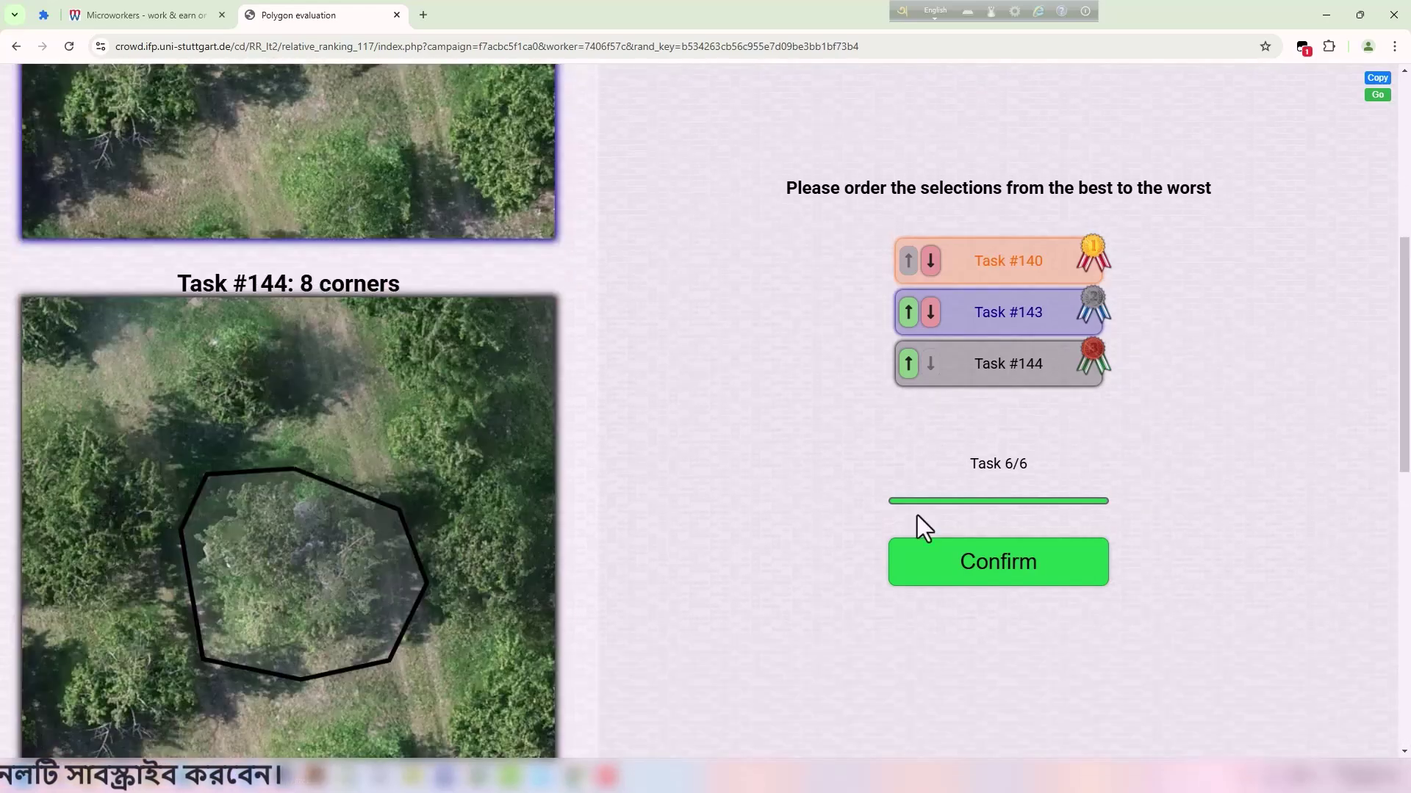
Submit the final task 6 ranking and copy the completion VCODE.
{"action": "left_click", "coordinate": [1083, 549]}
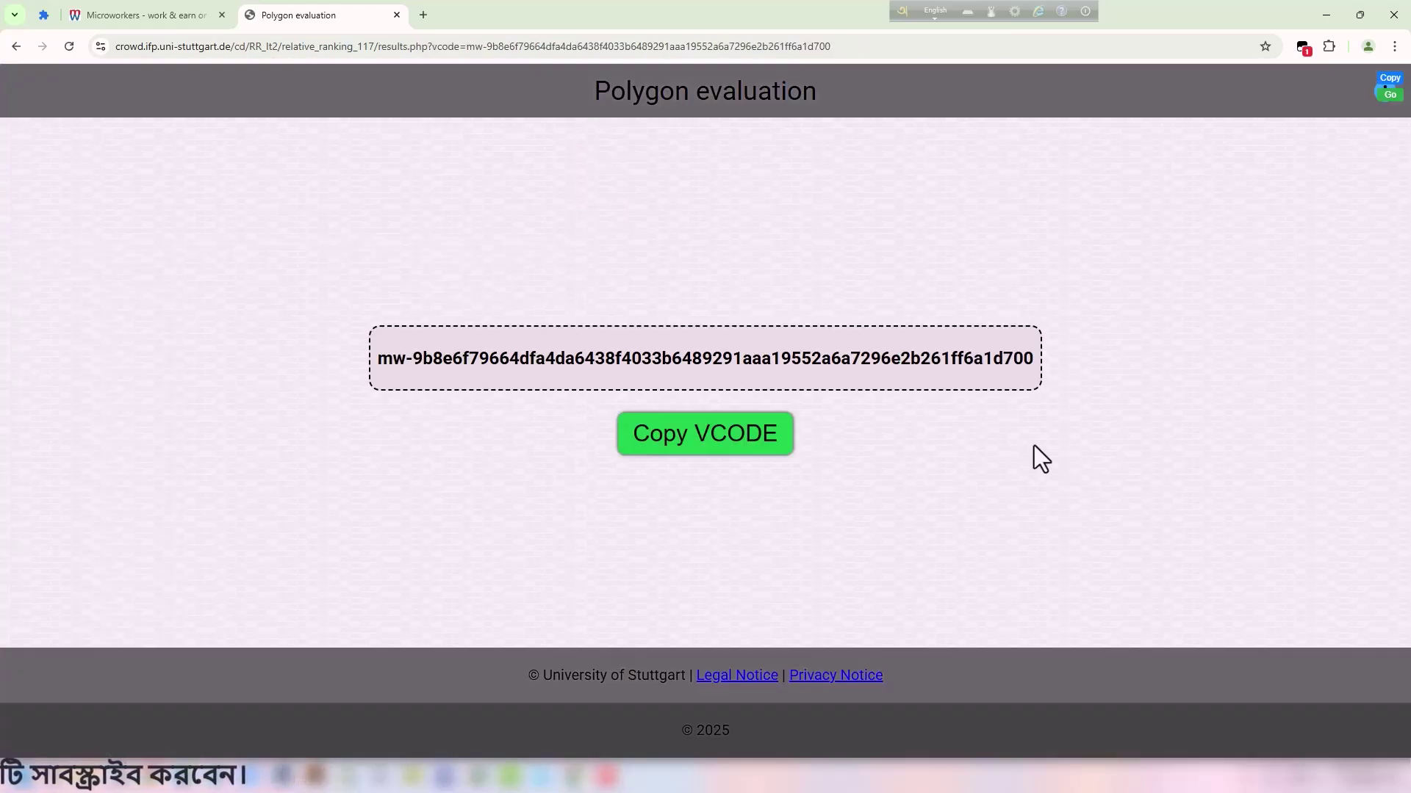
{"action": "left_click", "coordinate": [709, 439]}
{"action": "left_click", "coordinate": [127, 13]}
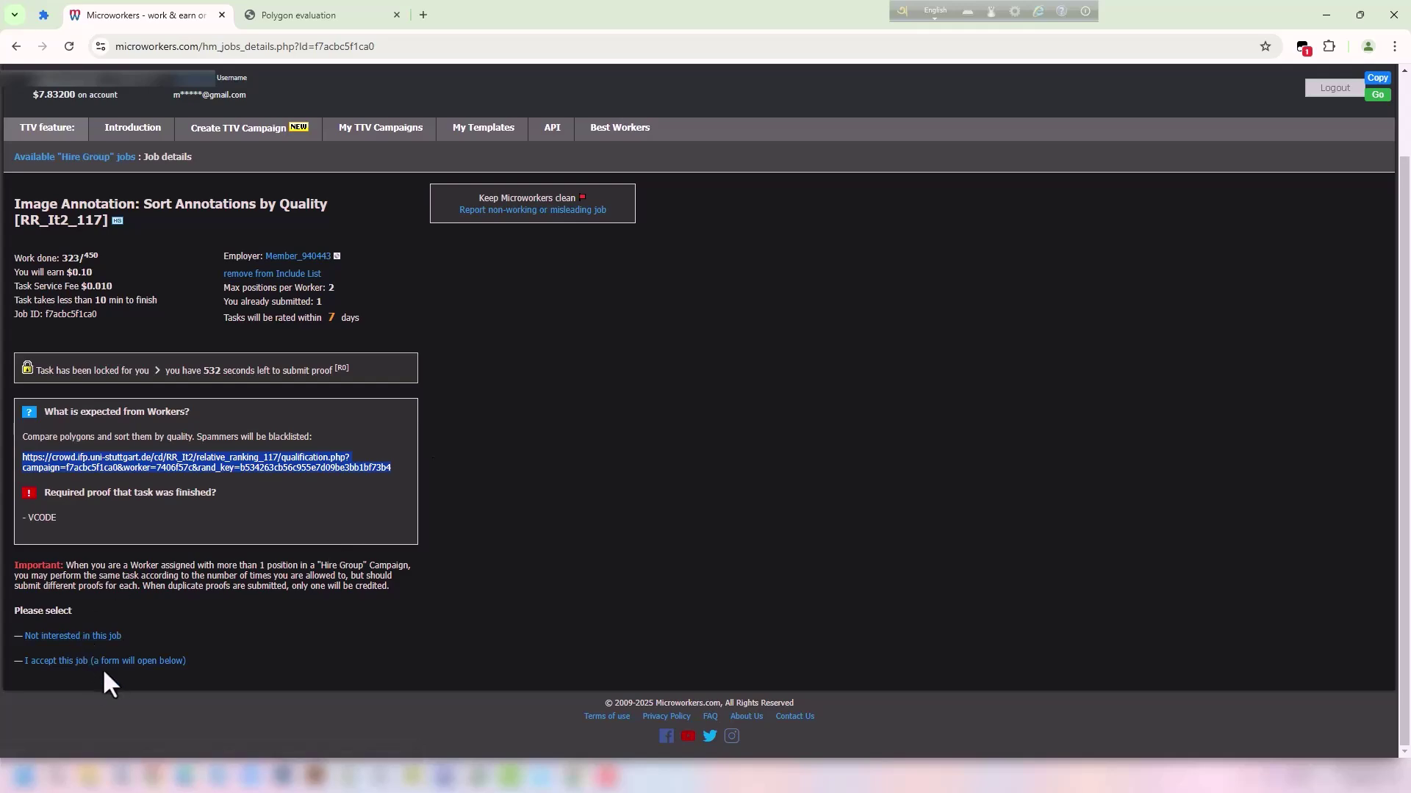
Accept the Sort Annotations by Quality job and submit the pasted VCODE as proof.
{"action": "left_click", "coordinate": [110, 663]}
{"action": "scroll", "coordinate": [286, 518], "scroll_direction": "down", "scroll_amount": 3}
{"action": "left_click", "coordinate": [213, 554]}
{"action": "key", "text": "ctrl+v"}
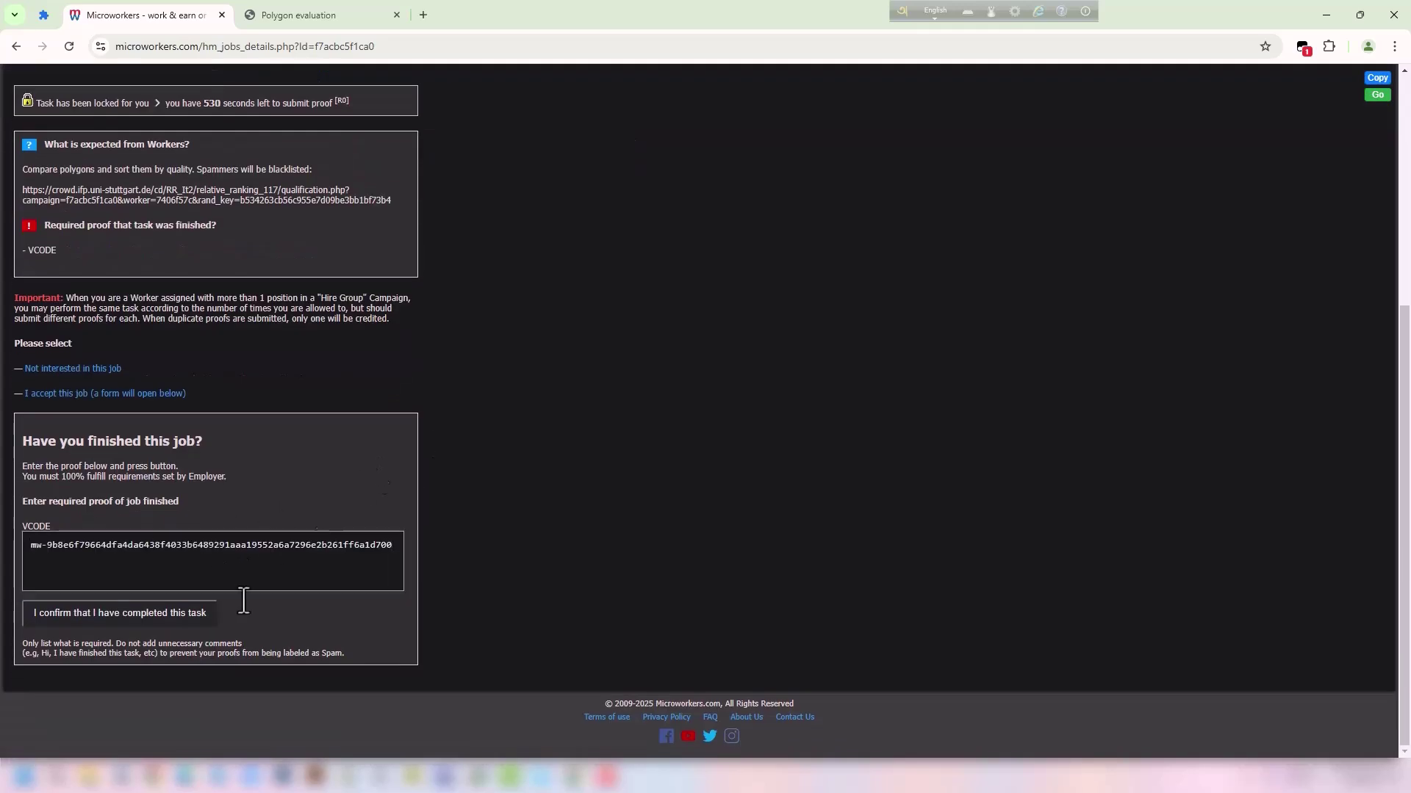
{"action": "left_click", "coordinate": [119, 620]}
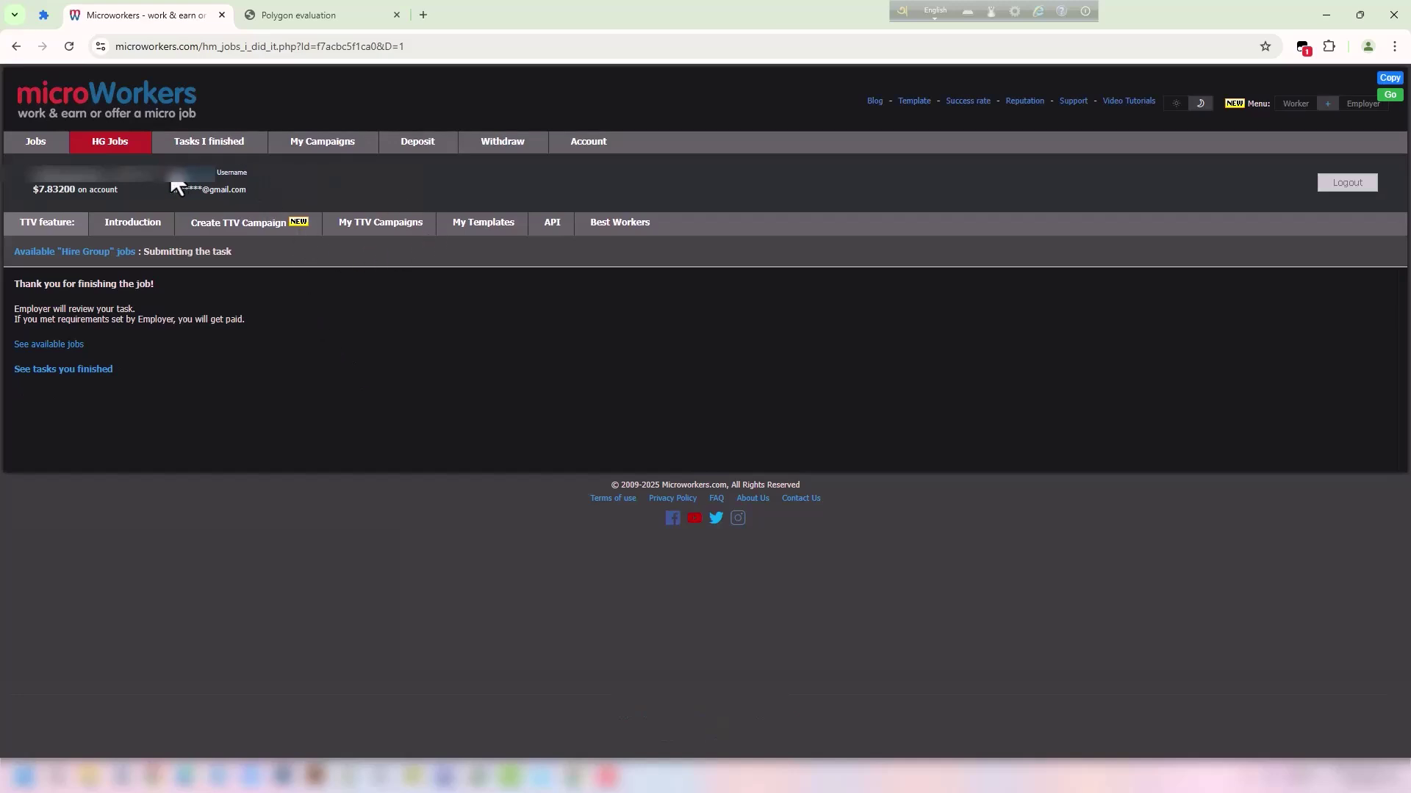
{"action": "left_click", "coordinate": [33, 144]}
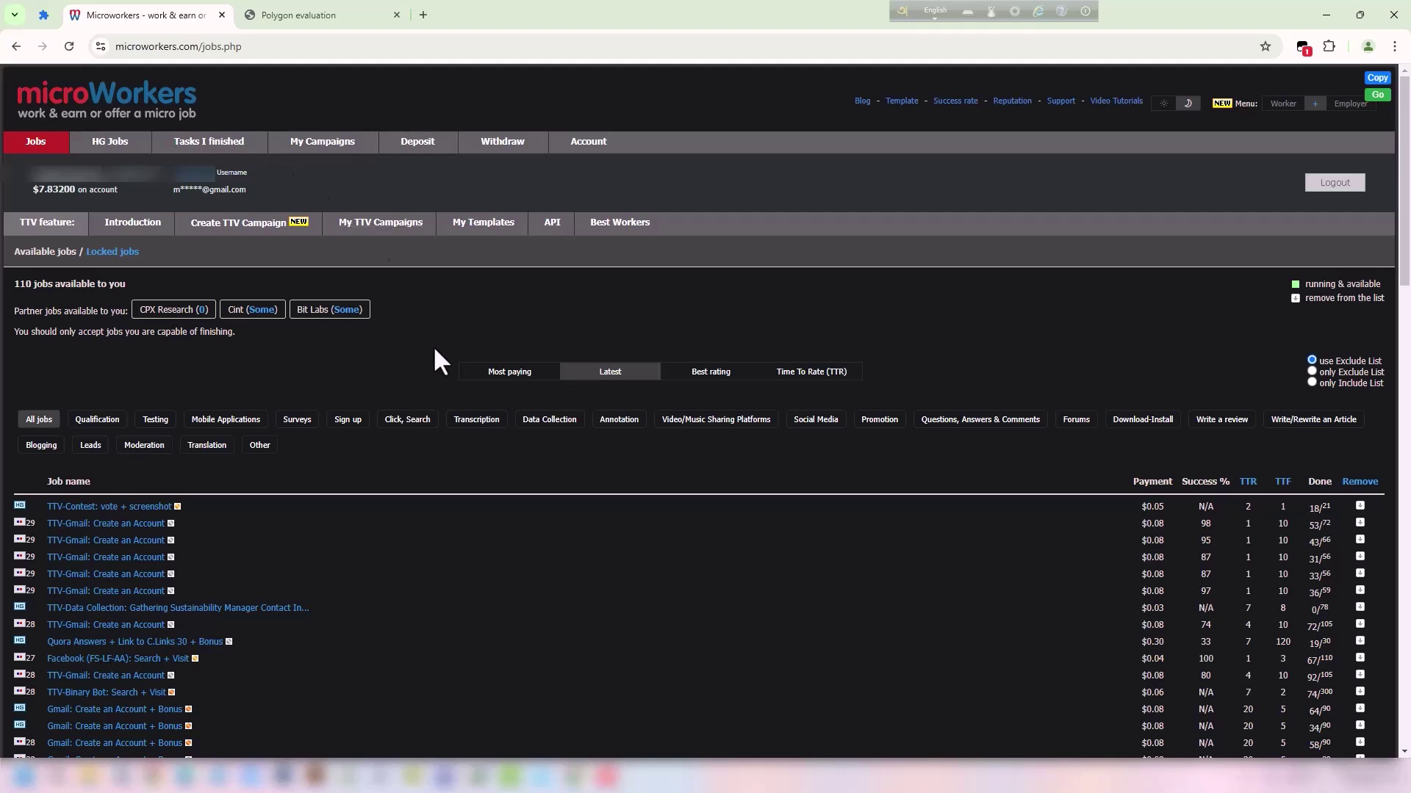
Show the finished Hire Group tasks under Tasks I finished and scroll through the list.
{"action": "left_click", "coordinate": [212, 139]}
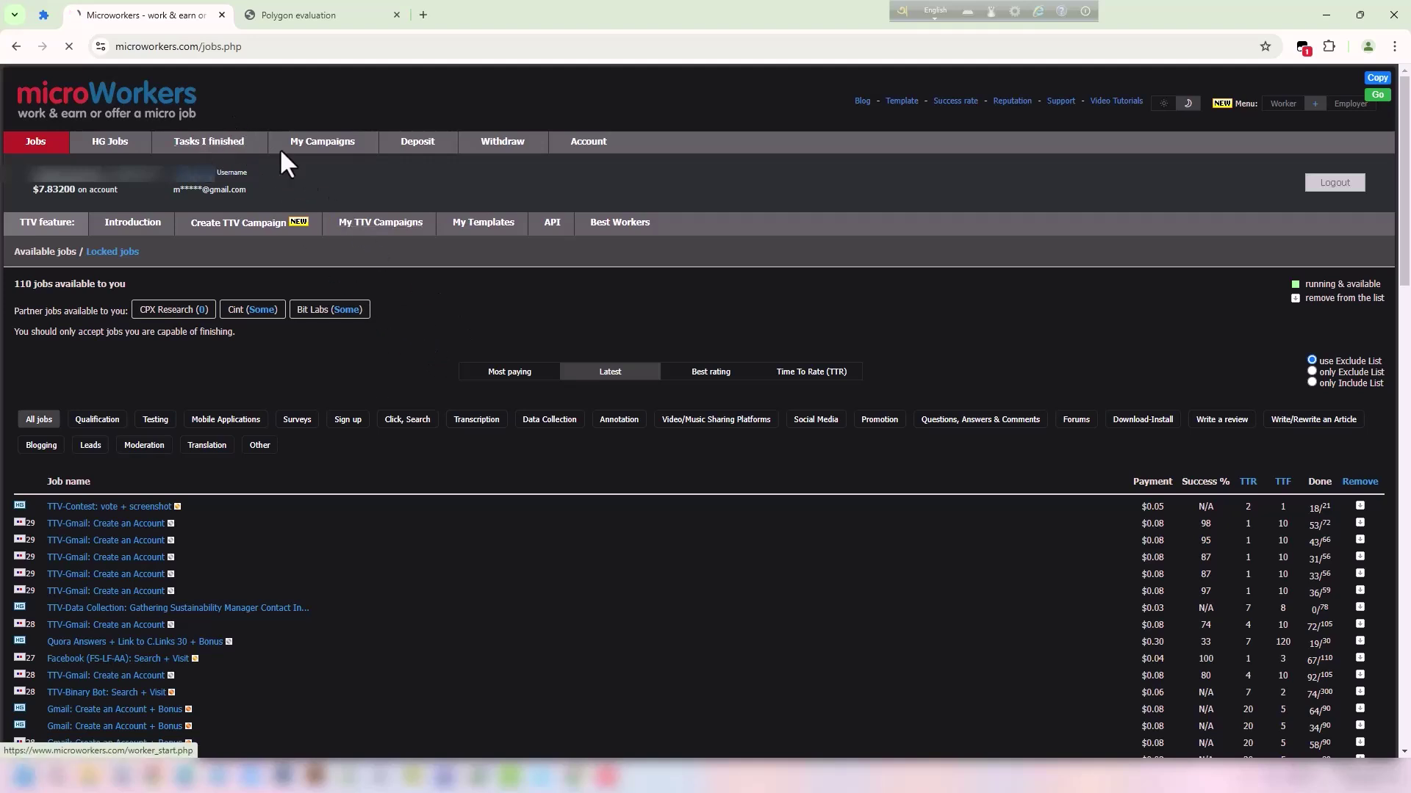
{"action": "left_click", "coordinate": [290, 283]}
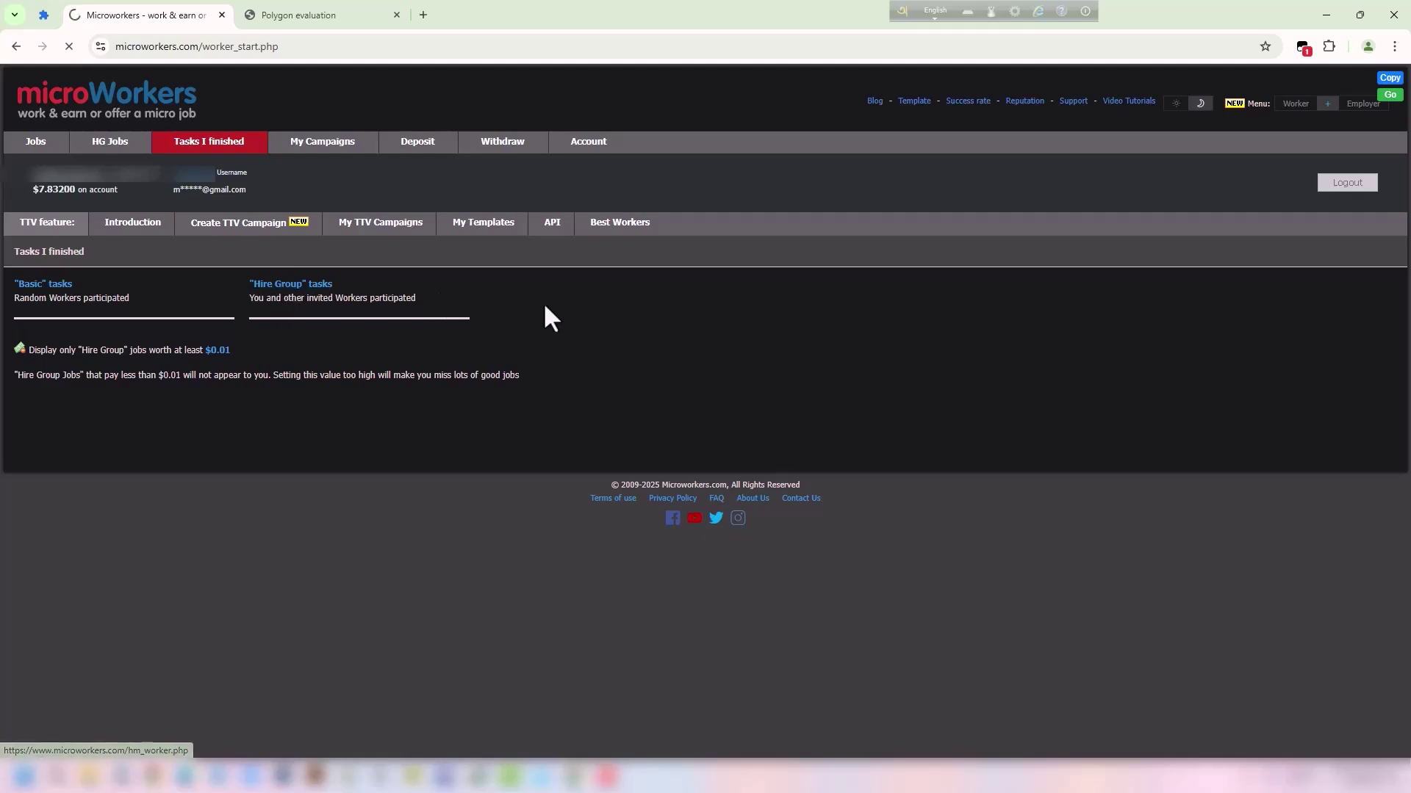
{"action": "scroll", "coordinate": [387, 251], "scroll_direction": "down", "scroll_amount": 3}
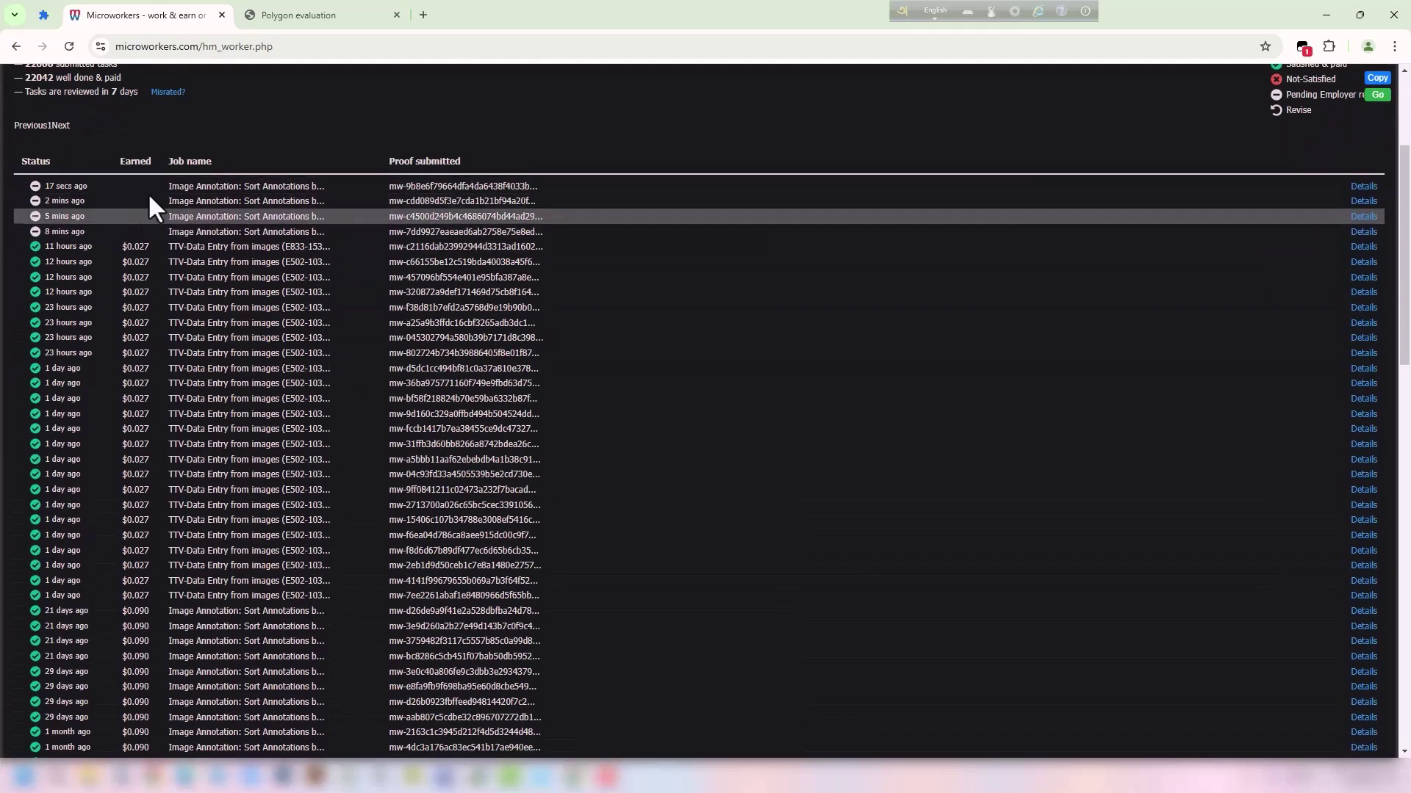
{"action": "scroll", "coordinate": [273, 209], "scroll_direction": "down", "scroll_amount": 3}
{"action": "scroll", "coordinate": [278, 217], "scroll_direction": "up", "scroll_amount": 3}
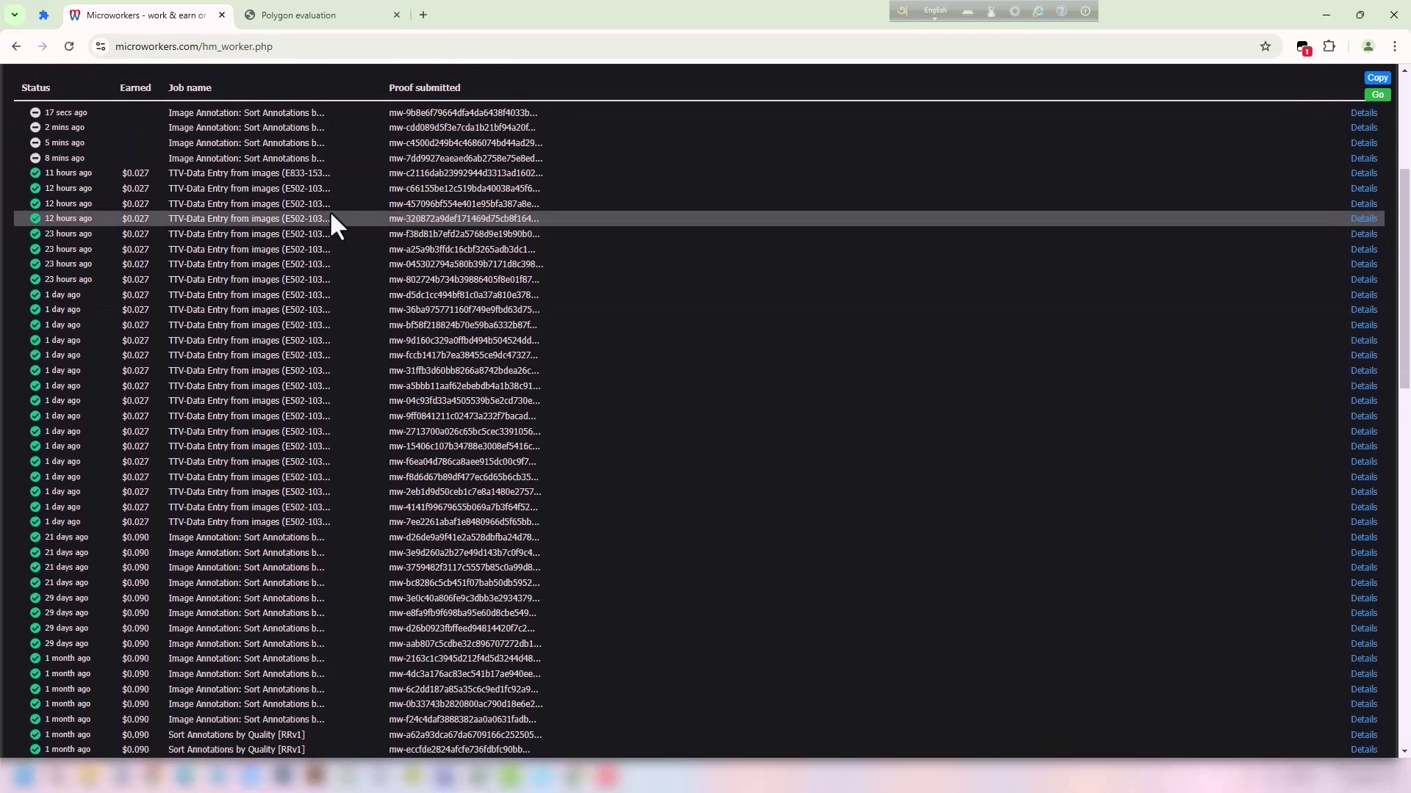
{"action": "scroll", "coordinate": [331, 214], "scroll_direction": "down", "scroll_amount": 3}
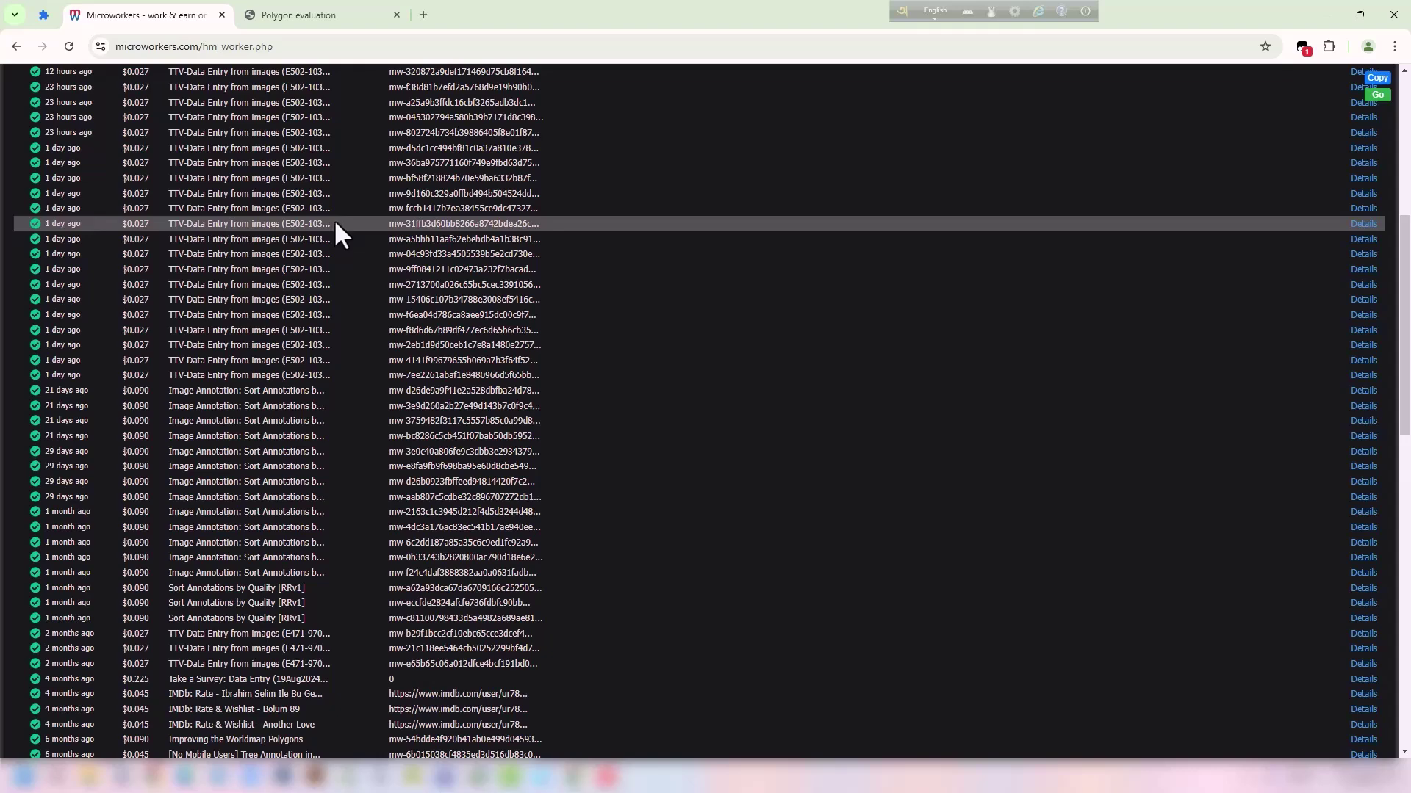
{"action": "scroll", "coordinate": [335, 221], "scroll_direction": "down", "scroll_amount": 2}
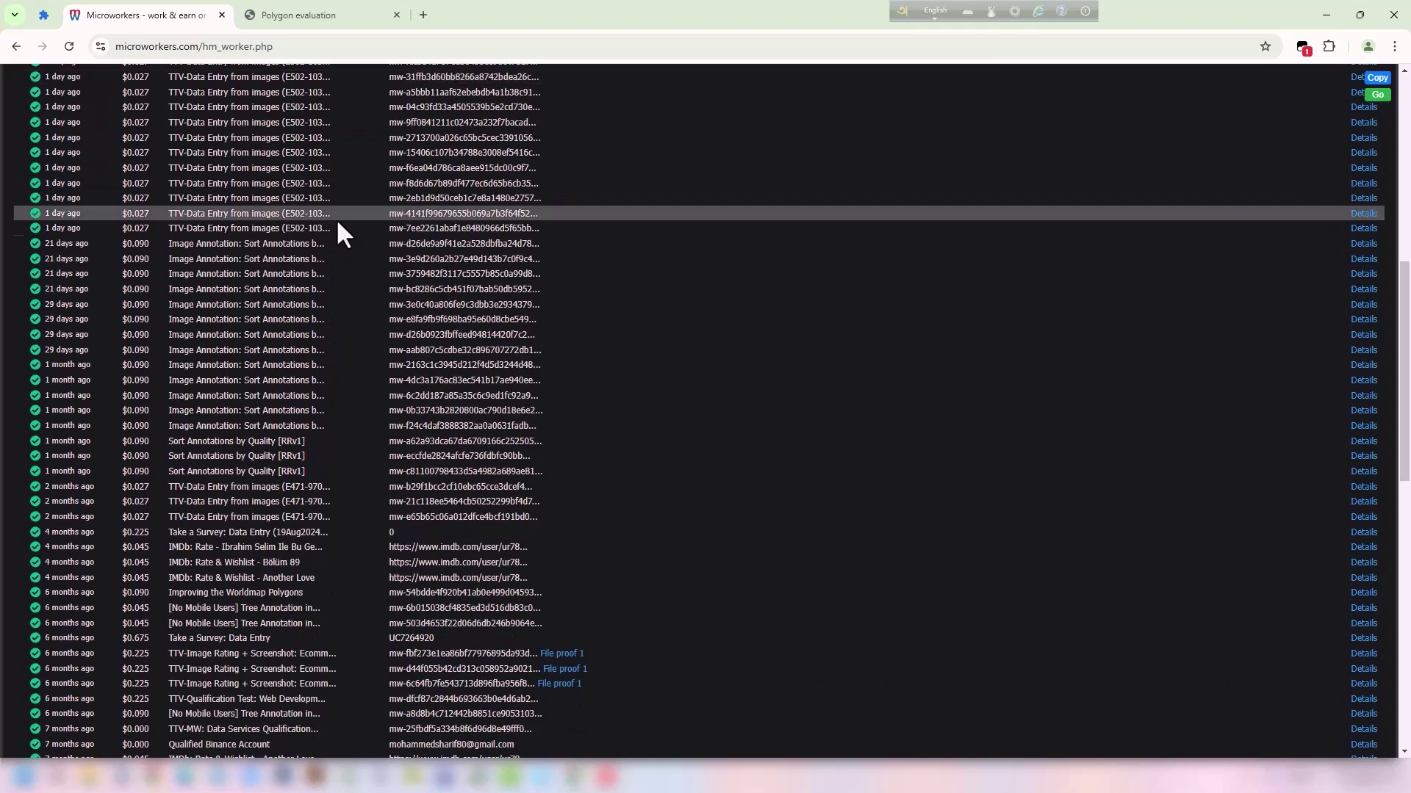
{"action": "scroll", "coordinate": [363, 233], "scroll_direction": "down", "scroll_amount": 8}
{"action": "scroll", "coordinate": [365, 231], "scroll_direction": "up", "scroll_amount": 9}
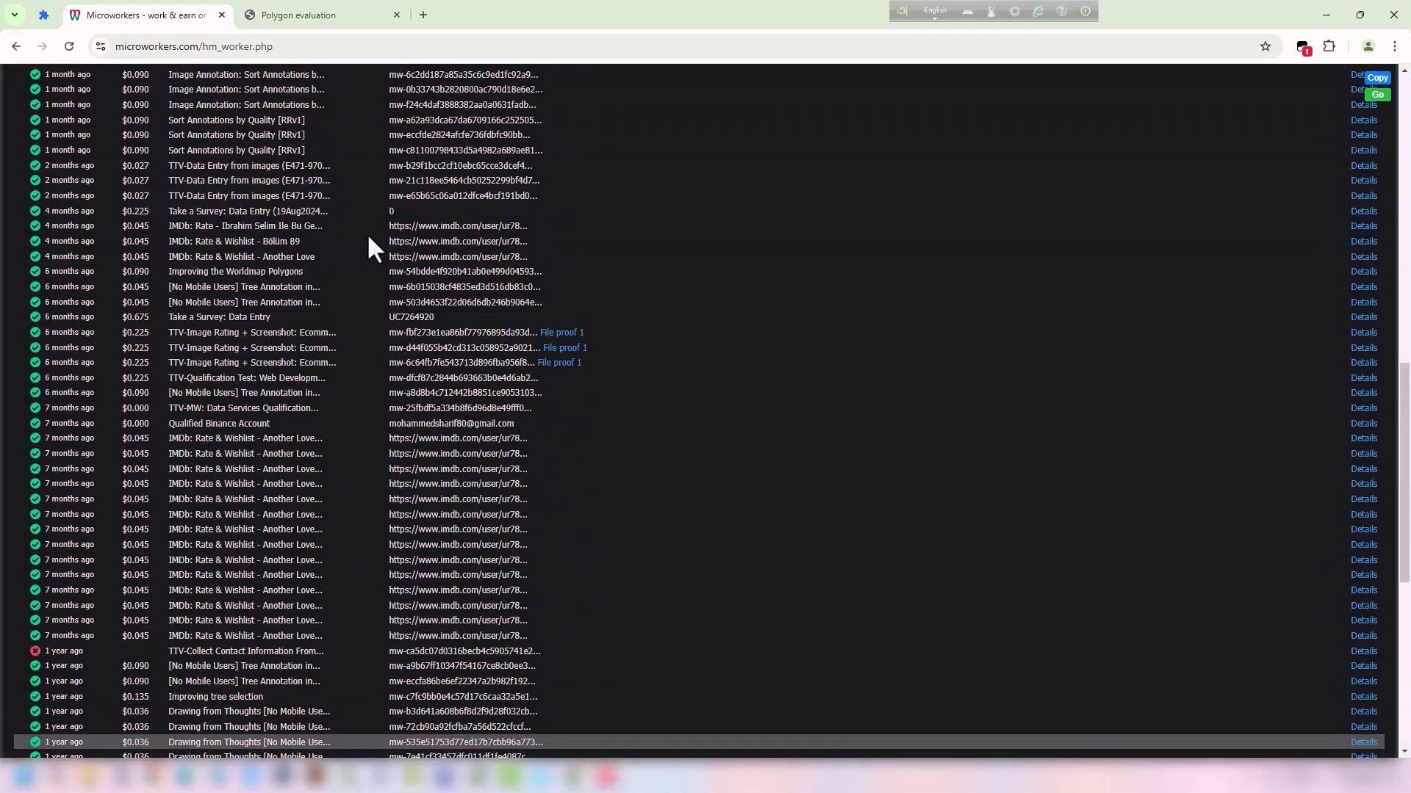
{"action": "scroll", "coordinate": [378, 233], "scroll_direction": "down", "scroll_amount": 1}
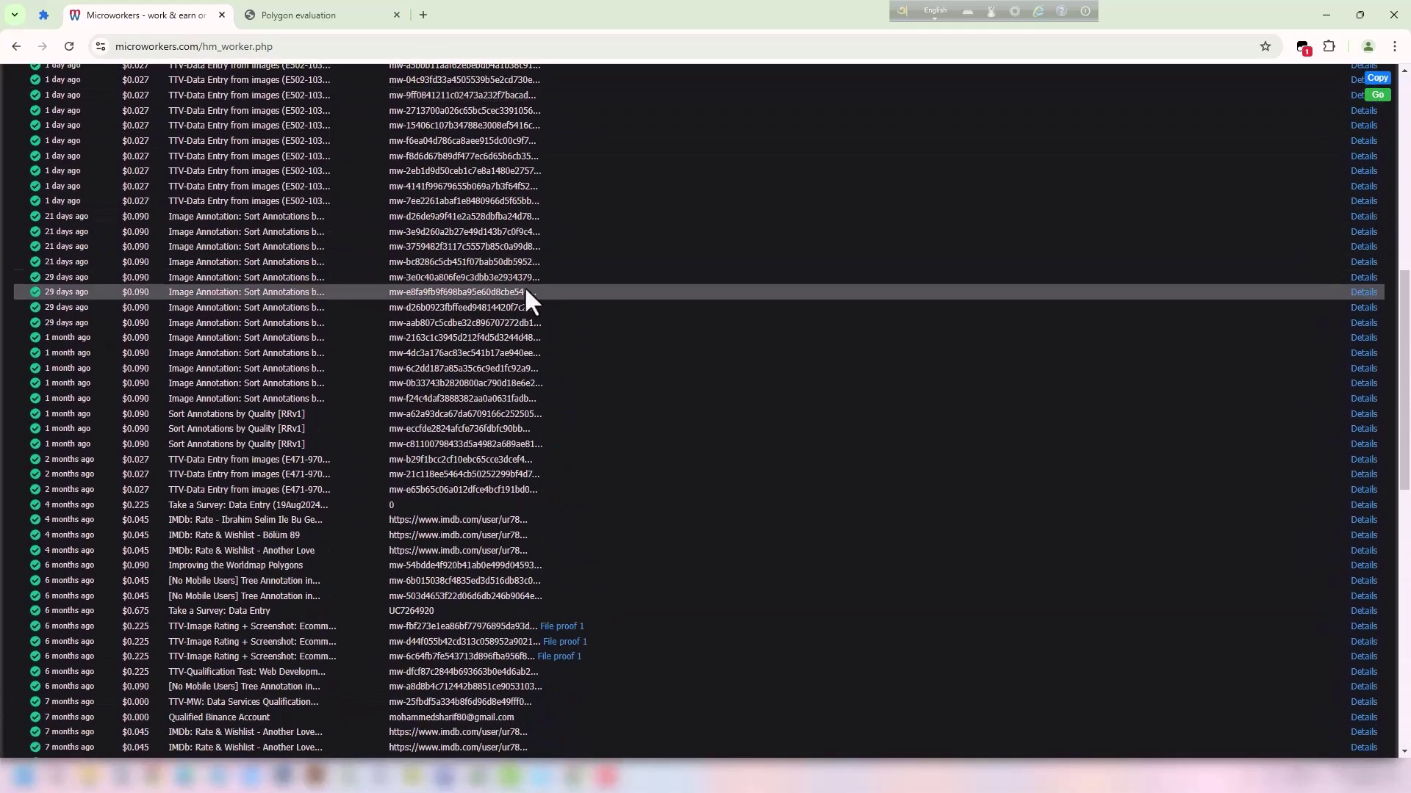
{"action": "scroll", "coordinate": [514, 291], "scroll_direction": "up", "scroll_amount": 2}
{"action": "scroll", "coordinate": [411, 404], "scroll_direction": "up", "scroll_amount": 1}
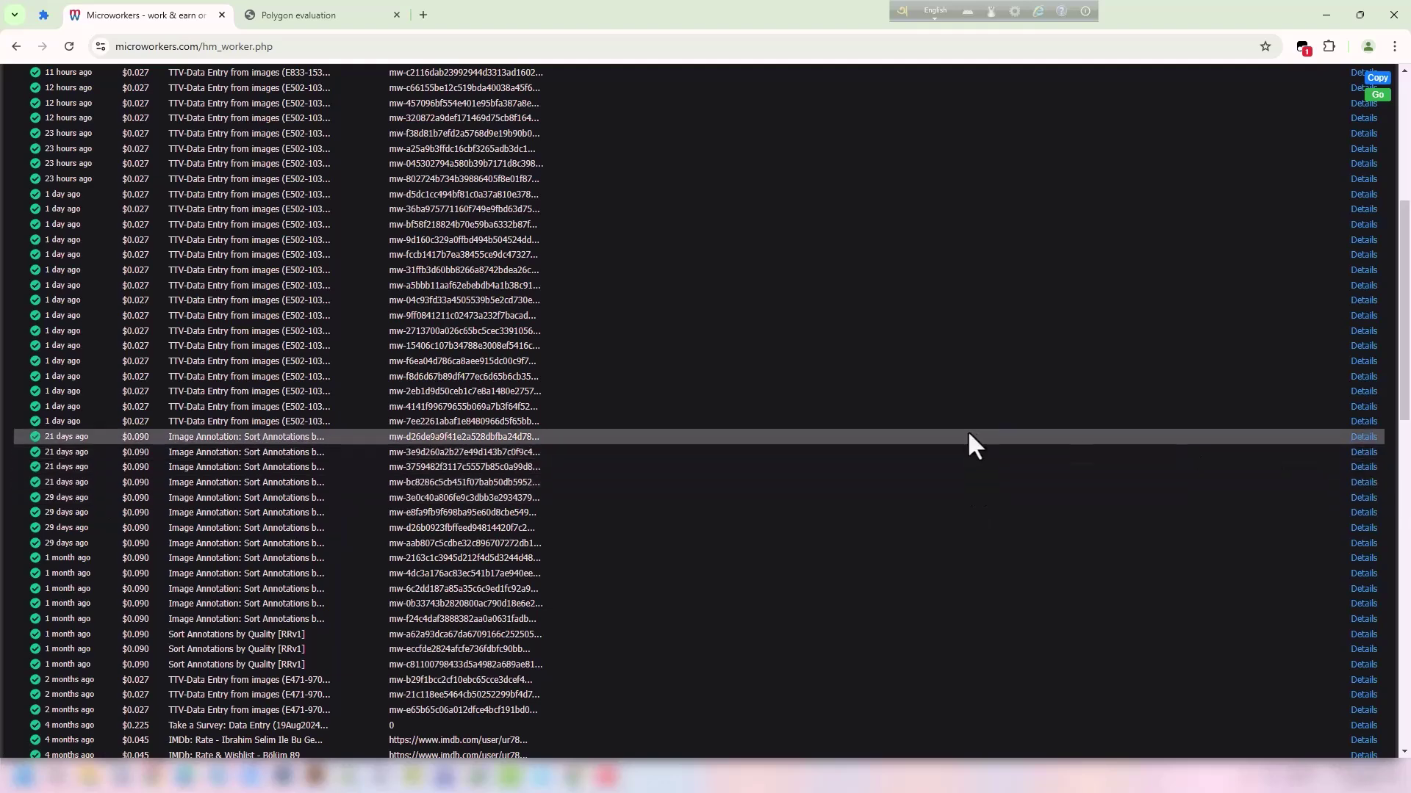
View the details of the 21-days-ago annotation task, then close them.
{"action": "left_click", "coordinate": [1363, 453]}
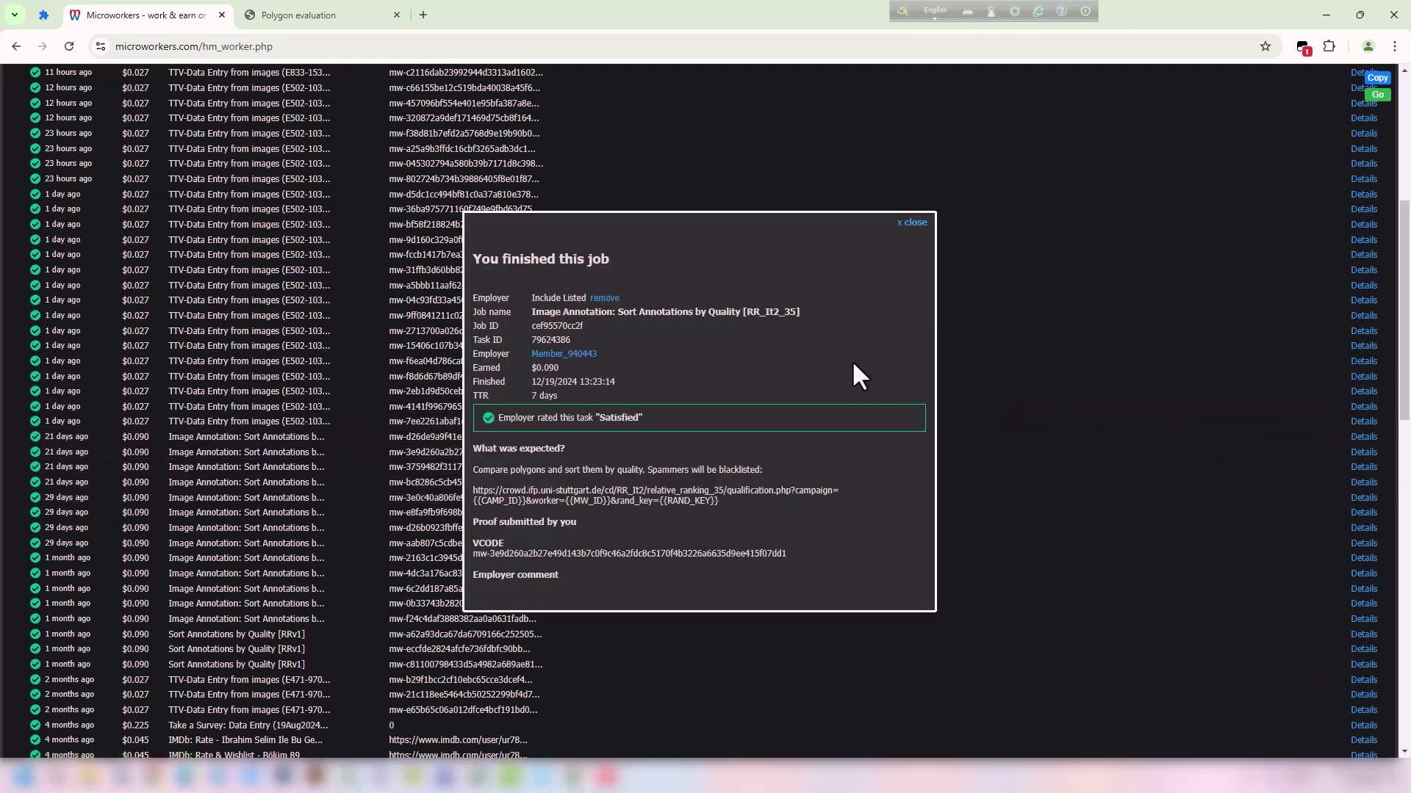
{"action": "left_click", "coordinate": [938, 228]}
{"action": "scroll", "coordinate": [637, 286], "scroll_direction": "up", "scroll_amount": 2}
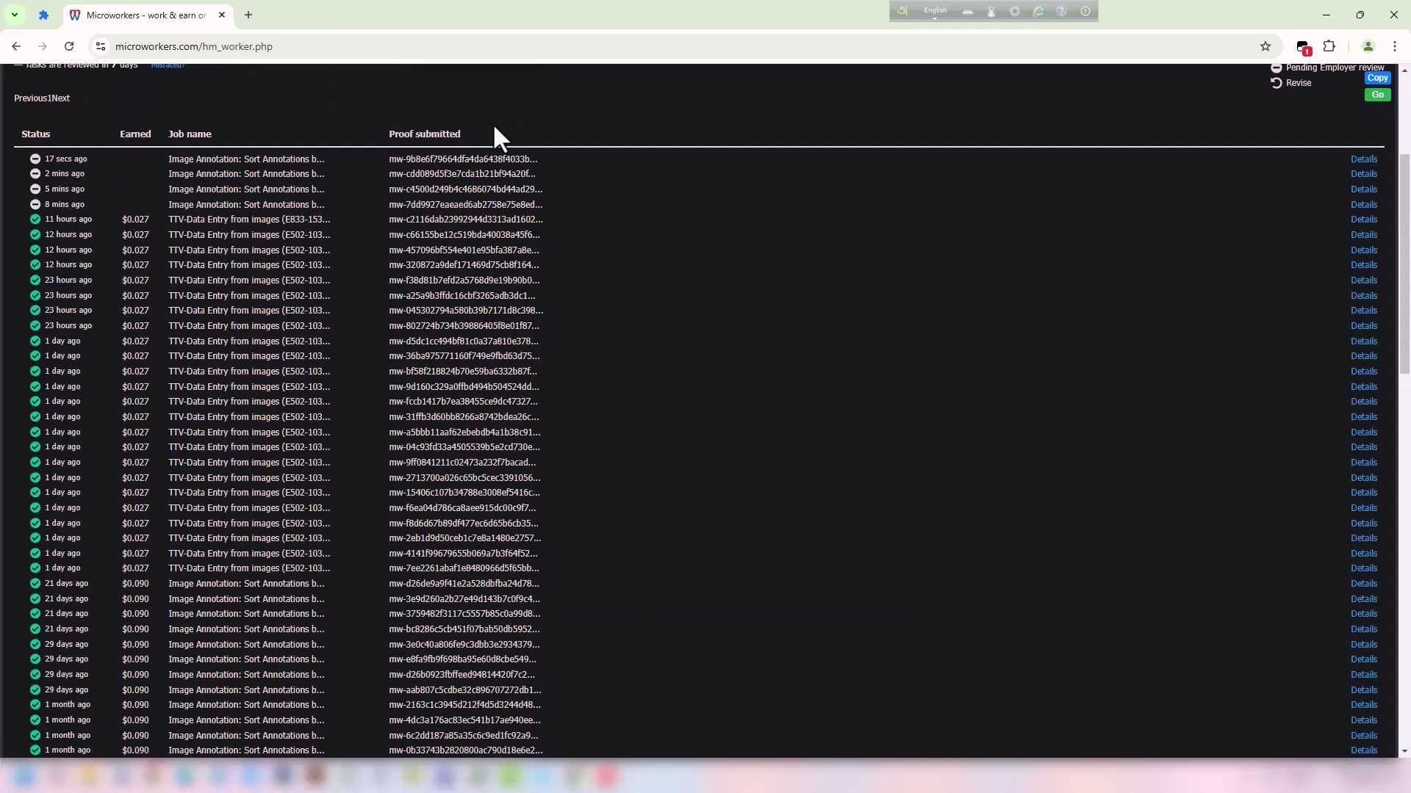